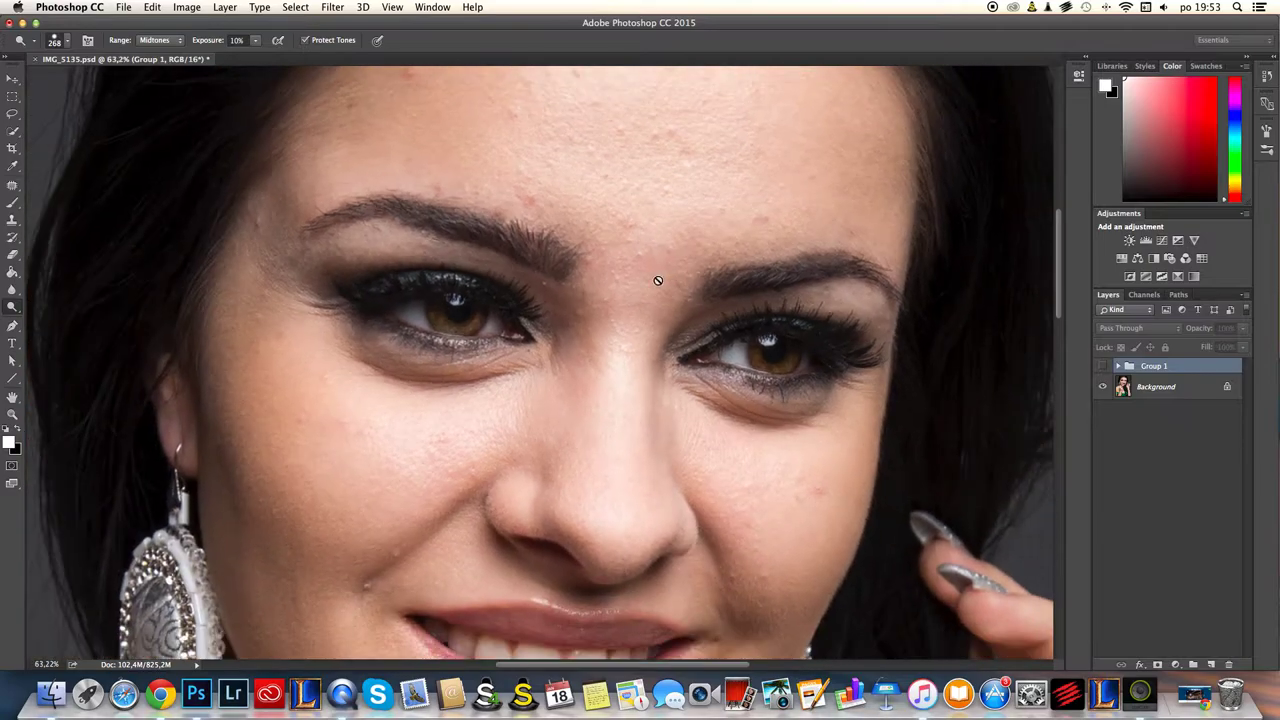
- Duplicate the Background layer
scroll(679, 307, "down", 3)
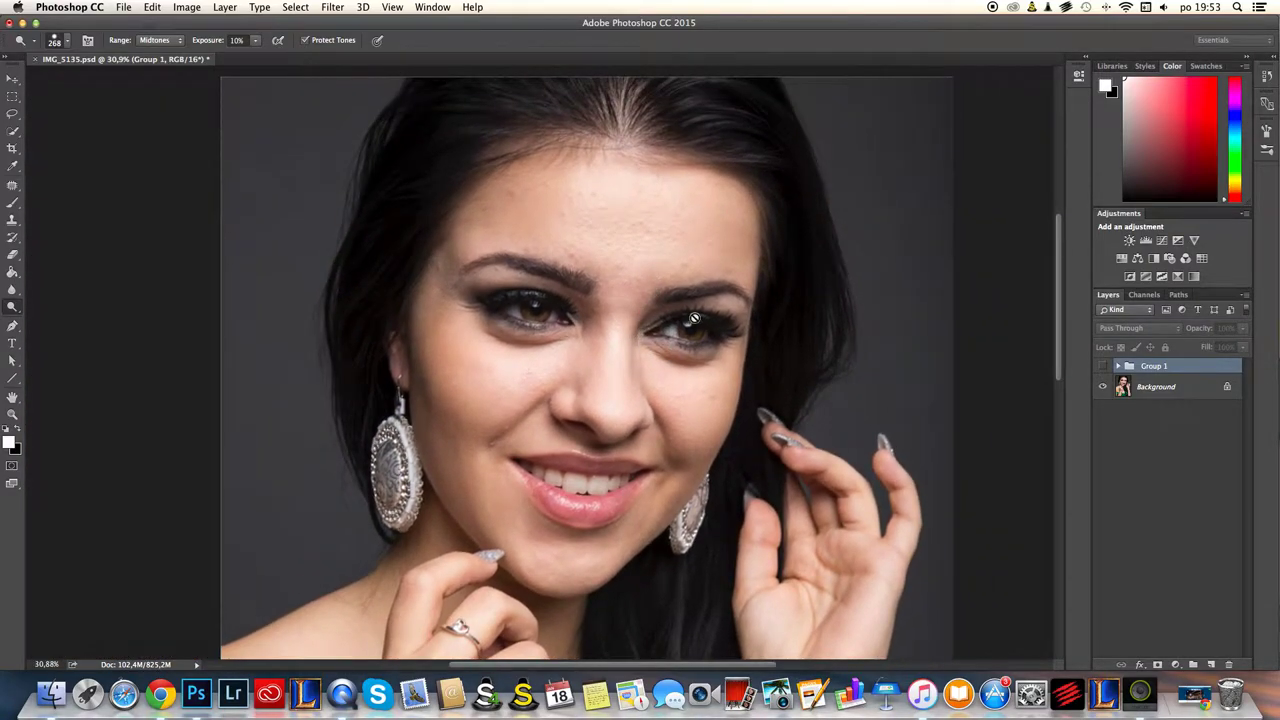
left_click(1157, 385)
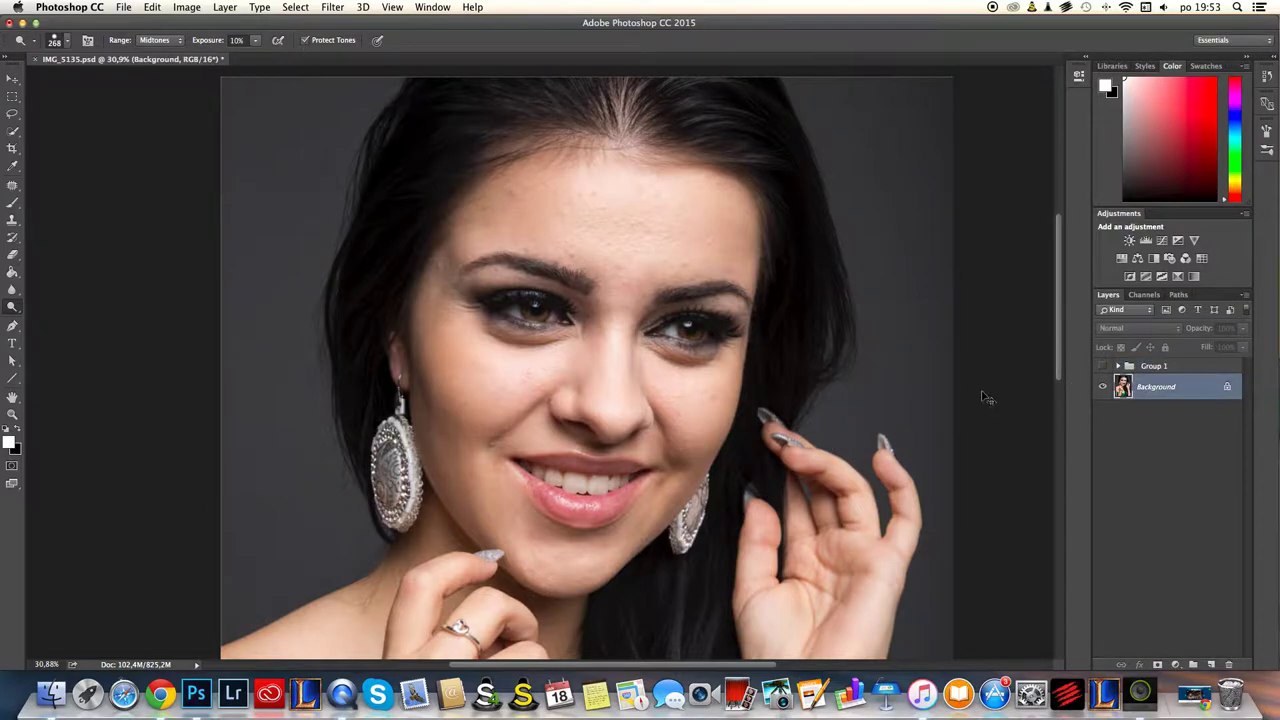
key("super+j")
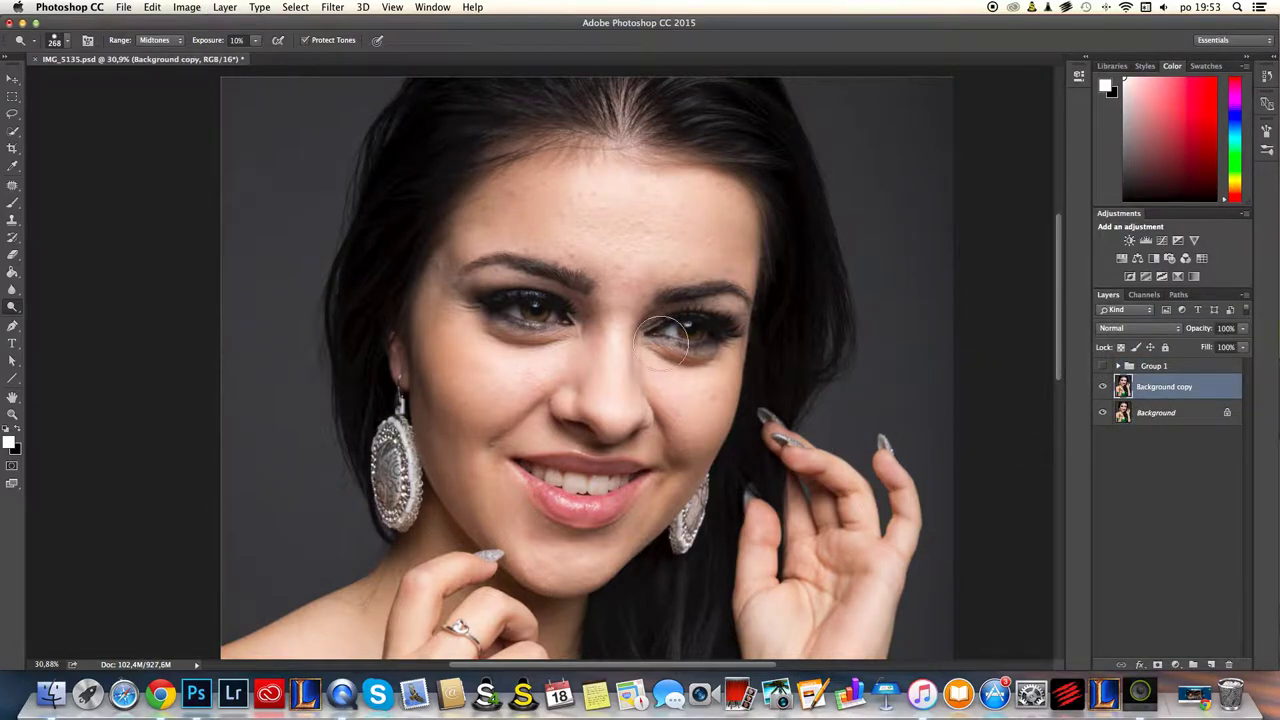
- Set the Dodge tool's brush size to 76 px
scroll(627, 256, "up", 7)
scroll(660, 318, "down", 7)
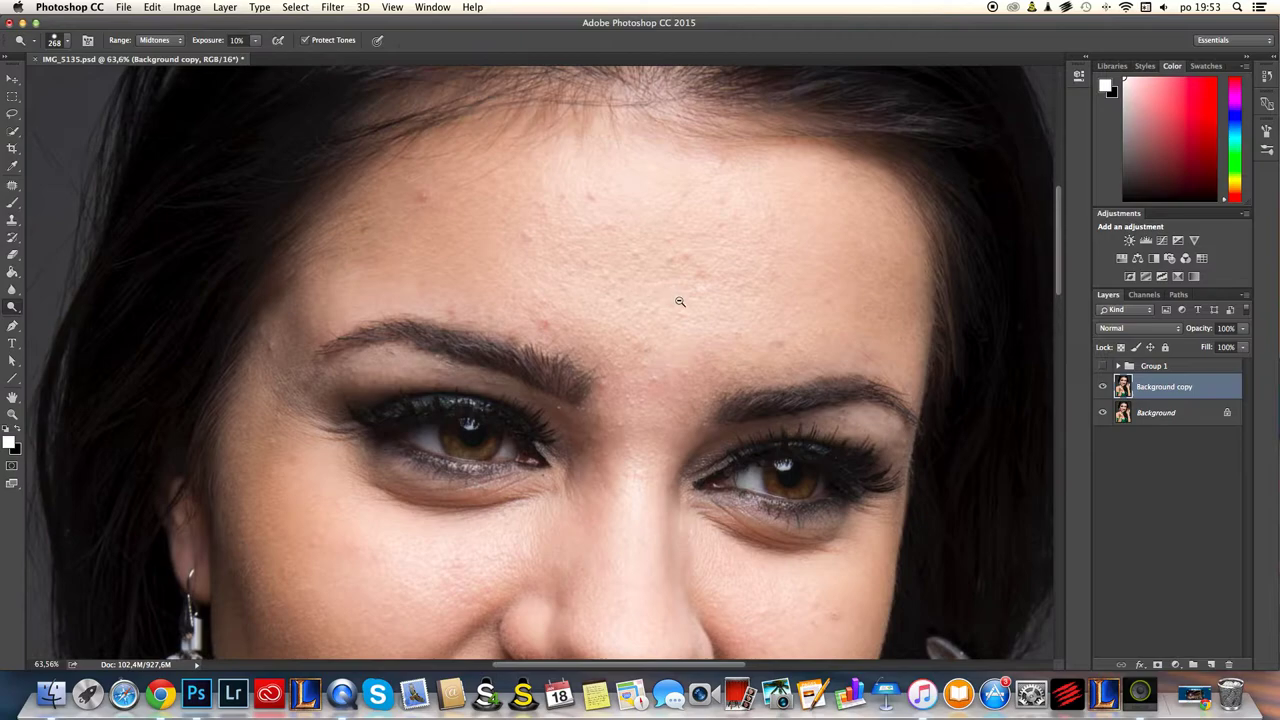
scroll(648, 322, "up", 3)
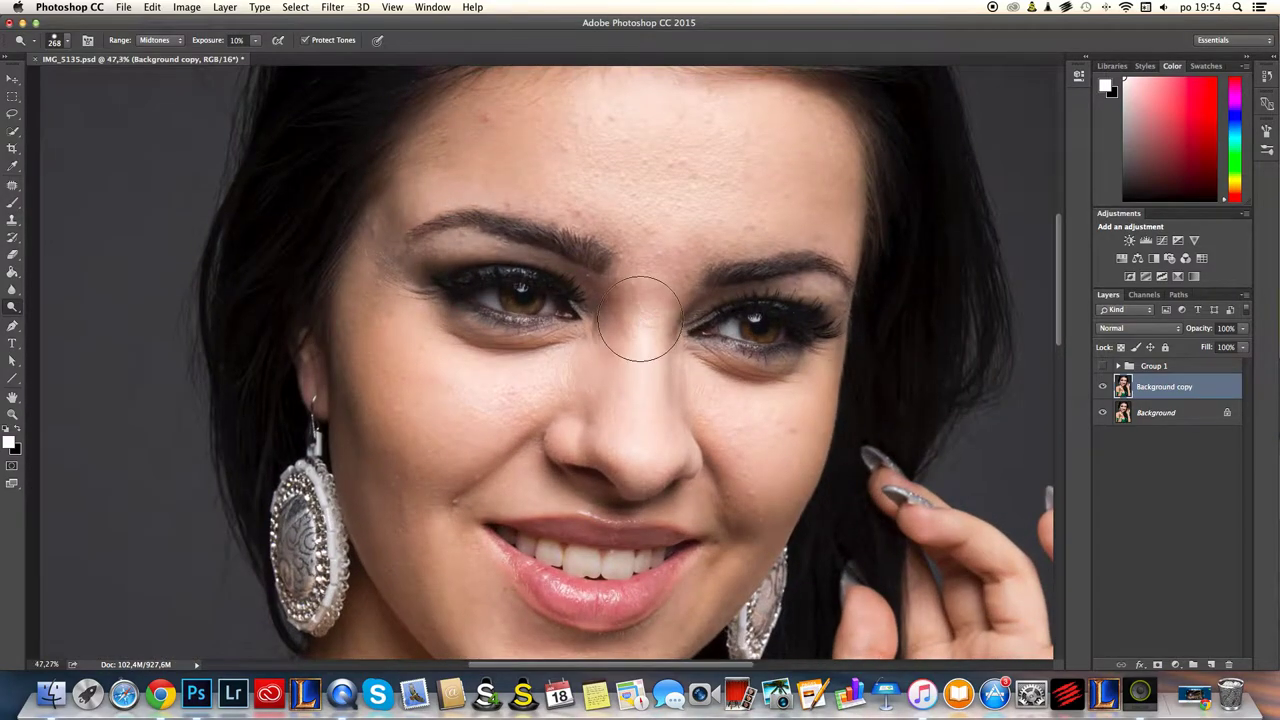
right_click(655, 368)
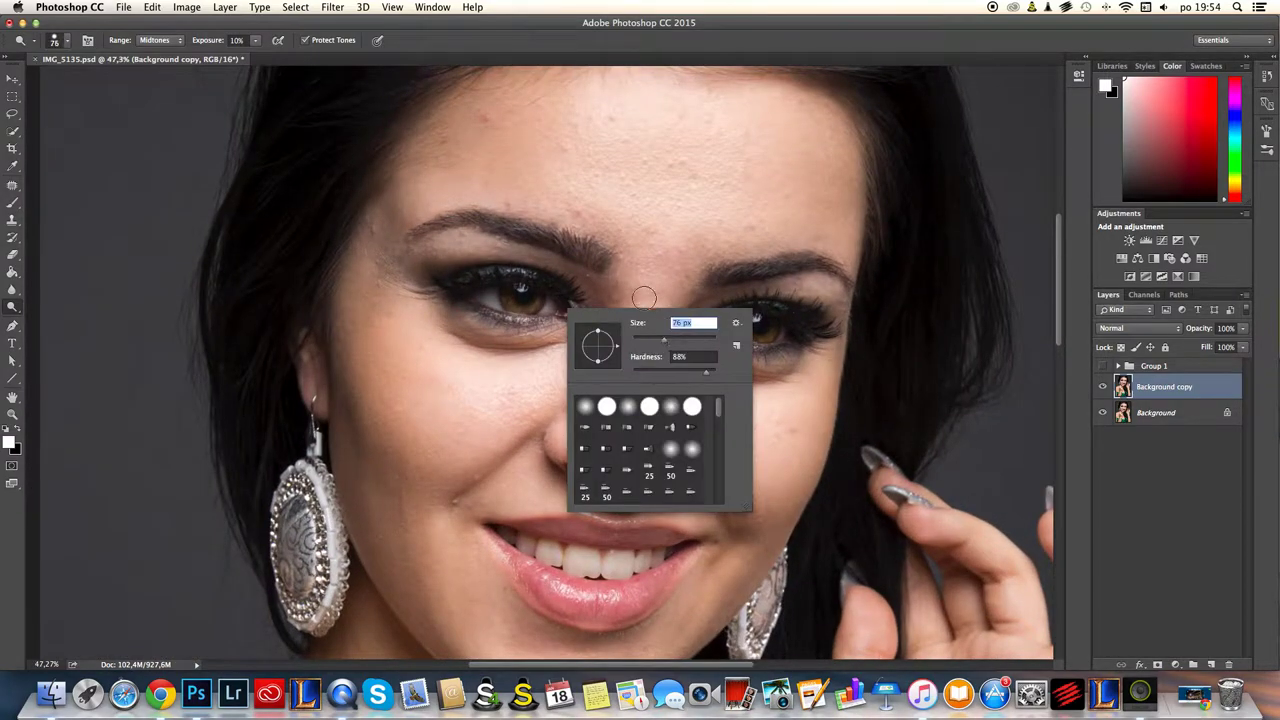
key("Return")
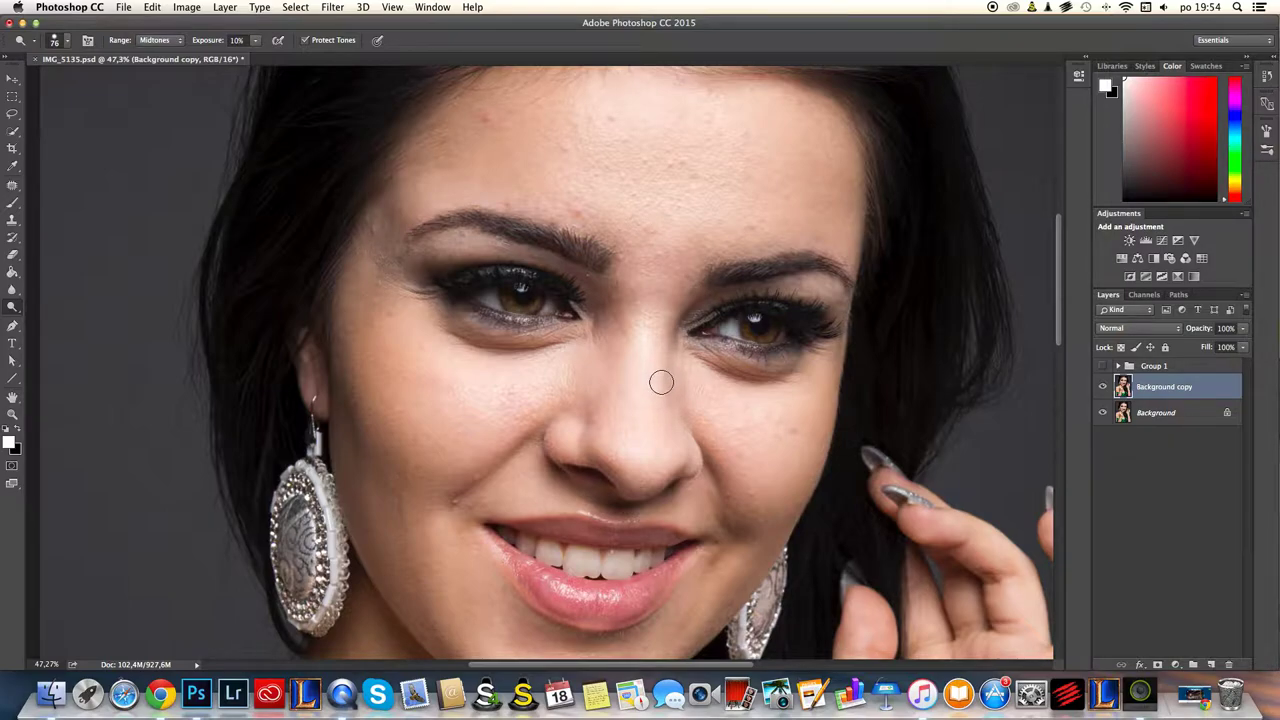
left_click_drag(683, 262, 708, 319)
left_click_drag(639, 348, 682, 272)
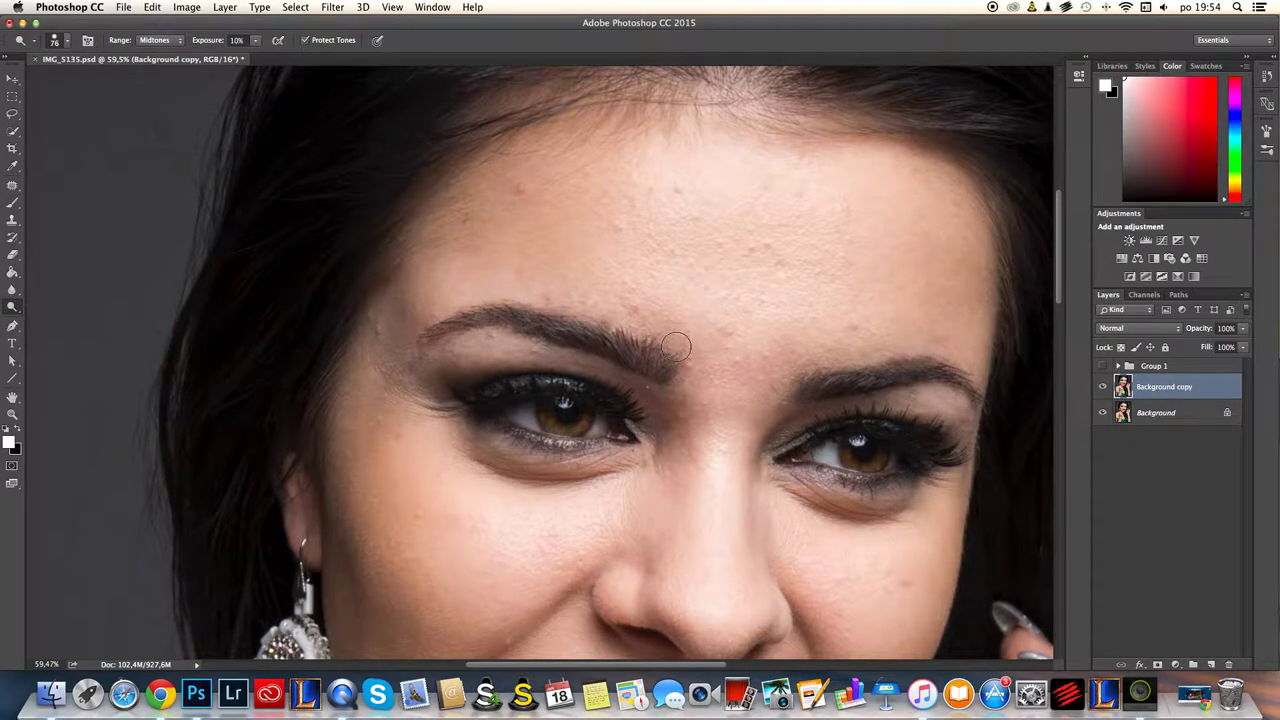
scroll(740, 295, "down", 3)
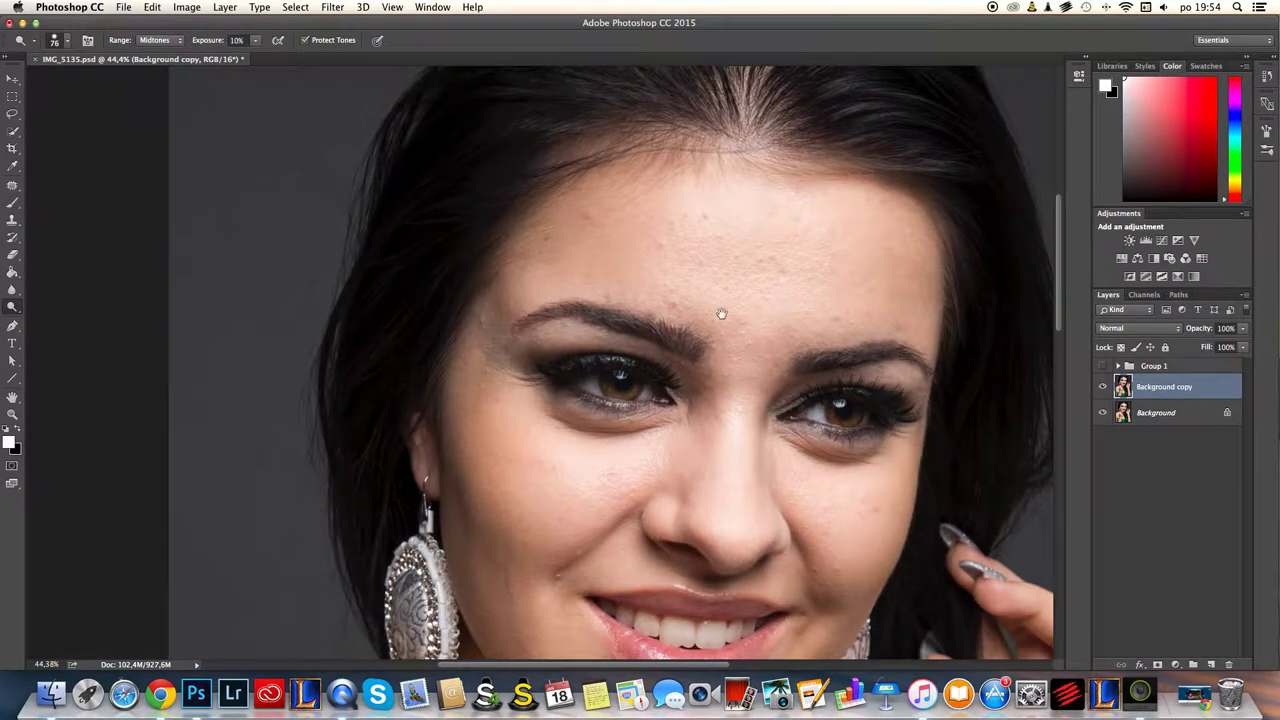
scroll(722, 315, "up", 4)
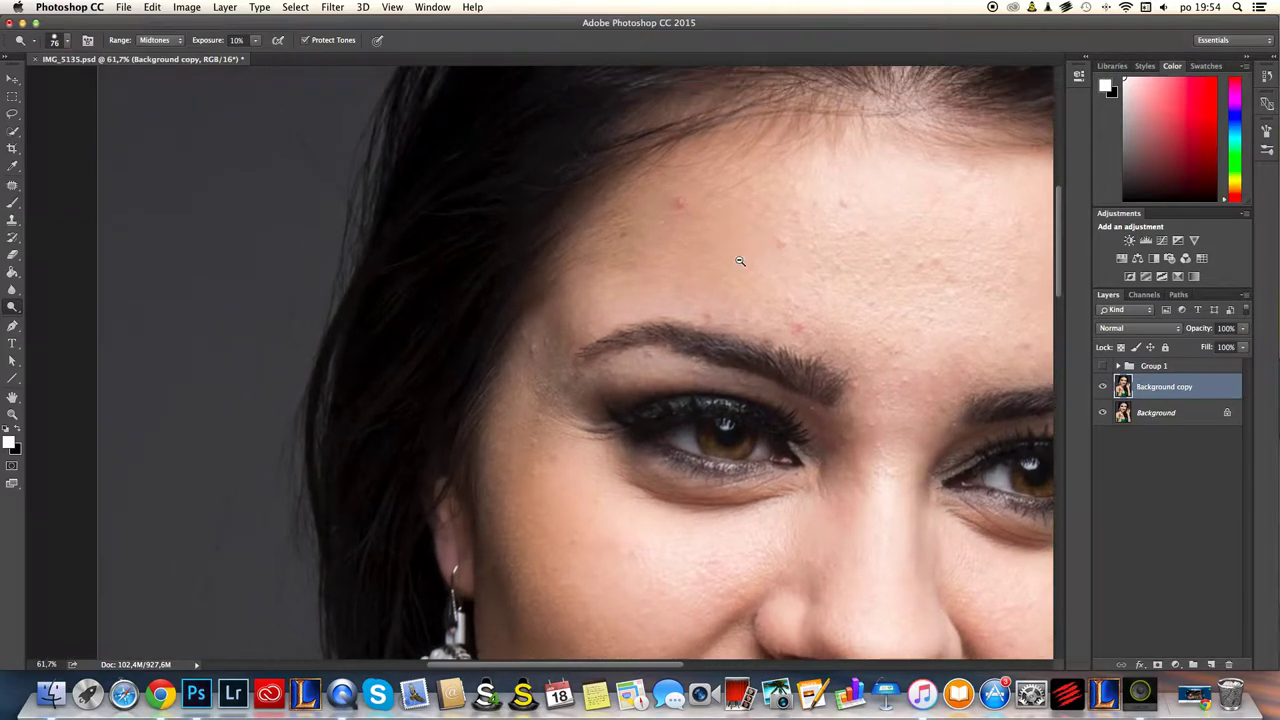
scroll(742, 259, "up", 2)
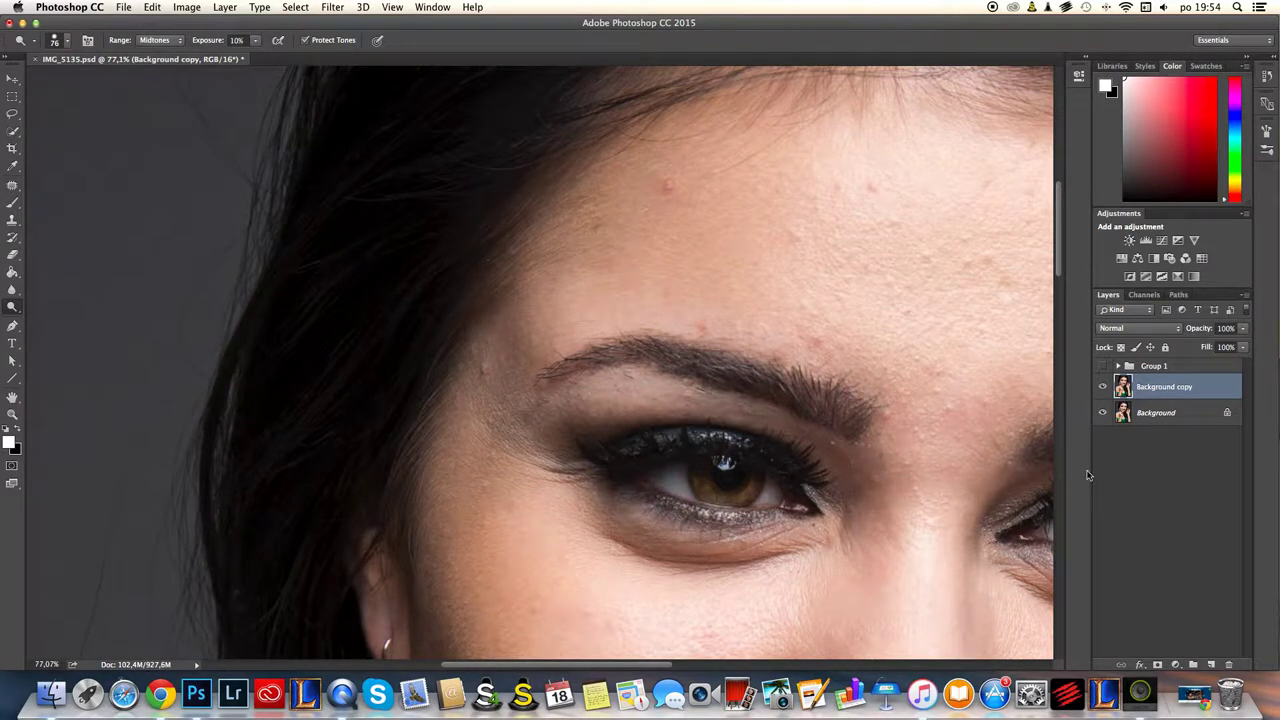
- Duplicate the Background copy layer and hide the new top layer, leaving Background copy active
left_click(1157, 410)
left_click(1161, 387)
key("super+j")
left_click(1103, 387)
key("alt+bracketleft")
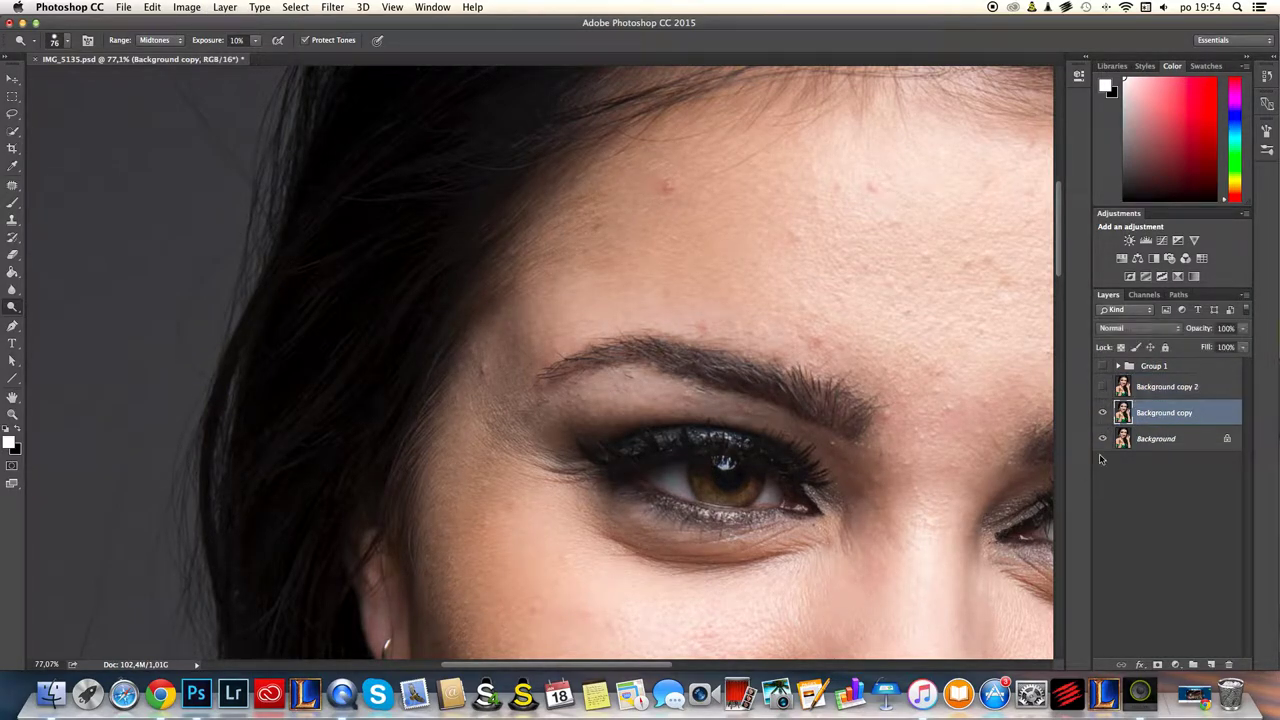
- Apply a Gaussian Blur with a 4.9 pixel radius to the Background copy layer
left_click(333, 8)
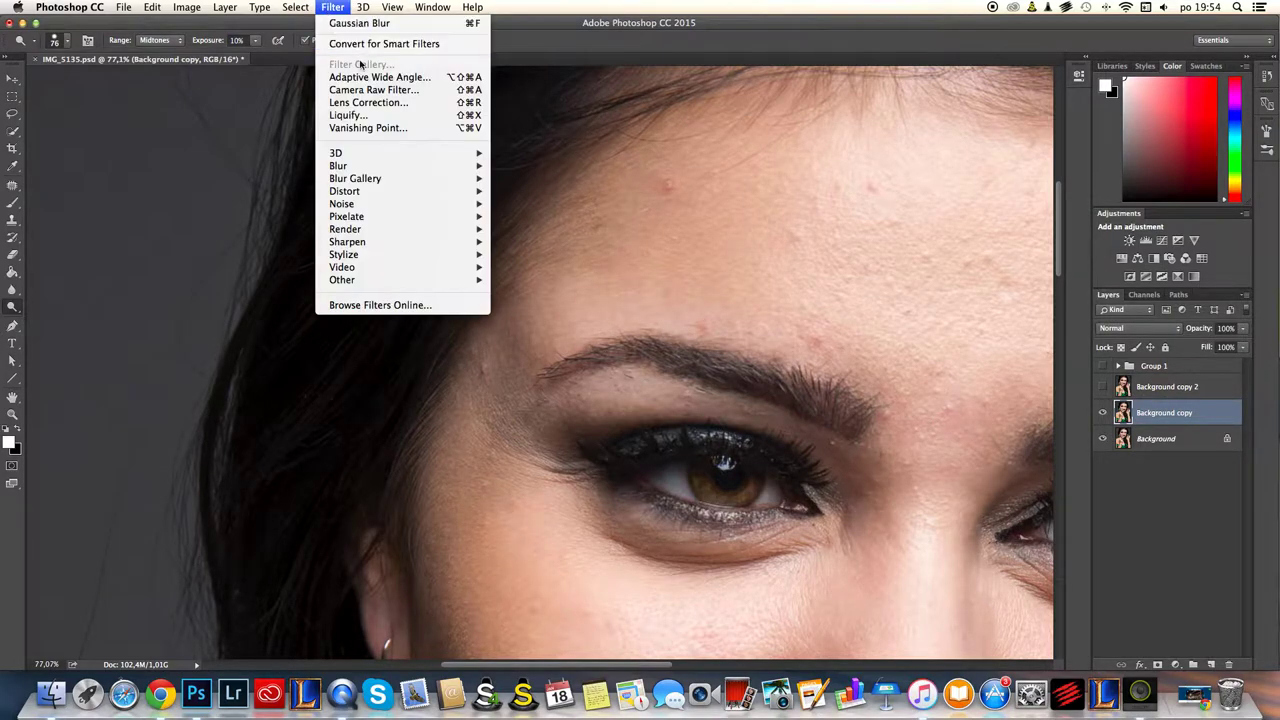
mouse_move(425, 168)
left_click(541, 217)
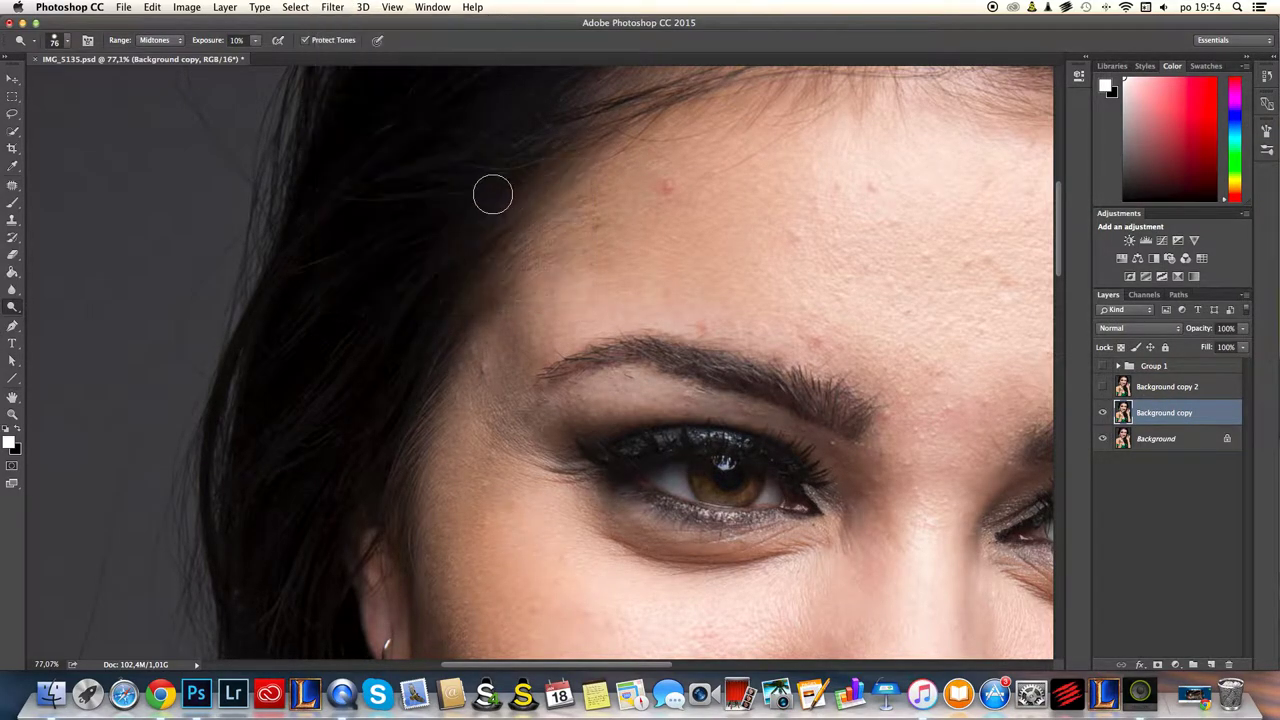
left_click_drag(1130, 293, 1105, 287)
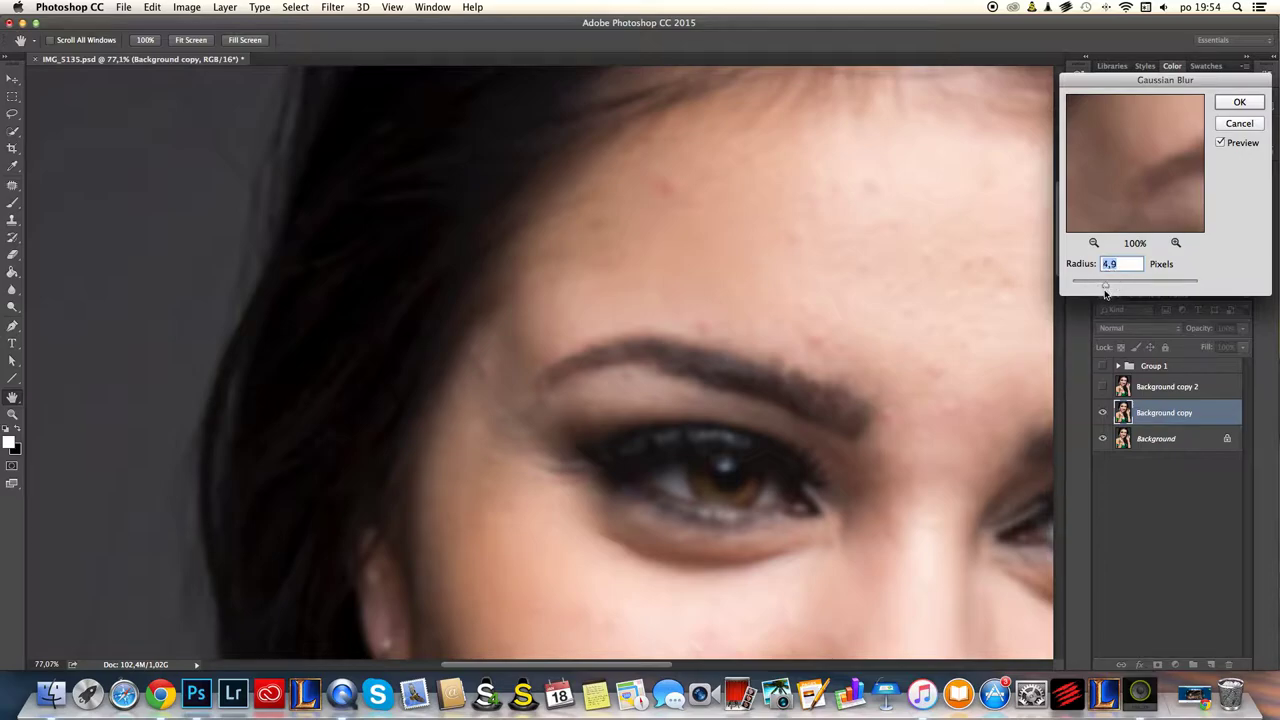
left_click(1240, 104)
key("o")
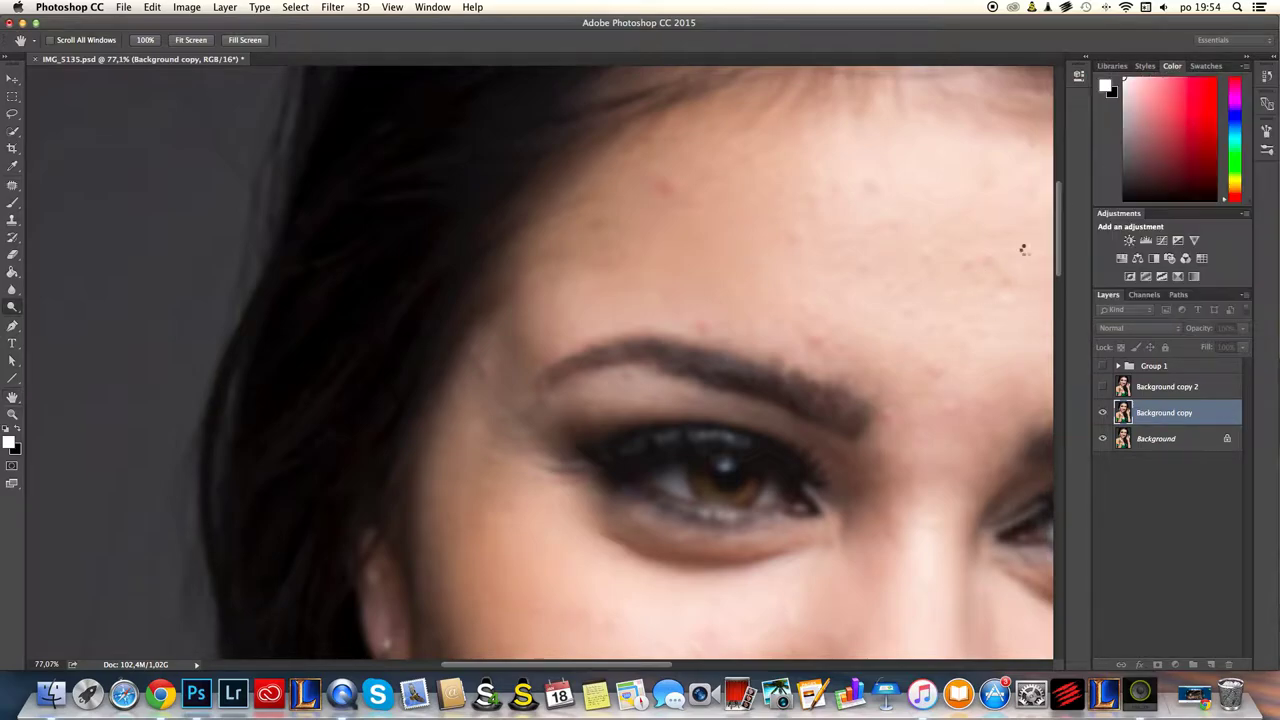
- Show the Background copy 2 layer and open Apply Image on it with Background copy as the source layer
left_click(1103, 386)
left_click(1158, 389)
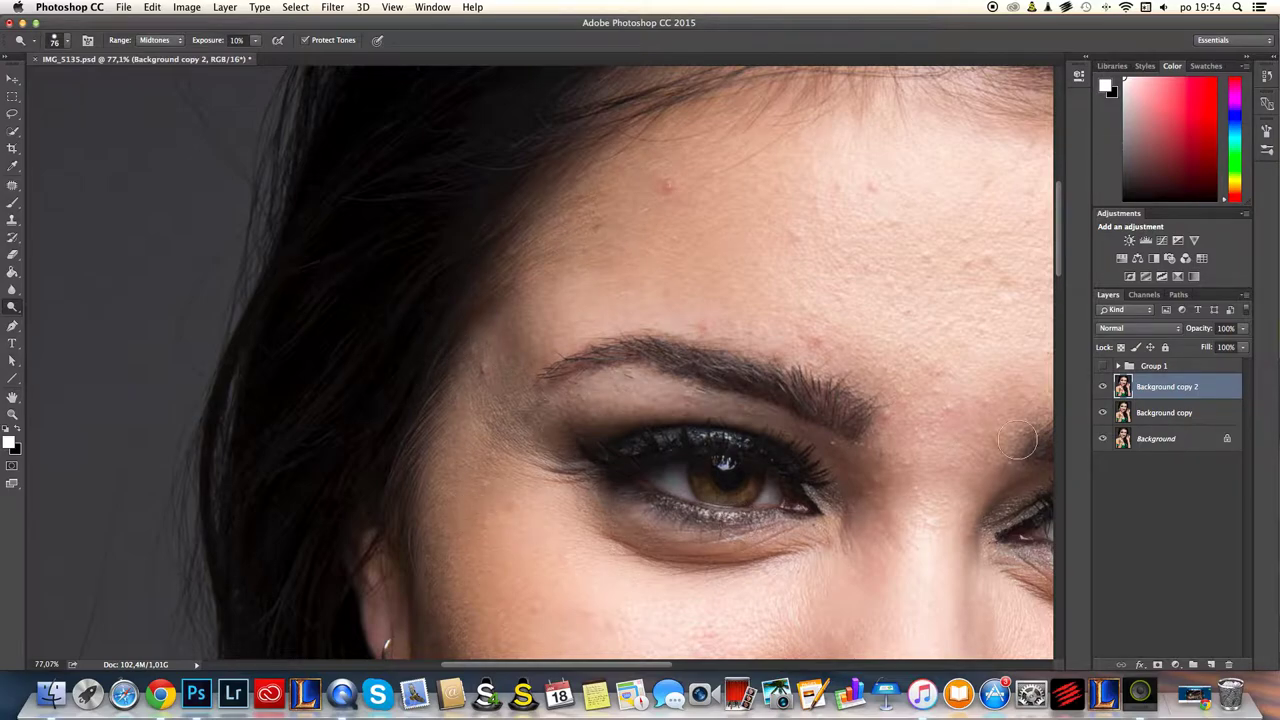
left_click(187, 8)
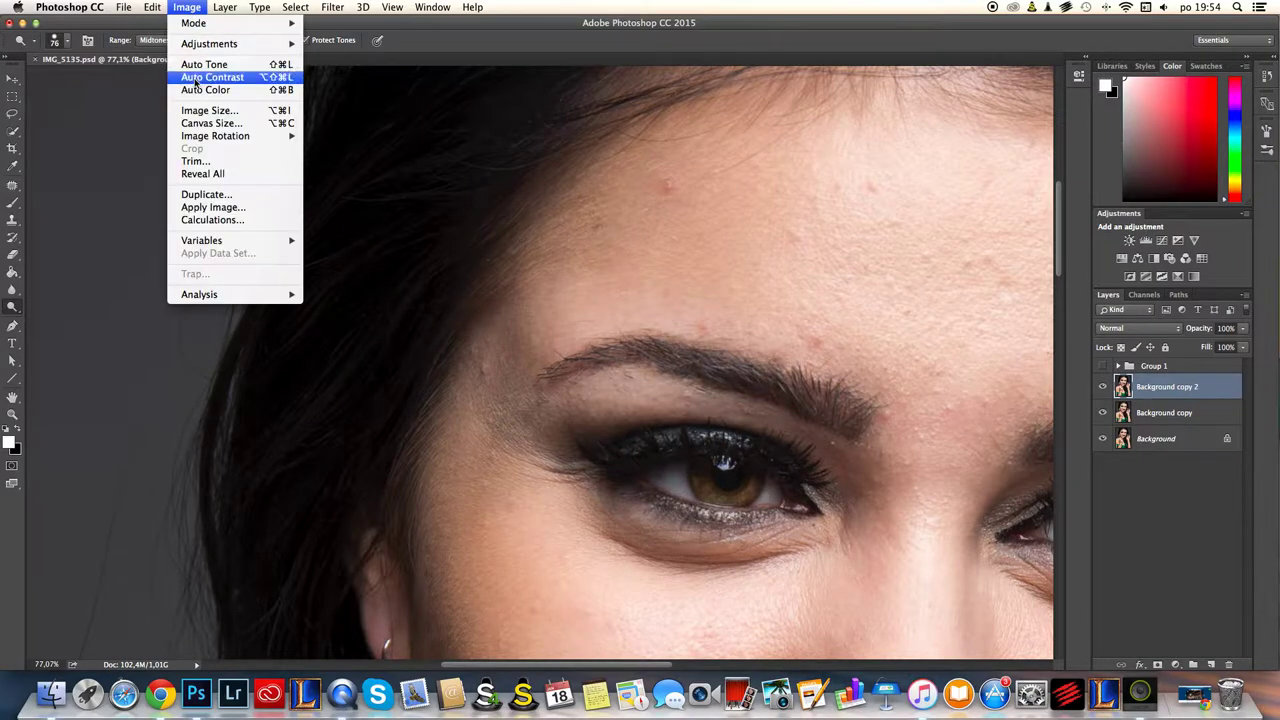
left_click(240, 208)
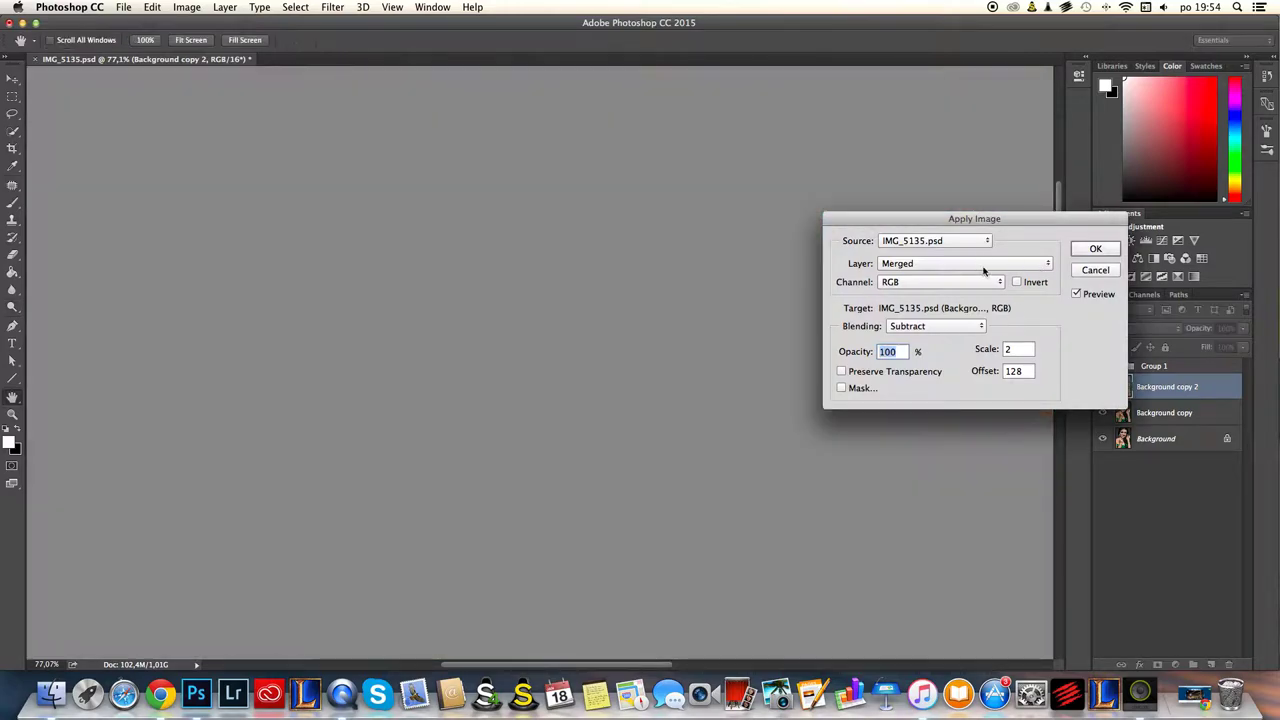
left_click(985, 265)
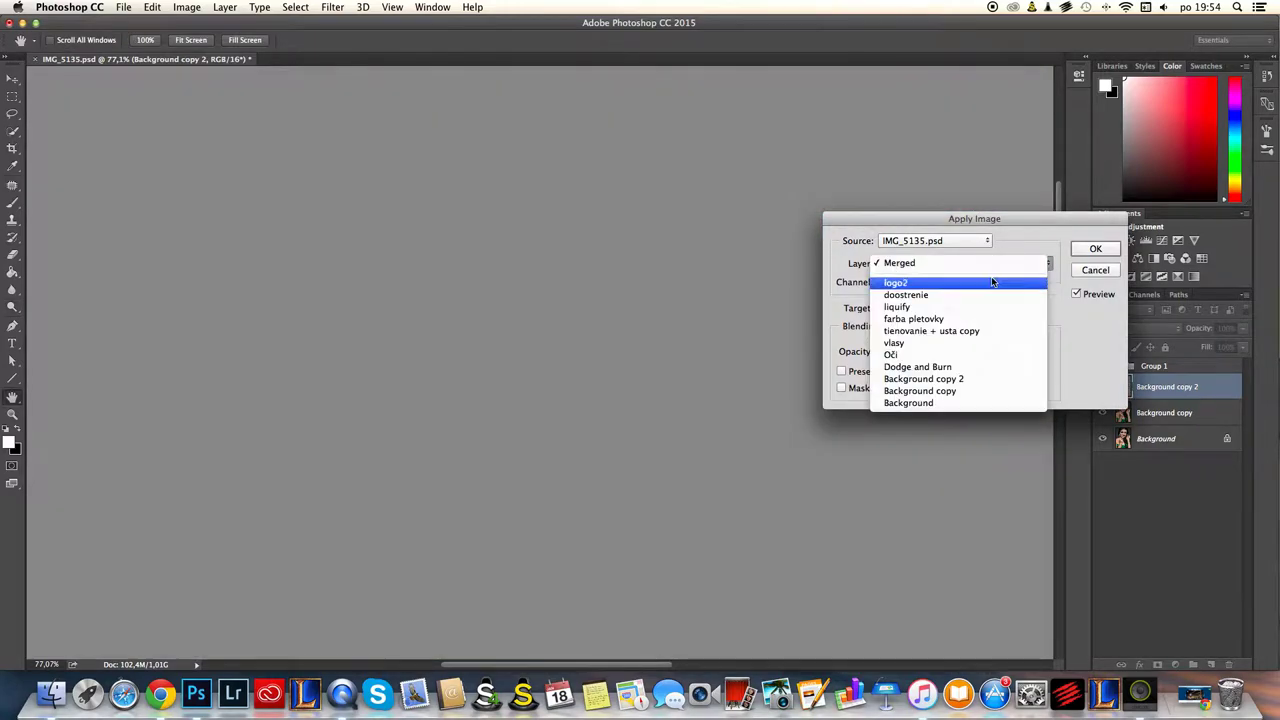
left_click(960, 392)
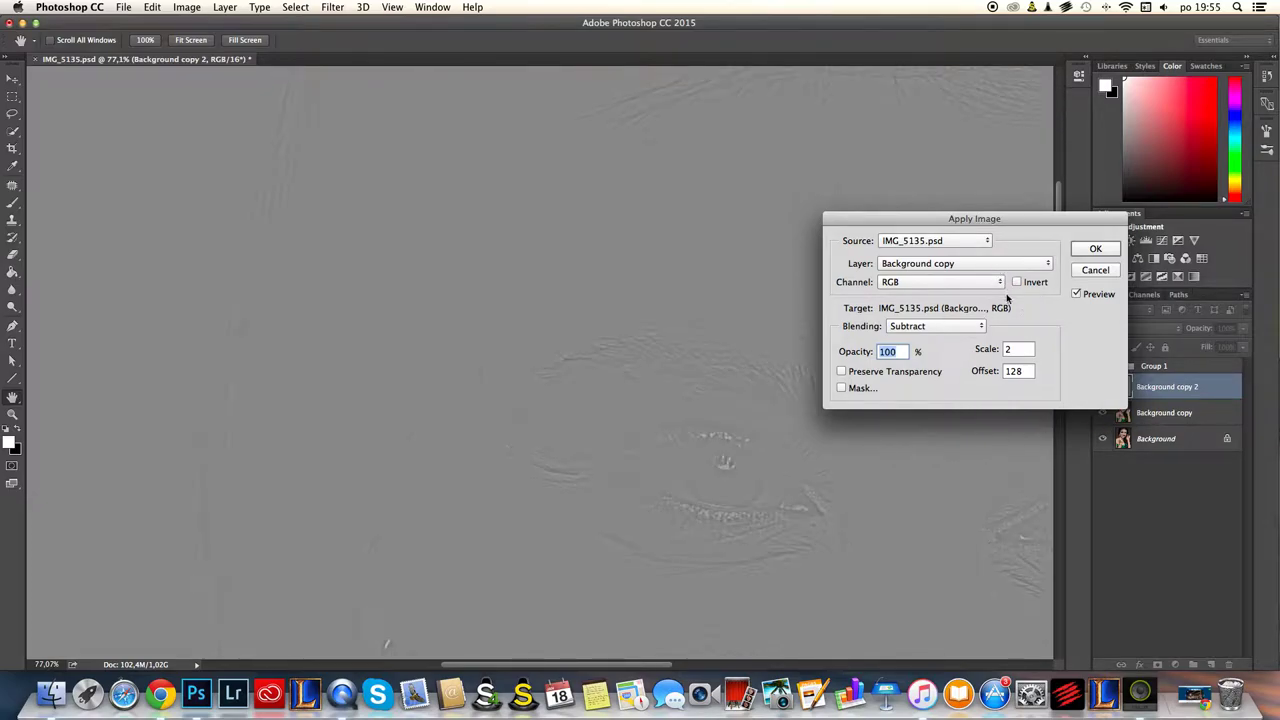
- Apply the image in the RGB channel with Subtract blending, 100% opacity, scale 2 and offset 128
left_click(925, 334)
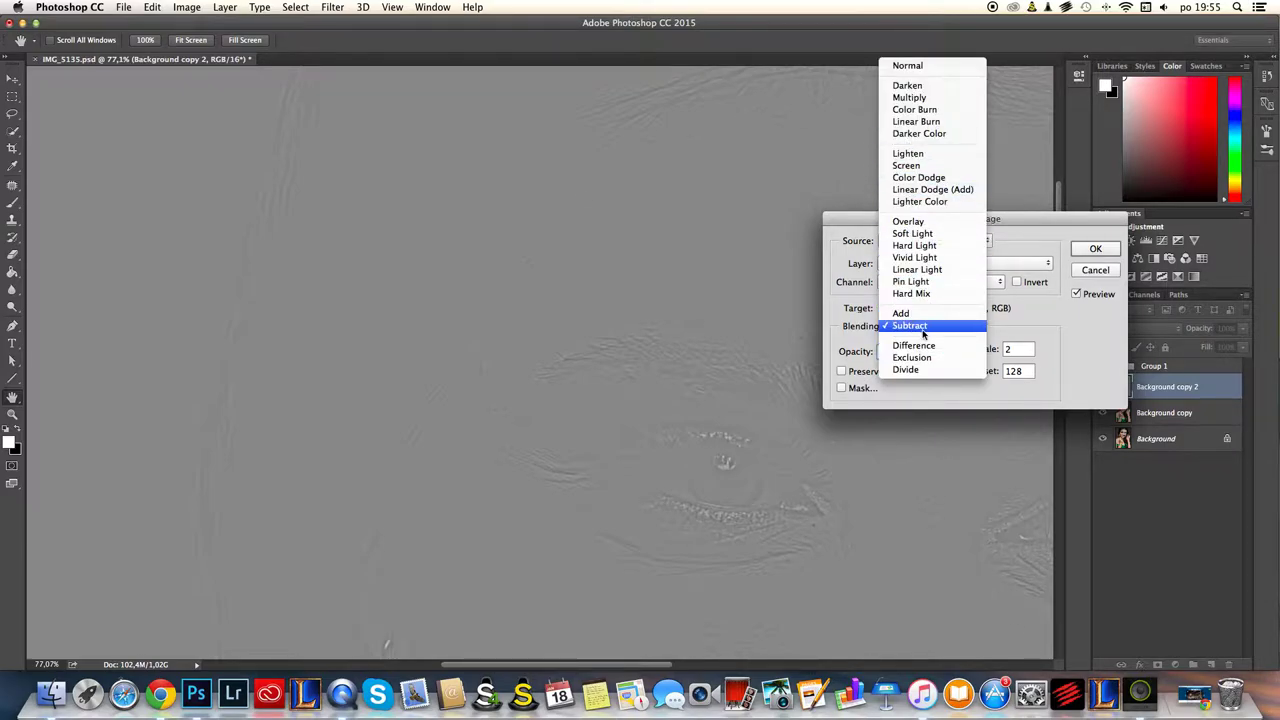
left_click(926, 330)
key("Tab")
key("Tab")
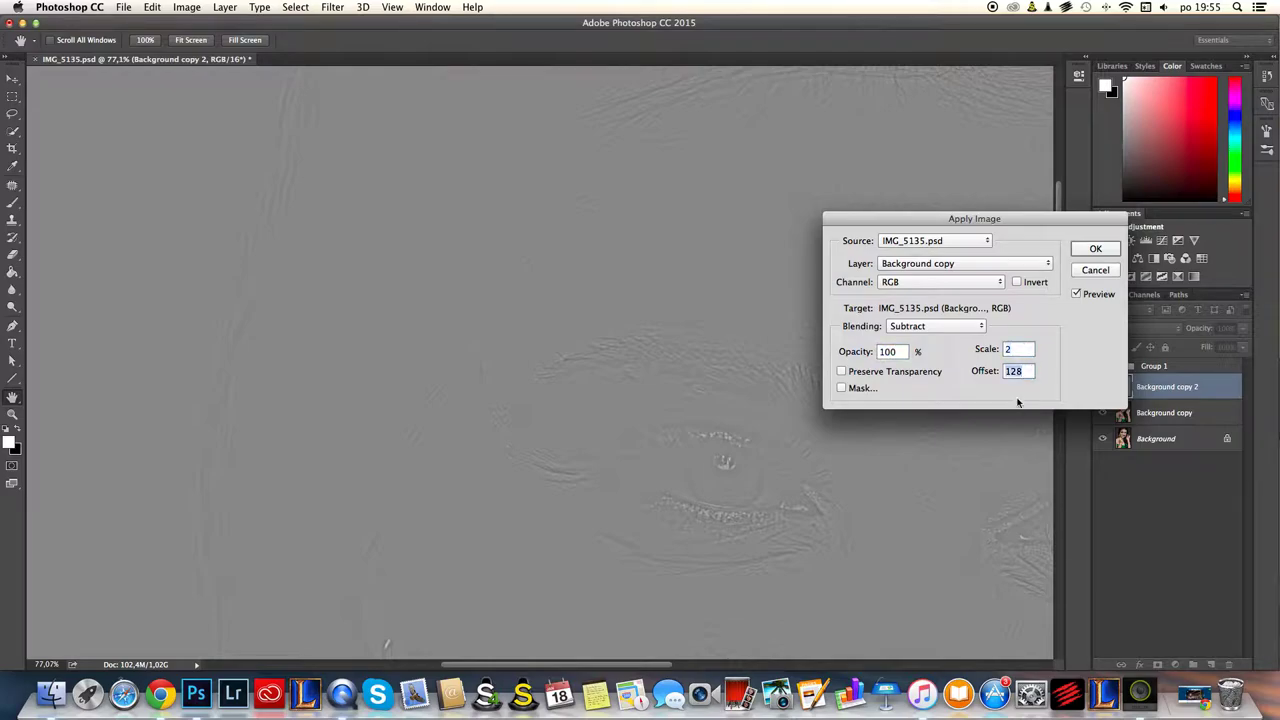
left_click(1096, 250)
key("o")
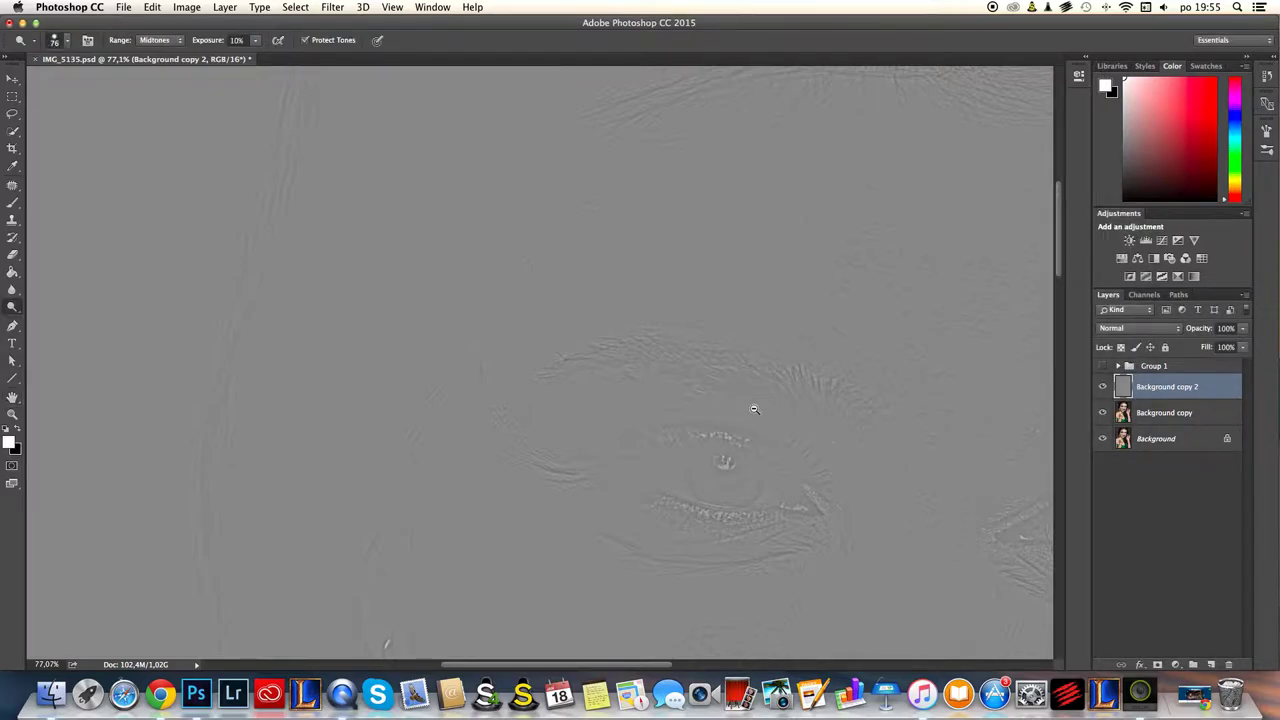
- Set the blend mode of the grey Background copy 2 layer to Linear Light
key("super+0")
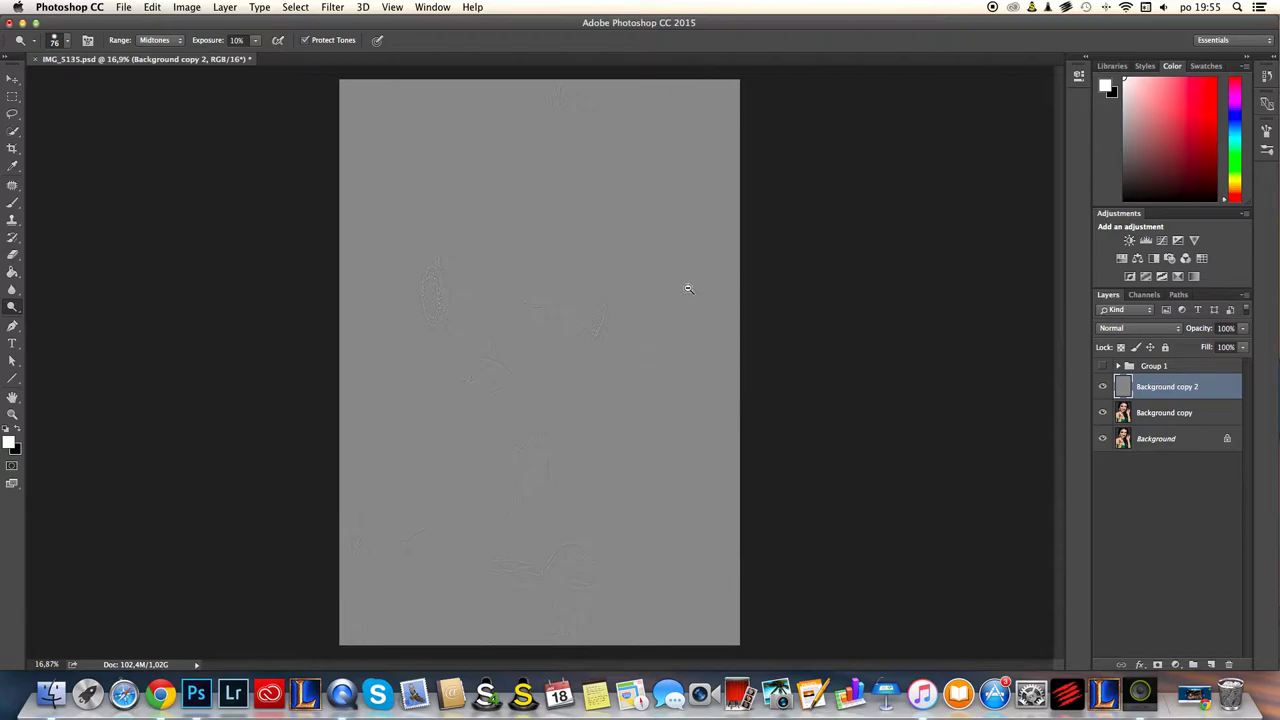
scroll(690, 290, "up", 5)
left_click_drag(680, 308, 757, 371)
scroll(710, 330, "up", 10)
left_click_drag(664, 354, 736, 391)
scroll(766, 376, "down", 4)
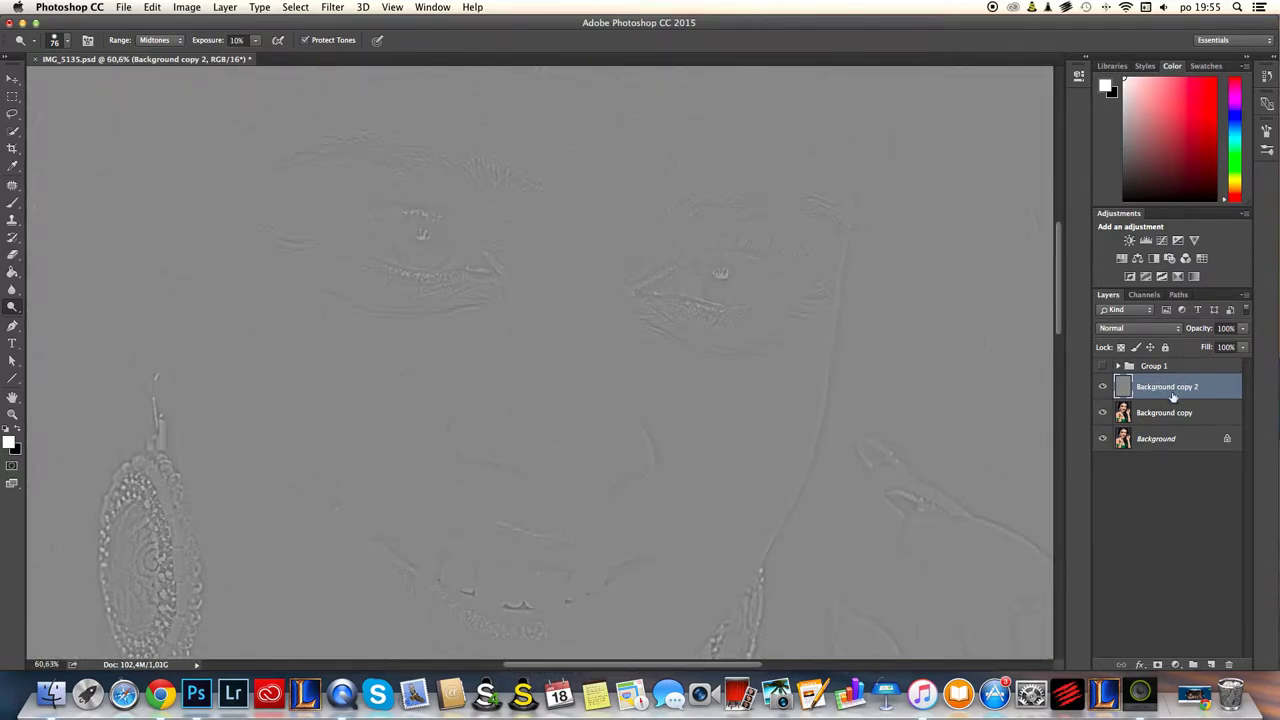
left_click(1176, 330)
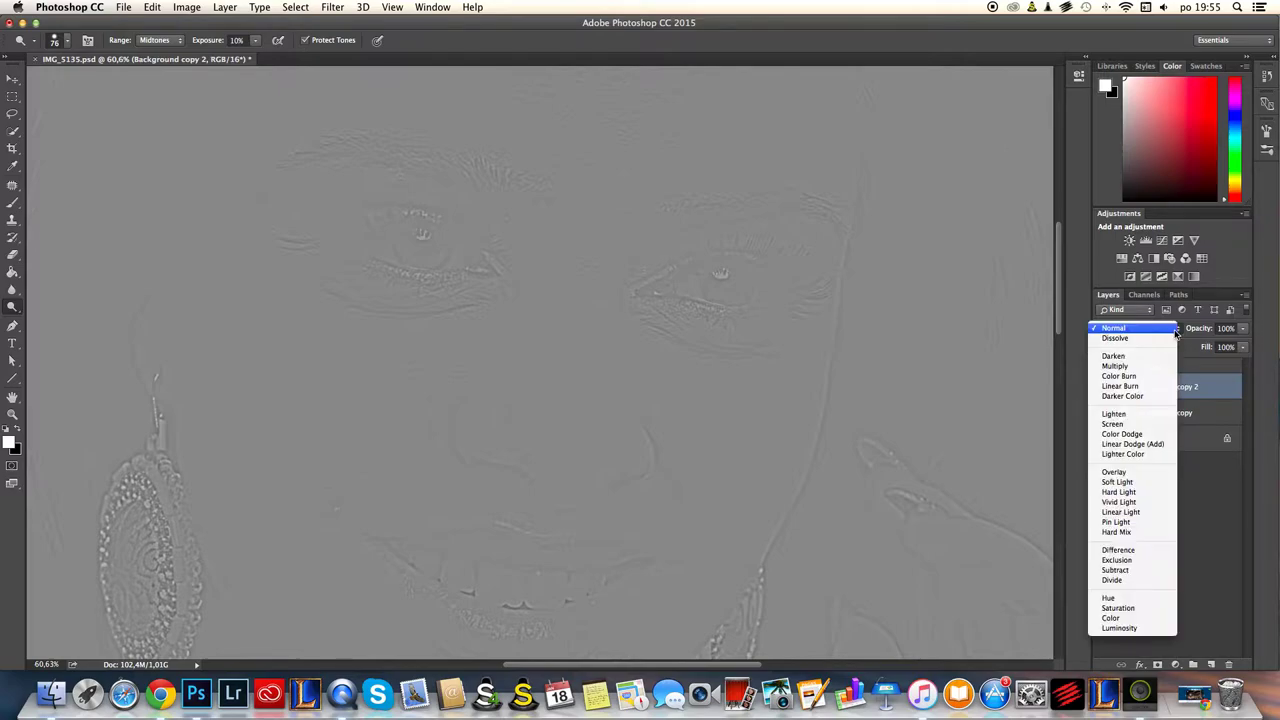
left_click(1120, 512)
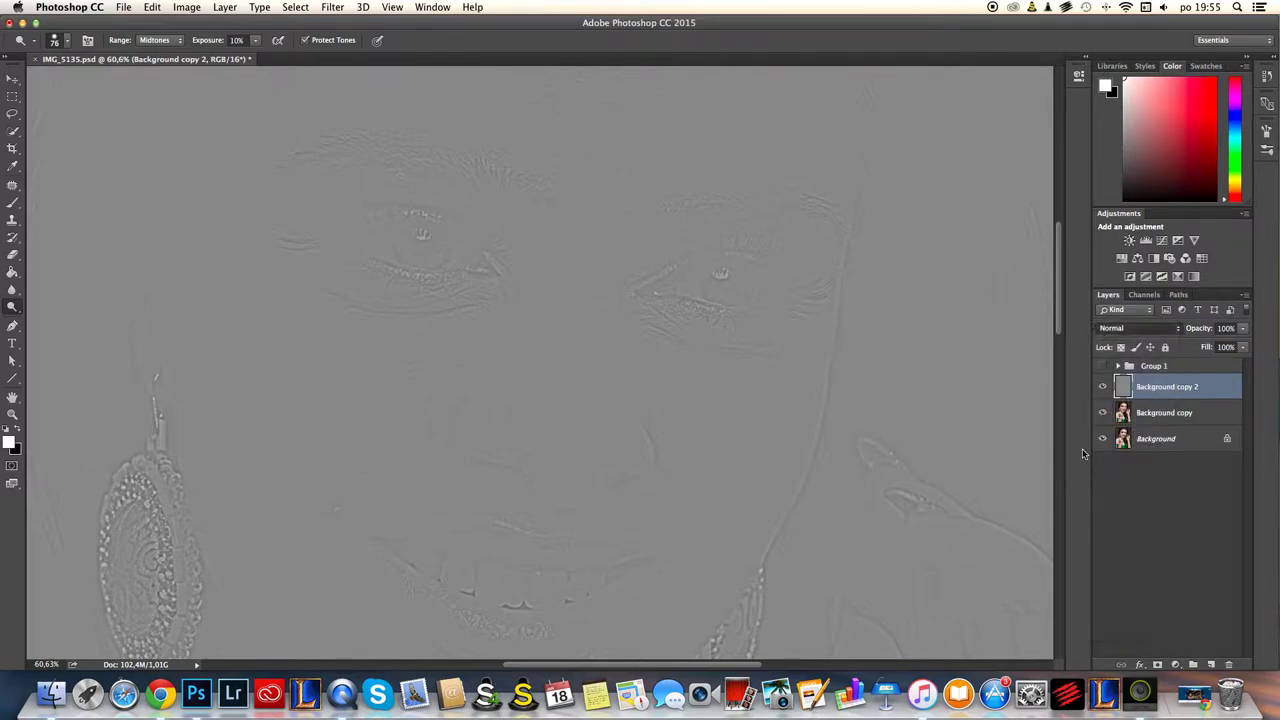
- Group the Background copy 2 and Background copy layers
scroll(697, 347, "down", 2)
scroll(697, 347, "down", 3)
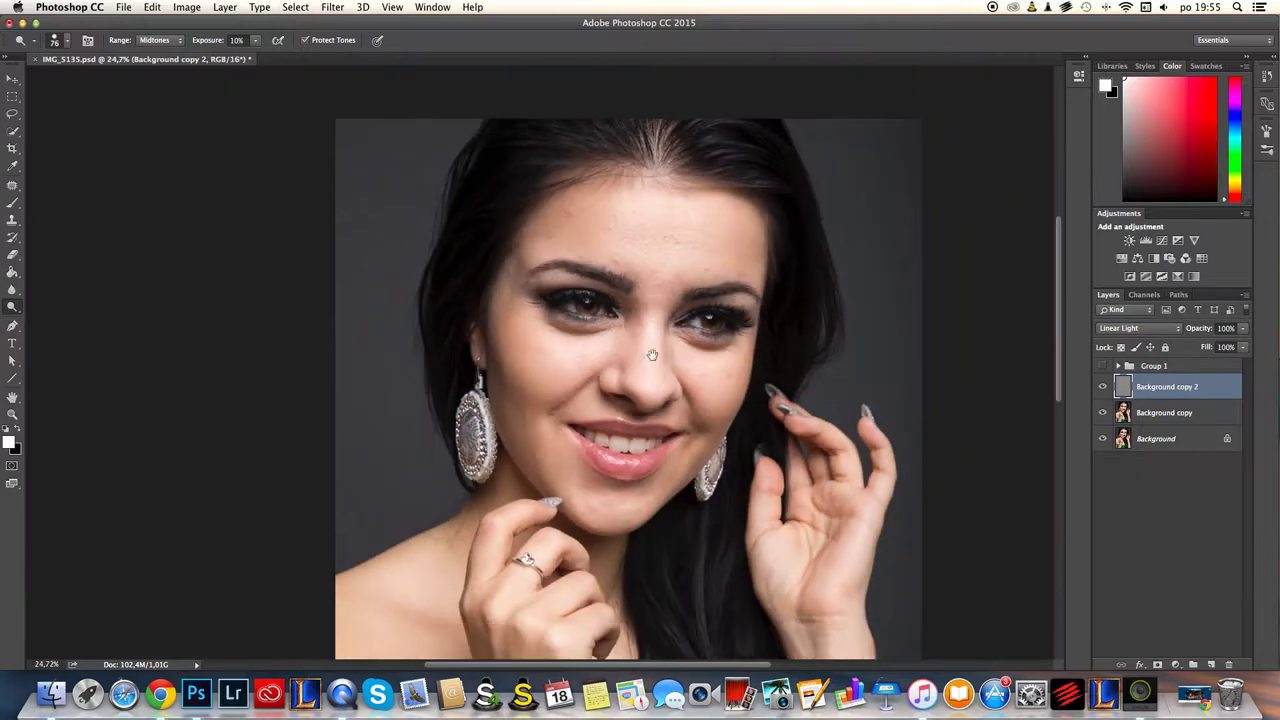
scroll(686, 277, "up", 2)
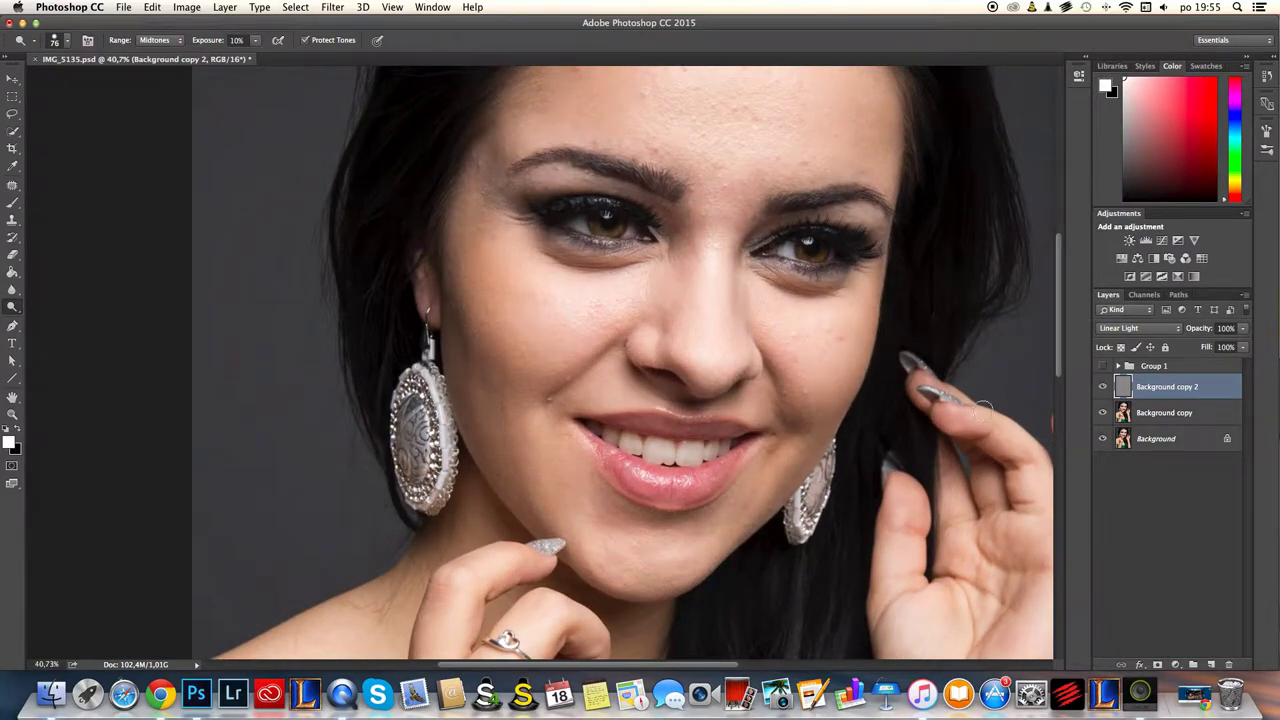
left_click(1177, 416, "shift")
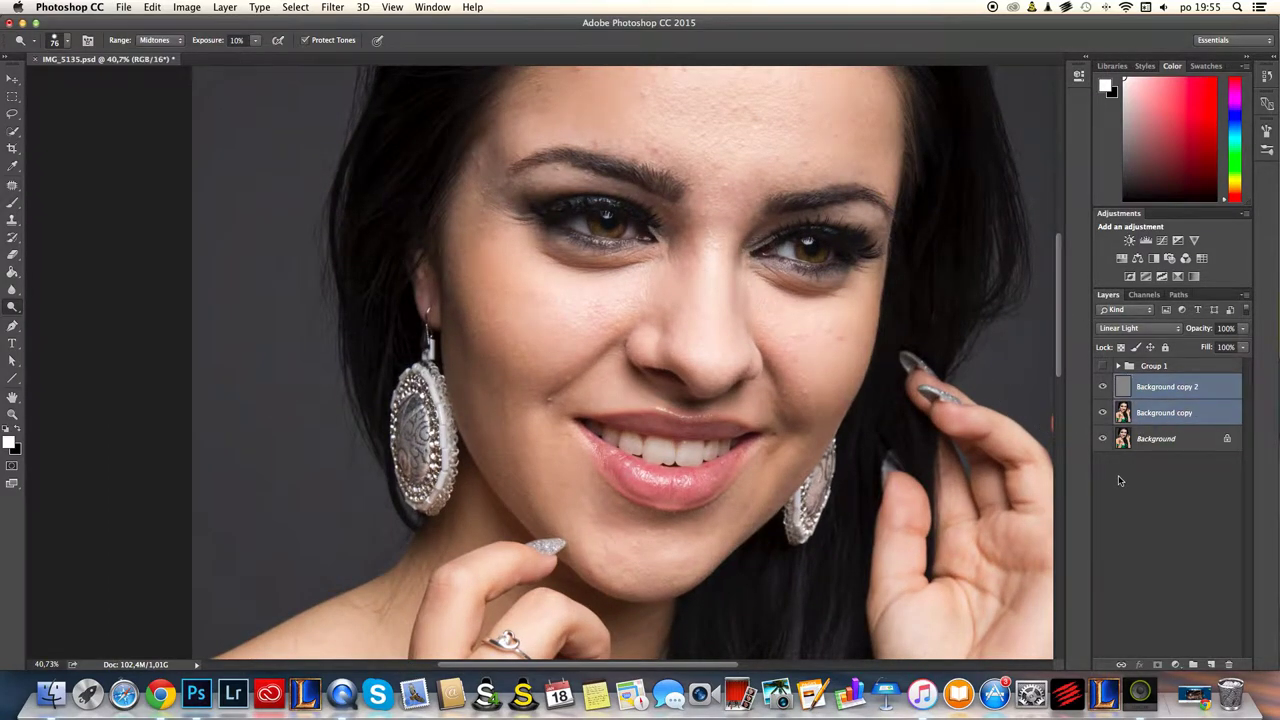
key("super+g")
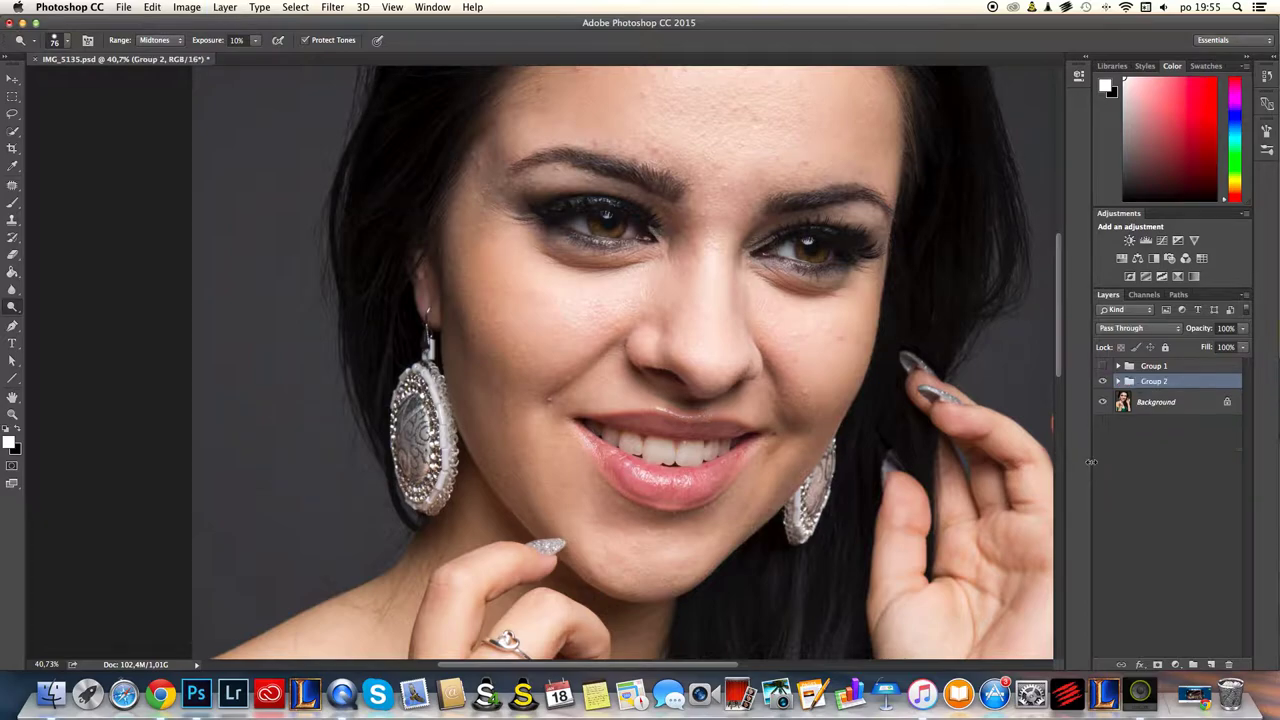
- Expand the new layer group and rename it FS
left_click(1119, 381)
left_click(1119, 381)
left_click(1119, 381)
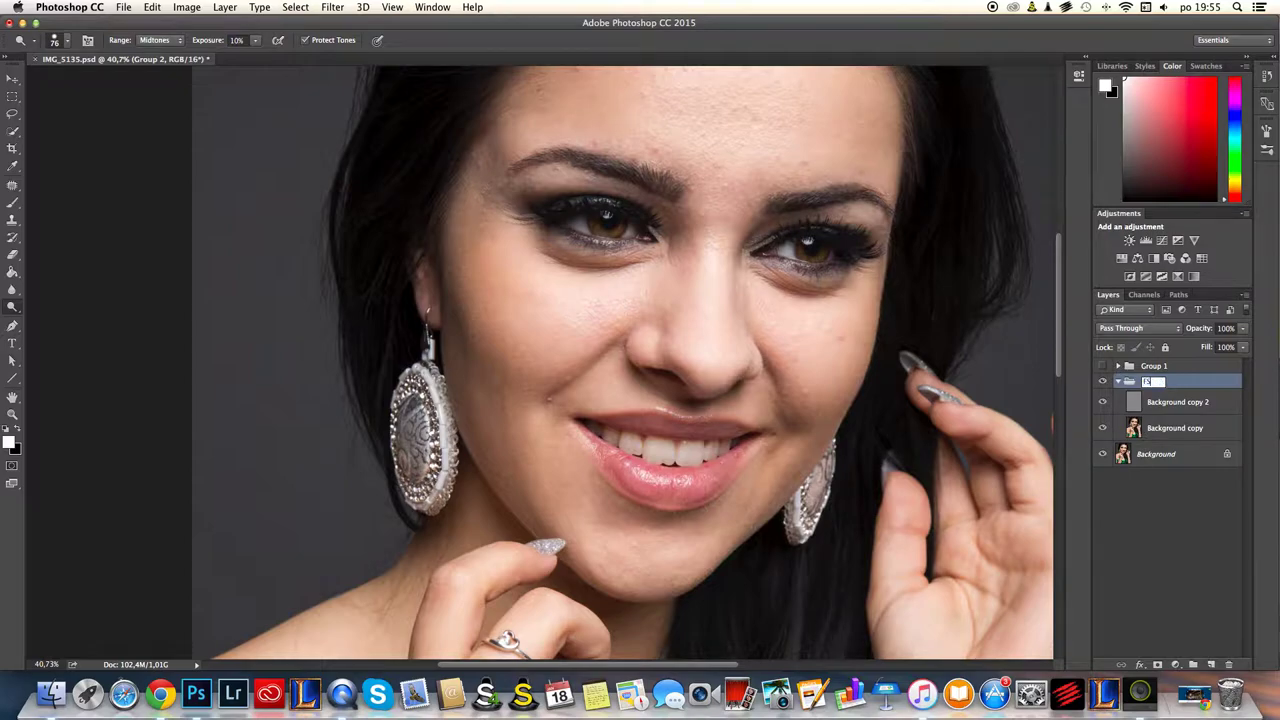
key("Return")
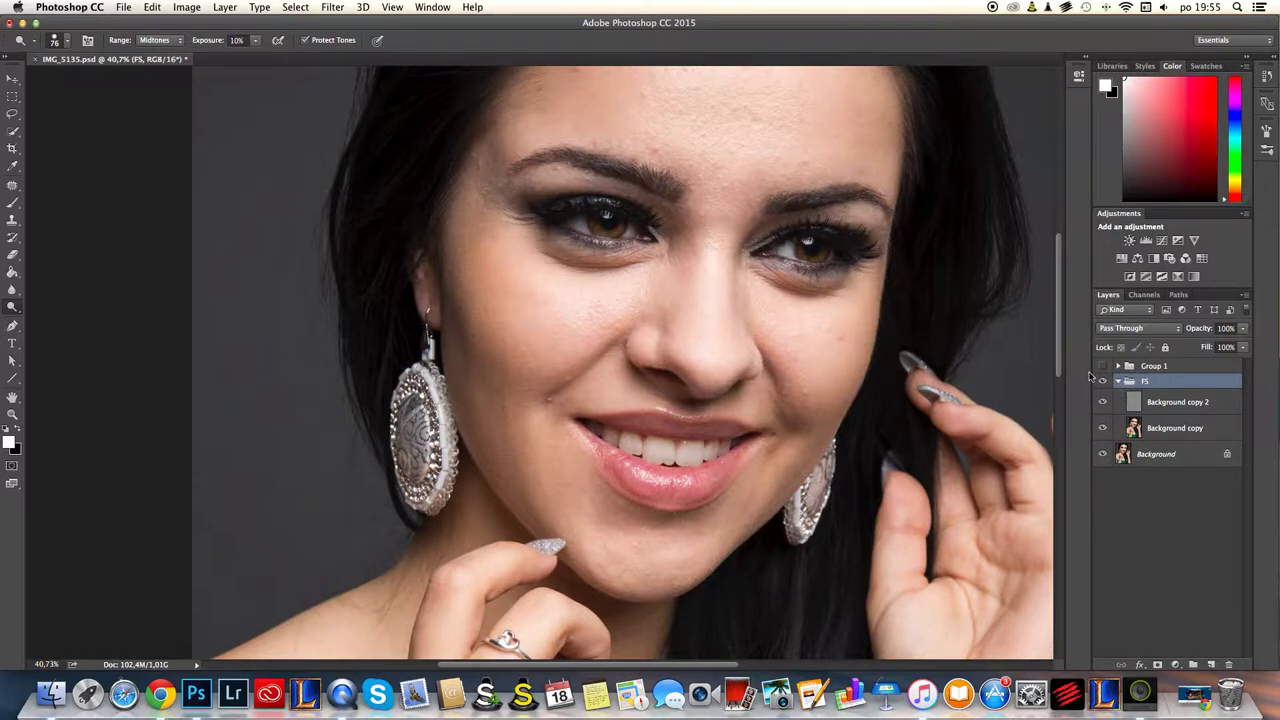
scroll(614, 304, "up", 3)
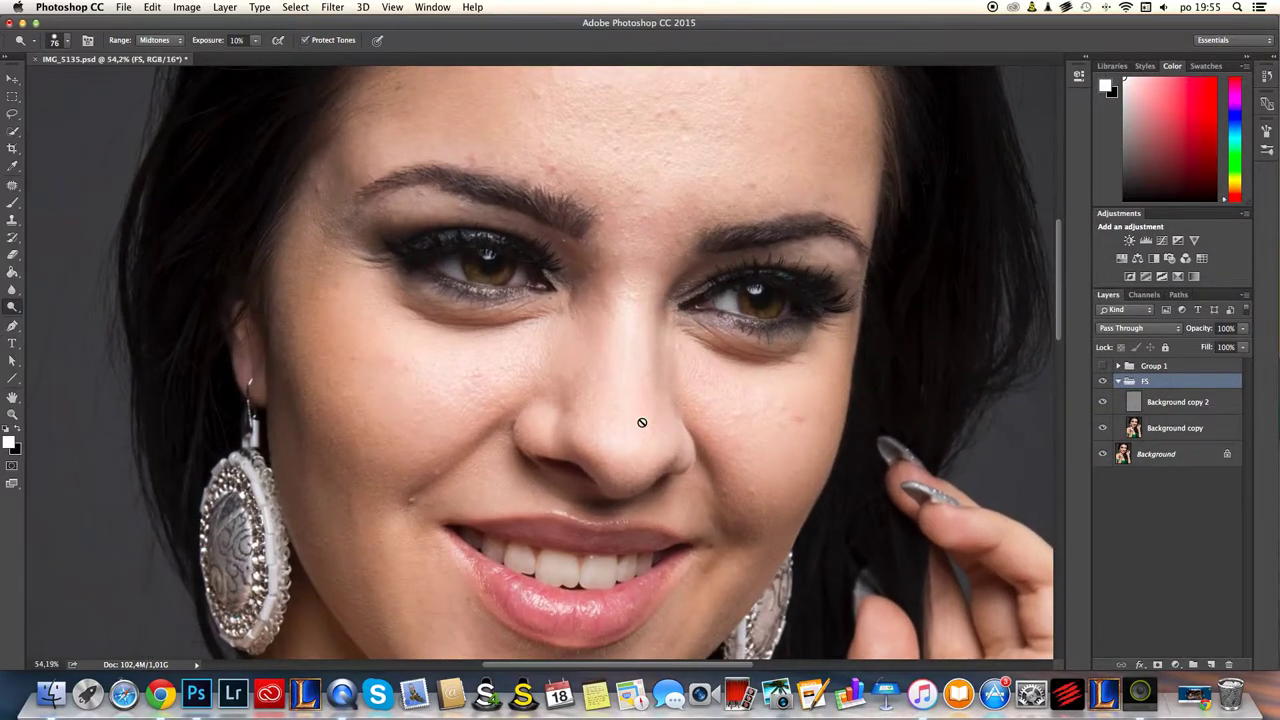
- On the Background copy 2 layer, use the Patch tool to replace blemished and bumpy forehead texture with clean skin nearby
left_click(1175, 428)
left_click(1162, 403)
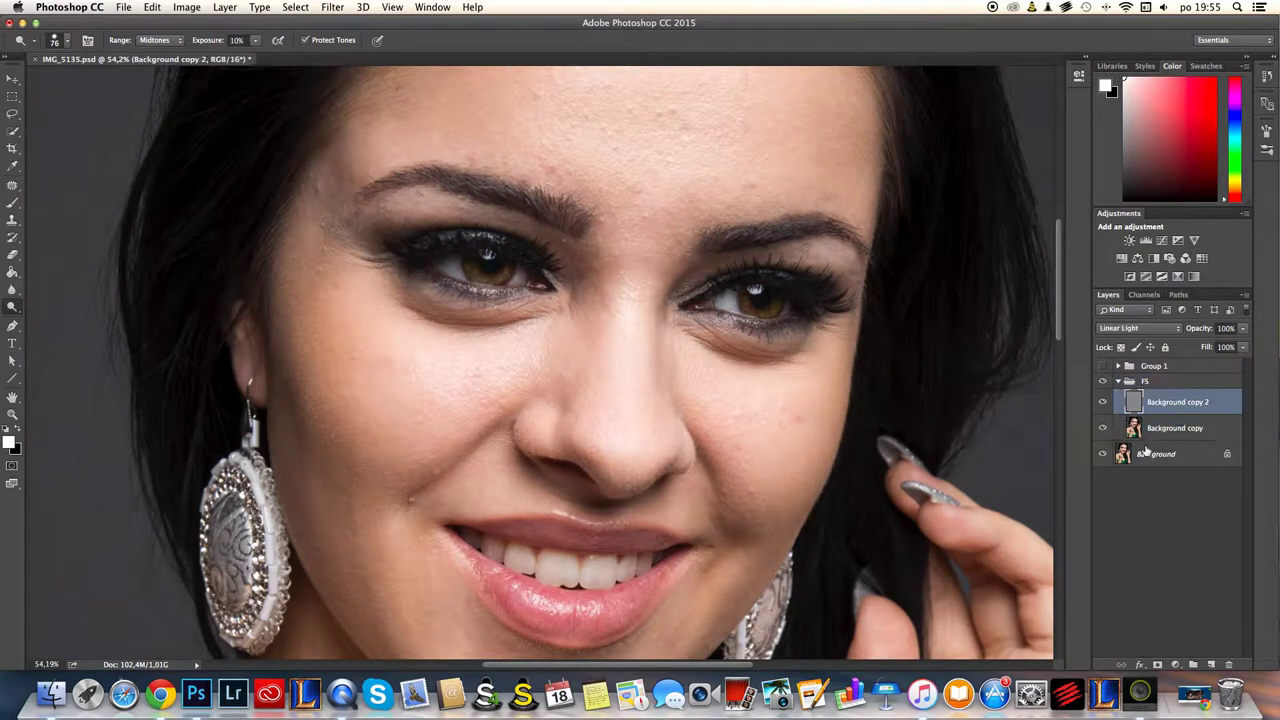
scroll(630, 330, "up", 5)
scroll(630, 330, "left", 2)
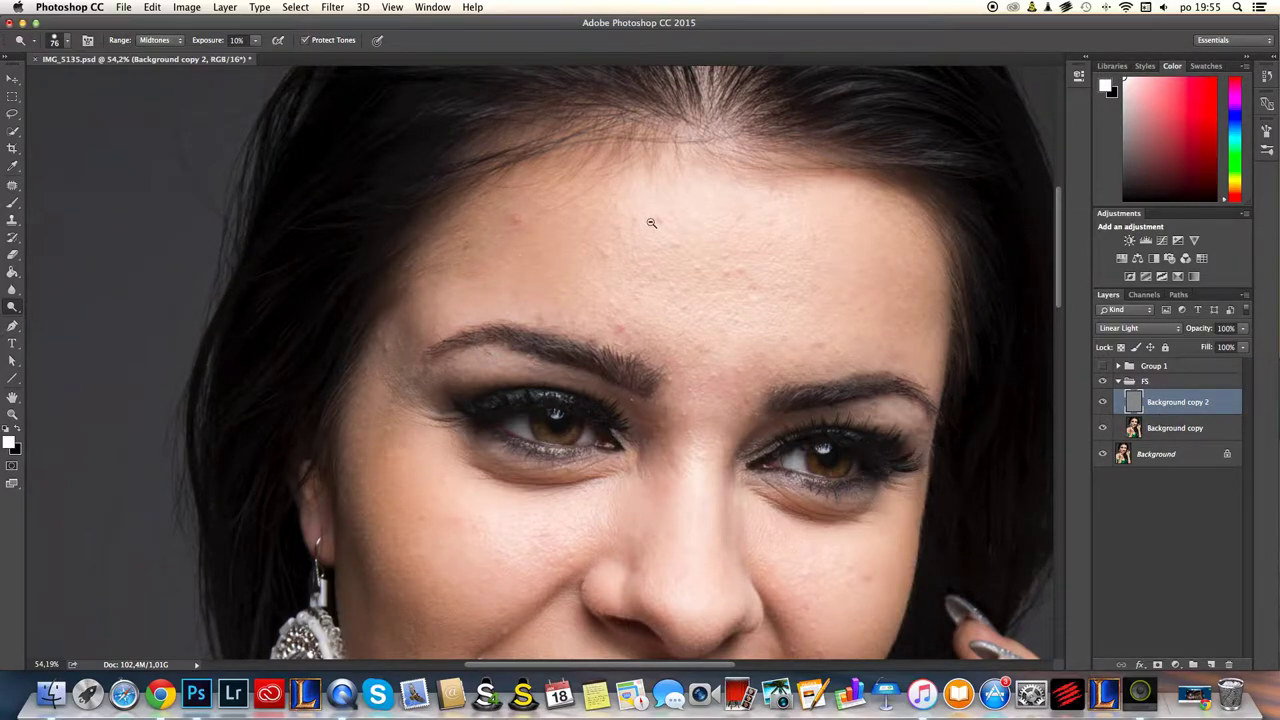
scroll(646, 240, "up", 5)
scroll(680, 300, "up", 3)
scroll(700, 304, "left", 1)
scroll(713, 309, "down", 4)
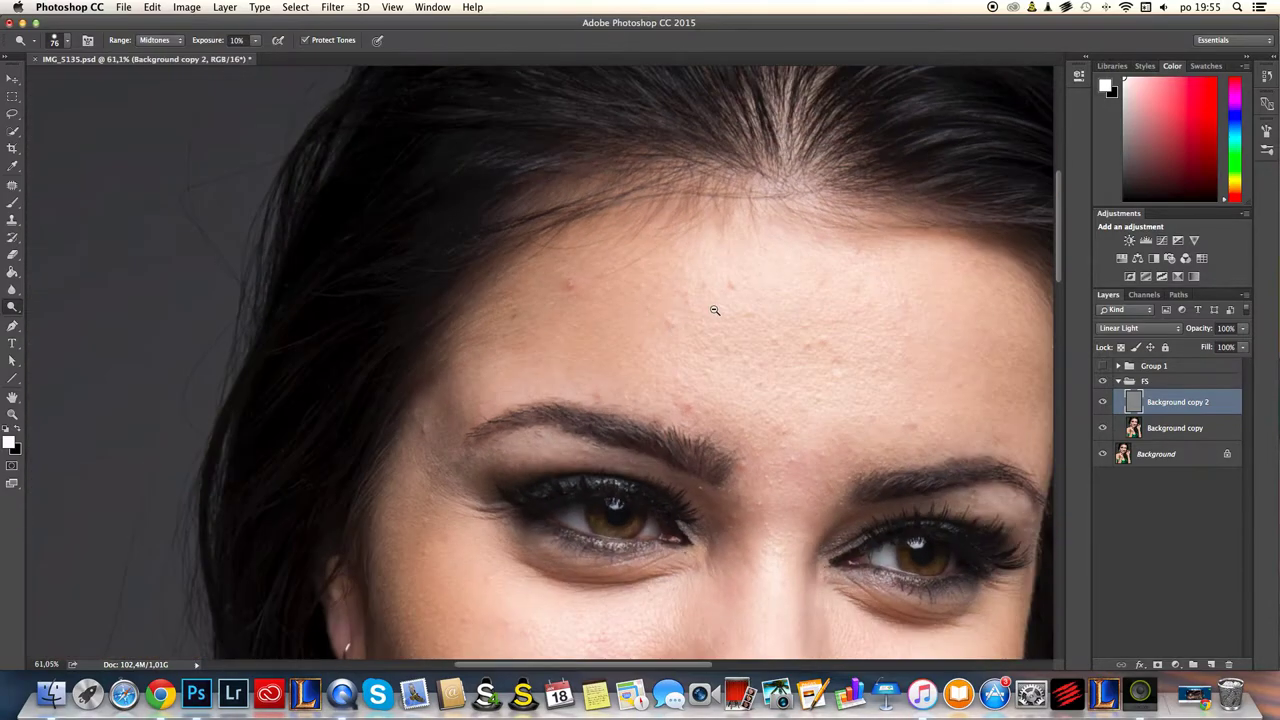
scroll(716, 312, "up", 2)
key("j")
mouse_move(530, 272)
left_mouse_down()
mouse_move(586, 294)
mouse_move(572, 300)
left_mouse_up()
scroll(586, 294, "up", 2)
key("super+d")
mouse_move(566, 413)
left_mouse_down()
mouse_move(563, 445)
mouse_move(590, 428)
left_mouse_up()
left_click_drag(576, 433, 602, 408)
key("super+d")
mouse_move(430, 388)
left_mouse_down()
mouse_move(441, 406)
mouse_move(475, 396)
left_mouse_up()
key("super+d")
mouse_move(790, 433)
left_mouse_down()
mouse_move(818, 398)
mouse_move(840, 438)
mouse_move(750, 455)
mouse_move(751, 355)
mouse_move(771, 384)
mouse_move(723, 397)
mouse_move(877, 310)
mouse_move(901, 324)
mouse_move(921, 271)
mouse_move(872, 356)
mouse_move(822, 331)
mouse_move(818, 297)
left_mouse_up()
left_click_drag(808, 311, 850, 302)
mouse_move(967, 289)
left_mouse_down()
mouse_move(982, 347)
mouse_move(982, 305)
left_mouse_up()
left_click_drag(967, 322, 992, 290)
key("super+d")
mouse_move(735, 288)
left_mouse_down()
mouse_move(786, 206)
mouse_move(680, 263)
mouse_move(694, 309)
mouse_move(745, 302)
mouse_move(765, 329)
mouse_move(700, 297)
mouse_move(848, 272)
left_mouse_up()
key("super+d")
mouse_move(765, 224)
left_mouse_down()
mouse_move(658, 290)
mouse_move(752, 274)
left_mouse_up()
left_click_drag(735, 281, 766, 331)
key("super+d")
left_click_drag(914, 245, 868, 302)
left_click_drag(850, 286, 846, 320)
key("super+d")
left_click_drag(752, 361, 584, 294)
mouse_move(351, 266)
left_mouse_down()
mouse_move(385, 339)
mouse_move(390, 308)
left_mouse_up()
key("super+d")
mouse_move(438, 215)
left_mouse_down()
mouse_move(470, 255)
mouse_move(453, 290)
left_mouse_up()
key("super+d")
left_click_drag(632, 228, 588, 262)
left_click_drag(580, 252, 560, 283)
key("super+d")
mouse_move(800, 163)
left_mouse_down()
mouse_move(746, 212)
mouse_move(762, 182)
left_mouse_up()
left_click_drag(780, 190, 758, 198)
key("super+d")
mouse_move(711, 143)
left_mouse_down()
mouse_move(731, 217)
mouse_move(672, 232)
left_mouse_up()
key("super+d")
mouse_move(615, 363)
left_mouse_down()
mouse_move(714, 414)
mouse_move(672, 382)
left_mouse_up()
left_click_drag(652, 402, 566, 438)
key("super+d")
mouse_move(592, 322)
left_mouse_down()
mouse_move(657, 308)
mouse_move(533, 387)
mouse_move(651, 289)
left_mouse_up()
key("super+d")
key("super+d")
mouse_move(565, 293)
left_mouse_down()
mouse_move(560, 415)
mouse_move(612, 358)
left_mouse_up()
left_click_drag(592, 370, 452, 416)
key("super+d")
mouse_move(640, 388)
left_mouse_down()
mouse_move(666, 431)
mouse_move(609, 466)
left_mouse_up()
key("super+d")
mouse_move(561, 405)
left_mouse_down()
mouse_move(468, 380)
mouse_move(558, 404)
left_mouse_up()
key("super+d")
left_click_drag(875, 286, 866, 294)
key("super+d")
mouse_move(766, 260)
left_mouse_down()
mouse_move(737, 269)
mouse_move(808, 295)
left_mouse_up()
left_click_drag(380, 486, 607, 286)
left_click_drag(548, 350, 565, 380)
left_click_drag(546, 371, 489, 363)
key("super+d")
mouse_move(624, 433)
left_mouse_down()
mouse_move(689, 447)
mouse_move(630, 431)
left_mouse_up()
left_click_drag(665, 440, 686, 402)
key("super+d")
mouse_move(730, 355)
left_mouse_down()
mouse_move(722, 371)
mouse_move(732, 342)
left_mouse_up()
key("super+d")
mouse_move(798, 266)
left_mouse_down()
mouse_move(812, 304)
mouse_move(801, 268)
left_mouse_up()
left_click_drag(786, 288, 744, 280)
key("super+d")
mouse_move(825, 252)
left_mouse_down()
mouse_move(856, 277)
mouse_move(832, 250)
left_mouse_up()
left_click_drag(842, 268, 840, 302)
key("super+d")
mouse_move(880, 171)
left_mouse_down()
mouse_move(823, 206)
mouse_move(866, 230)
mouse_move(906, 203)
left_mouse_up()
left_click_drag(894, 217, 937, 209)
key("super+d")
mouse_move(692, 235)
left_mouse_down()
mouse_move(703, 269)
mouse_move(697, 240)
left_mouse_up()
left_click_drag(689, 262, 654, 288)
key("super+d")
left_click(334, 237)
mouse_move(445, 172)
left_mouse_down()
mouse_move(491, 126)
mouse_move(492, 180)
mouse_move(530, 157)
mouse_move(573, 237)
left_mouse_up()
key("super+d")
left_click_drag(606, 180, 605, 235)
left_click(583, 258)
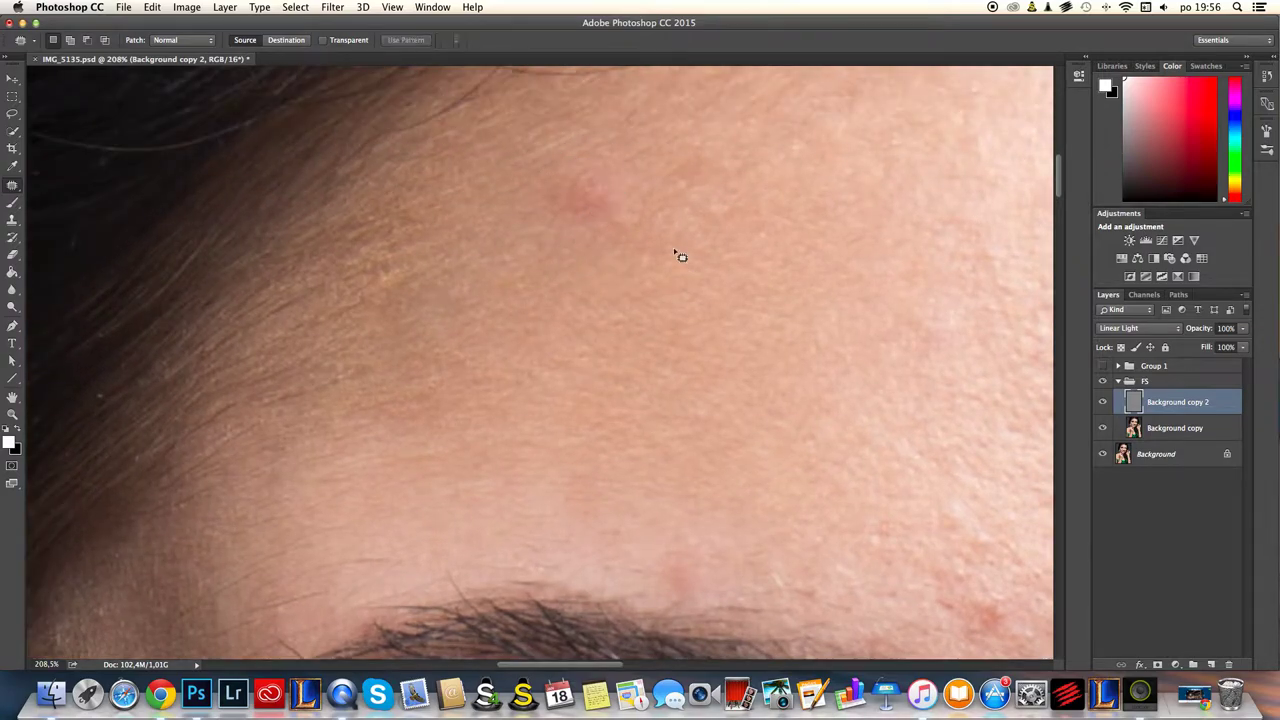
- Patch the remaining texture flaws on the forehead just above the eyebrow
scroll(709, 409, "down", 4)
mouse_move(777, 486)
left_mouse_down()
mouse_move(786, 503)
mouse_move(812, 468)
left_mouse_up()
key("super+d")
left_click_drag(840, 400, 704, 368)
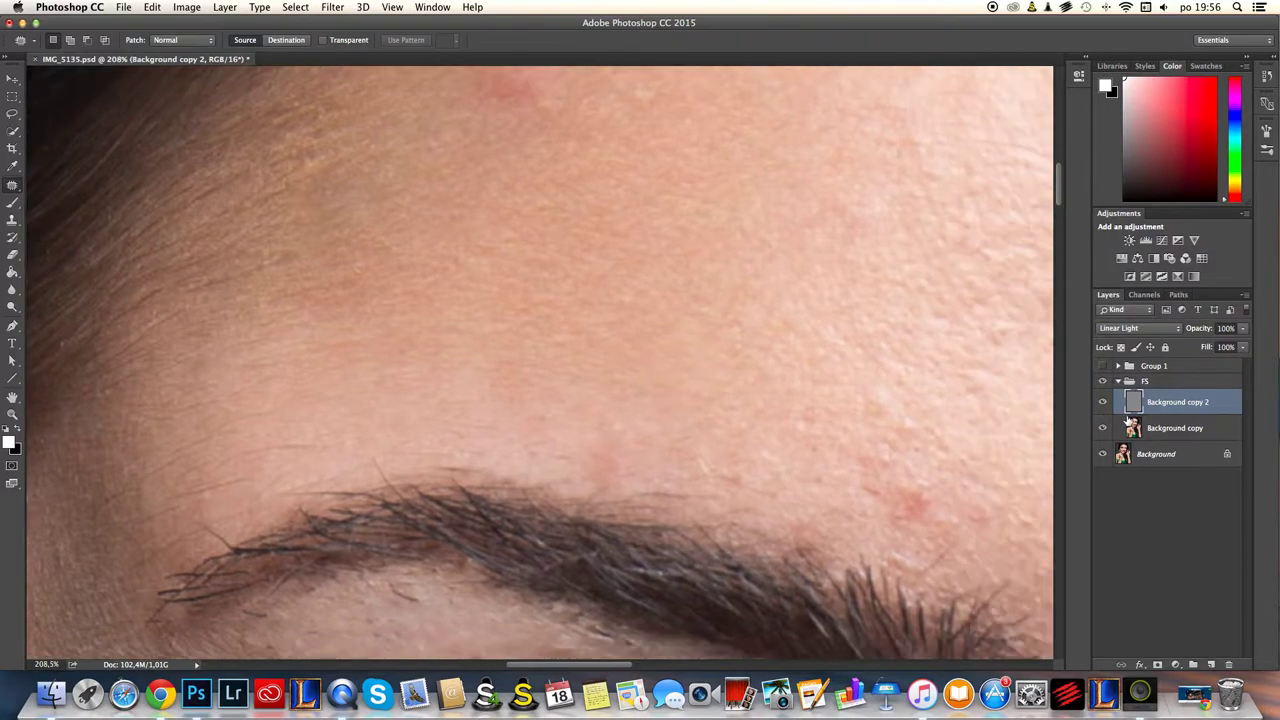
- Select the Background copy layer and patch the reddish blotches on the forehead above the eyebrow with evenly coloured skin
left_click(1146, 432)
scroll(629, 371, "down", 5)
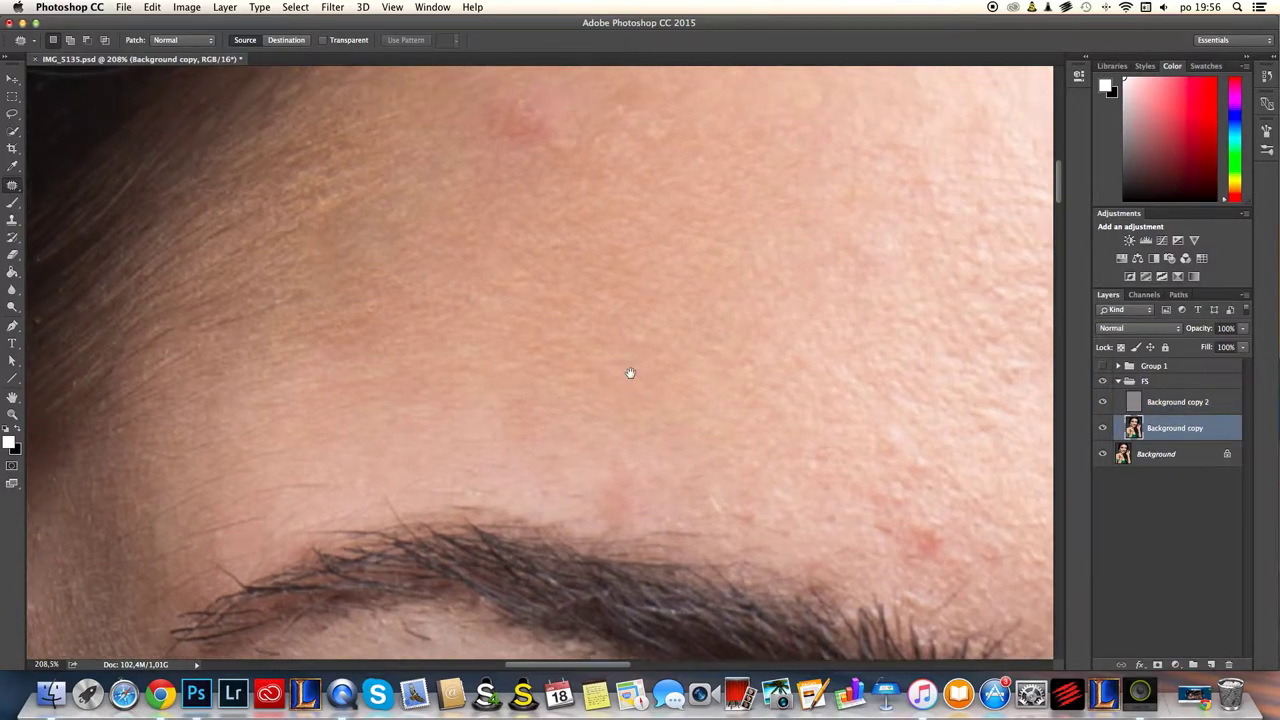
left_click_drag(553, 231, 558, 242)
left_click_drag(597, 261, 613, 332)
key("super+d")
mouse_move(678, 203)
left_mouse_down()
mouse_move(686, 249)
mouse_move(684, 212)
left_mouse_up()
left_click_drag(673, 248, 677, 317)
key("super+d")
mouse_move(548, 236)
left_mouse_down()
mouse_move(524, 309)
mouse_move(557, 296)
left_mouse_up()
left_click_drag(545, 289, 600, 301)
key("super+d")
mouse_move(638, 265)
left_mouse_down()
mouse_move(650, 326)
mouse_move(685, 302)
left_mouse_up()
left_click_drag(652, 307, 688, 266)
left_click(689, 270)
mouse_move(651, 391)
left_mouse_down()
mouse_move(563, 409)
mouse_move(650, 357)
left_mouse_up()
mouse_move(631, 410)
left_mouse_down()
mouse_move(691, 437)
mouse_move(645, 404)
left_mouse_up()
left_click_drag(656, 432, 694, 373)
mouse_move(799, 437)
left_mouse_down()
mouse_move(851, 475)
mouse_move(812, 437)
left_mouse_up()
left_click_drag(818, 463, 714, 384)
left_click(714, 384)
mouse_move(906, 212)
left_mouse_down()
mouse_move(947, 244)
mouse_move(912, 212)
left_mouse_up()
left_click_drag(898, 230, 855, 266)
mouse_move(746, 160)
left_mouse_down()
mouse_move(706, 206)
mouse_move(755, 168)
left_mouse_up()
left_click_drag(738, 202, 720, 245)
mouse_move(806, 177)
left_mouse_down()
mouse_move(797, 223)
mouse_move(805, 184)
left_mouse_up()
left_click_drag(783, 206, 730, 222)
mouse_move(683, 180)
left_mouse_down()
mouse_move(724, 233)
mouse_move(692, 184)
left_mouse_up()
mouse_move(690, 214)
left_mouse_down()
mouse_move(690, 260)
mouse_move(730, 320)
mouse_move(755, 252)
left_mouse_up()
left_click_drag(776, 298, 683, 326)
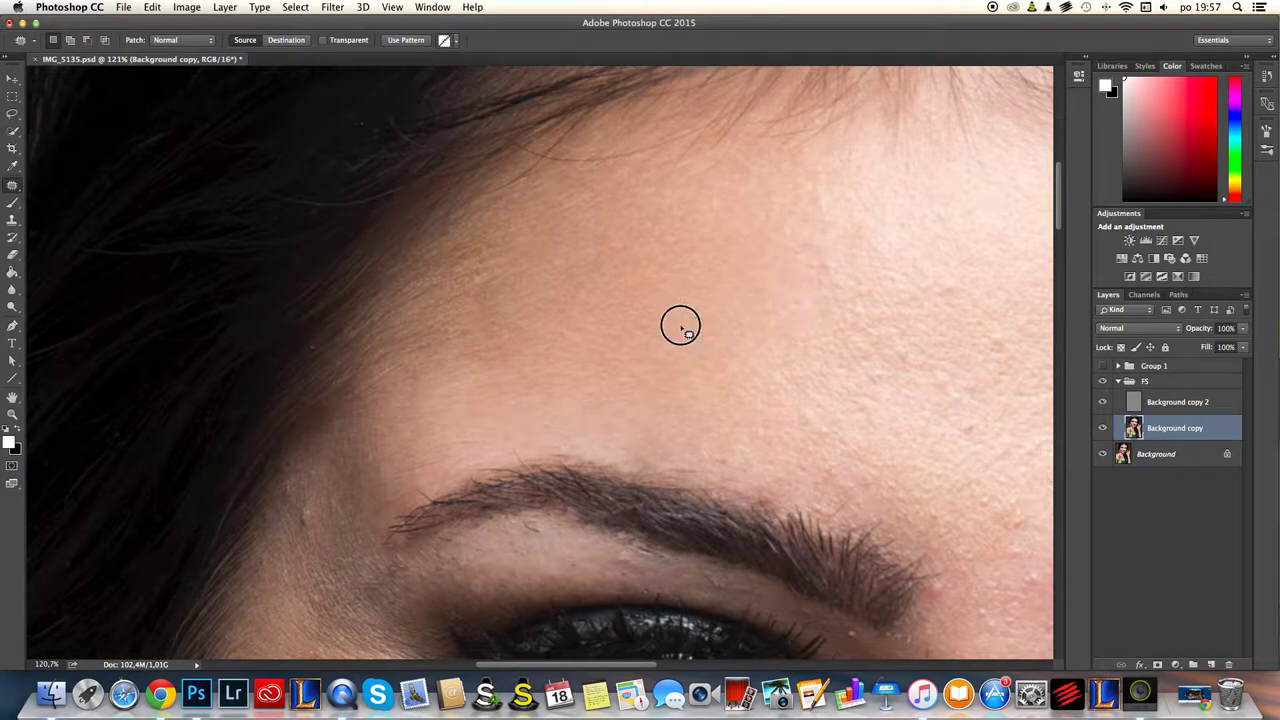
- Patch the uneven skin tones on the side of the forehead near the hairline and at the temple
left_click_drag(721, 240, 722, 246)
left_click_drag(735, 275, 704, 319)
mouse_move(748, 200)
left_mouse_down()
mouse_move(738, 288)
mouse_move(750, 206)
left_mouse_up()
left_click_drag(707, 236, 672, 240)
mouse_move(626, 199)
left_mouse_down()
mouse_move(652, 260)
mouse_move(630, 202)
left_mouse_up()
left_click_drag(618, 236, 651, 252)
left_click_drag(463, 311, 514, 337)
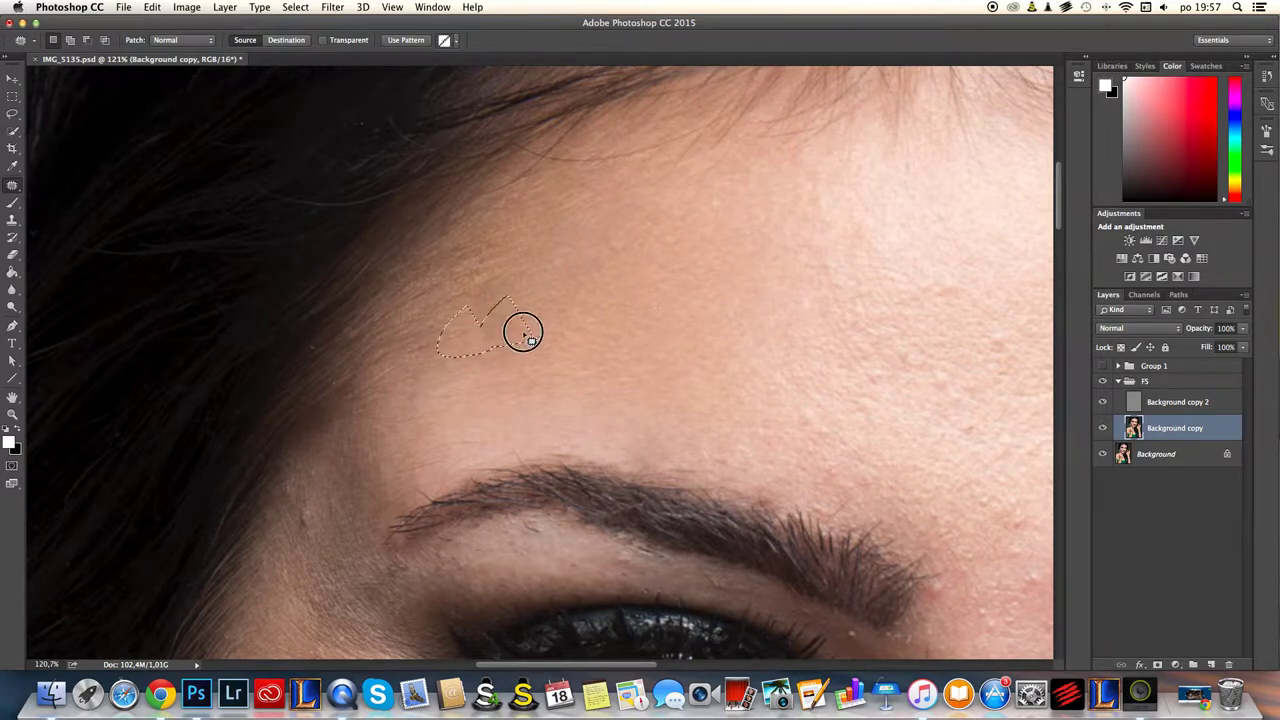
left_click_drag(315, 537, 330, 528)
key("super+d")
- Reselect the Background copy 2 layer for retouching the jawline beside the earring
left_click_drag(598, 433, 624, 301)
scroll(606, 285, "up", 10)
left_click_drag(677, 352, 780, 235)
left_click_drag(563, 466, 740, 283)
mouse_move(629, 409)
left_mouse_down()
mouse_move(689, 266)
mouse_move(698, 196)
left_mouse_up()
mouse_move(674, 449)
left_mouse_down()
mouse_move(660, 369)
mouse_move(683, 321)
left_mouse_up()
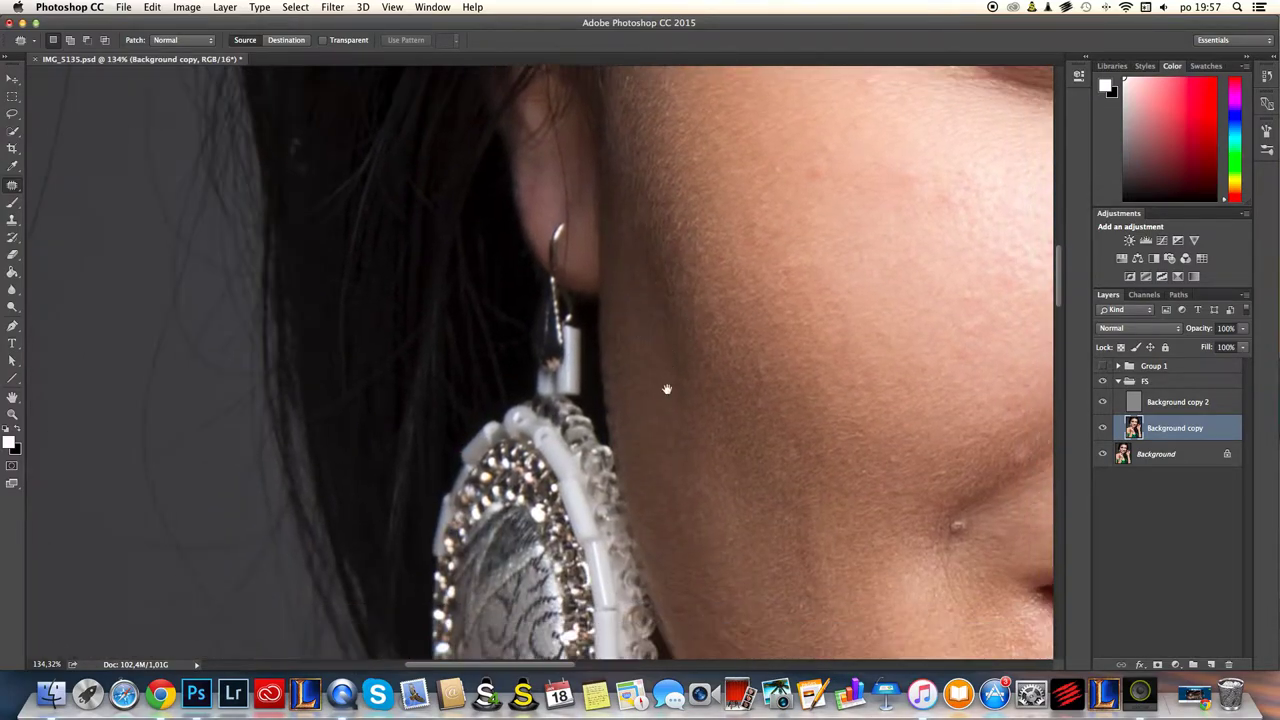
left_click_drag(670, 372, 671, 217)
mouse_move(737, 509)
left_mouse_down()
mouse_move(571, 274)
mouse_move(427, 400)
left_mouse_up()
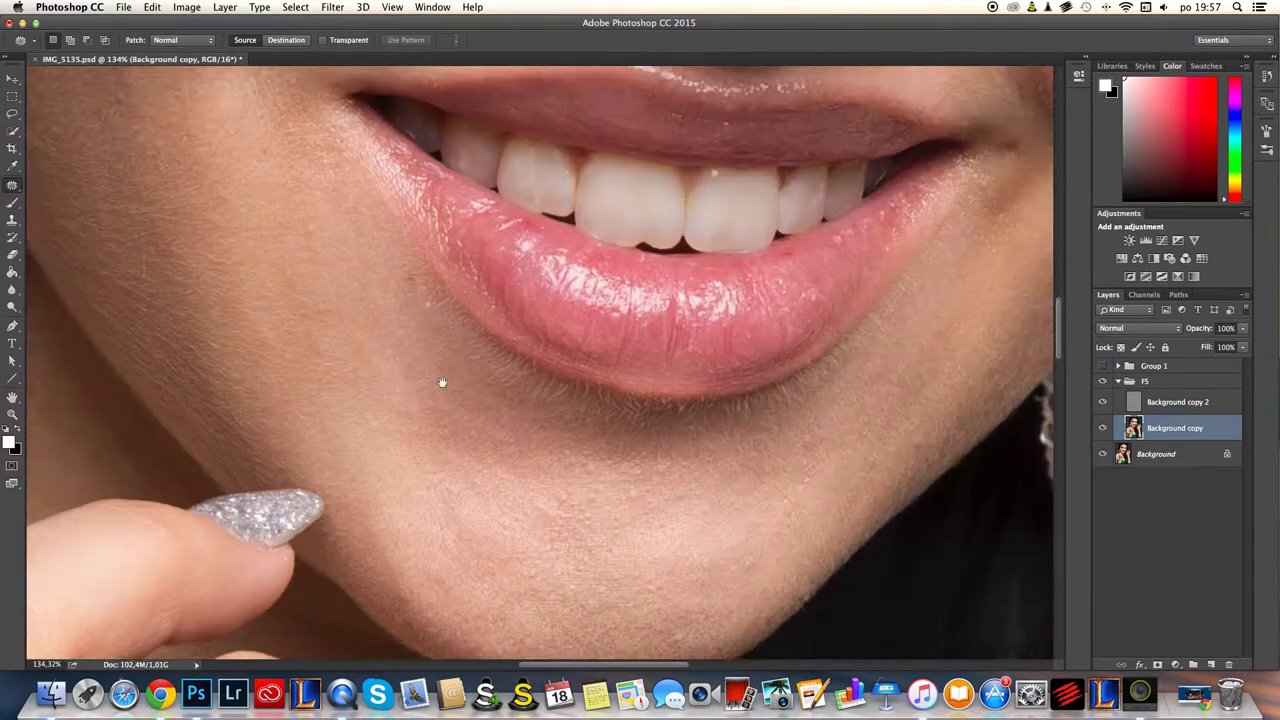
scroll(427, 400, "down", 5)
scroll(670, 356, "up", 5)
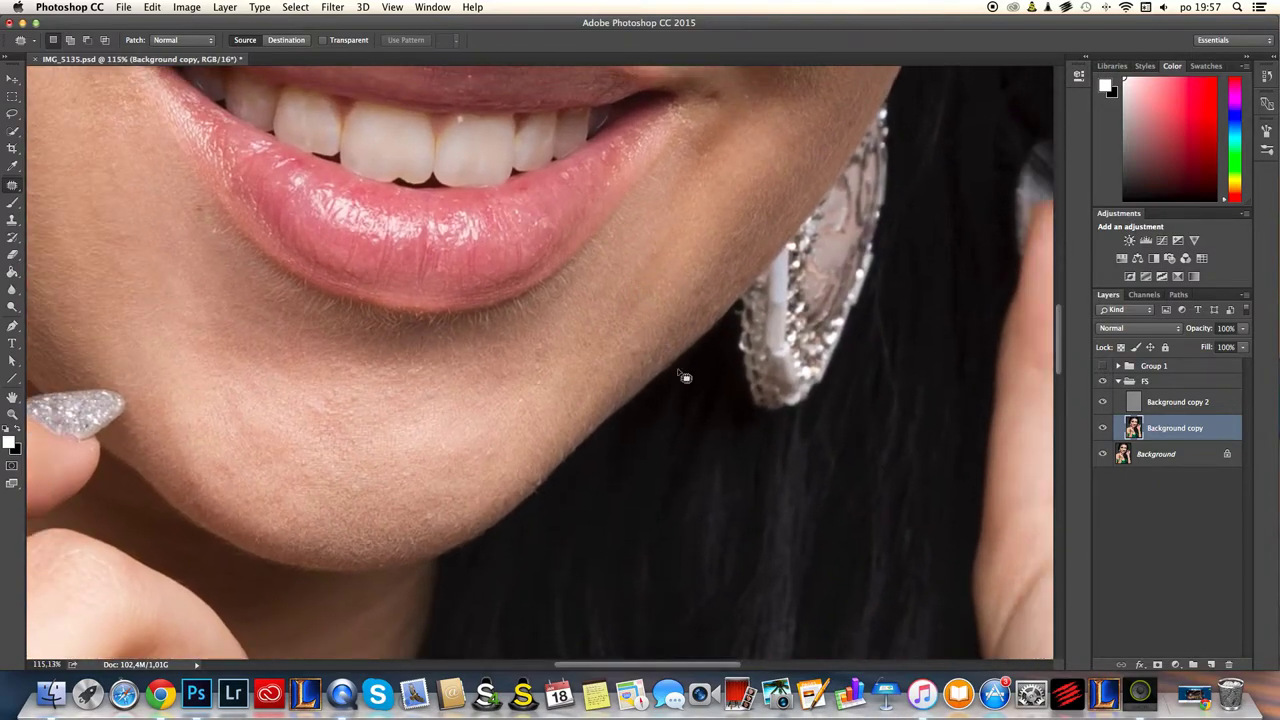
scroll(693, 378, "up", 3)
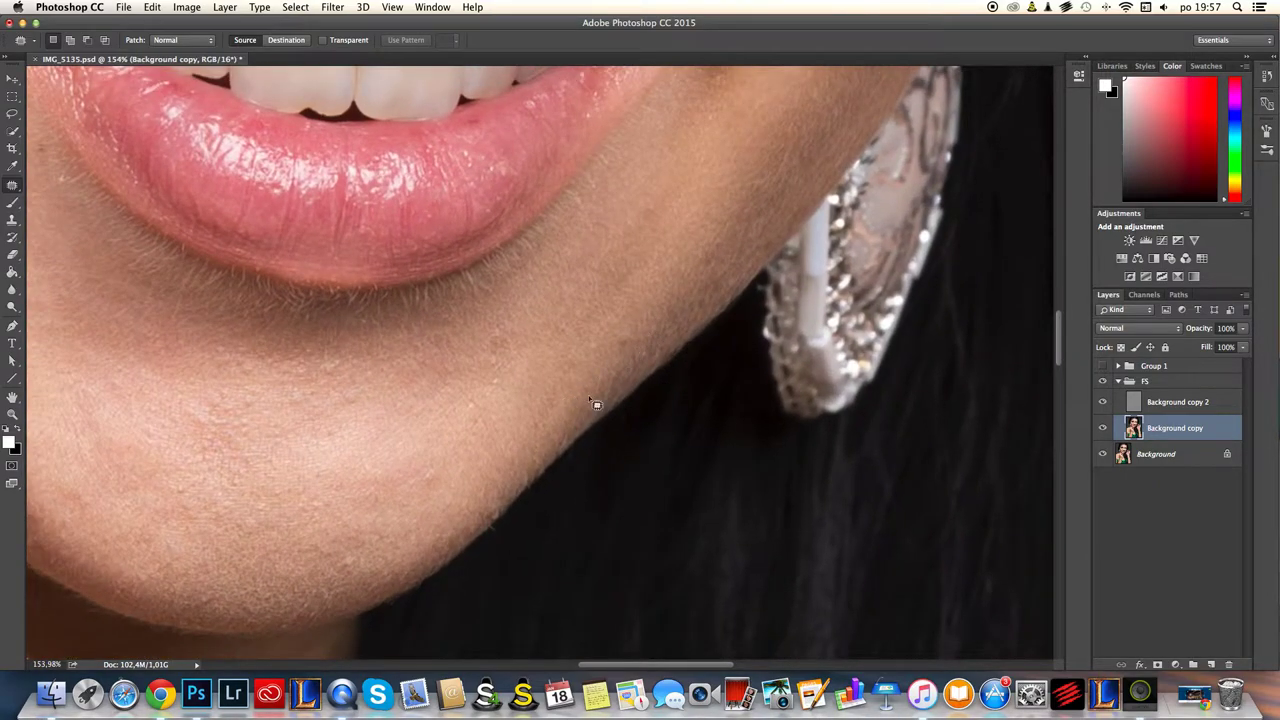
left_click(1152, 401)
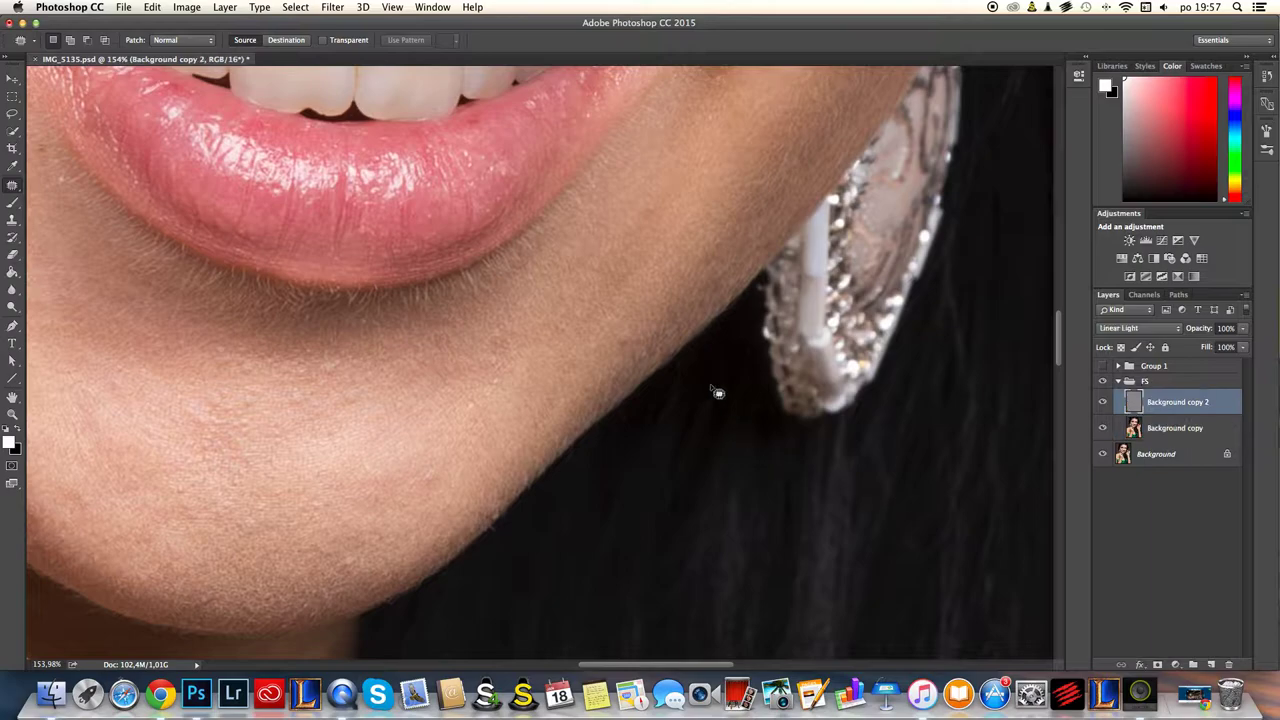
- Try to patch the jawline edge beside the earring with skin texture from the cheek, and undo the attempt
mouse_move(636, 396)
left_mouse_down()
mouse_move(678, 346)
mouse_move(634, 337)
mouse_move(663, 349)
mouse_move(681, 303)
mouse_move(706, 333)
left_mouse_up()
key("super+d")
left_click(698, 338)
mouse_move(706, 333)
left_mouse_down()
mouse_move(706, 309)
mouse_move(715, 348)
mouse_move(702, 348)
mouse_move(690, 281)
left_mouse_up()
key("super+d")
key("super+d")
key("alt+super+z")
key("alt+super+z")
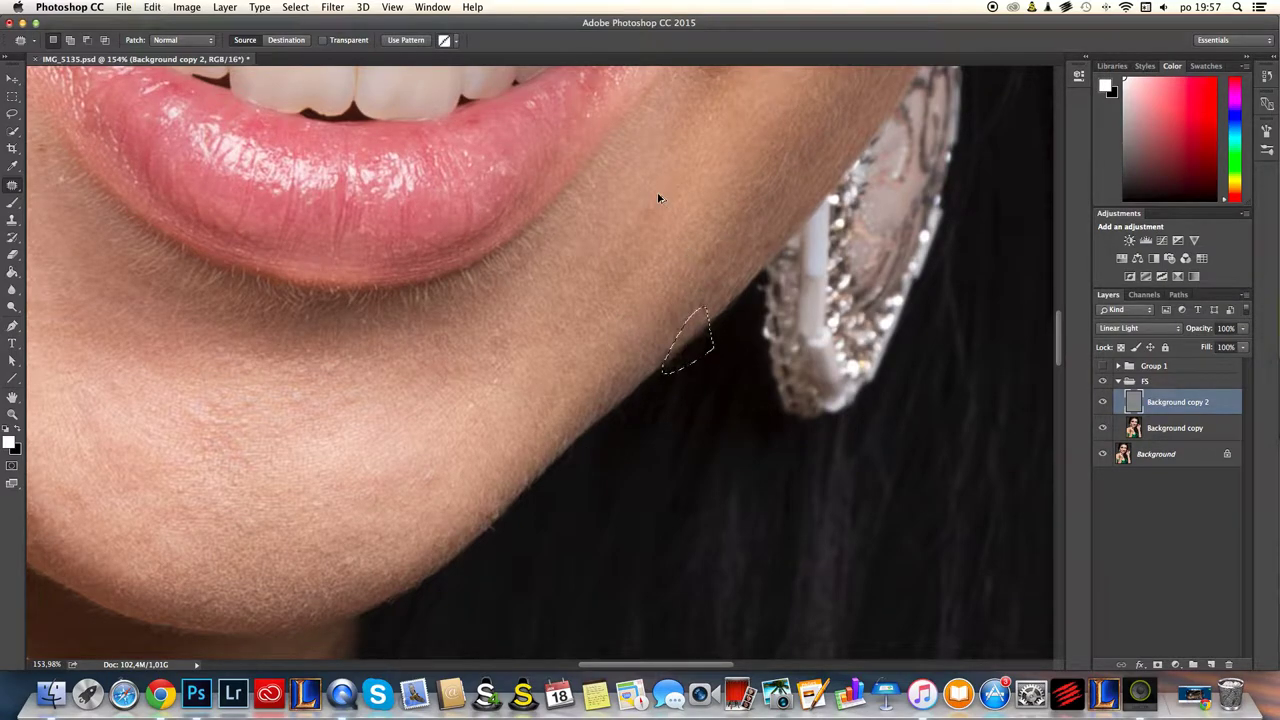
key("super+d")
- Patch the skin texture along the jawline edge below the corner of the mouth
mouse_move(647, 366)
left_mouse_down()
mouse_move(688, 289)
mouse_move(640, 394)
mouse_move(549, 411)
mouse_move(512, 358)
left_mouse_up()
left_click_drag(609, 386, 606, 257)
key("super+d")
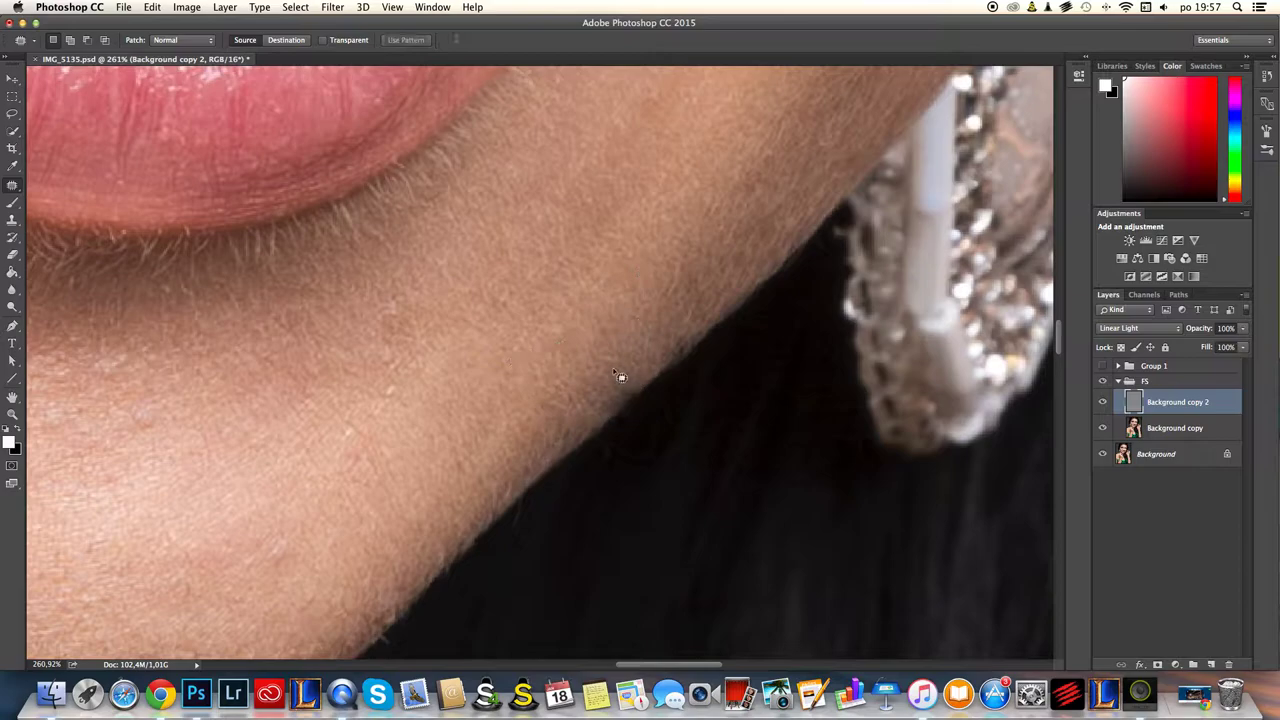
left_click_drag(643, 364, 641, 377)
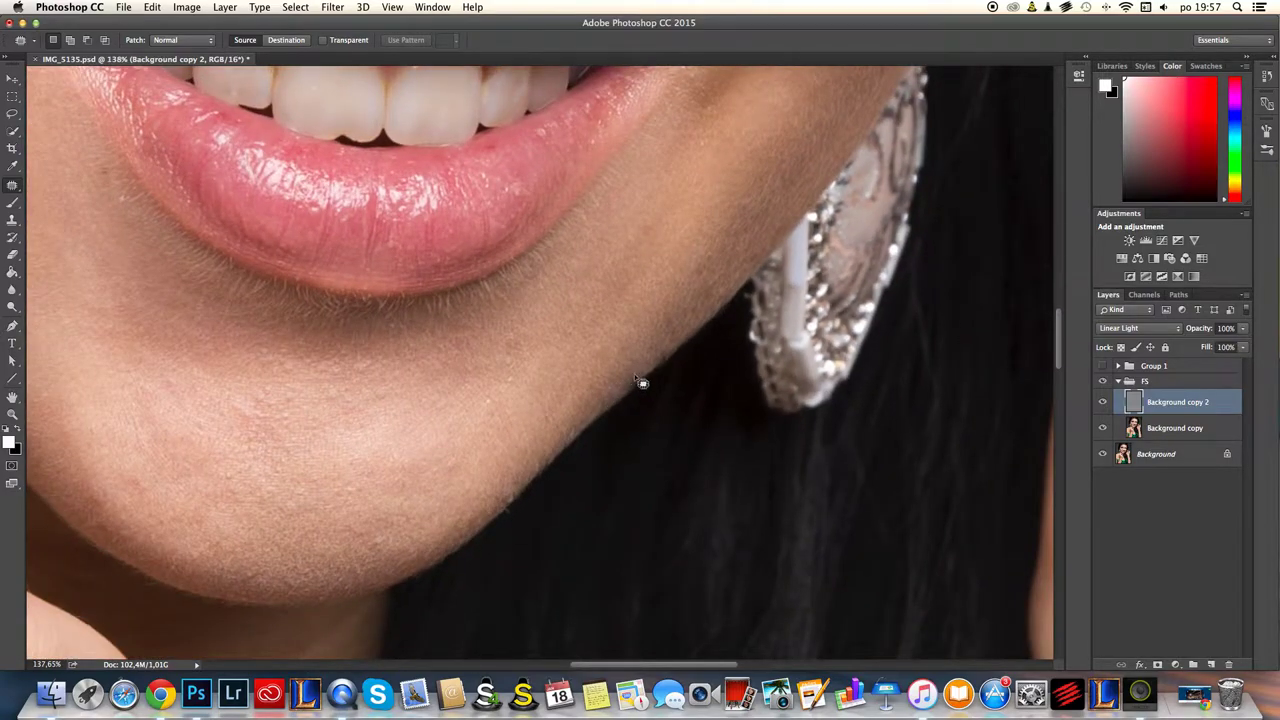
key("super+shift+d")
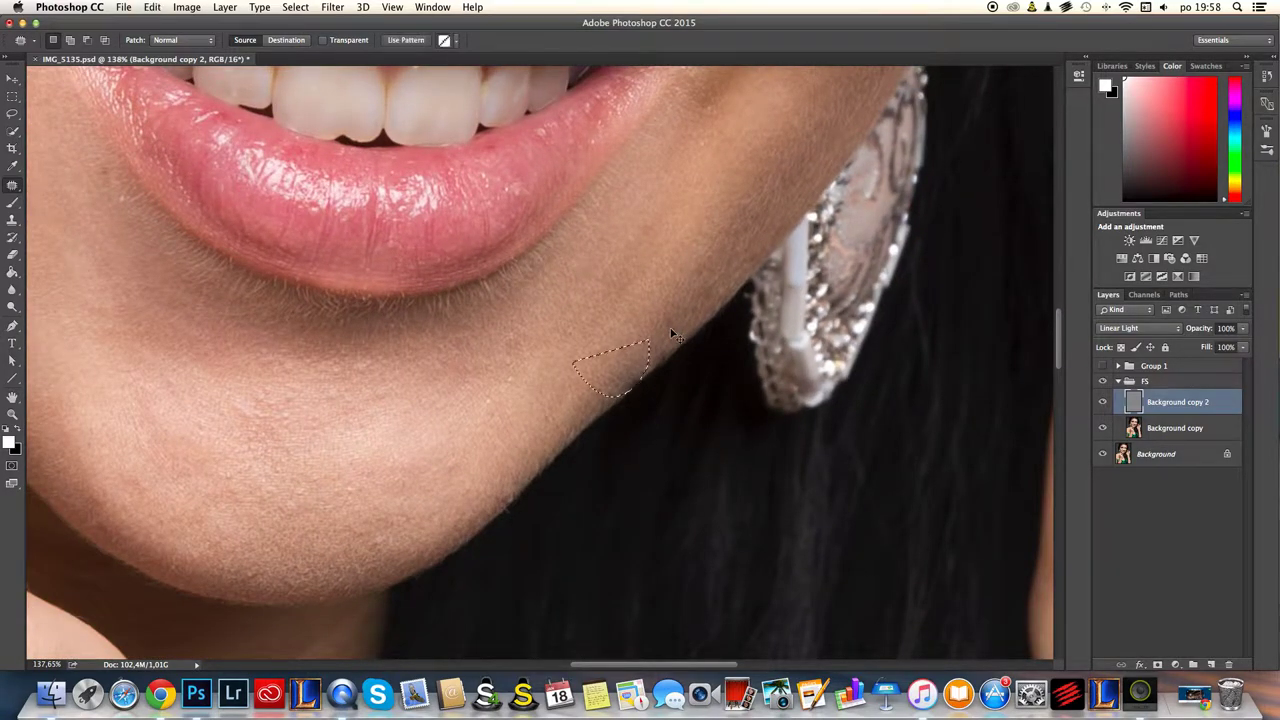
key("super+z")
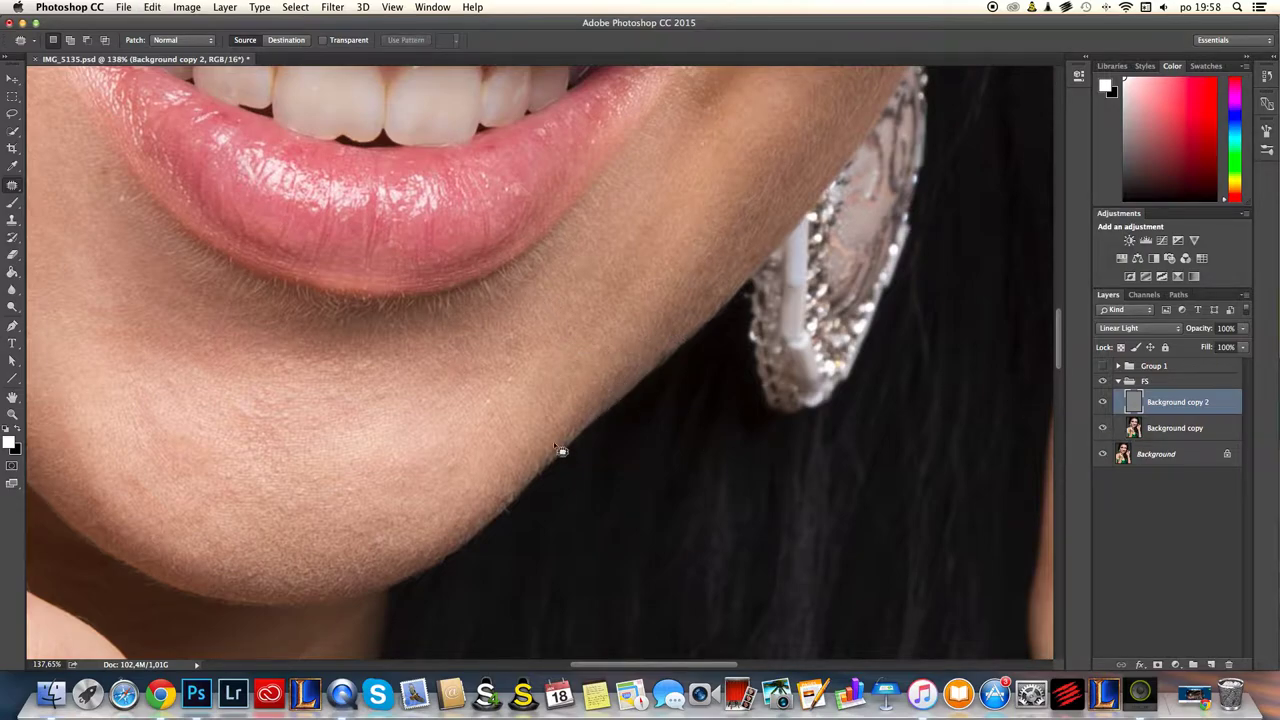
- Patch a small area of jaw texture close to the earring with skin from just above it
scroll(846, 188, "up", 4)
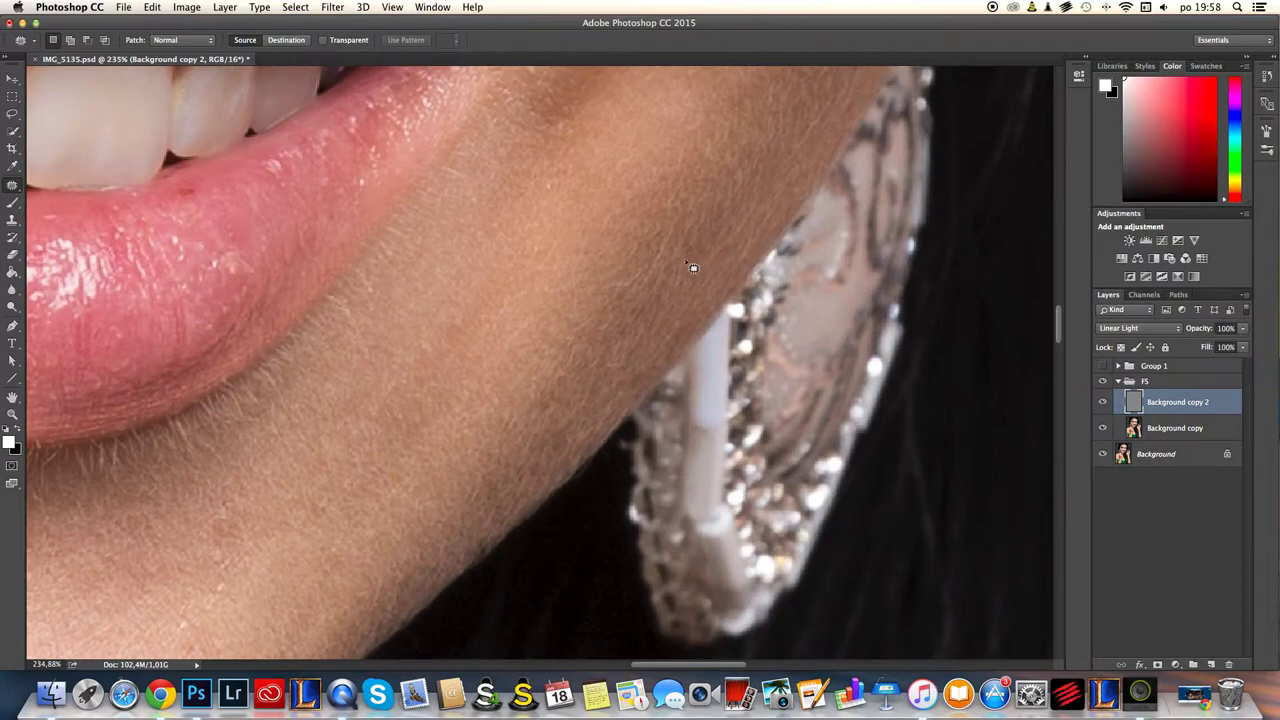
mouse_move(540, 472)
left_mouse_down()
mouse_move(585, 404)
mouse_move(576, 456)
mouse_move(547, 493)
mouse_move(483, 500)
mouse_move(473, 416)
mouse_move(543, 397)
left_mouse_up()
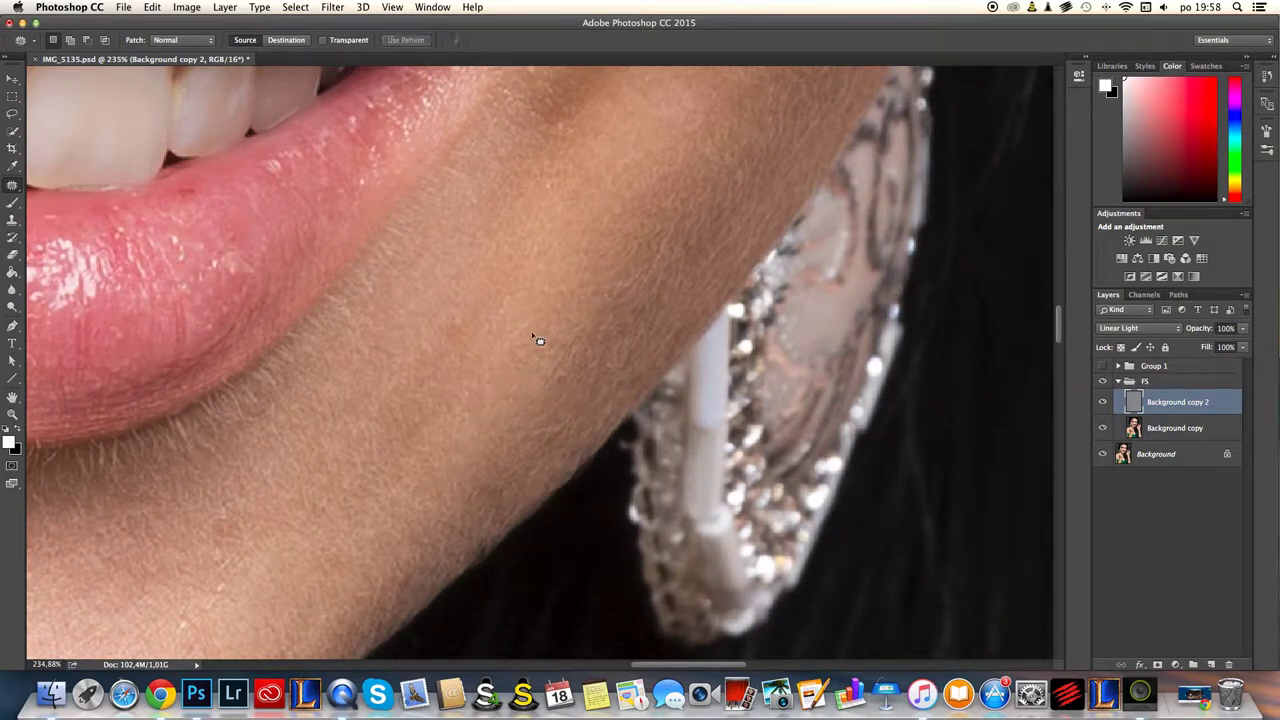
scroll(513, 396, "down", 5)
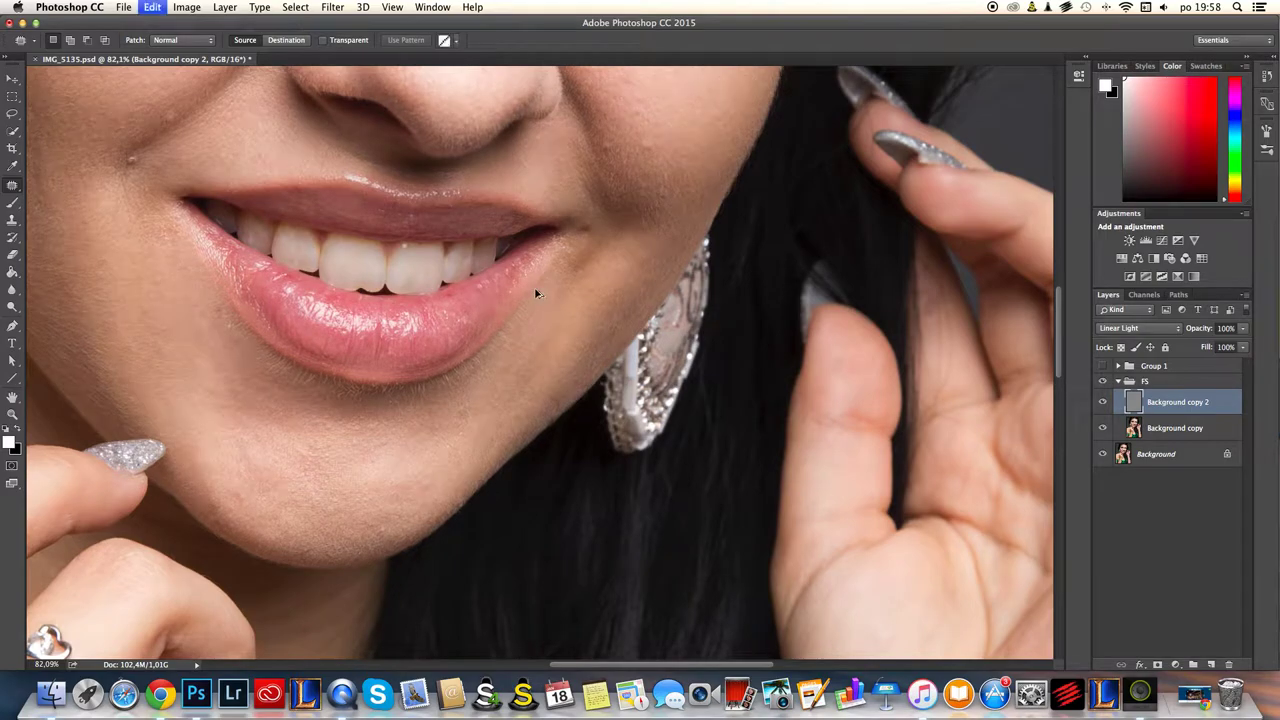
- Patch a small area of forehead skin texture just above the eyebrow on the Background copy 2 layer
left_click(658, 268)
left_click_drag(622, 275, 703, 556)
left_click_drag(597, 208, 680, 397)
scroll(679, 397, "up", 3)
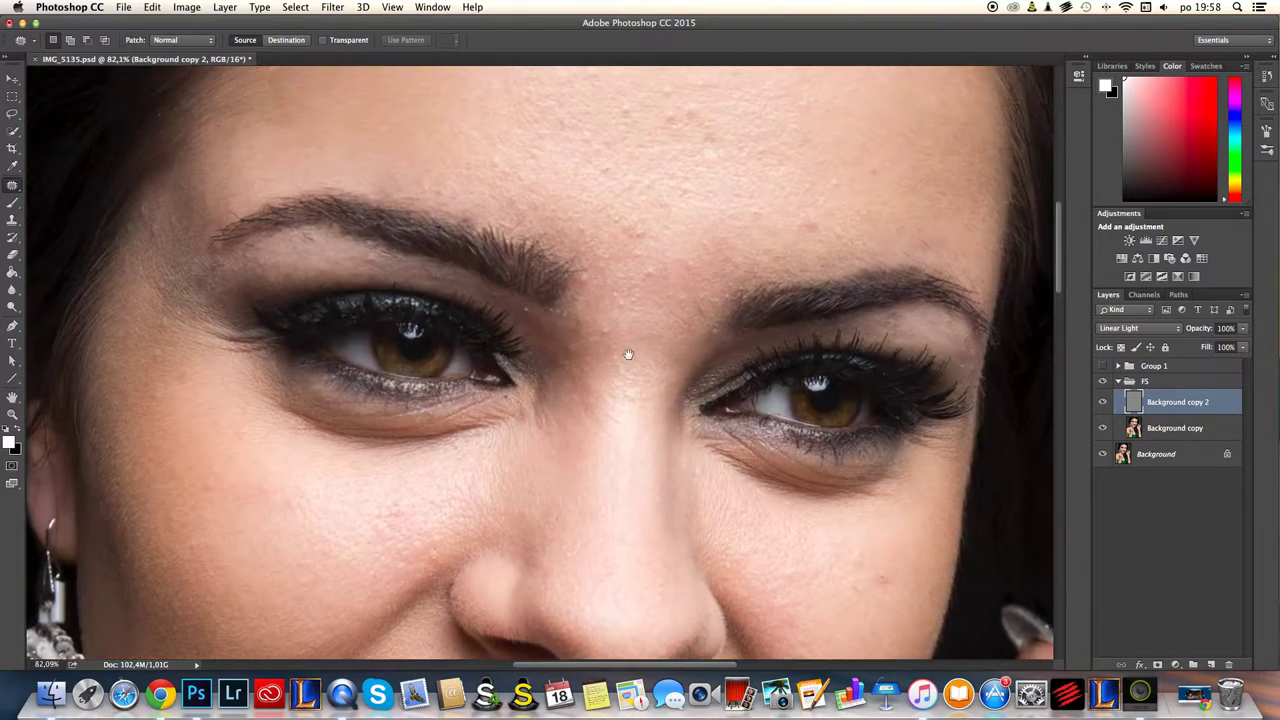
scroll(614, 337, "down", 4)
scroll(604, 239, "up", 6)
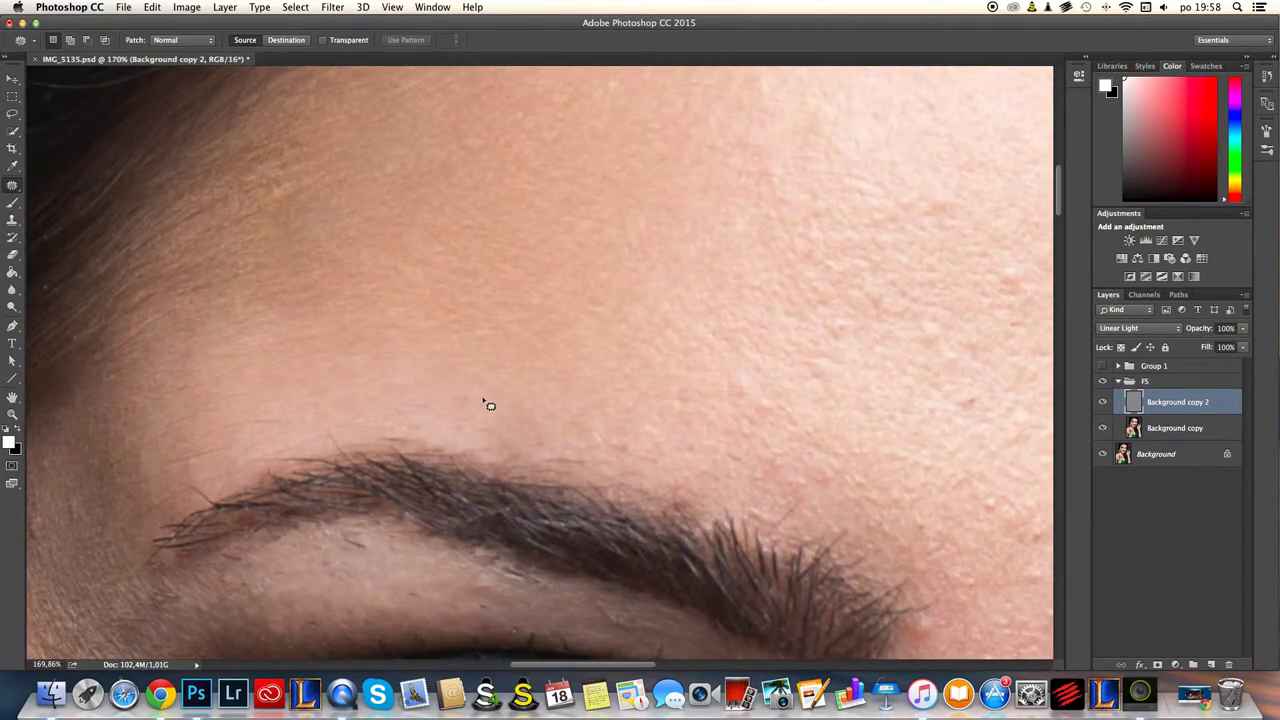
mouse_move(541, 367)
left_mouse_down()
mouse_move(517, 451)
mouse_move(577, 424)
left_mouse_up()
left_click(556, 392)
- Even out the skin tone above the arch of the eyebrow with several small patches on the Background copy layer
left_click(1192, 431)
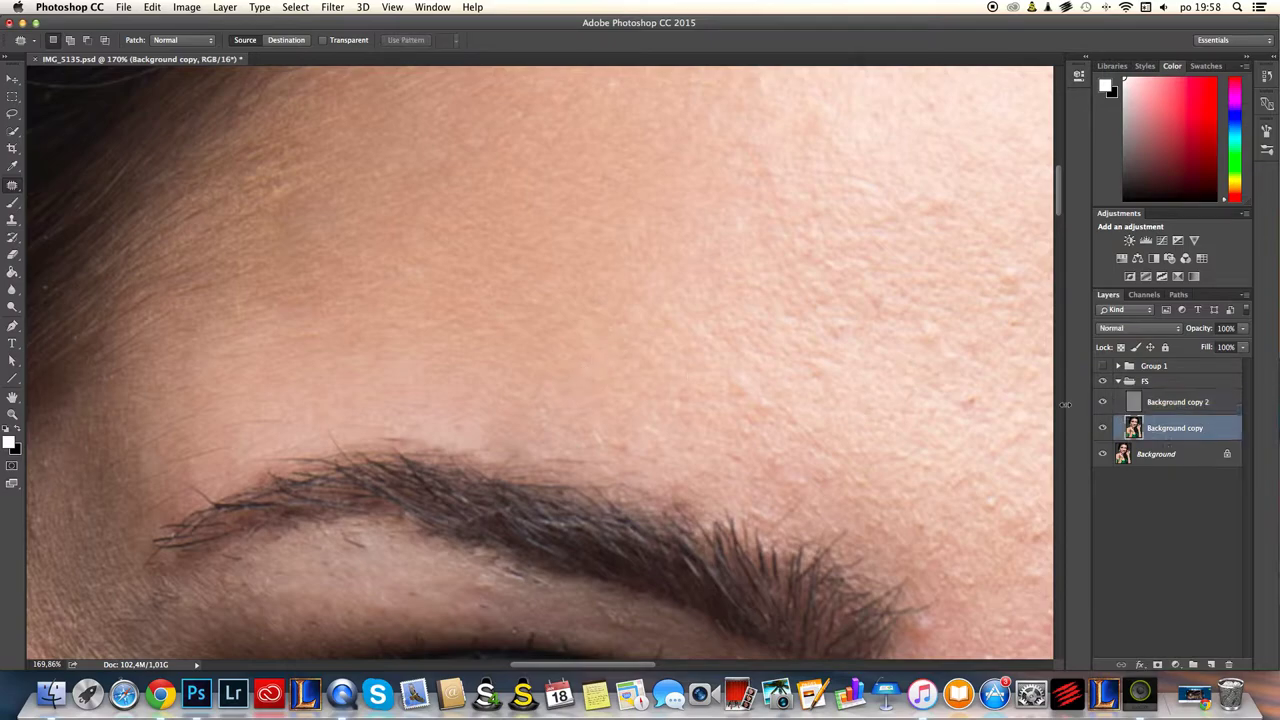
mouse_move(553, 344)
left_mouse_down()
mouse_move(551, 438)
mouse_move(577, 415)
left_mouse_up()
mouse_move(572, 407)
left_mouse_down()
mouse_move(609, 346)
mouse_move(578, 412)
left_mouse_up()
key("super+d")
left_click_drag(562, 396, 590, 373)
key("super+d")
mouse_move(502, 353)
left_mouse_down()
mouse_move(463, 431)
mouse_move(597, 402)
mouse_move(571, 321)
left_mouse_up()
key("super+d")
mouse_move(429, 360)
left_mouse_down()
mouse_move(551, 383)
mouse_move(546, 370)
left_mouse_up()
left_click_drag(530, 380, 566, 299)
key("super+d")
- Compare the patched forehead before and after by hiding and showing the FS group
left_click_drag(617, 342, 573, 371)
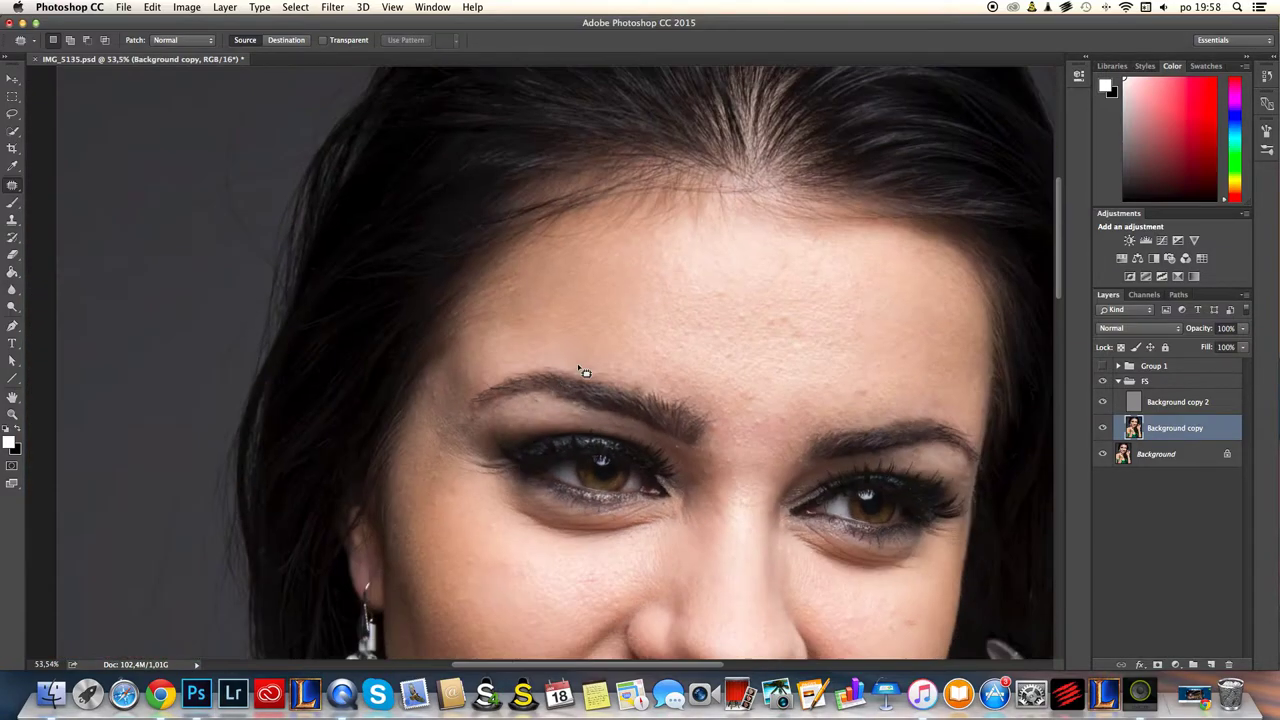
left_click(1103, 381)
left_click(1104, 383)
scroll(618, 285, "up", 3, "alt")
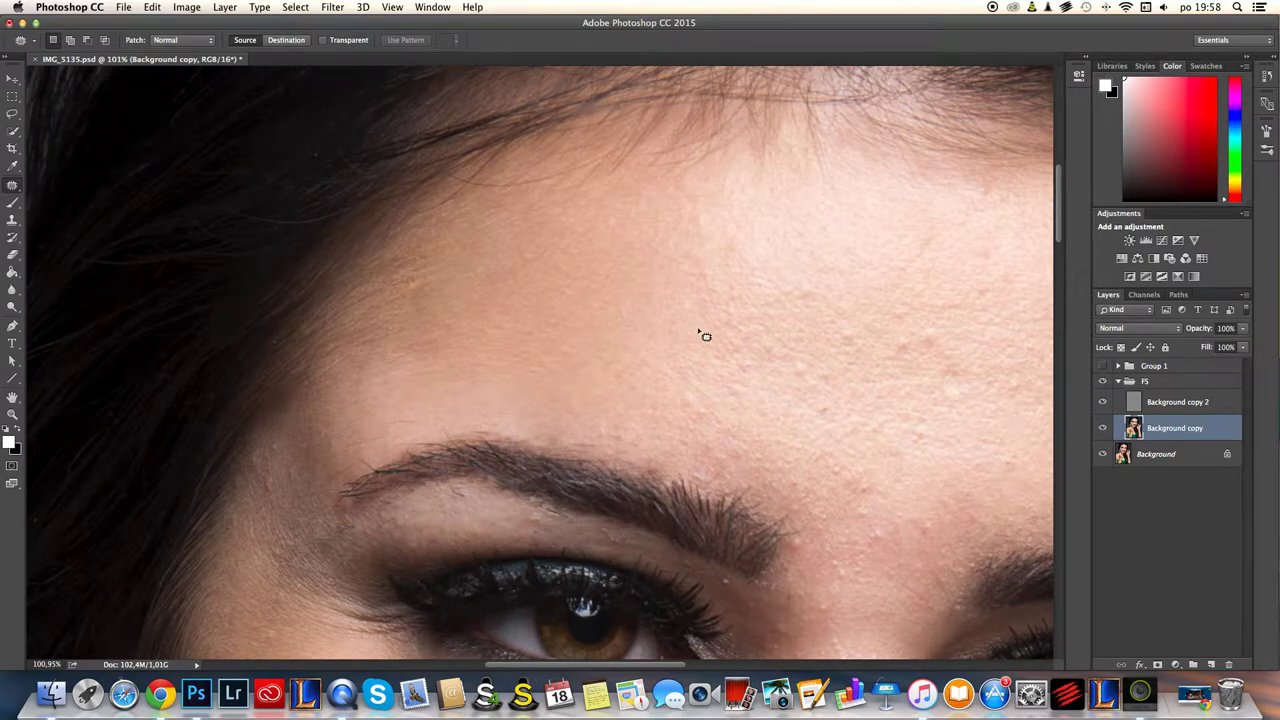
left_click(1152, 404)
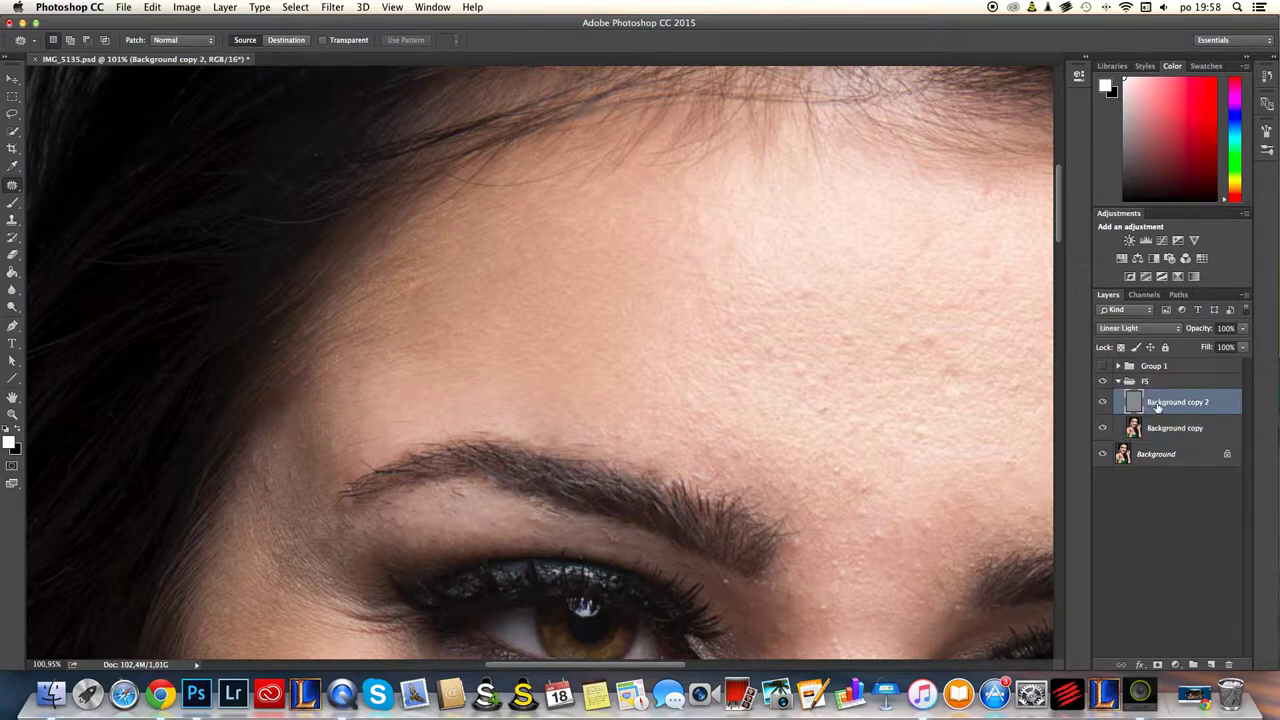
left_click(1166, 428)
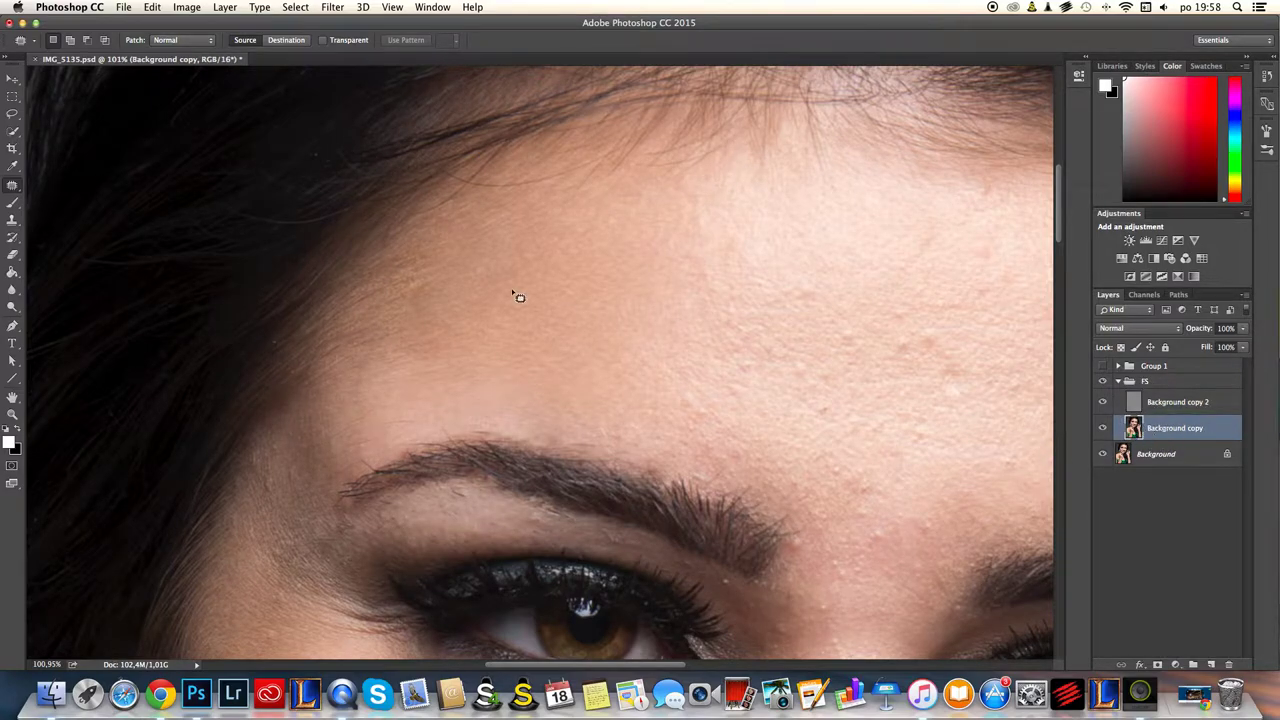
left_click(333, 8)
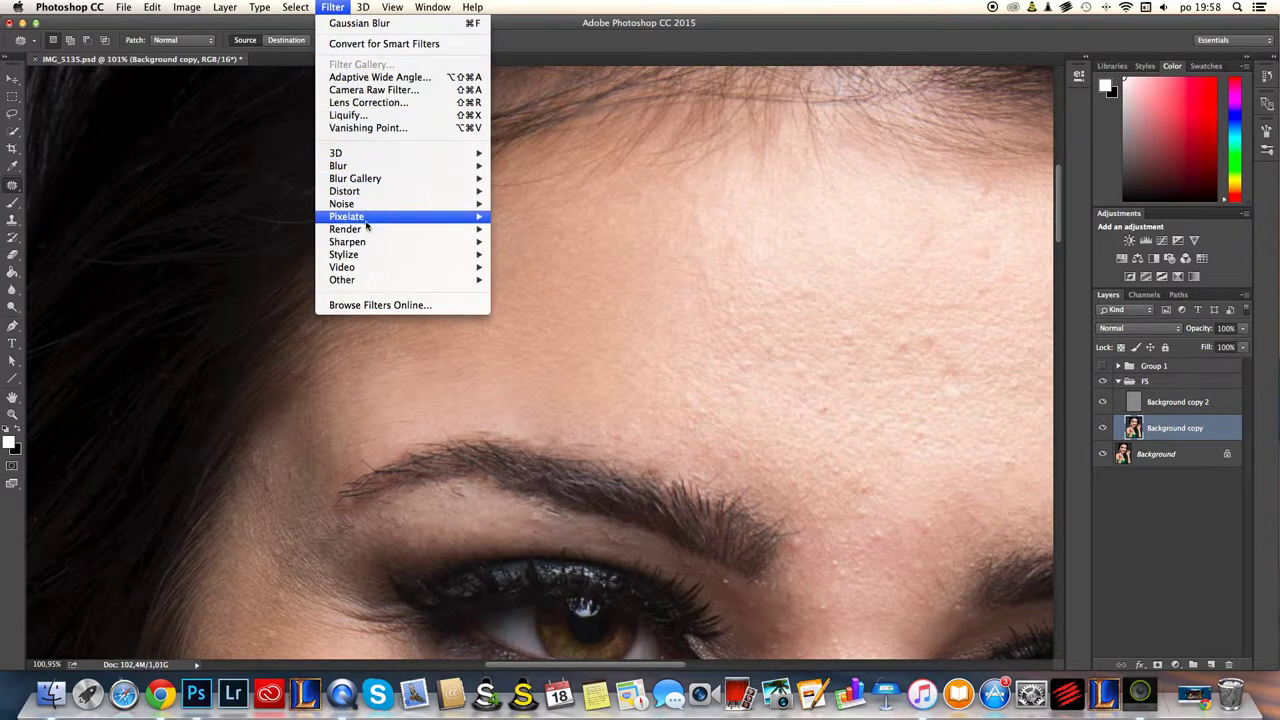
mouse_move(326, 245)
left_click(644, 236)
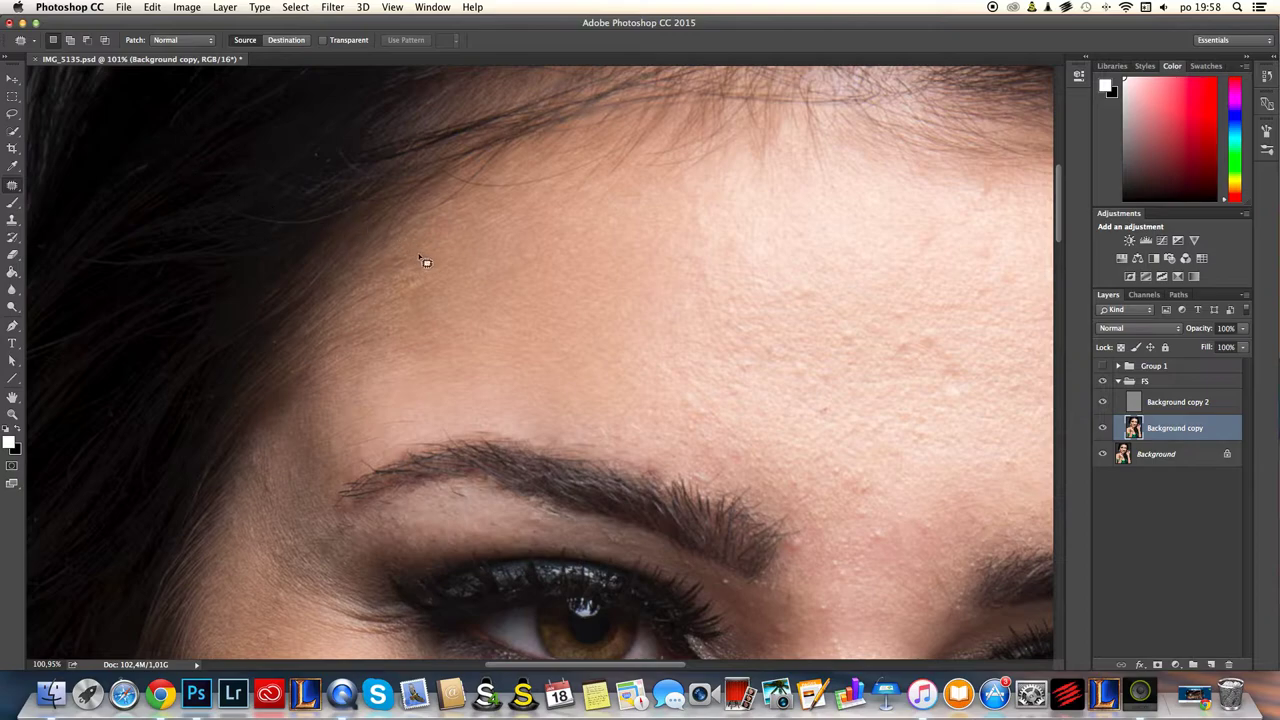
- Lasso the forehead area above the eyebrow up to the hairline with a 15 px feather and open Gaussian Blur for it
left_click(14, 116)
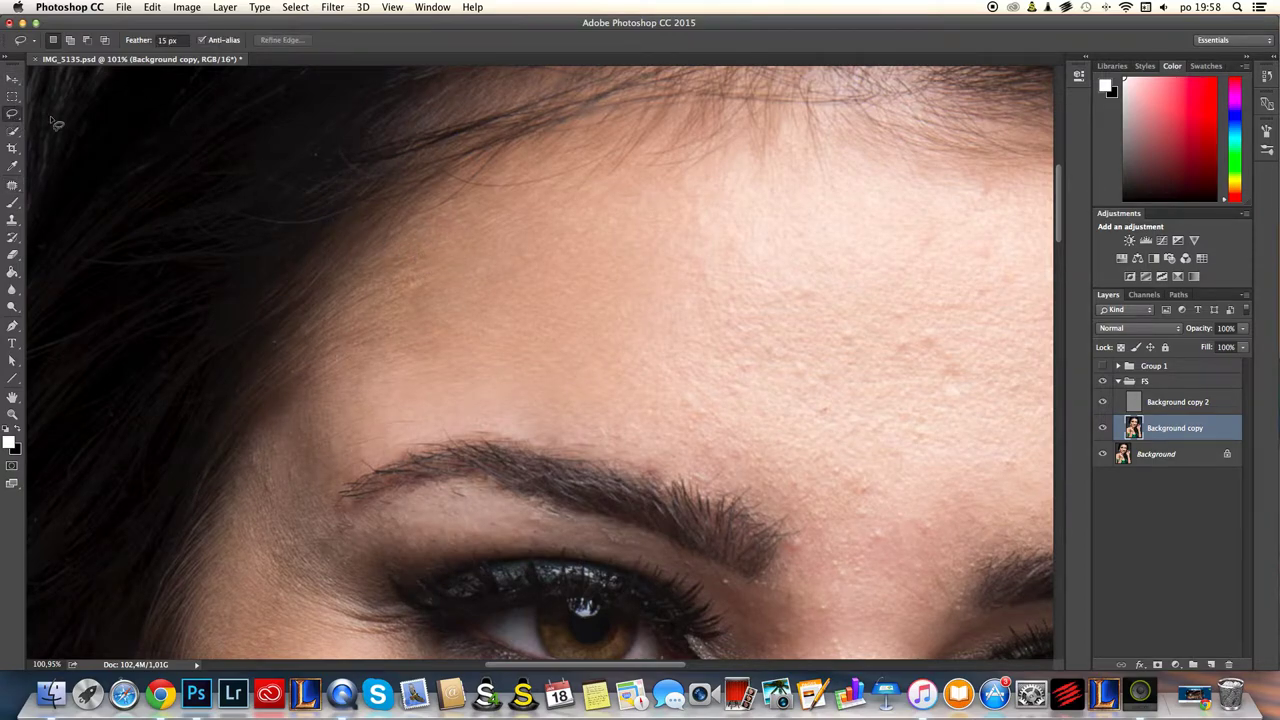
mouse_move(703, 157)
left_mouse_down()
mouse_move(663, 133)
mouse_move(522, 158)
mouse_move(418, 214)
mouse_move(340, 281)
mouse_move(315, 358)
mouse_move(324, 421)
mouse_move(351, 458)
mouse_move(528, 430)
mouse_move(686, 449)
mouse_move(770, 338)
mouse_move(777, 220)
mouse_move(700, 156)
left_mouse_up()
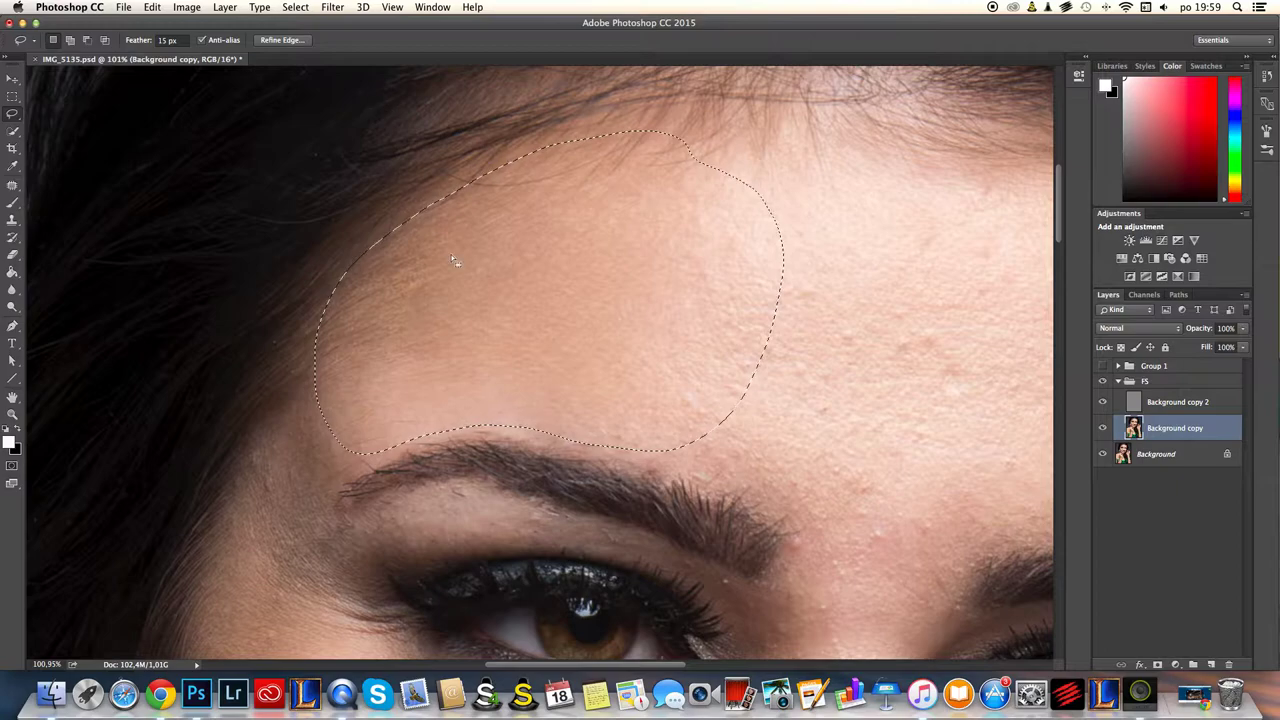
left_click(332, 10)
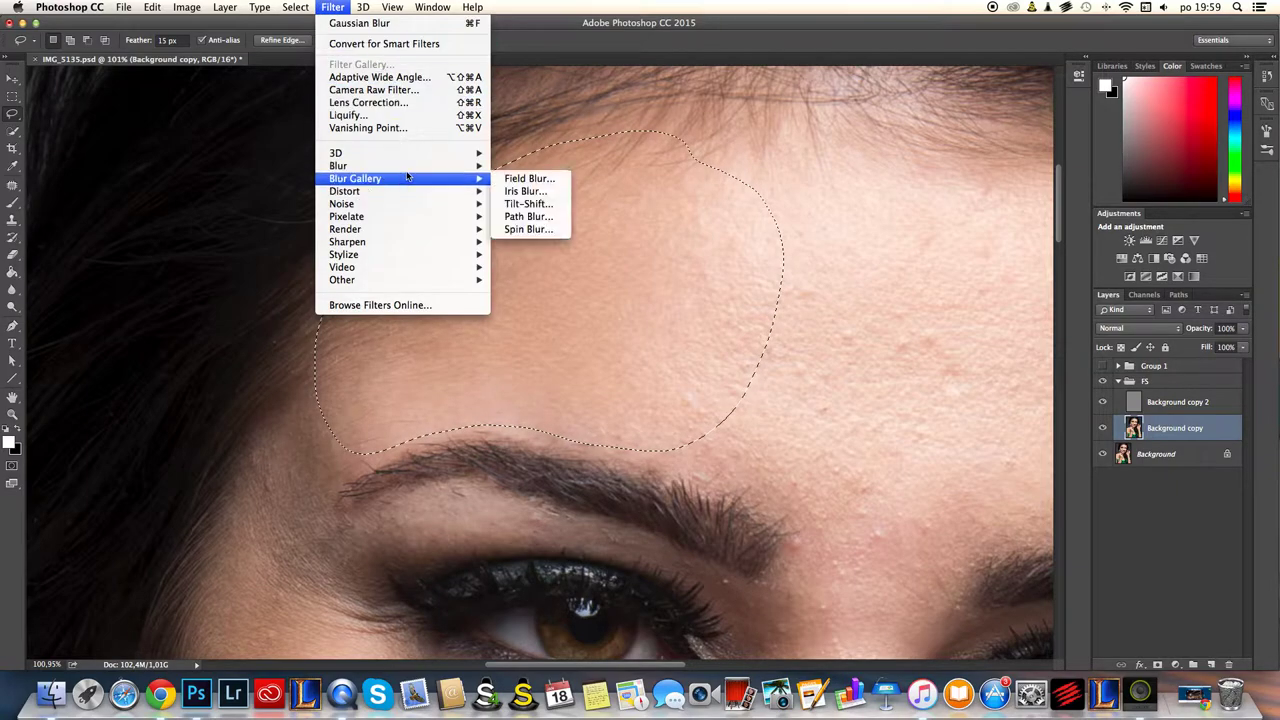
mouse_move(474, 170)
left_click(537, 218)
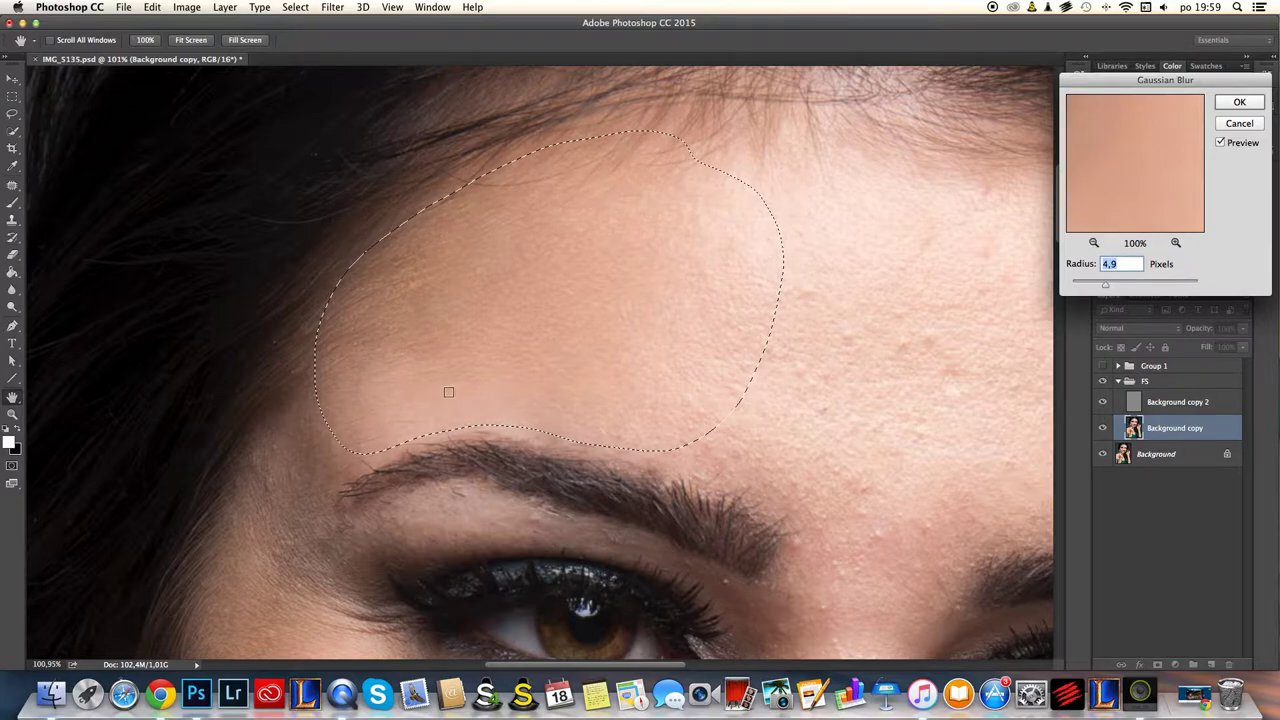
- Blur the selected forehead tone with a 27.5 pixel radius, comparing the preview on and off, and clear the selection
left_click(1116, 286)
left_click_drag(1116, 285, 1118, 289)
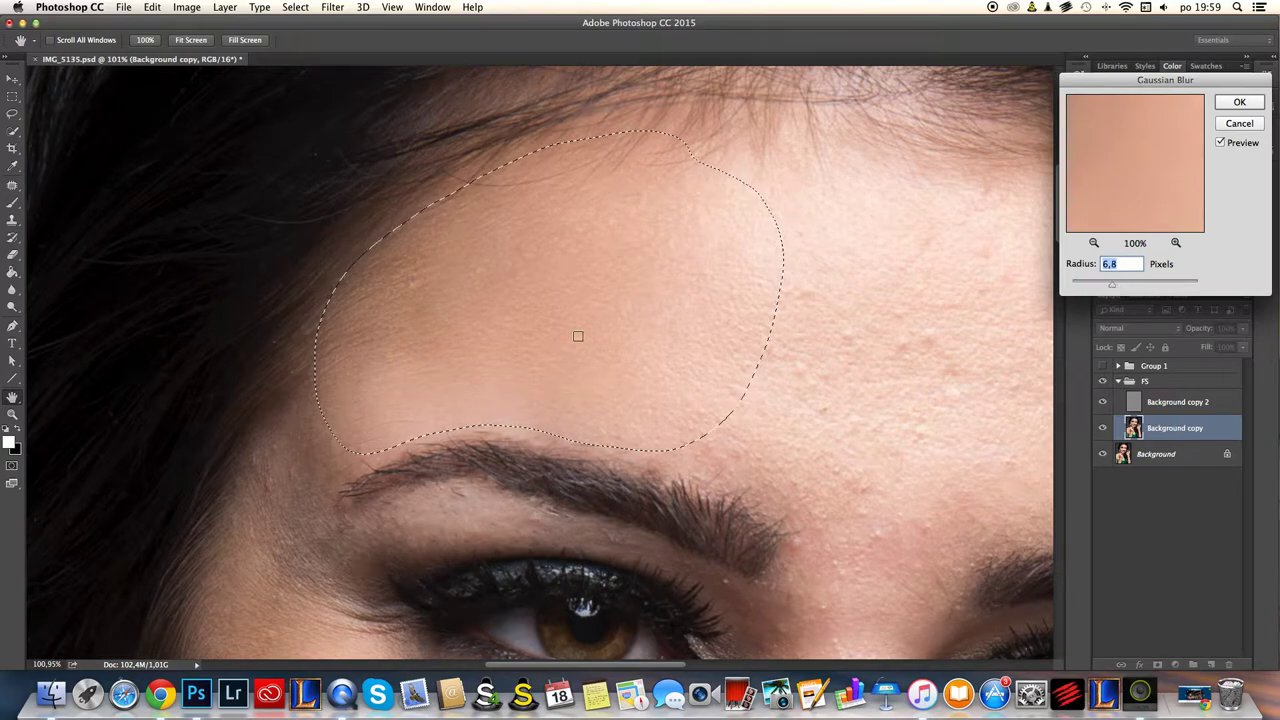
left_click(1116, 286)
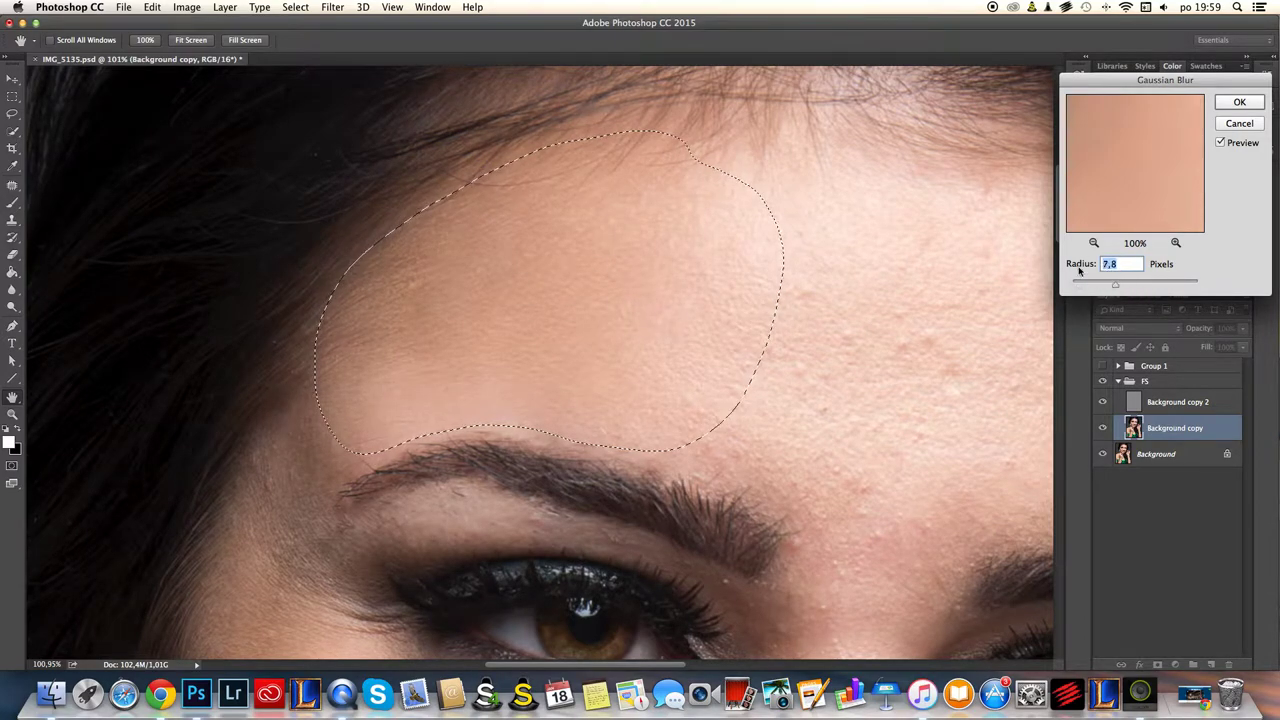
left_click_drag(1120, 286, 1131, 286)
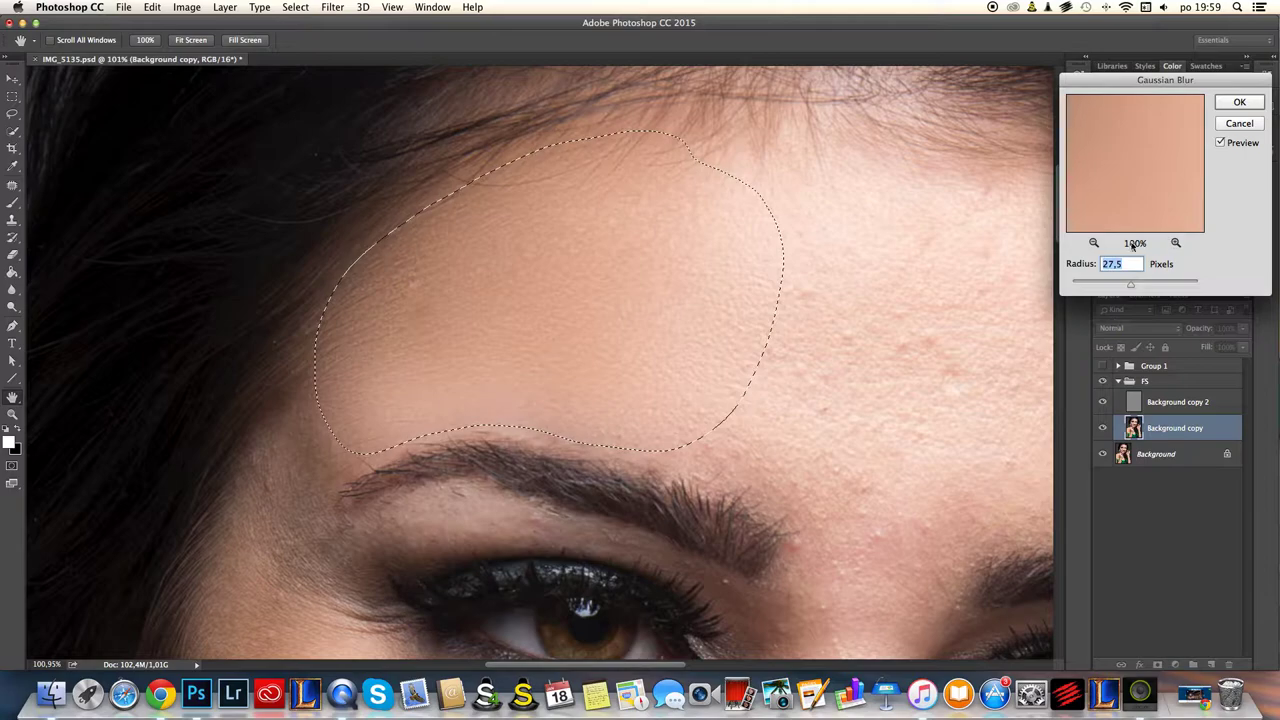
left_click(1220, 143)
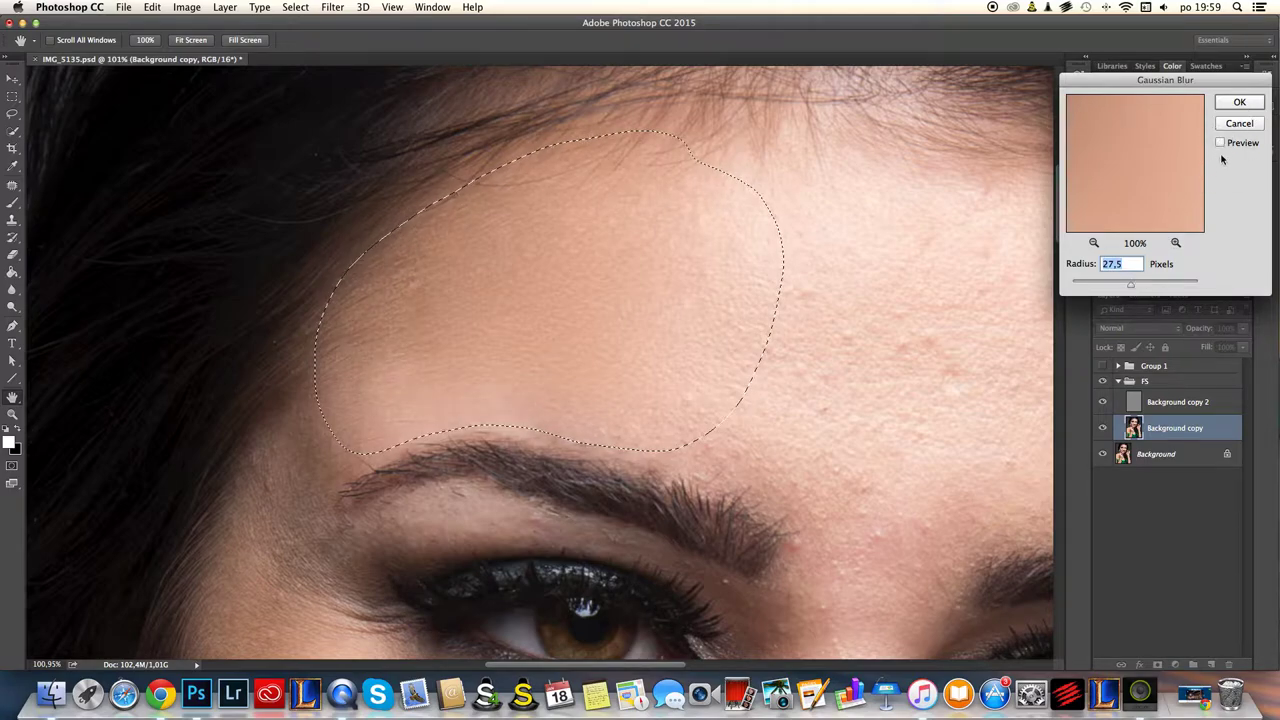
left_click(1221, 144)
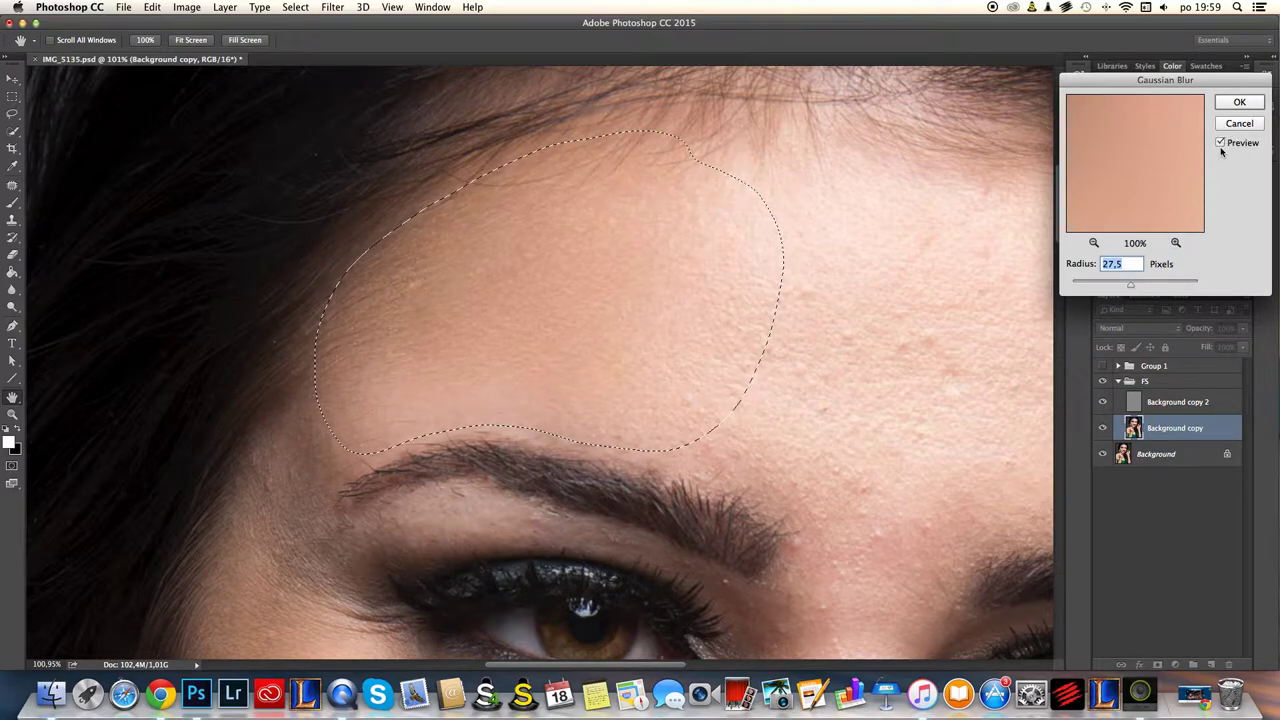
left_click(1239, 102)
left_click(863, 261)
- Examine the blurred forehead area close up and in the whole portrait to judge texture and tone transitions
scroll(863, 261, "down", 10)
scroll(854, 257, "up", 4)
scroll(845, 279, "up", 3)
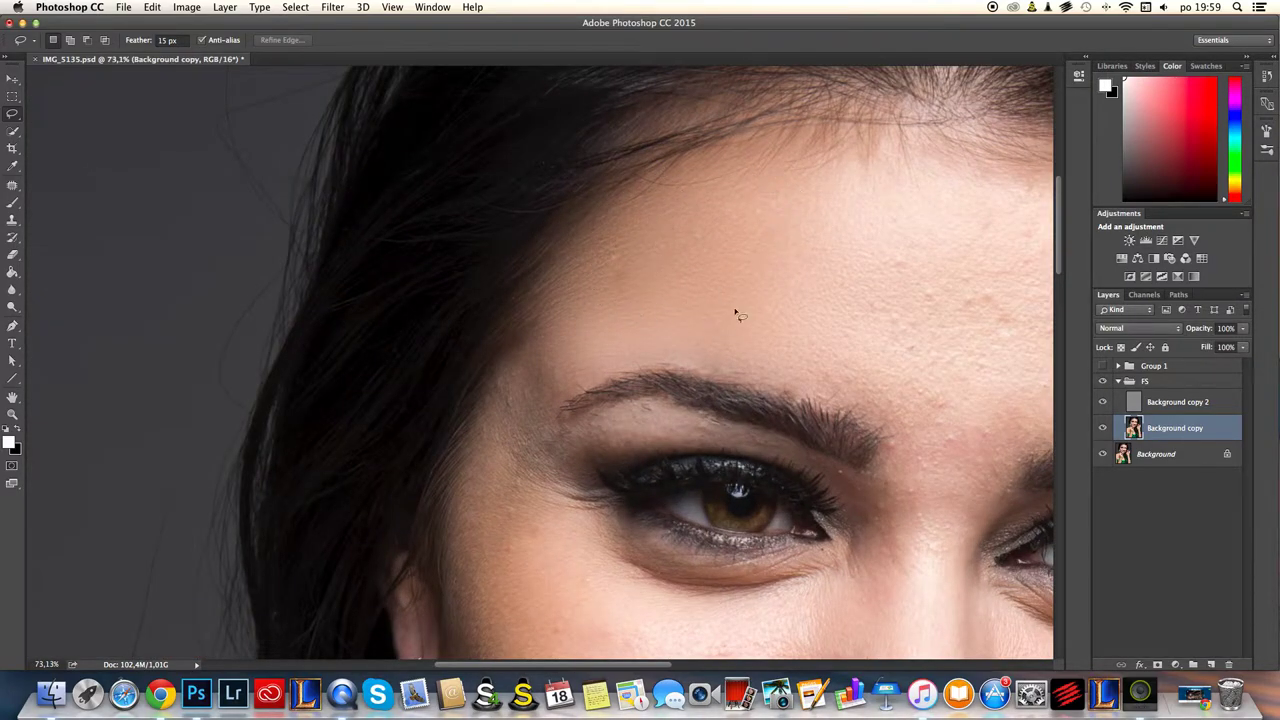
scroll(716, 312, "right", 3)
scroll(716, 312, "up", 1)
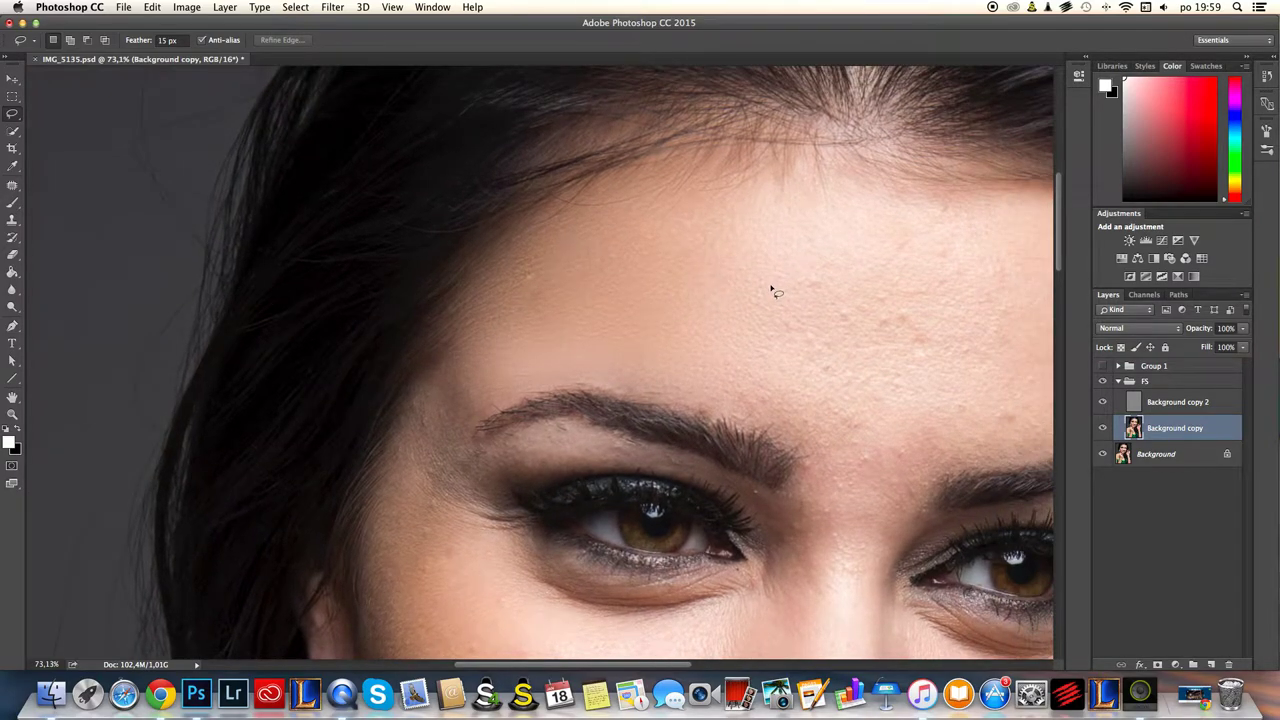
scroll(743, 234, "up", 3)
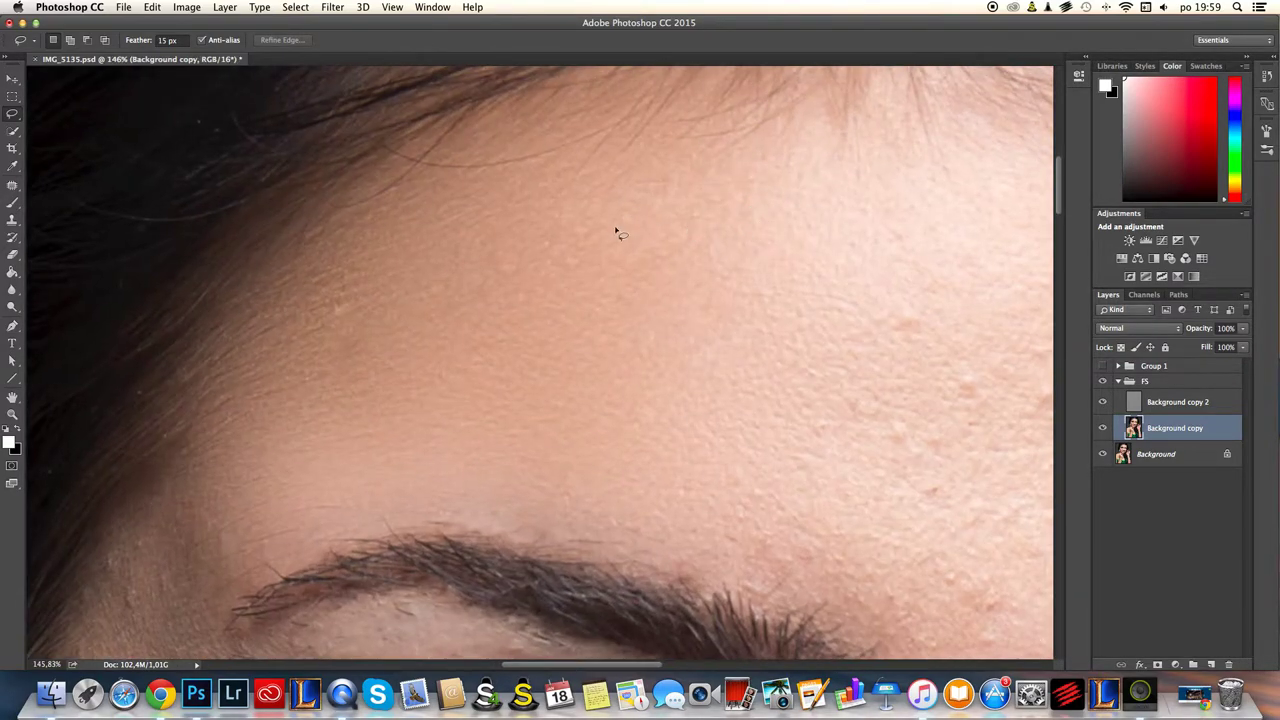
scroll(730, 269, "up", 1)
scroll(743, 269, "down", 2)
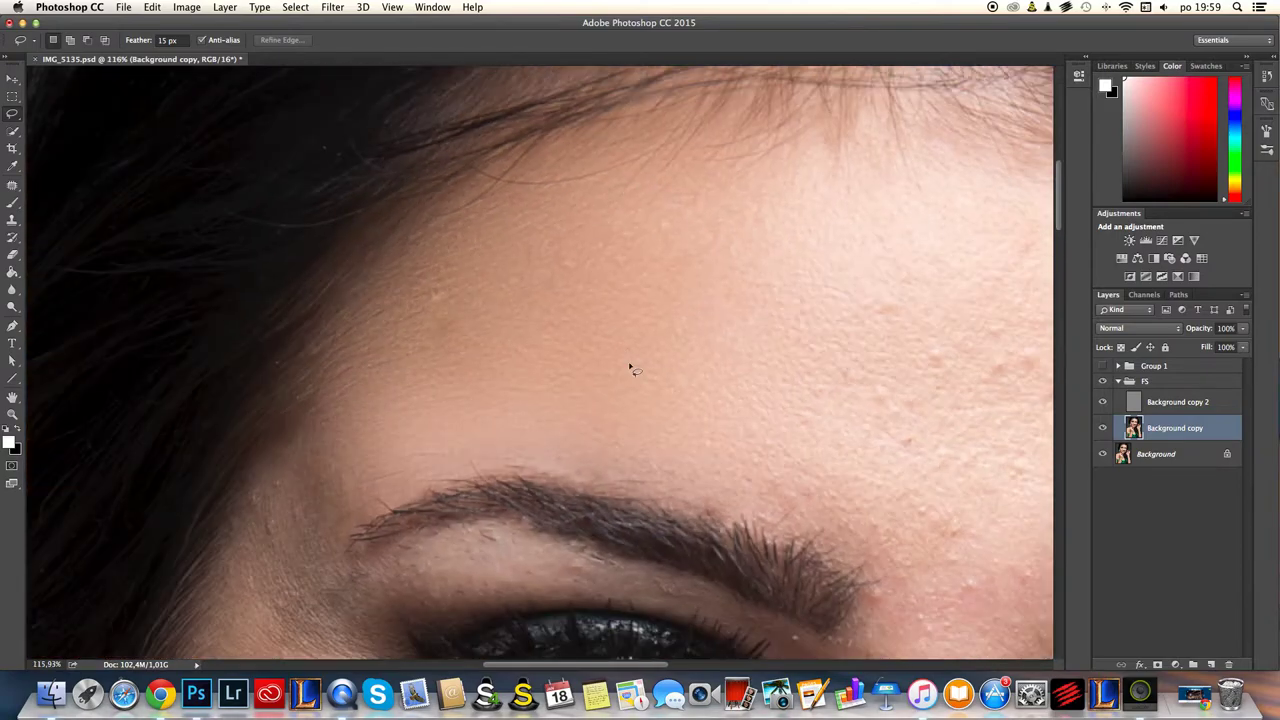
scroll(760, 290, "down", 3)
scroll(720, 285, "up", 2)
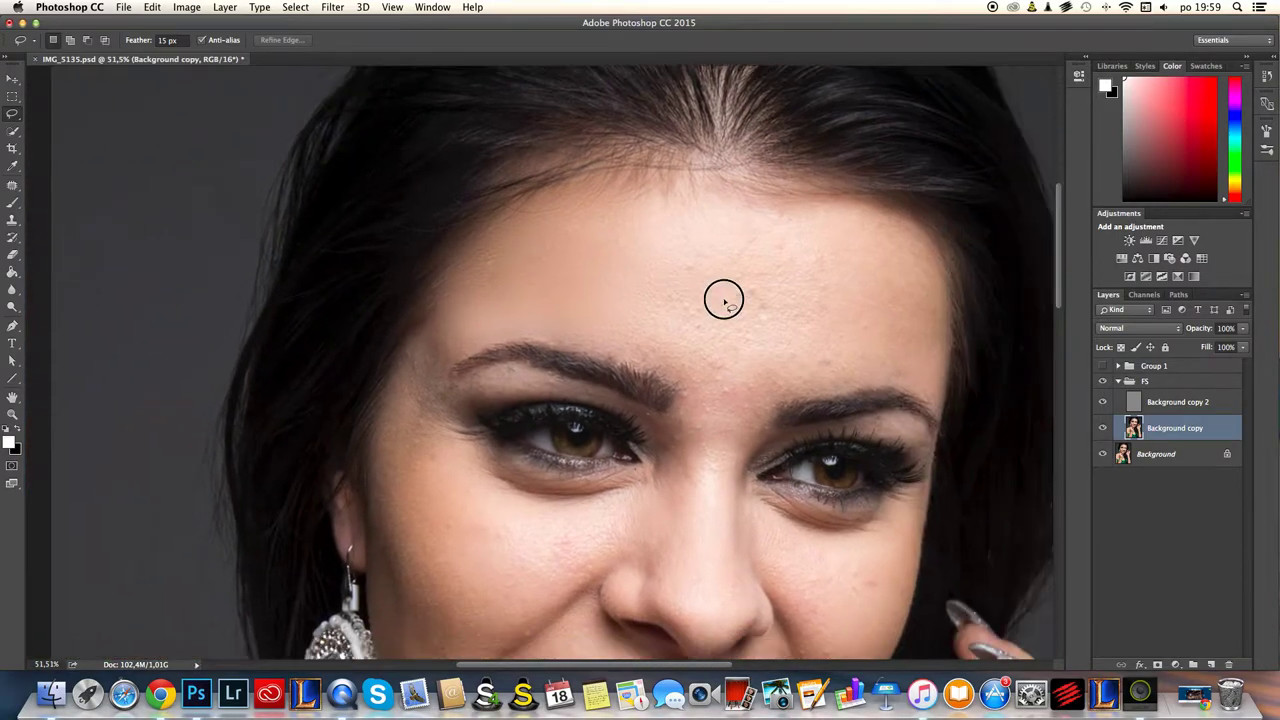
scroll(714, 280, "left", 3)
scroll(690, 273, "up", 2)
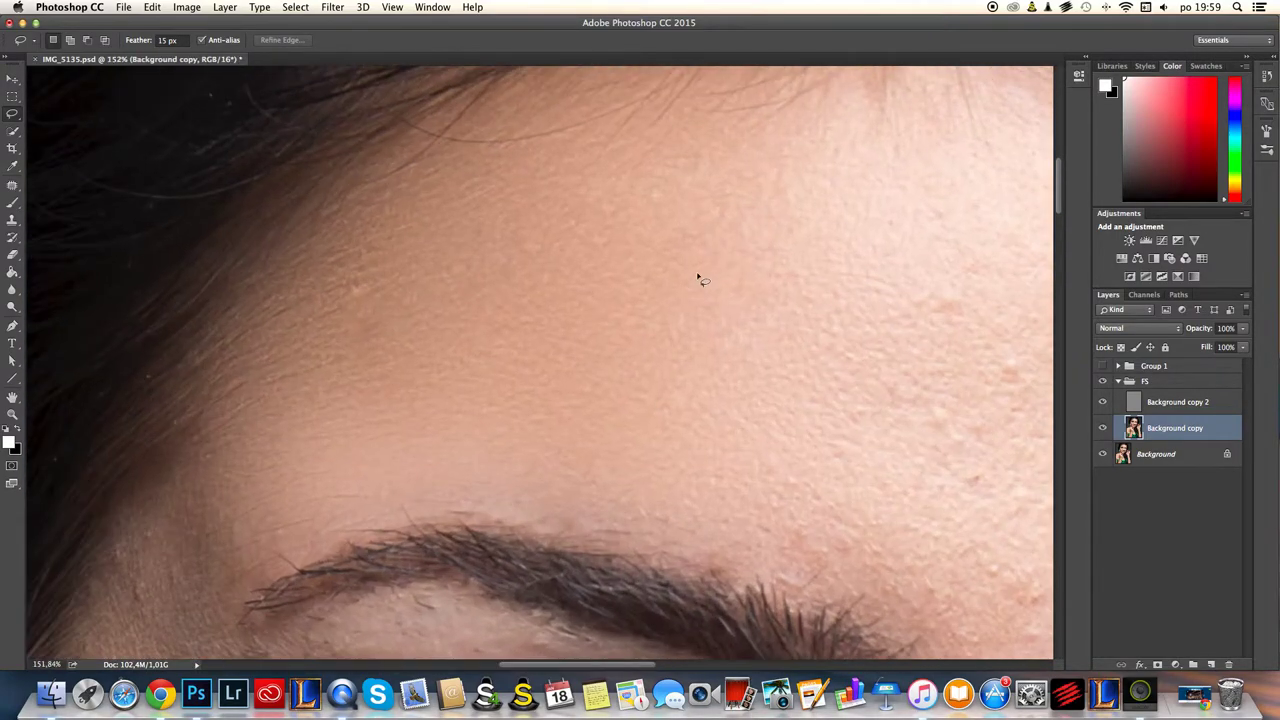
scroll(731, 280, "down", 2)
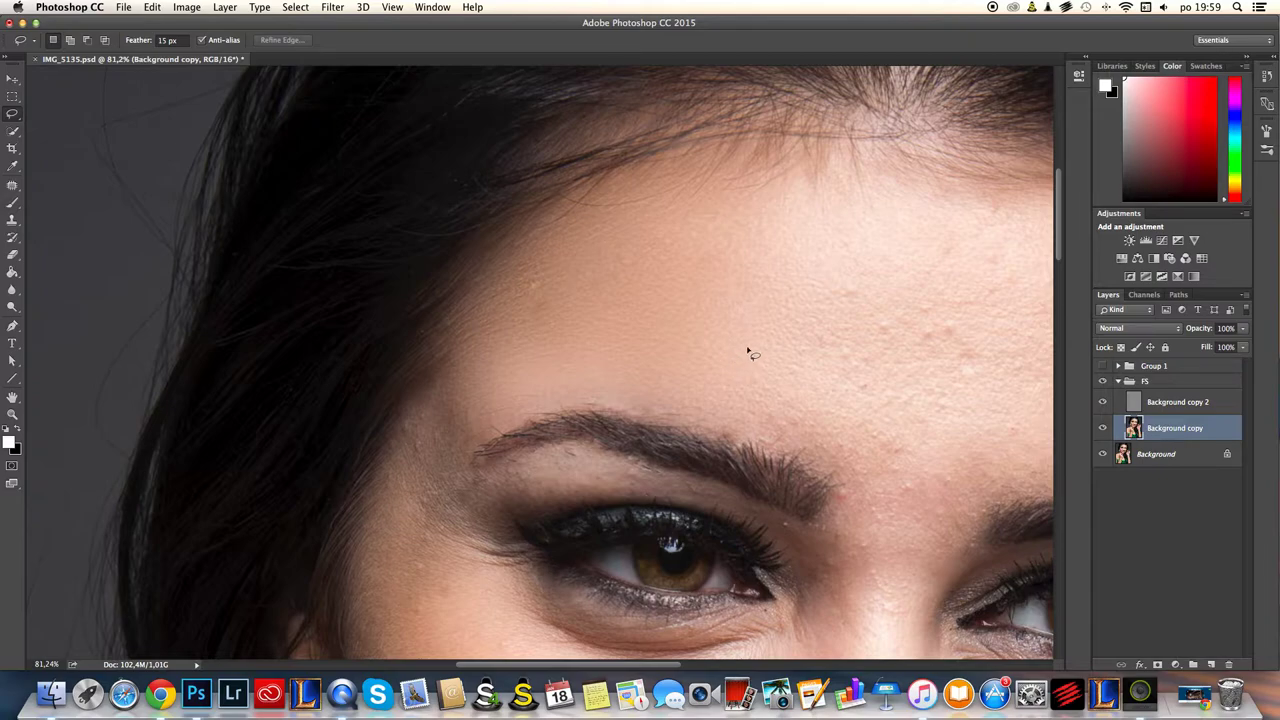
left_click_drag(643, 268, 642, 324)
left_click_drag(750, 329, 668, 324)
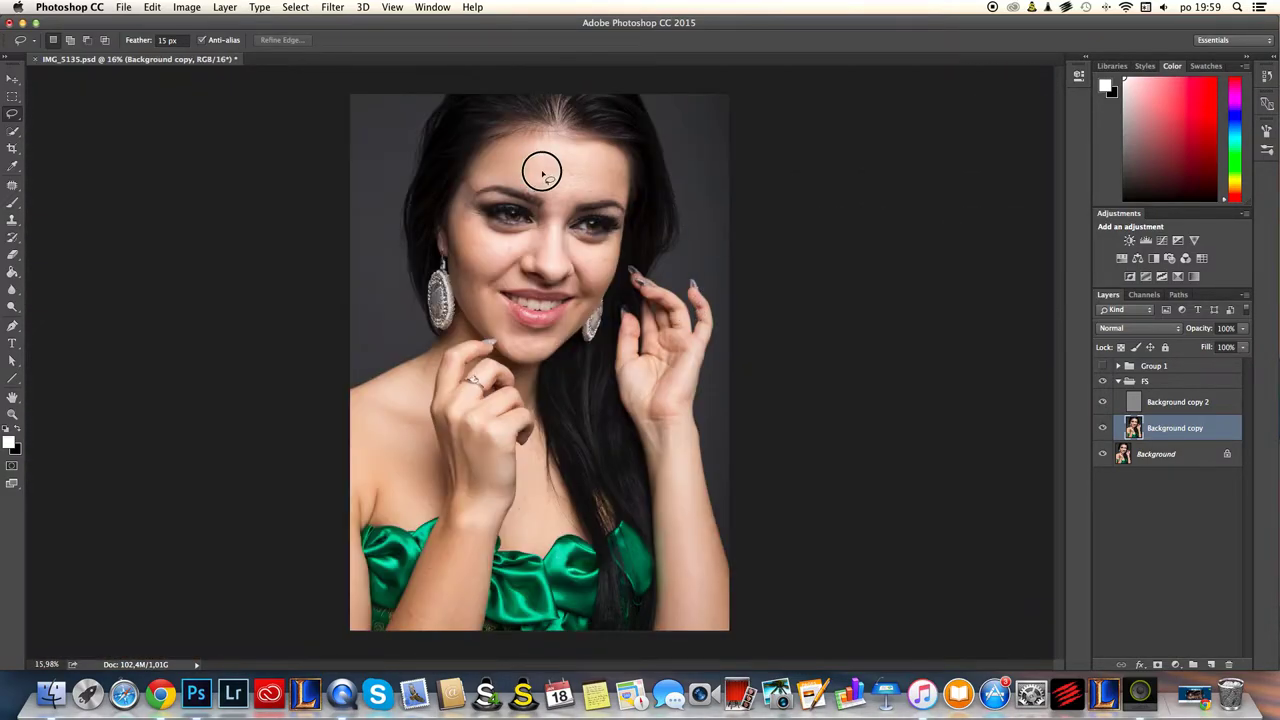
scroll(531, 171, "up", 8)
scroll(616, 228, "up", 4)
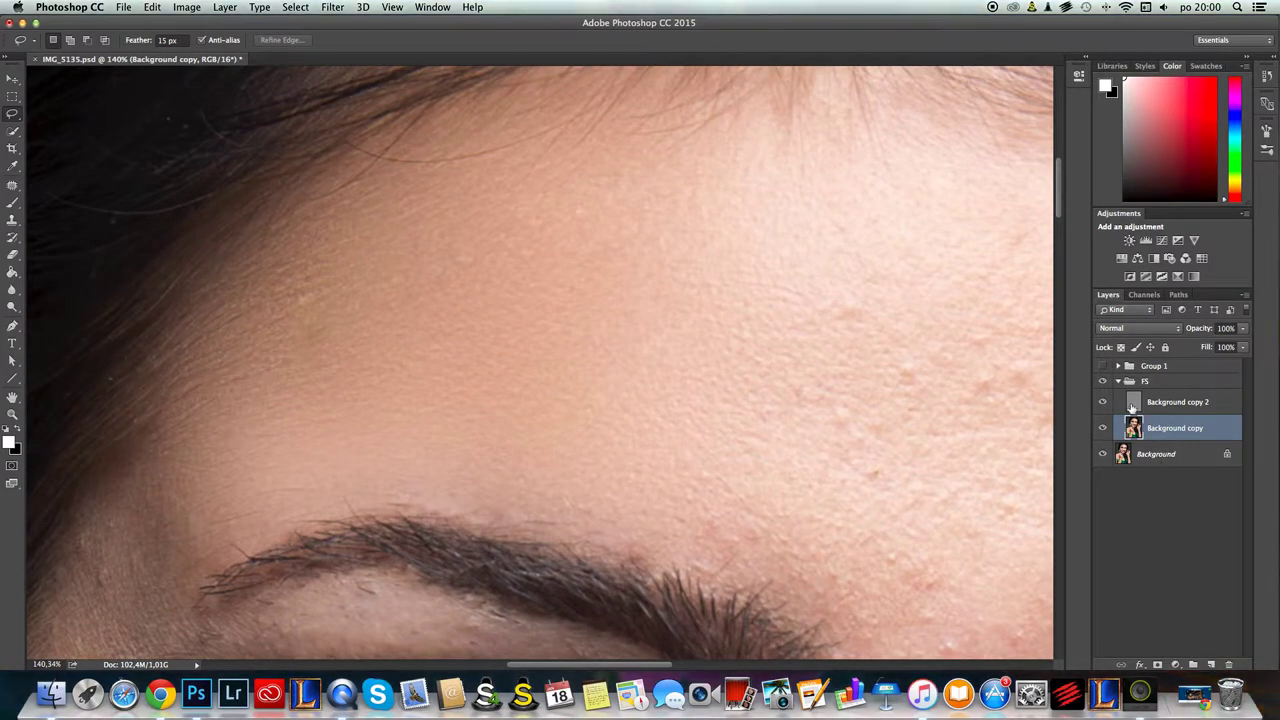
scroll(880, 445, "down", 4)
scroll(880, 460, "down", 3)
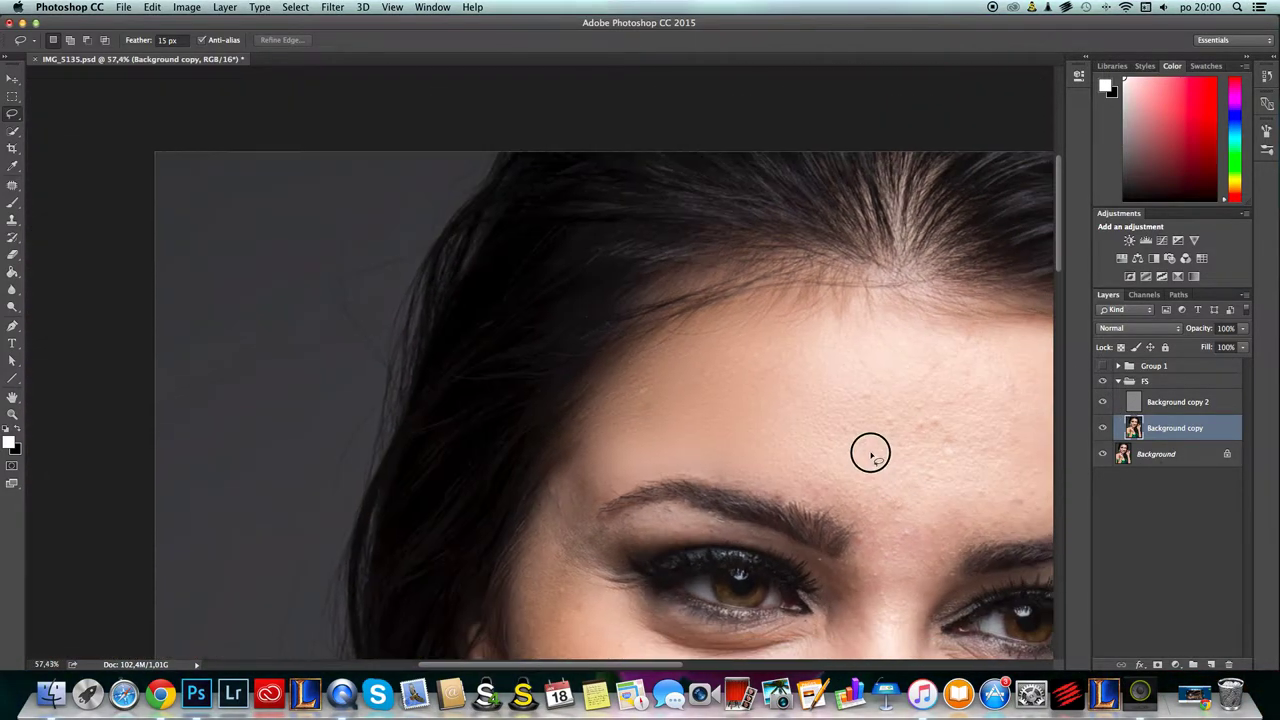
- Toggle the FS group's visibility repeatedly to compare the whole upper face with and without the retouching
left_click(1101, 382)
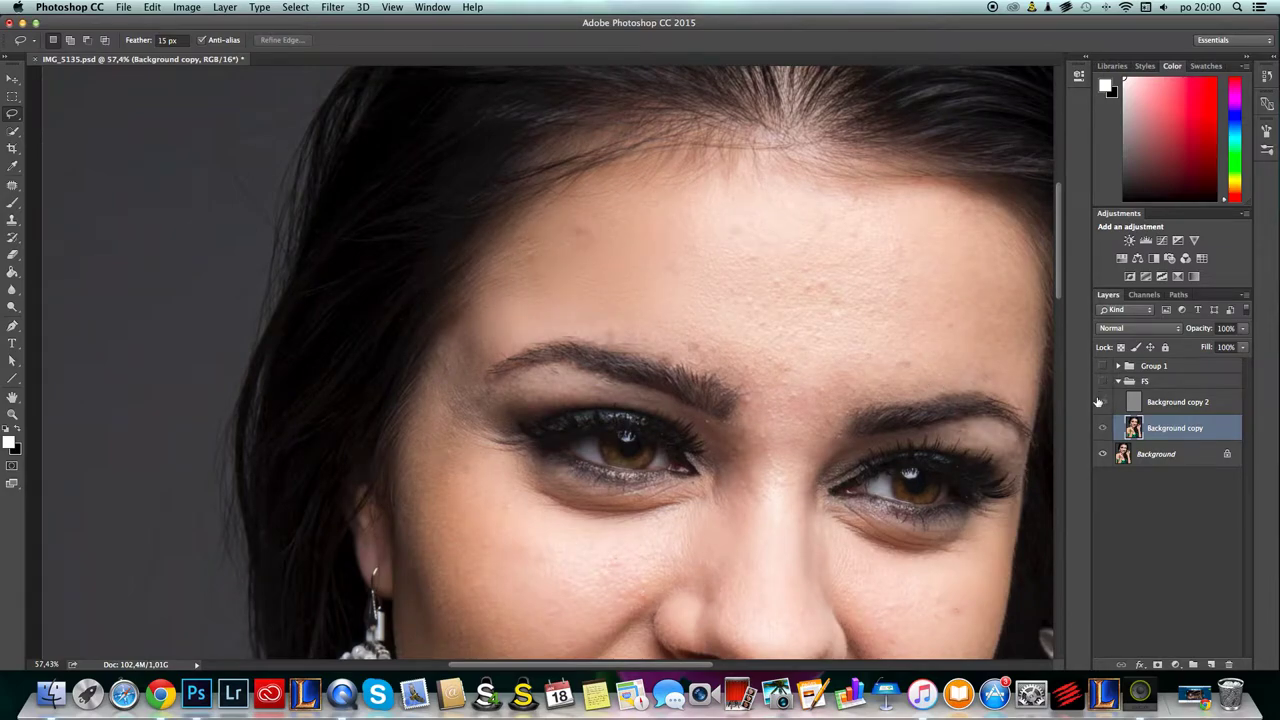
left_click(1102, 383)
left_click(1102, 383)
left_click(1104, 383)
left_click(1103, 383)
left_click(1103, 383)
left_click(1103, 383)
left_click(1103, 383)
left_click(1103, 383)
left_click(1103, 383)
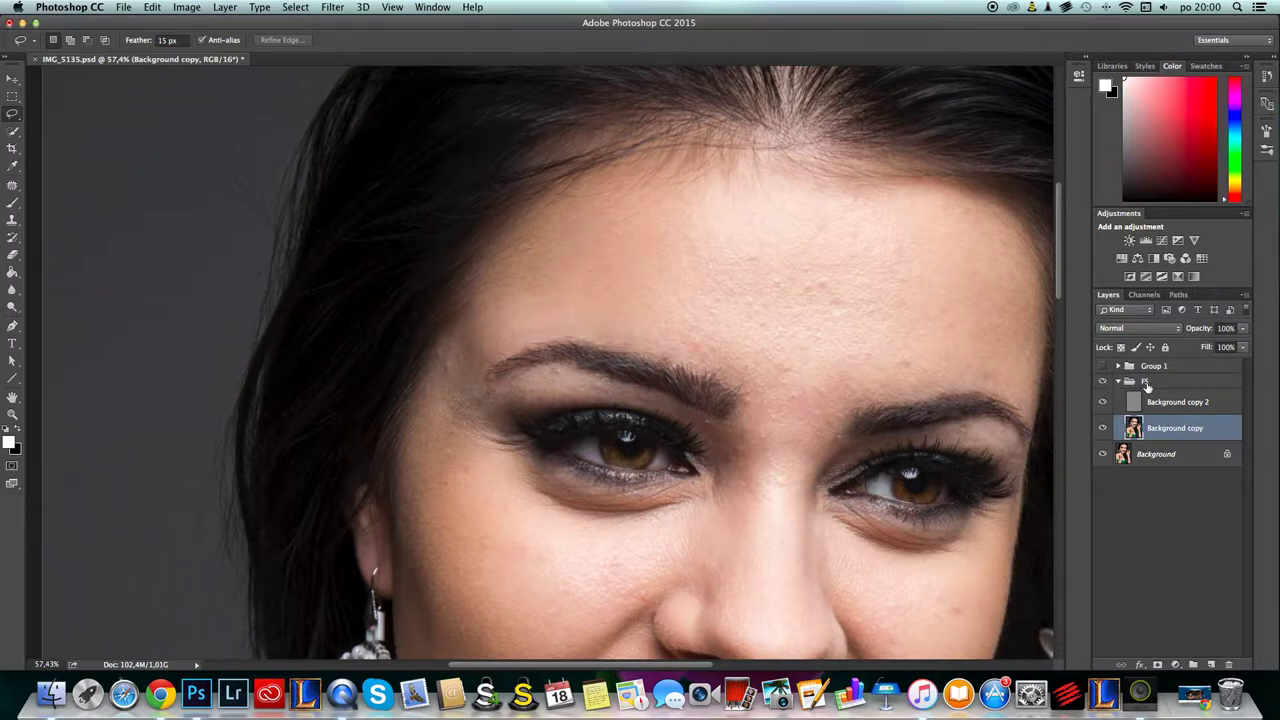
- Reduce the FS group's opacity to 91%
left_click(1147, 383)
left_click(1243, 328)
left_click_drag(1246, 346, 1213, 375)
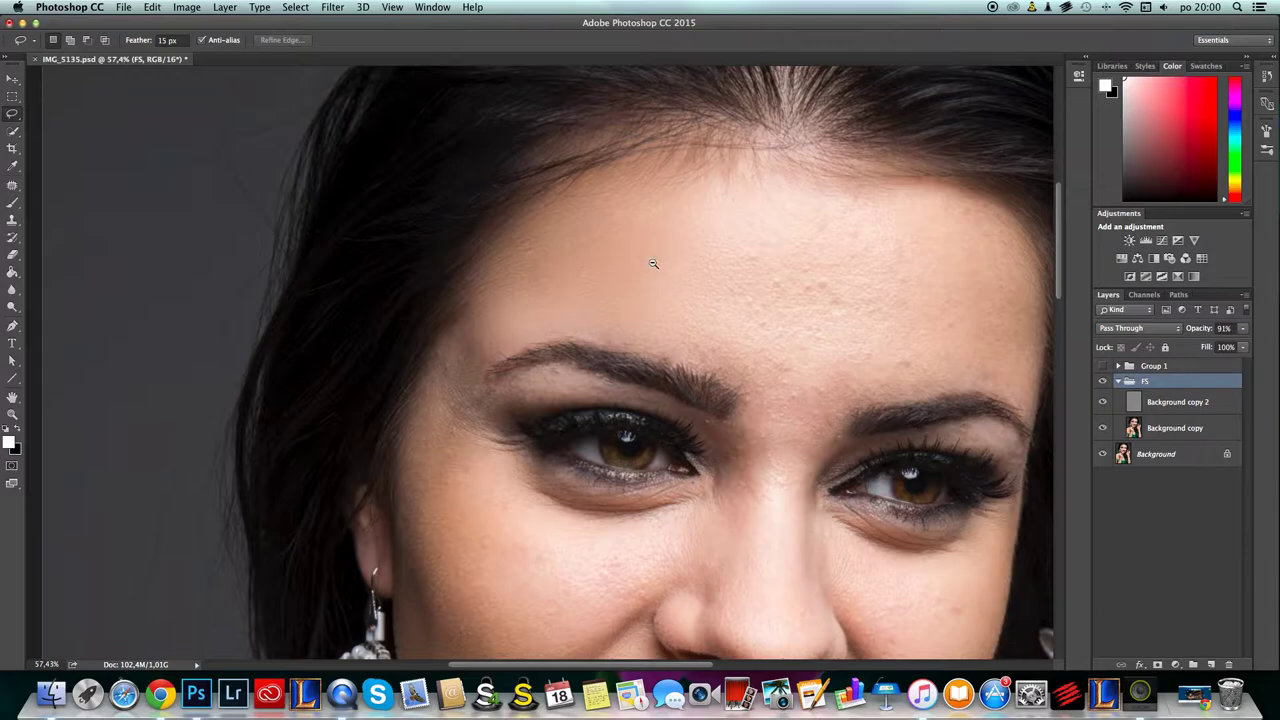
- Inspect the forehead, eyes and full face to judge the retouching at the reduced group opacity
left_click_drag(608, 259, 656, 267)
left_click_drag(620, 310, 543, 315)
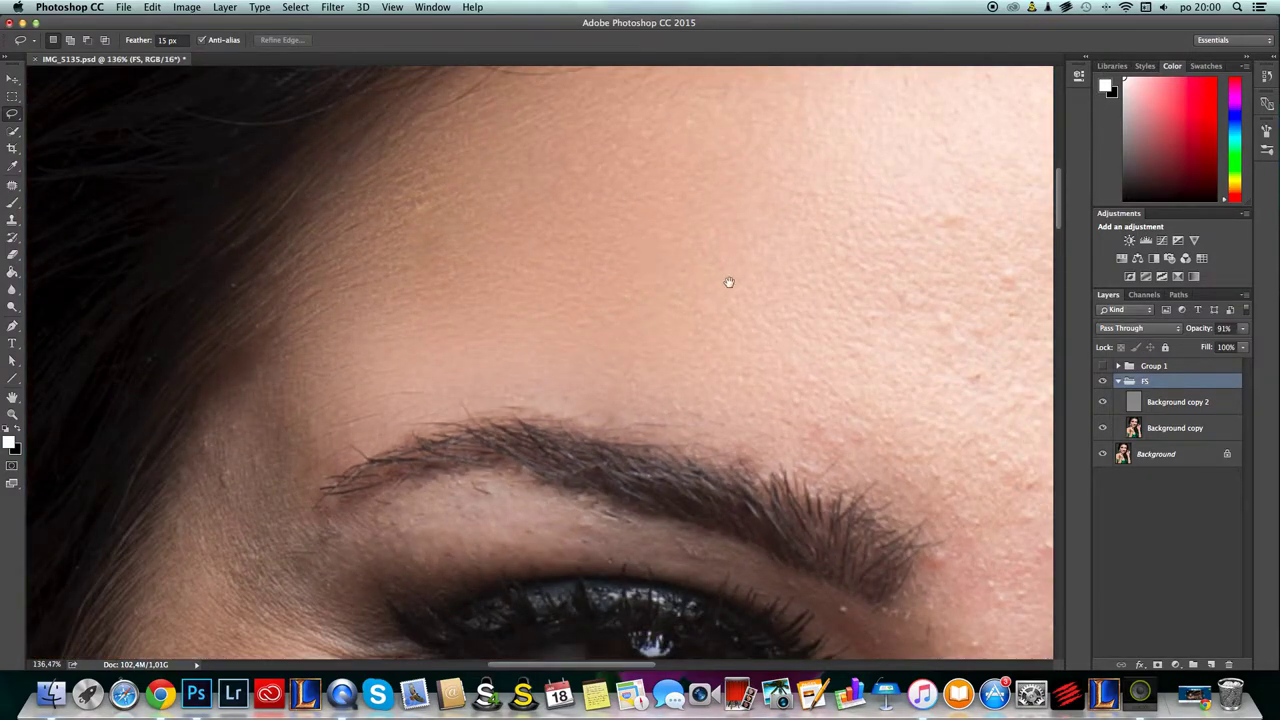
scroll(721, 284, "down", 5)
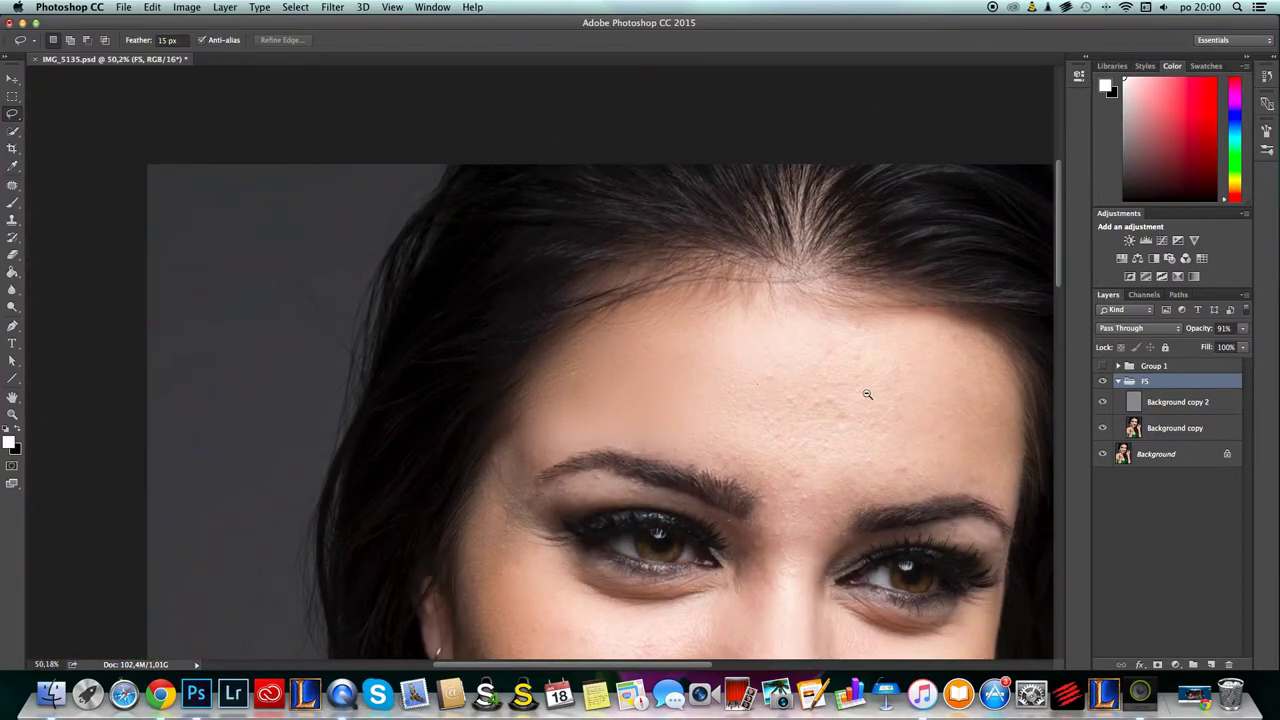
scroll(790, 360, "up", 4)
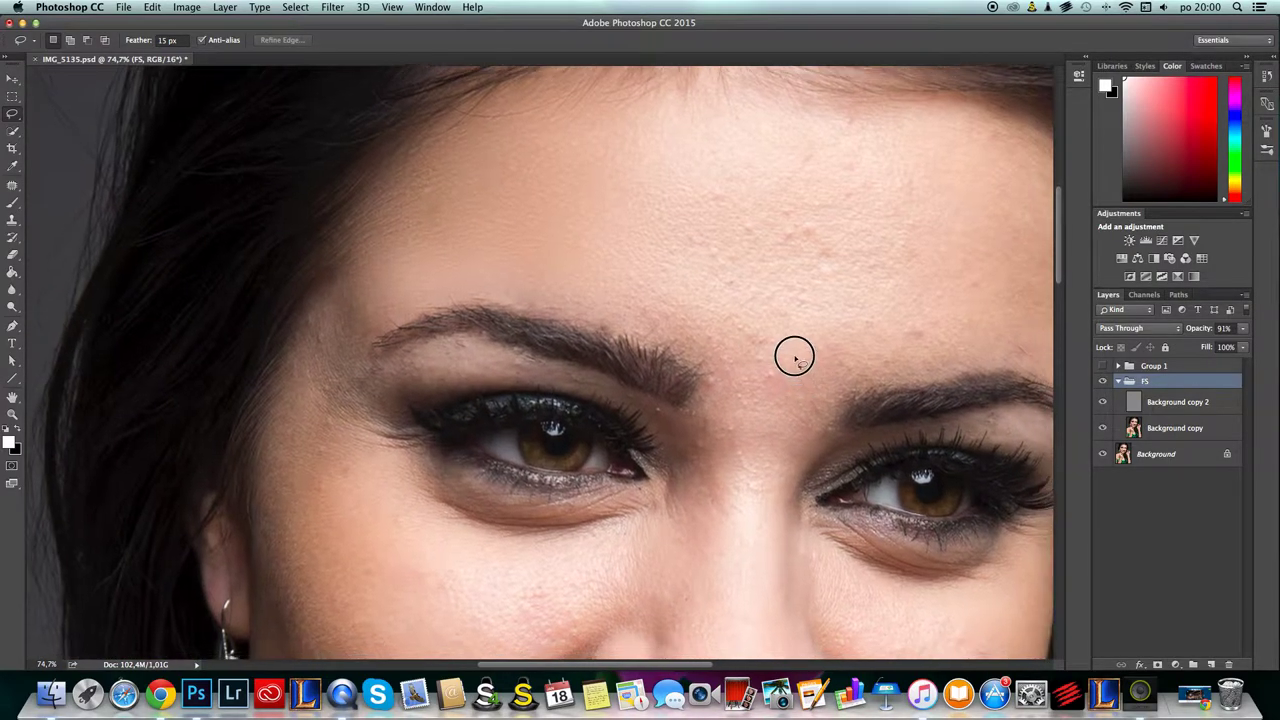
scroll(797, 360, "up", 2)
scroll(785, 427, "down", 4)
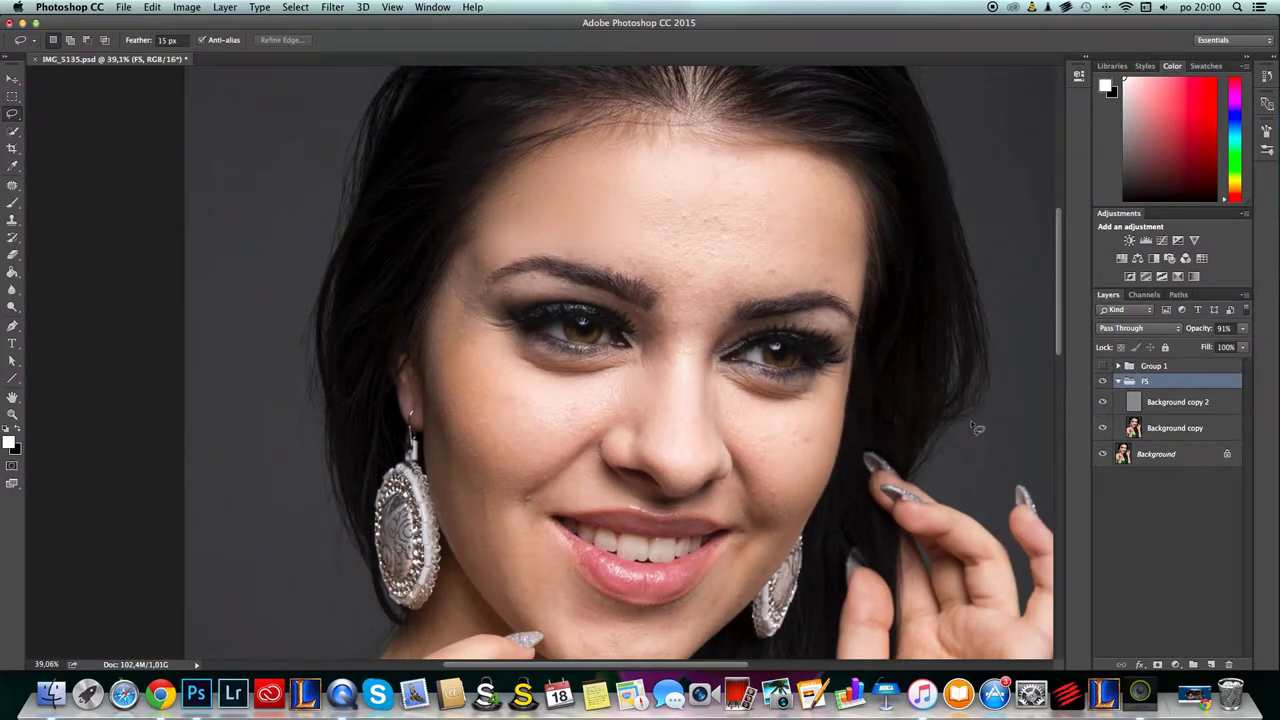
- Delete the FS group and duplicate the Background layer
key("Delete")
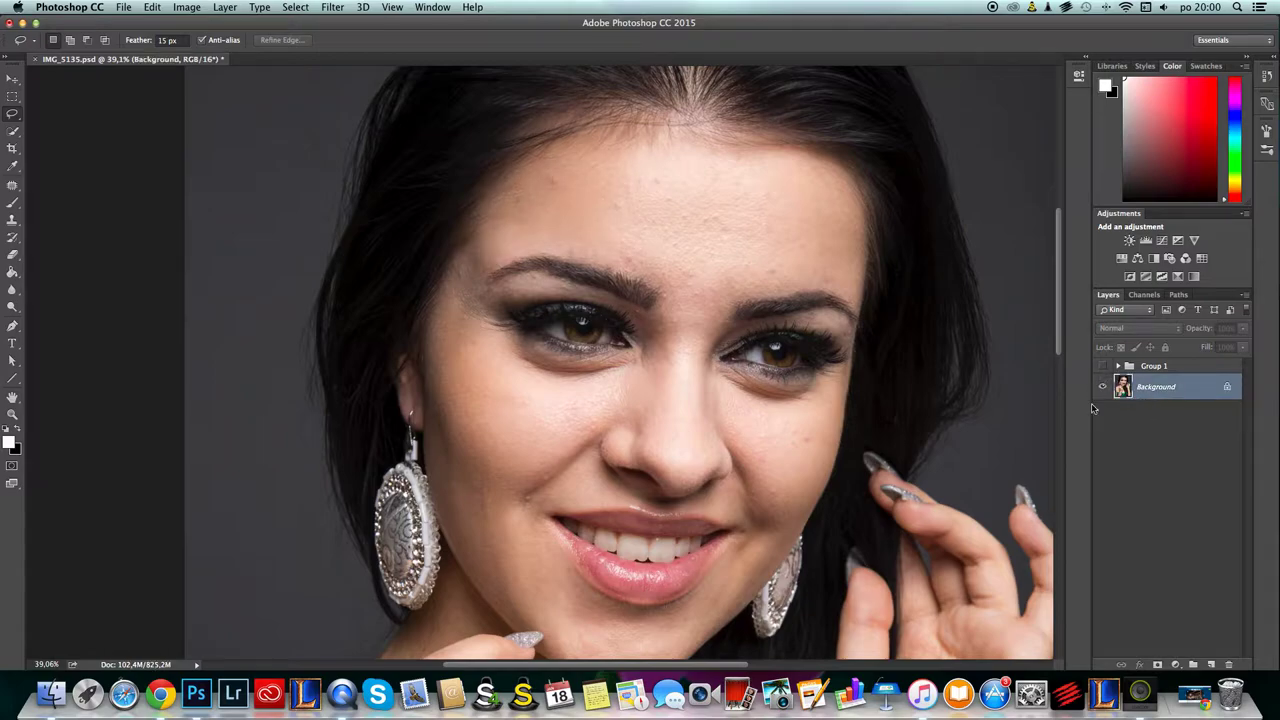
key("super+j")
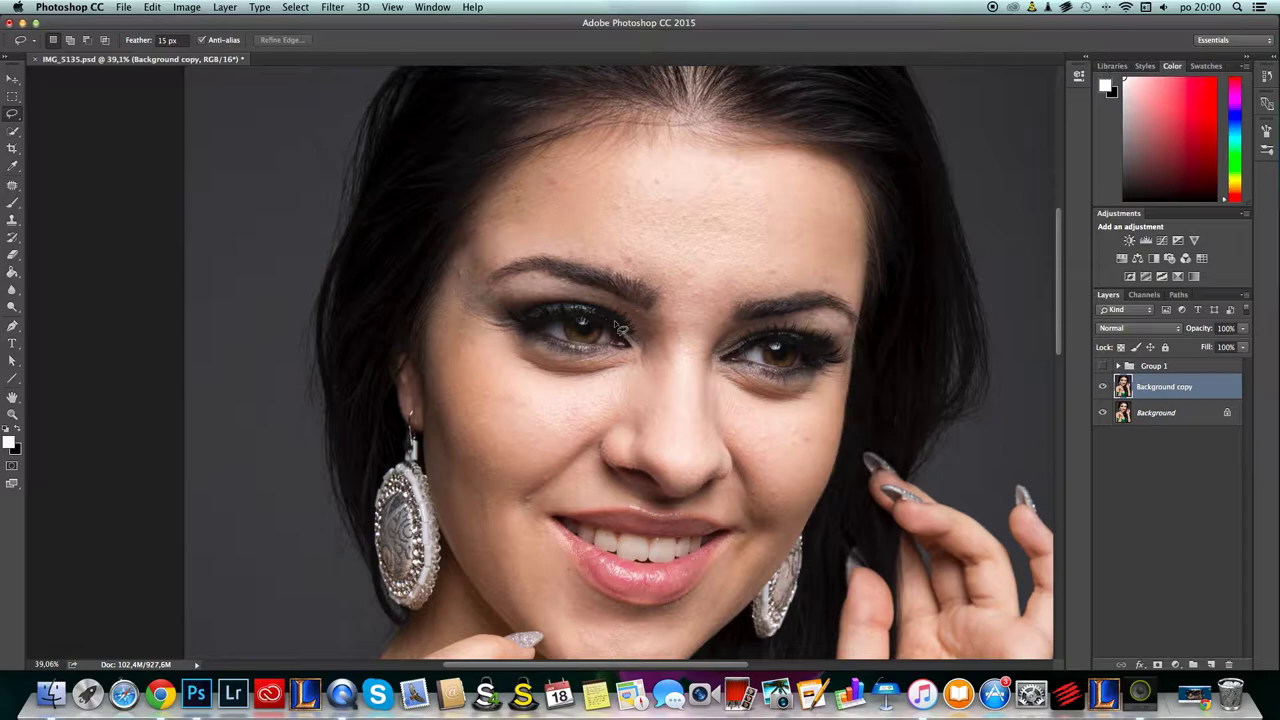
- Switch to the Dodge tool and reduce its brush size to 11 px over the forehead
key("j")
key("o")
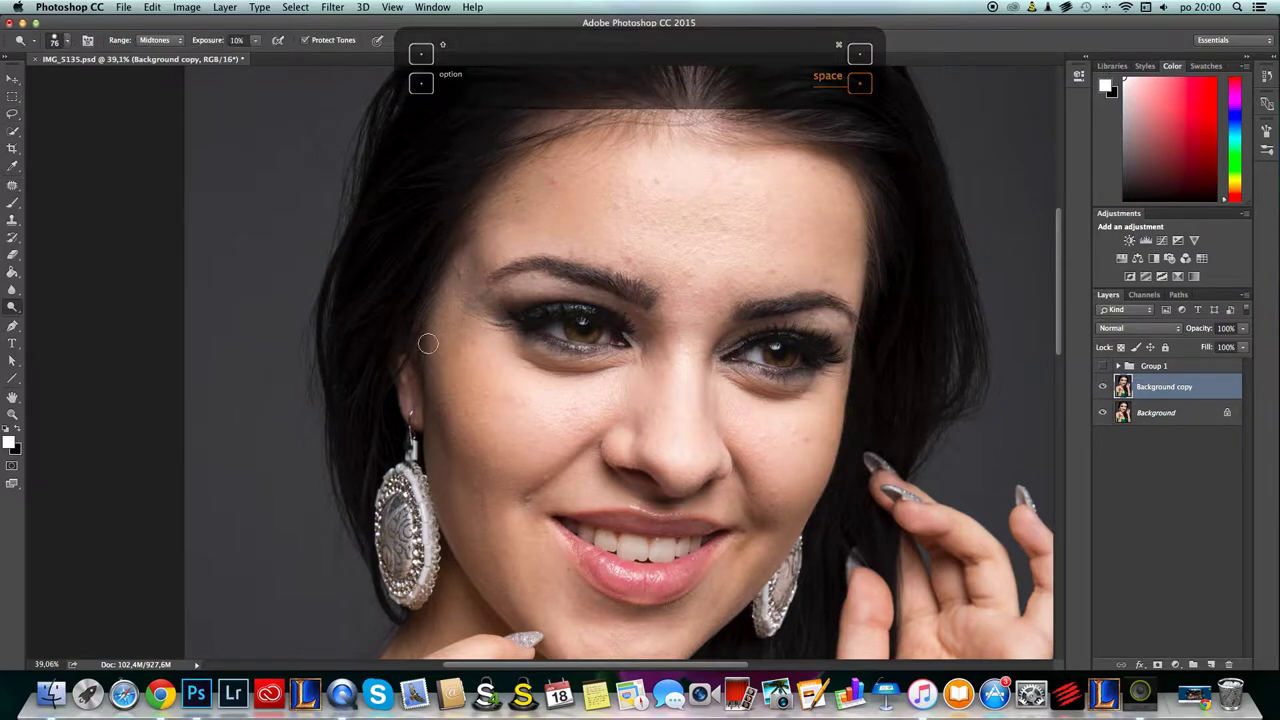
scroll(608, 229, "up", 3)
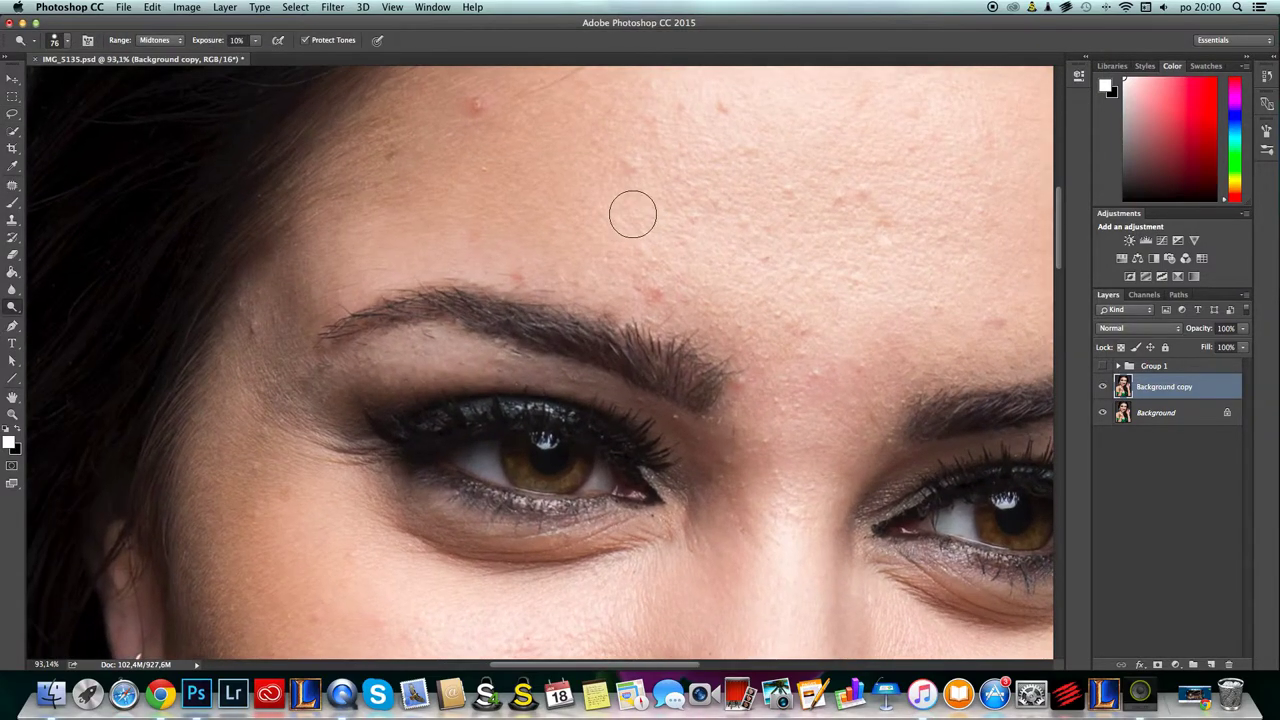
right_click(640, 212)
mouse_move(730, 243)
left_mouse_down()
mouse_move(708, 243)
mouse_move(706, 214)
mouse_move(704, 268)
left_mouse_up()
key("Return")
- Examine the forehead skin and eyebrow area close up for uneven light and dark spots
left_click_drag(630, 218, 649, 209)
left_click_drag(703, 240, 780, 306)
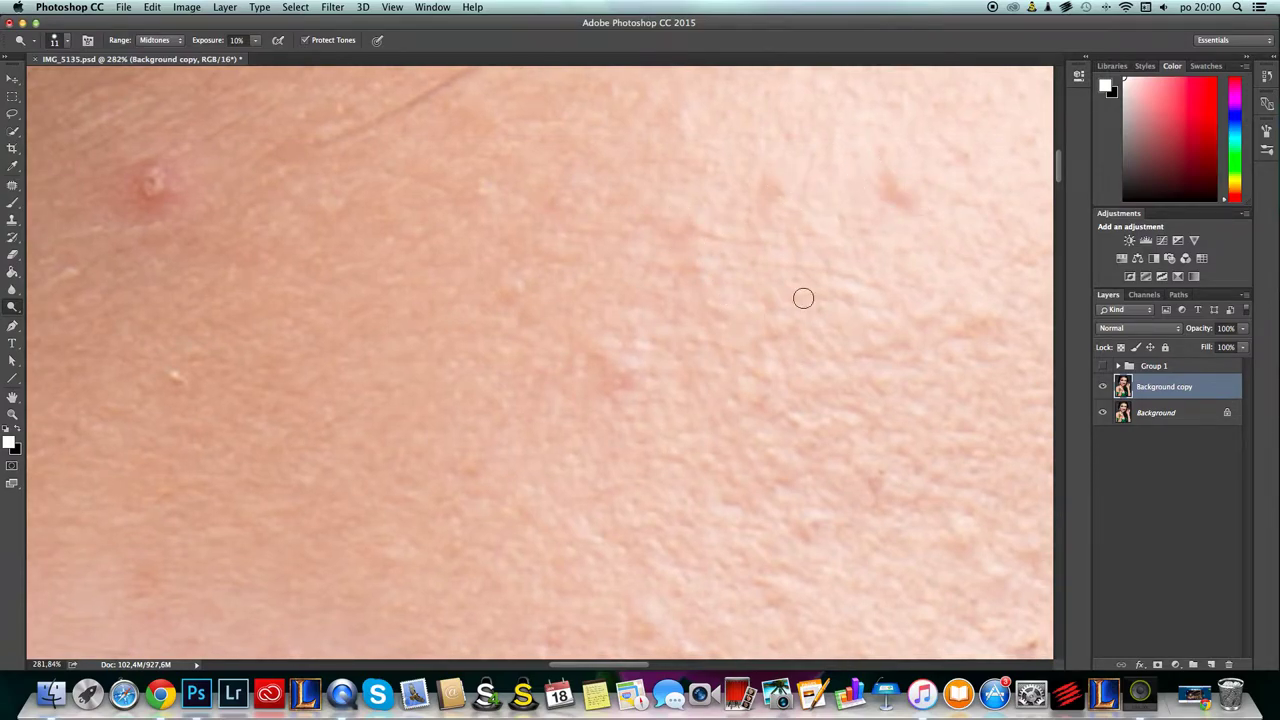
left_click_drag(666, 335, 784, 309)
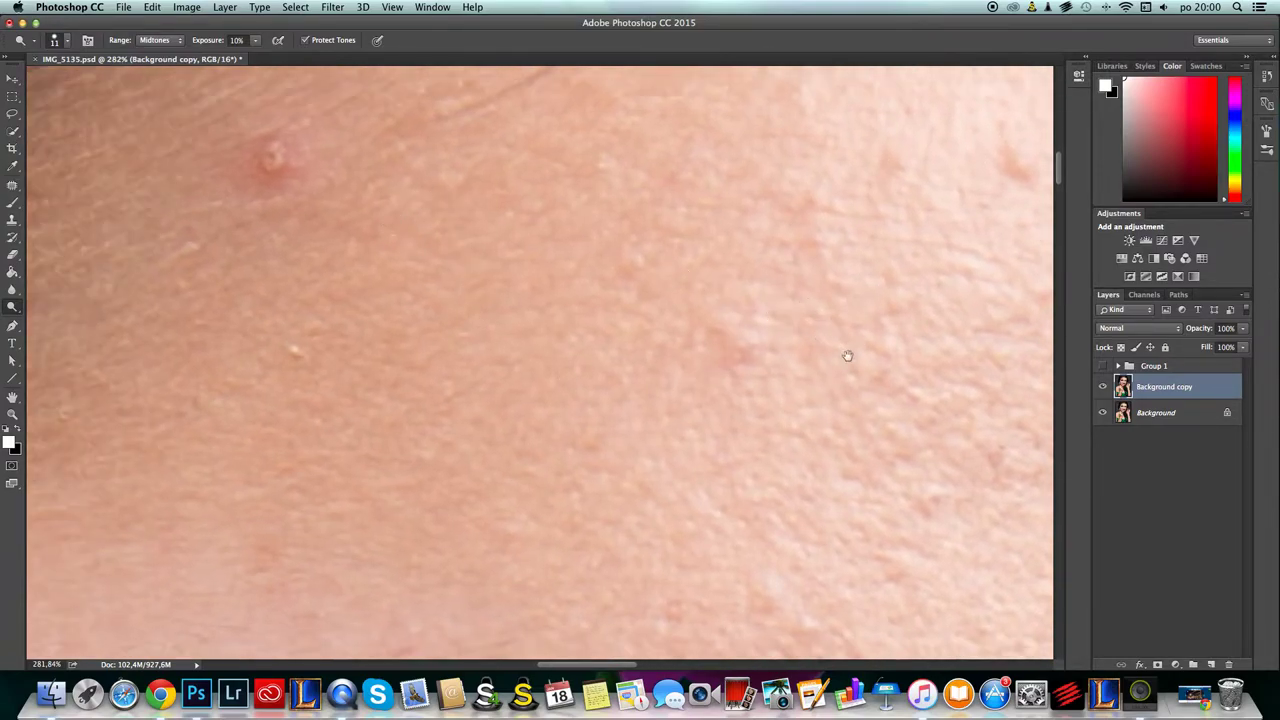
scroll(848, 355, "right", 3)
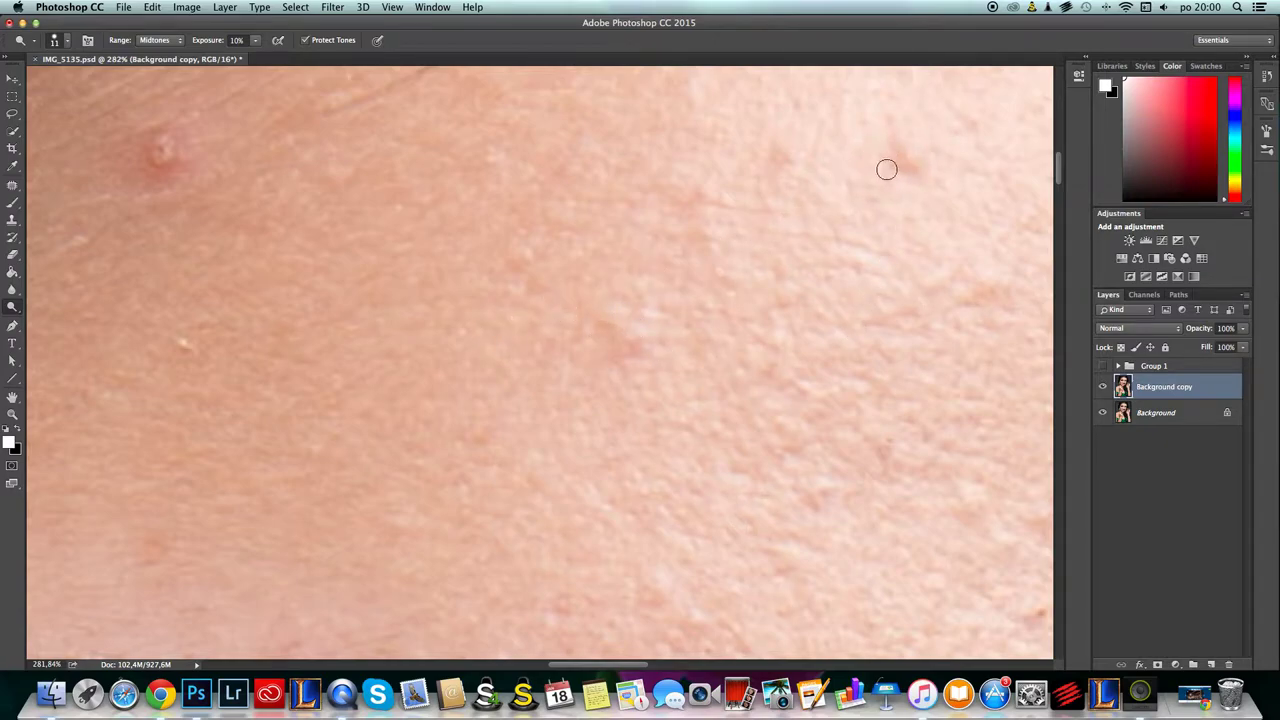
left_click_drag(749, 347, 641, 378)
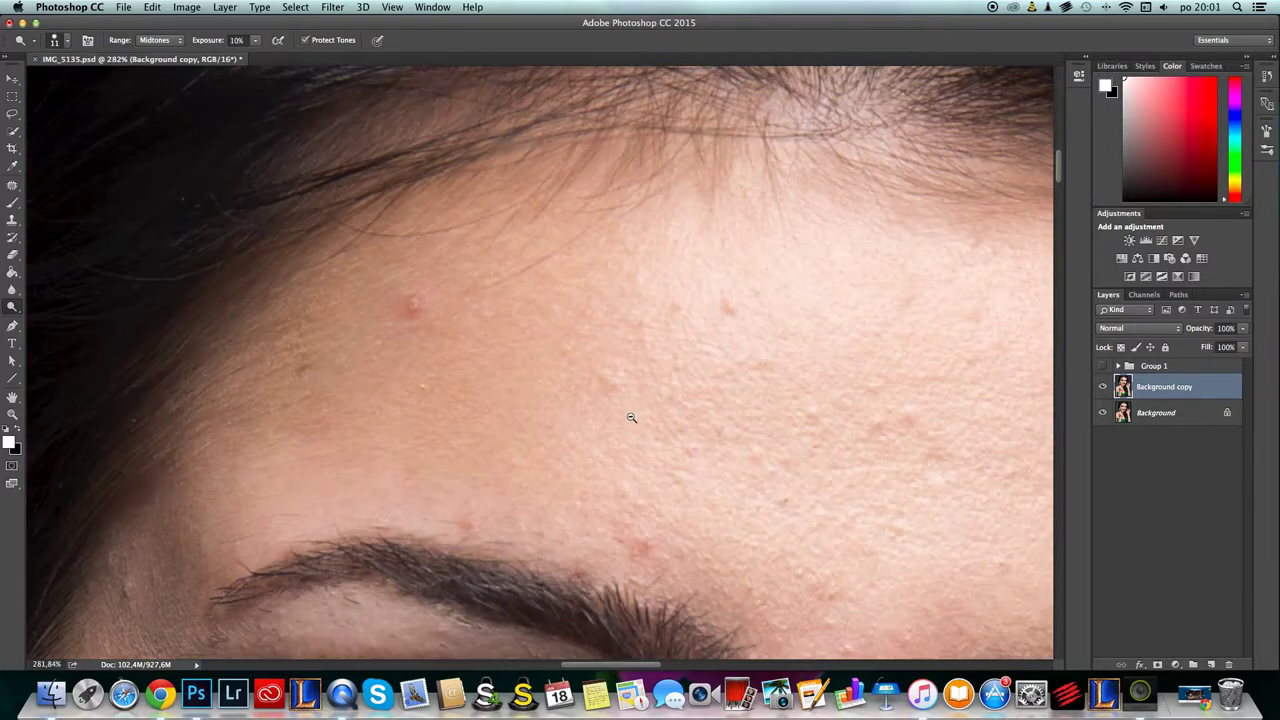
left_click_drag(567, 508, 644, 332)
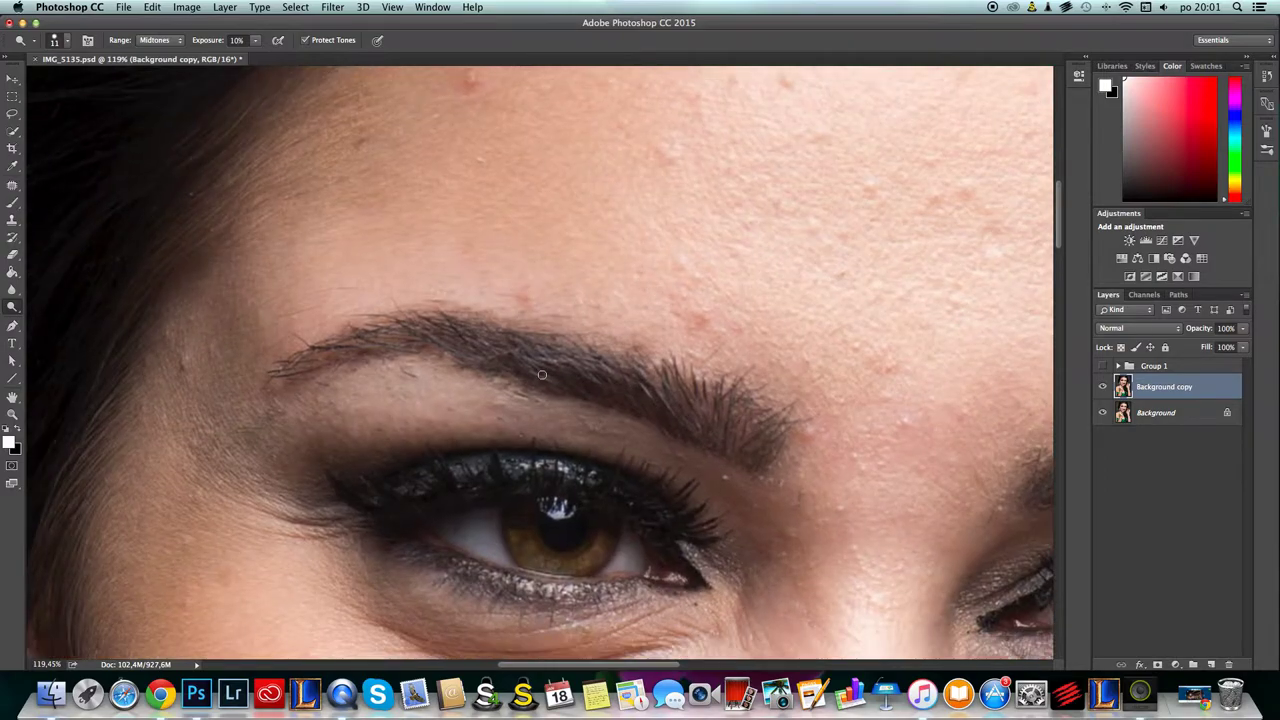
left_click_drag(770, 246, 758, 406)
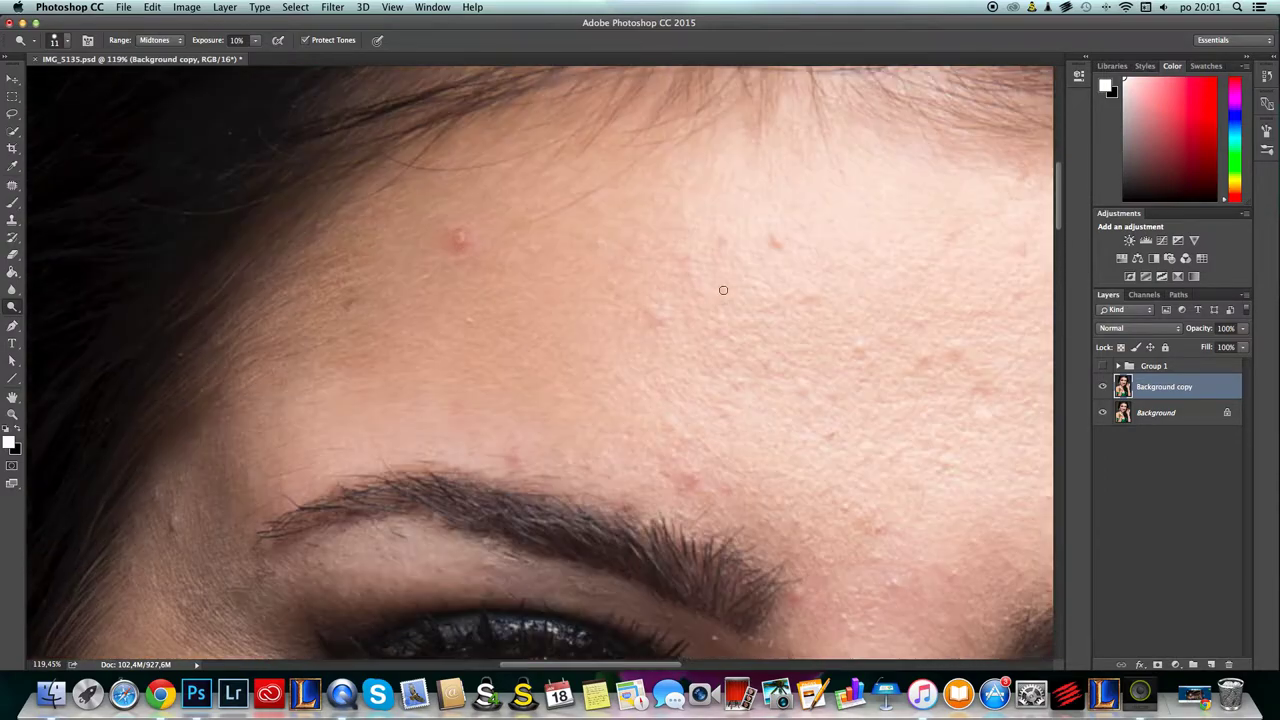
left_click_drag(614, 352, 675, 306)
- Set the Dodge brush size to 3 px
right_click(668, 274)
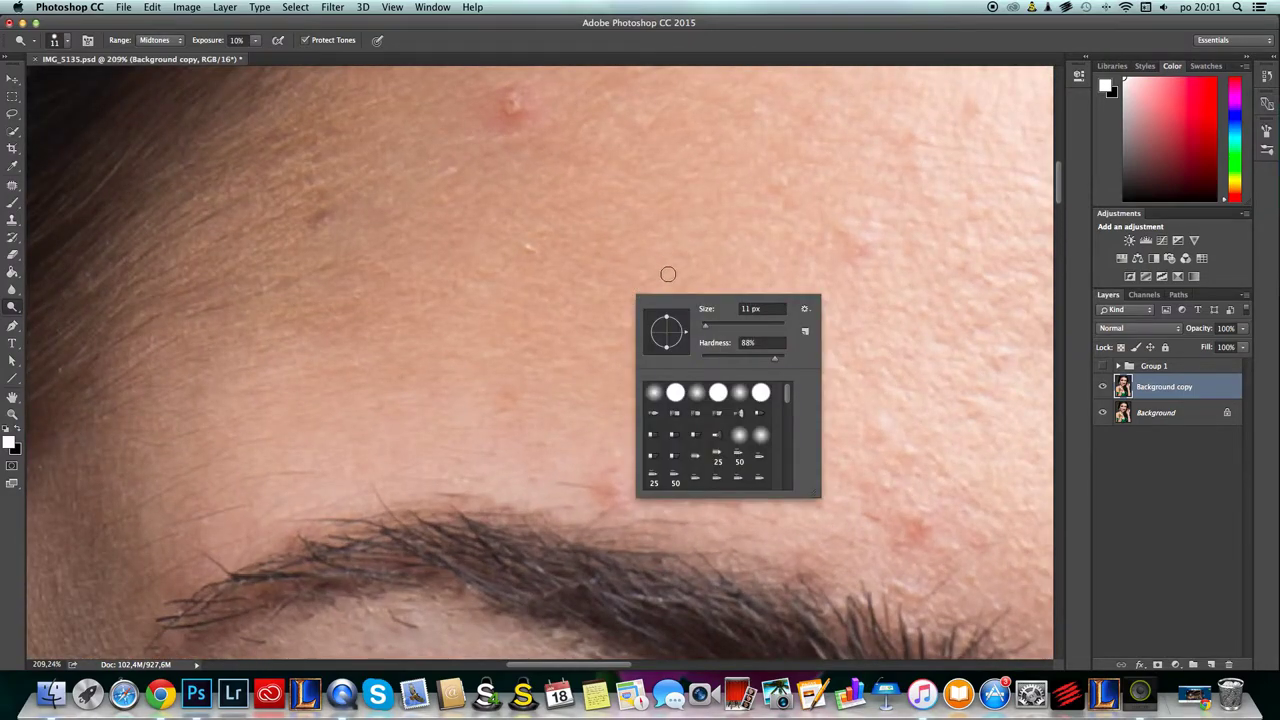
left_click(762, 313)
key("Return")
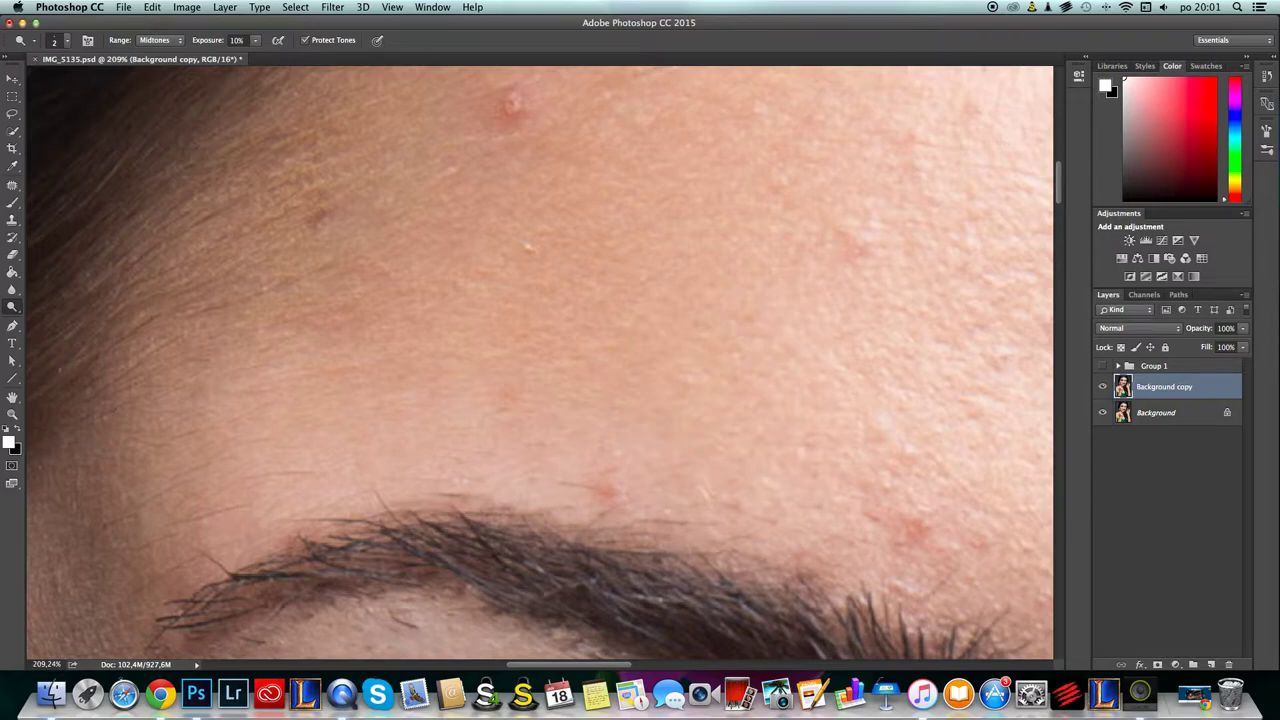
right_click(621, 327)
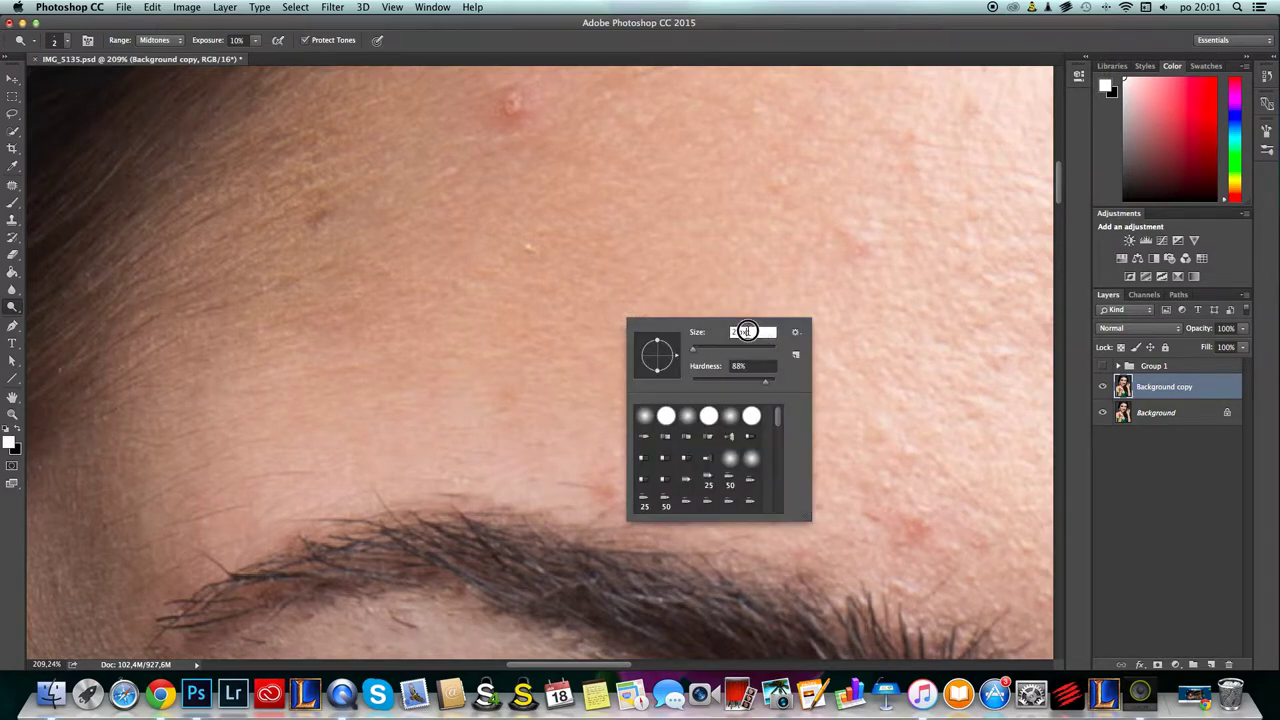
key("Return")
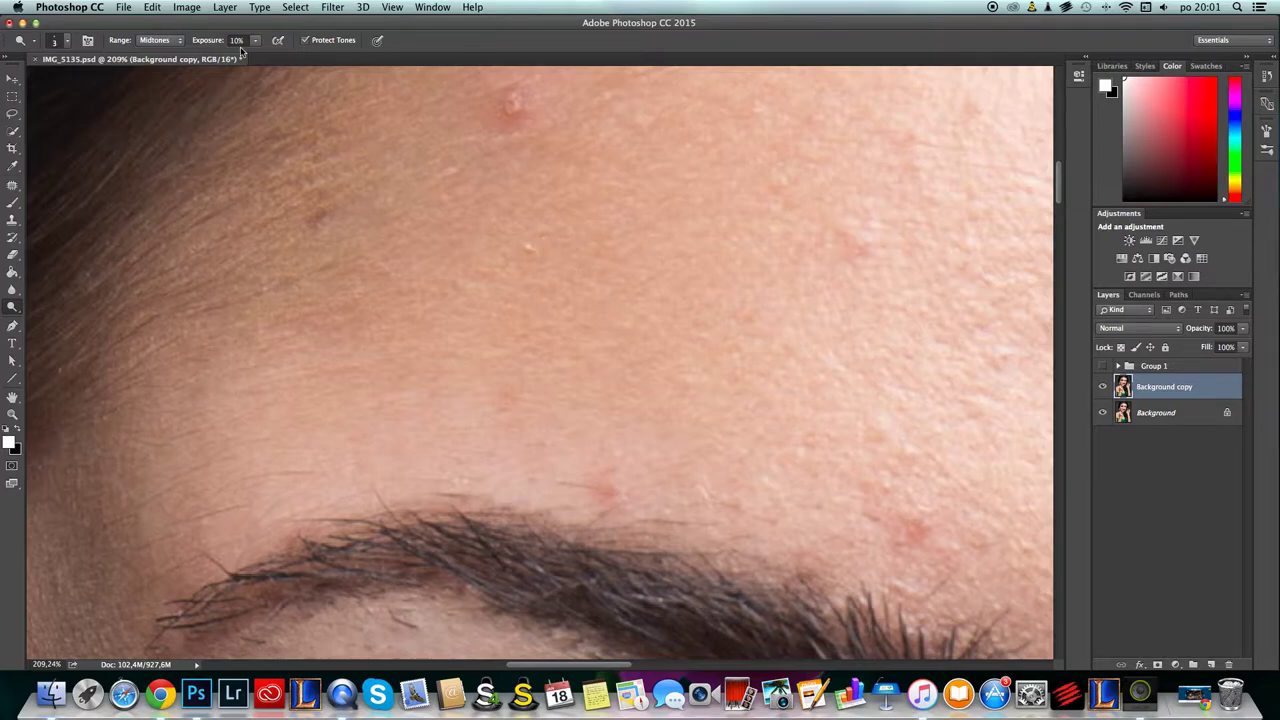
- Dodge the dark pixels under and around the small bright spot on the forehead at 10% exposure
left_click_drag(530, 243, 646, 204)
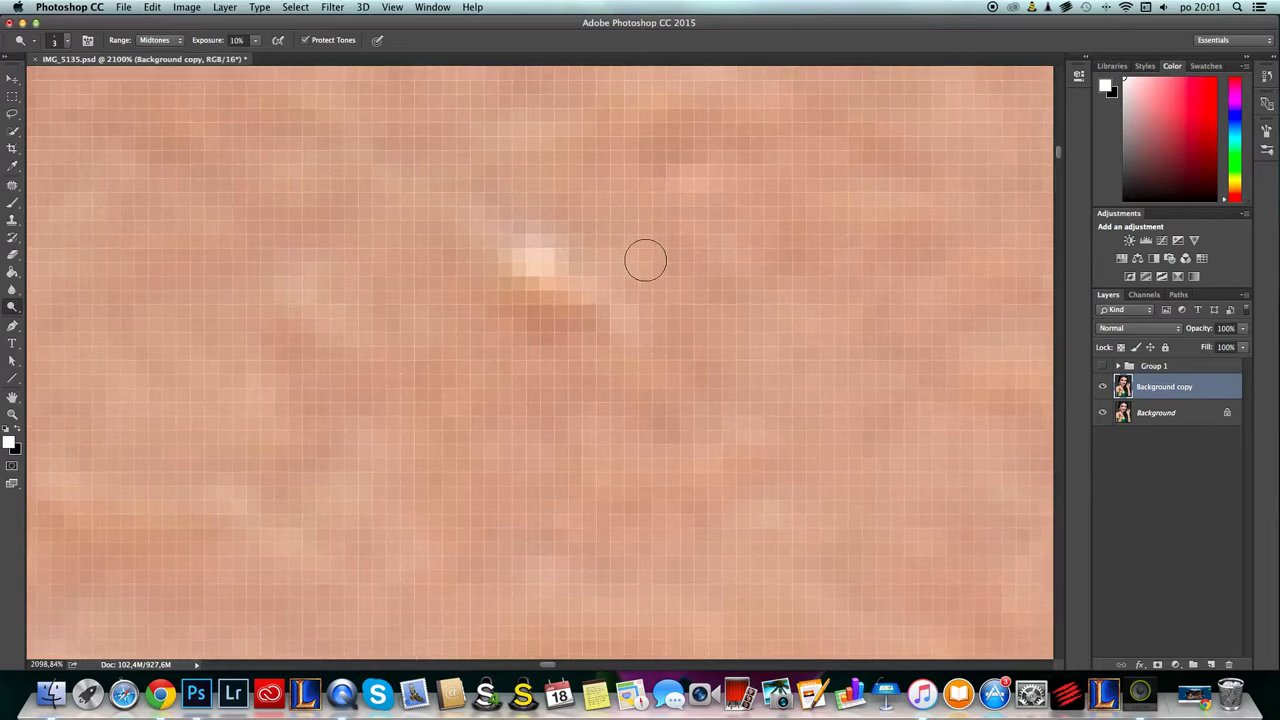
mouse_move(525, 290)
left_mouse_down()
mouse_move(563, 333)
mouse_move(520, 291)
mouse_move(564, 330)
mouse_move(578, 320)
left_mouse_up()
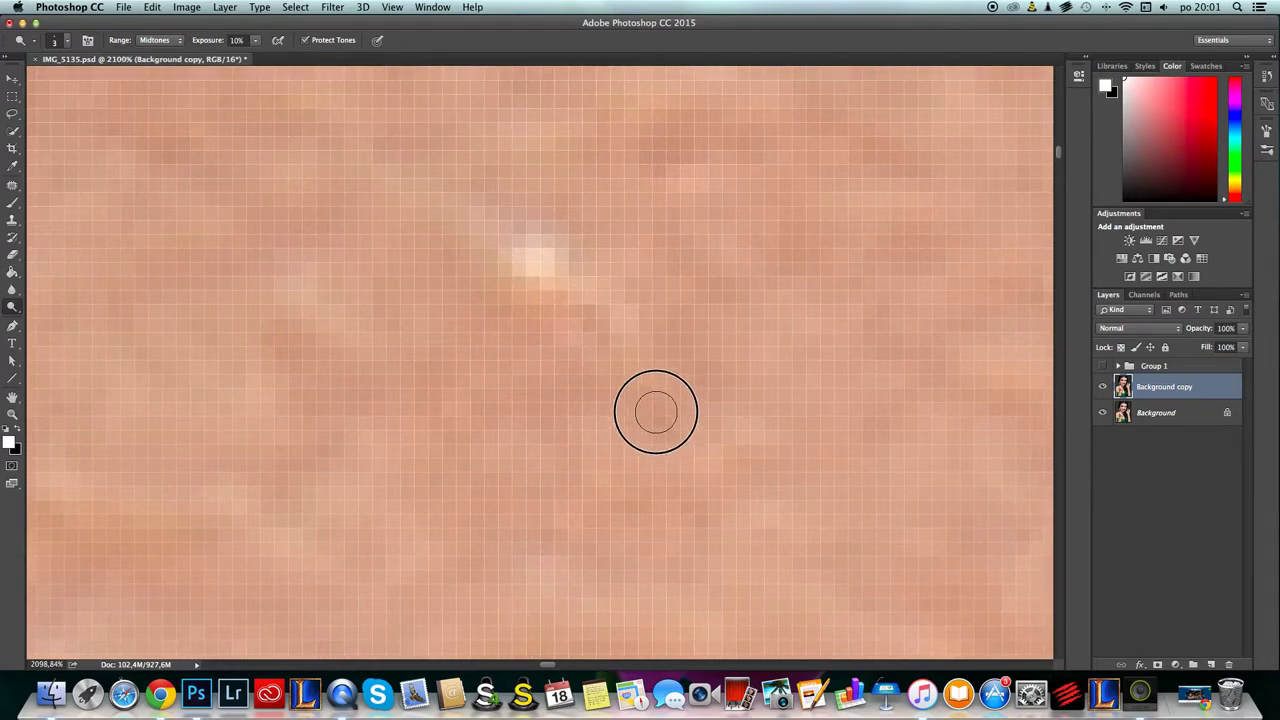
mouse_move(705, 410)
left_mouse_down()
mouse_move(623, 391)
mouse_move(684, 493)
left_mouse_up()
left_click(949, 363)
left_click(857, 269)
left_click(784, 251)
left_click(871, 146)
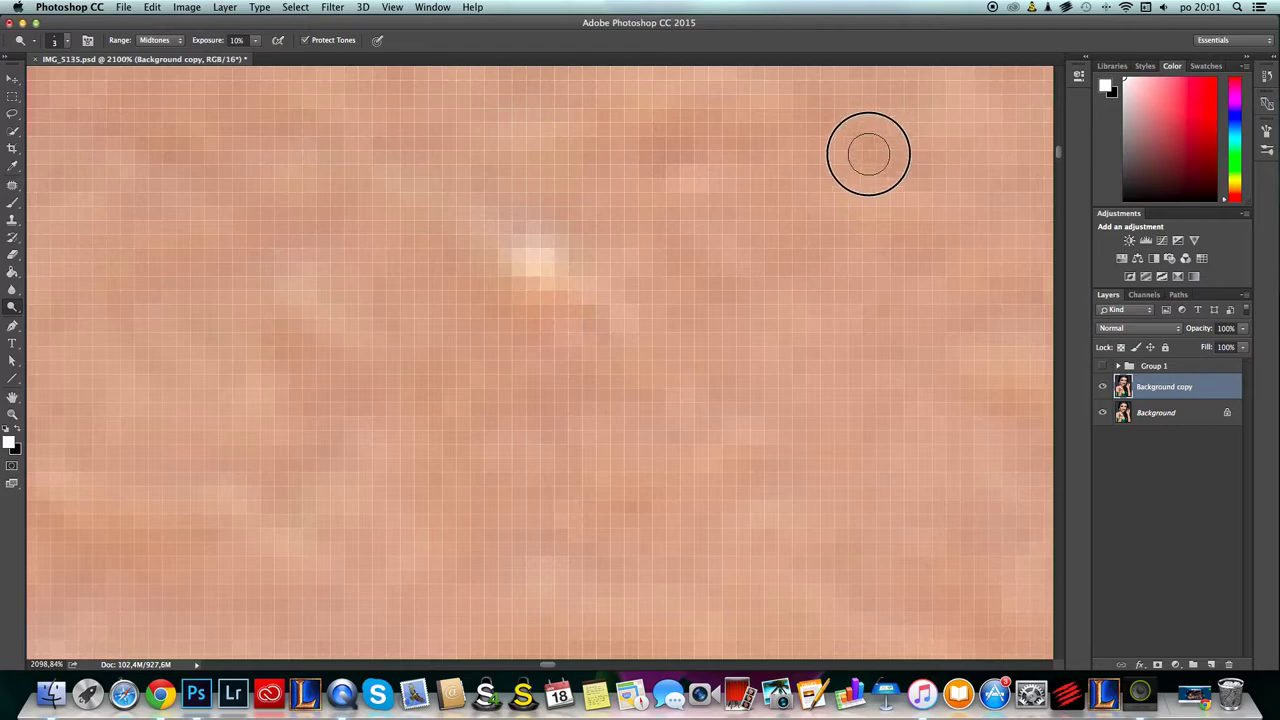
left_click(672, 240)
left_click(571, 217)
left_click(506, 171)
left_click(686, 134)
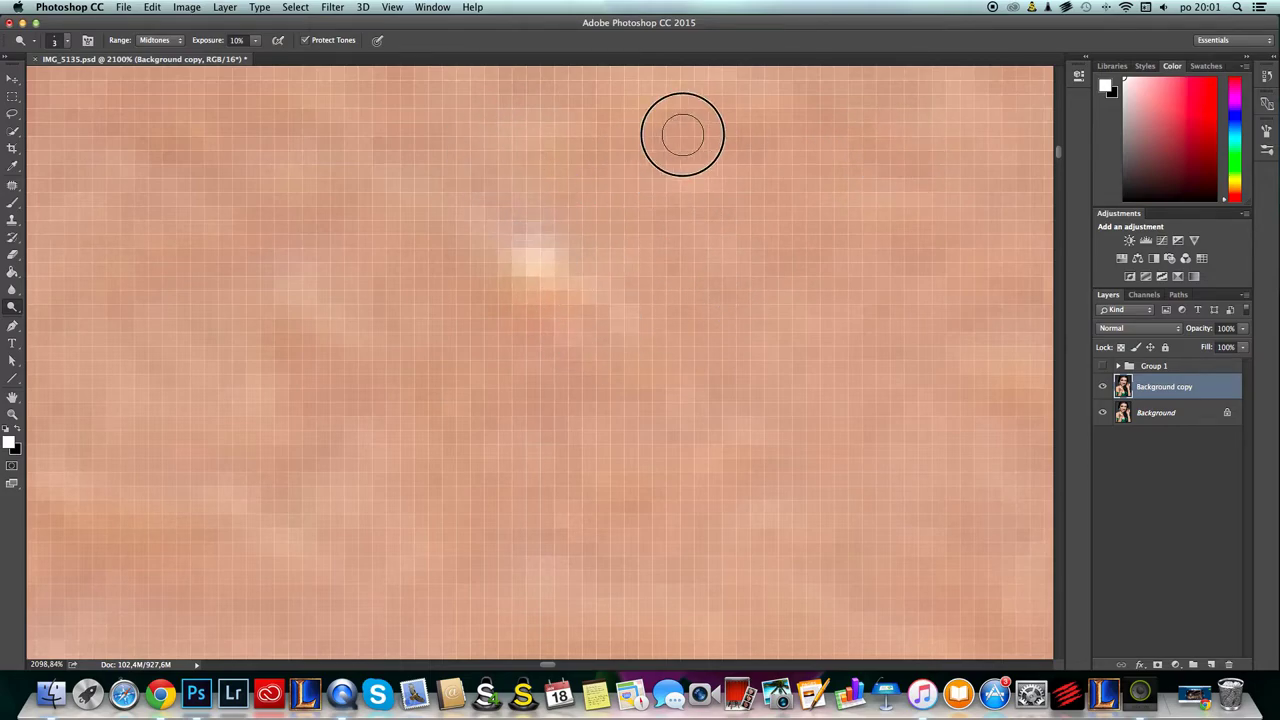
left_click(404, 130)
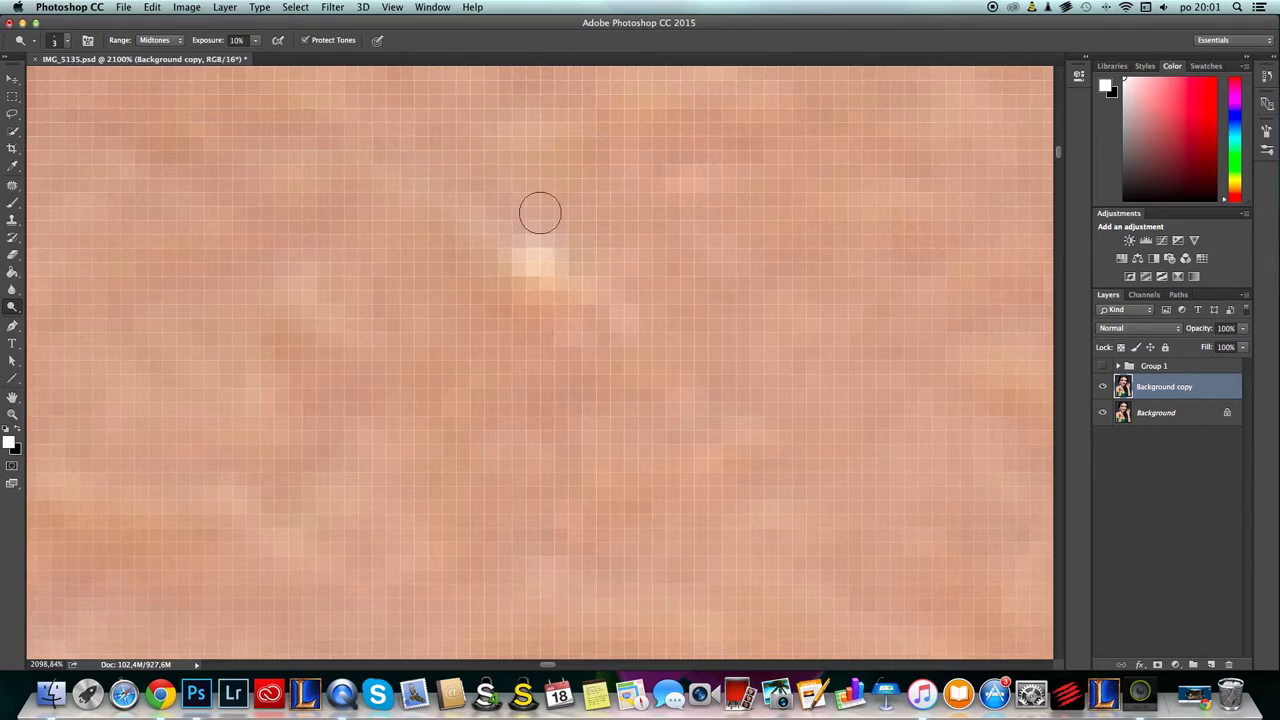
left_click(582, 252)
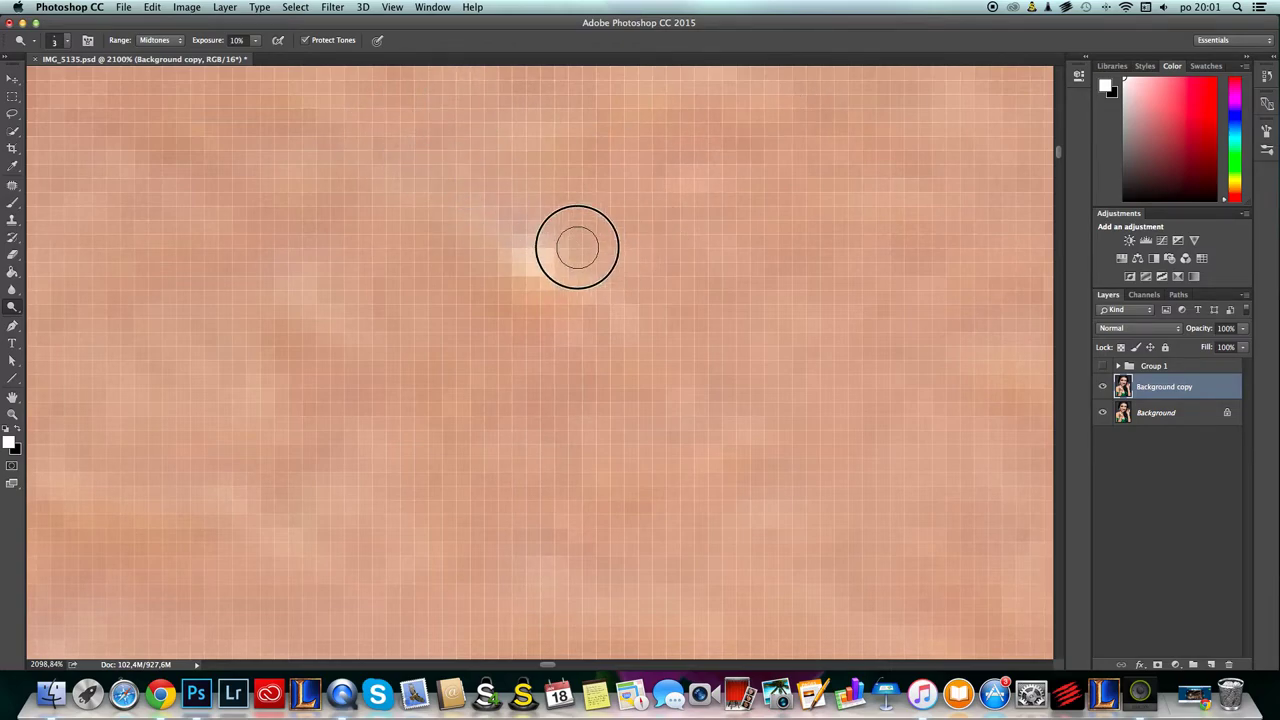
- Set the brush size to 2 px for both the Dodge and Burn tools
right_click(599, 247)
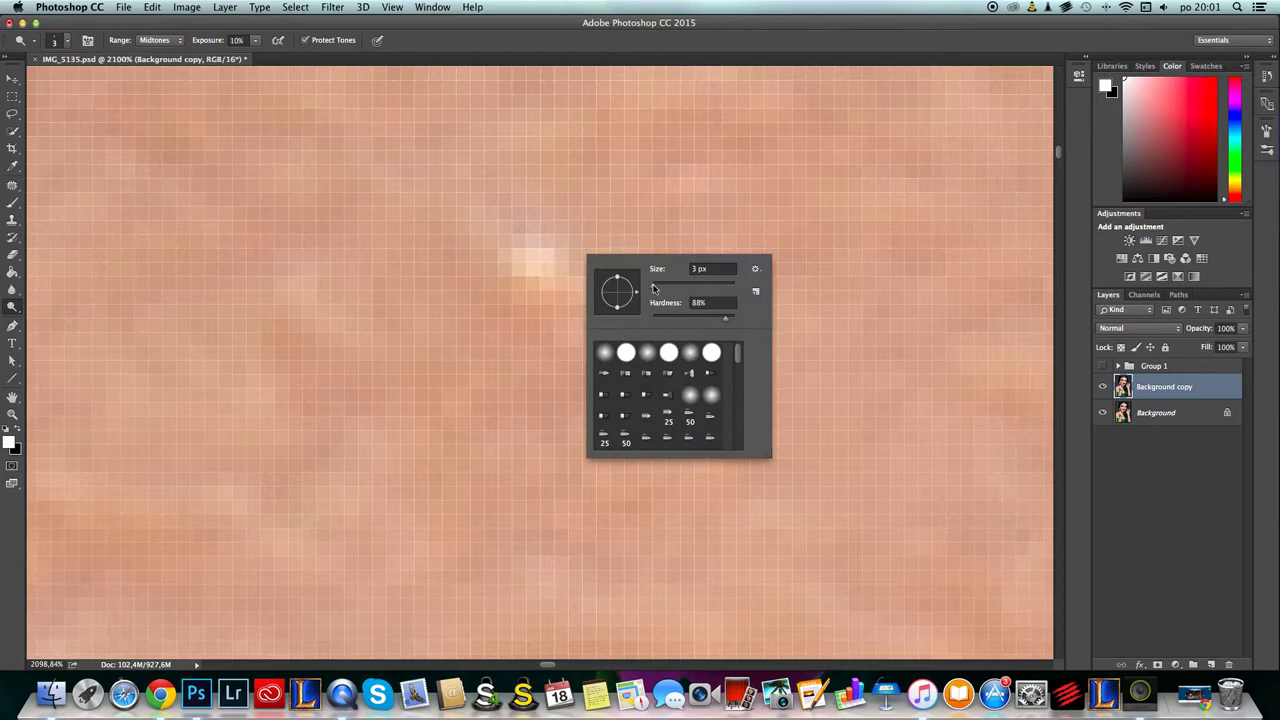
left_click_drag(711, 270, 668, 268)
type("2")
key("Return")
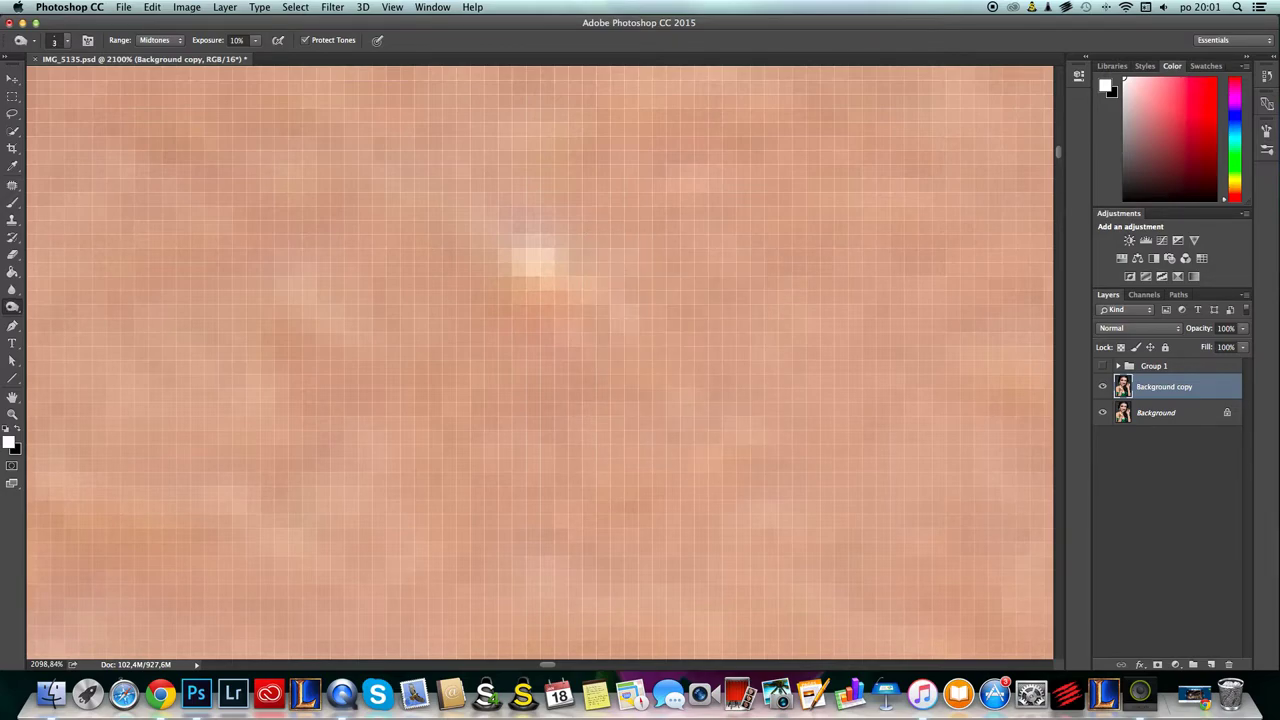
right_click(500, 266)
double_click(634, 303)
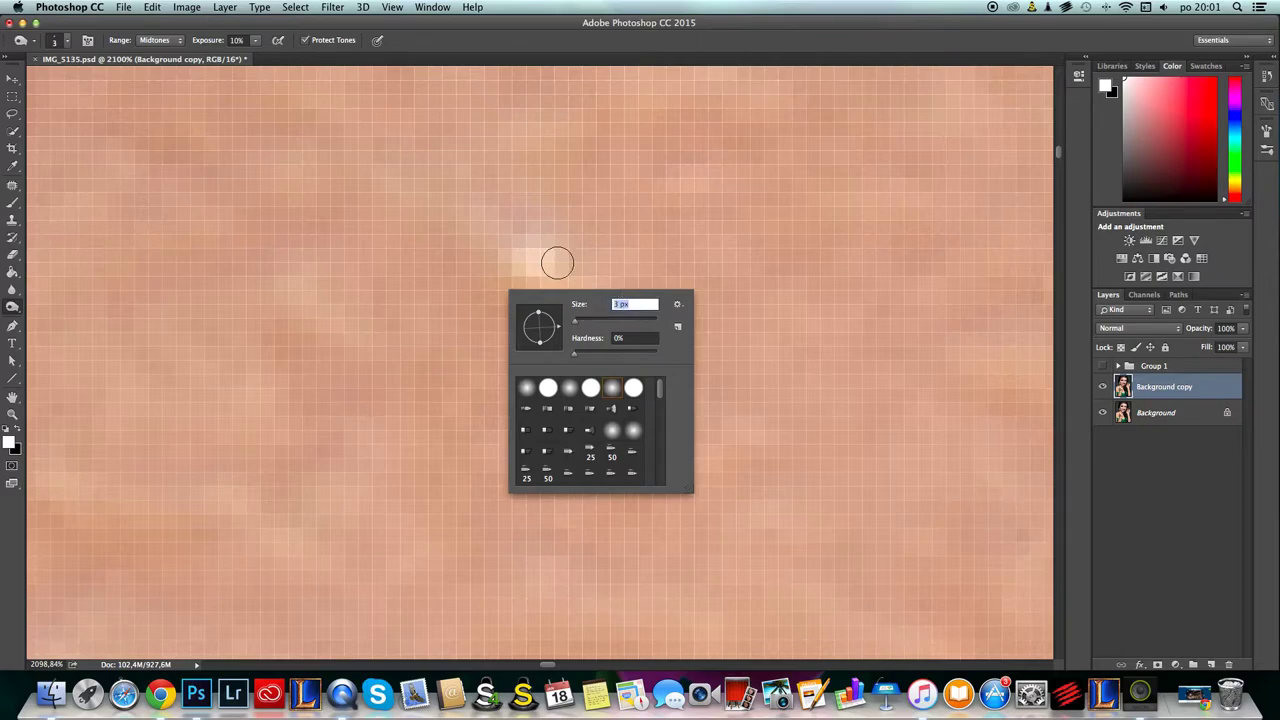
type("2")
key("Return")
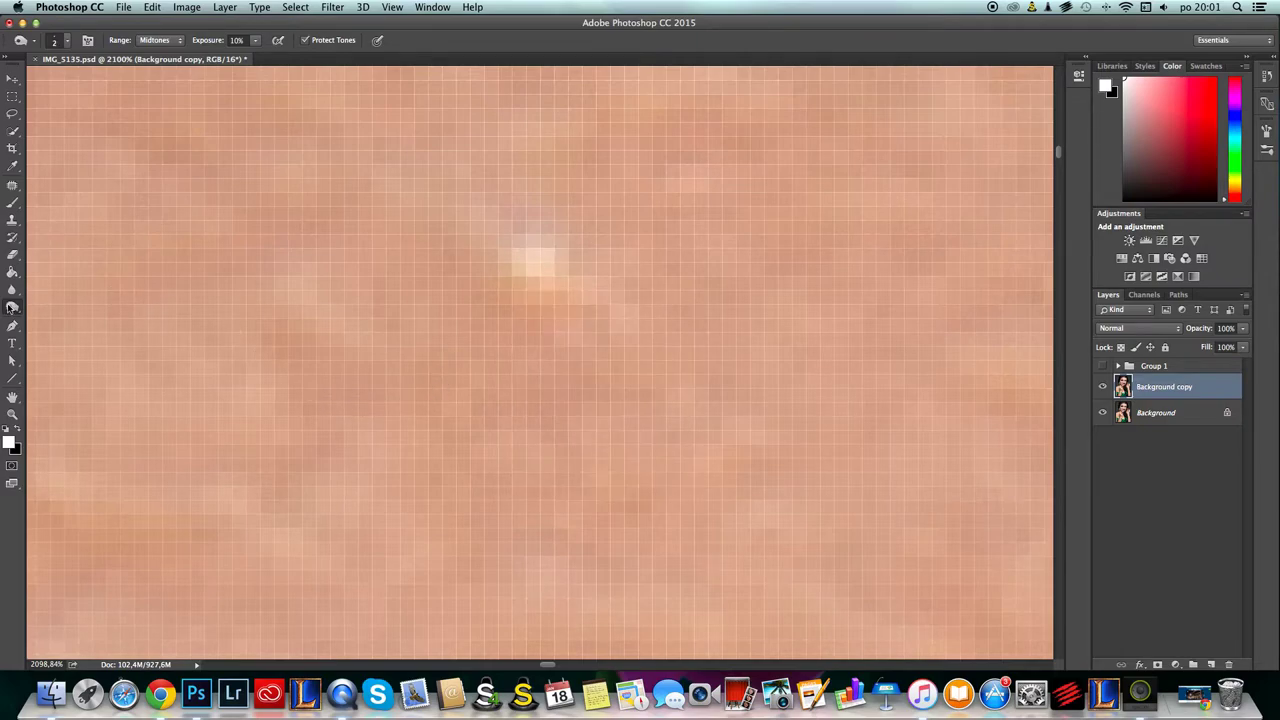
- Burn the bright spot on the forehead with the 2 px Burn tool
left_click(10, 307)
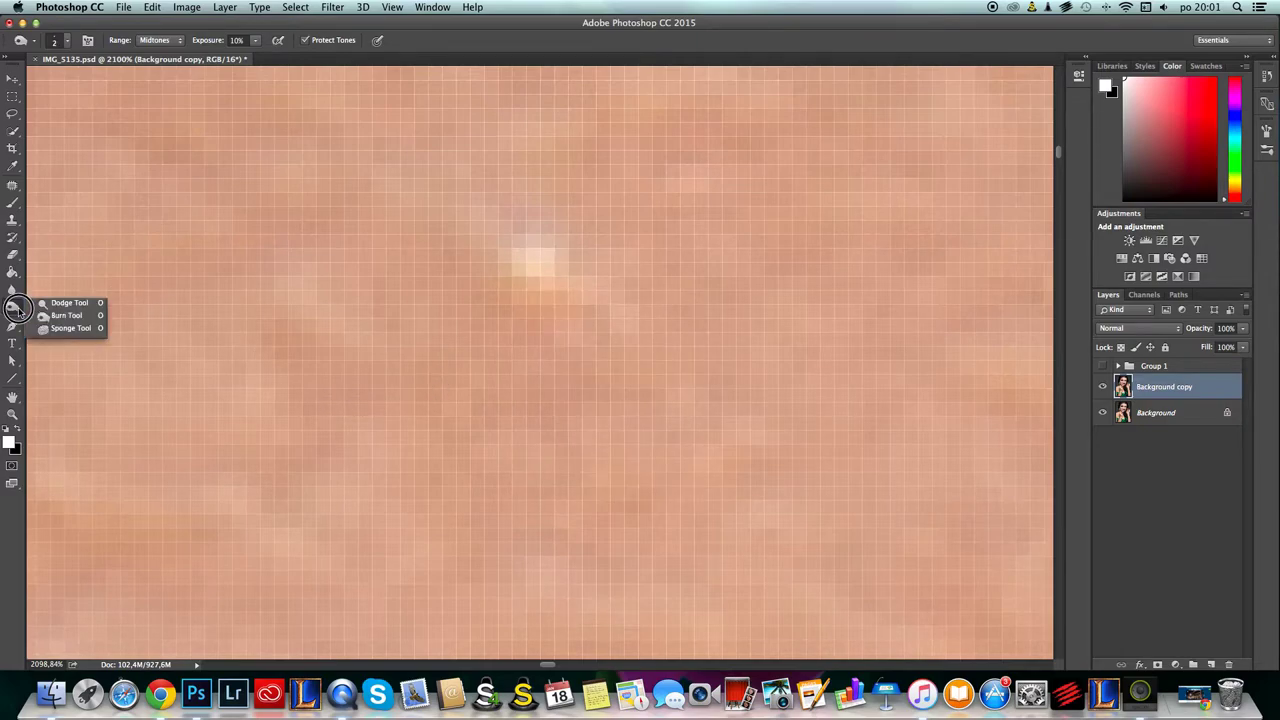
left_click(70, 317)
mouse_move(556, 262)
left_mouse_down()
mouse_move(526, 254)
mouse_move(534, 263)
mouse_move(534, 249)
mouse_move(533, 268)
mouse_move(541, 253)
left_mouse_up()
- Toggle the Background copy layer's visibility to compare the forehead before and after dodging and burning
left_click_drag(678, 309, 590, 340)
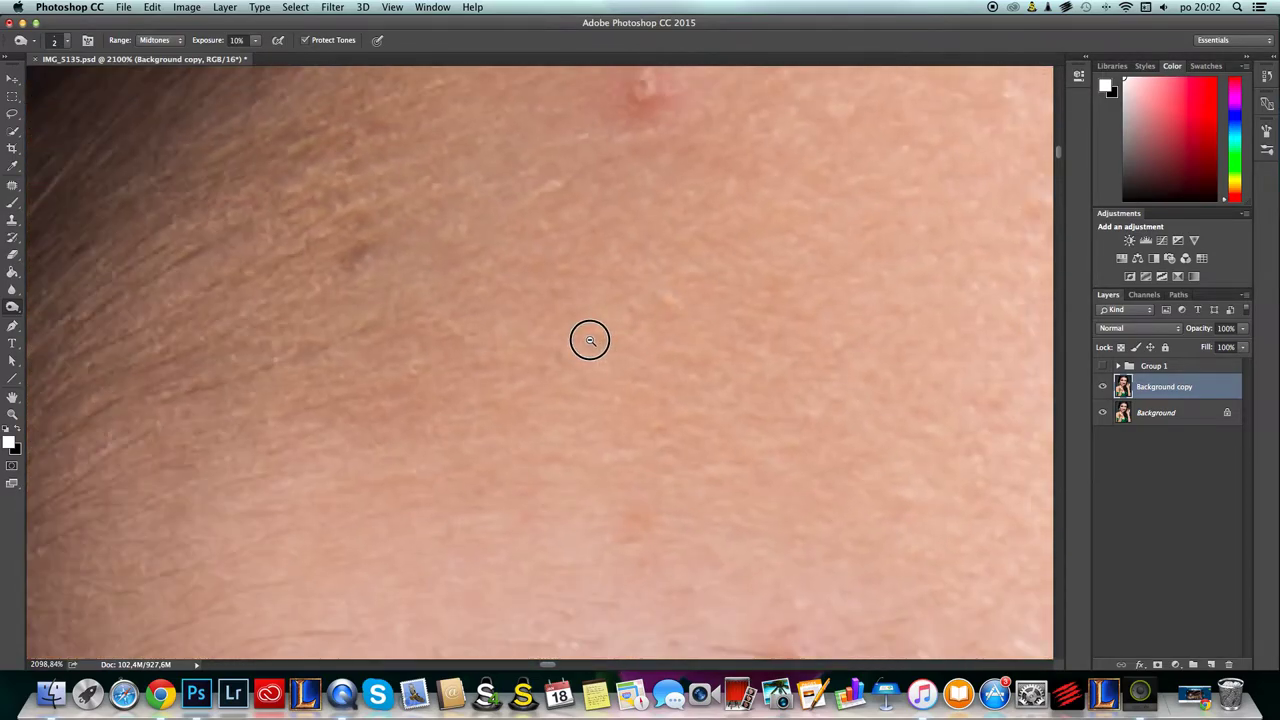
left_click(1104, 389)
left_click(1104, 390)
left_click(1104, 389)
left_click(1102, 390)
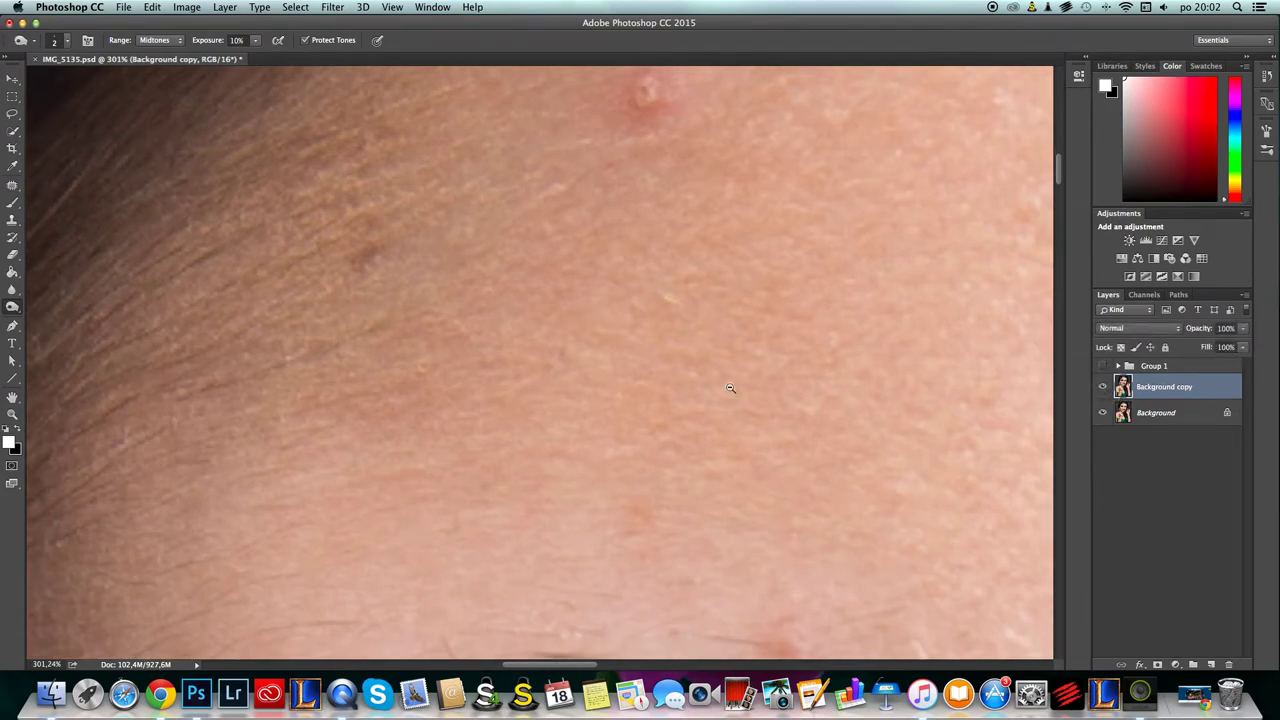
- Switch back to the Dodge tool and lighten small dark patches across the forehead with the 2 px brush
left_click_drag(652, 424, 616, 418)
left_click_drag(710, 376, 720, 304)
left_click_drag(596, 298, 695, 162)
key("shift+o")
left_click_drag(482, 210, 500, 228)
left_click_drag(504, 234, 575, 252)
mouse_move(552, 317)
left_mouse_down()
mouse_move(548, 370)
mouse_move(565, 302)
left_mouse_up()
mouse_move(523, 429)
left_mouse_down()
mouse_move(677, 160)
mouse_move(567, 290)
left_mouse_up()
mouse_move(606, 233)
left_mouse_down()
mouse_move(634, 180)
mouse_move(664, 192)
mouse_move(642, 192)
left_mouse_up()
scroll(591, 276, "down", 5)
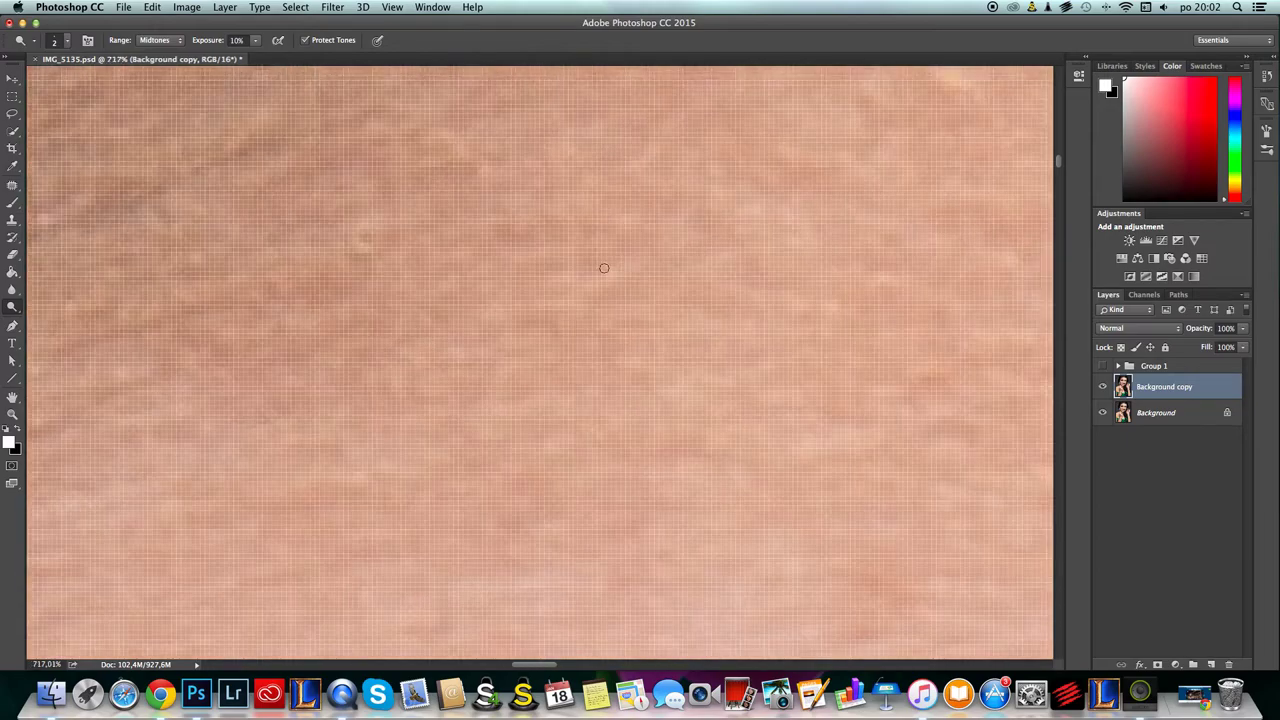
left_click_drag(705, 221, 711, 227)
left_click_drag(561, 208, 614, 303)
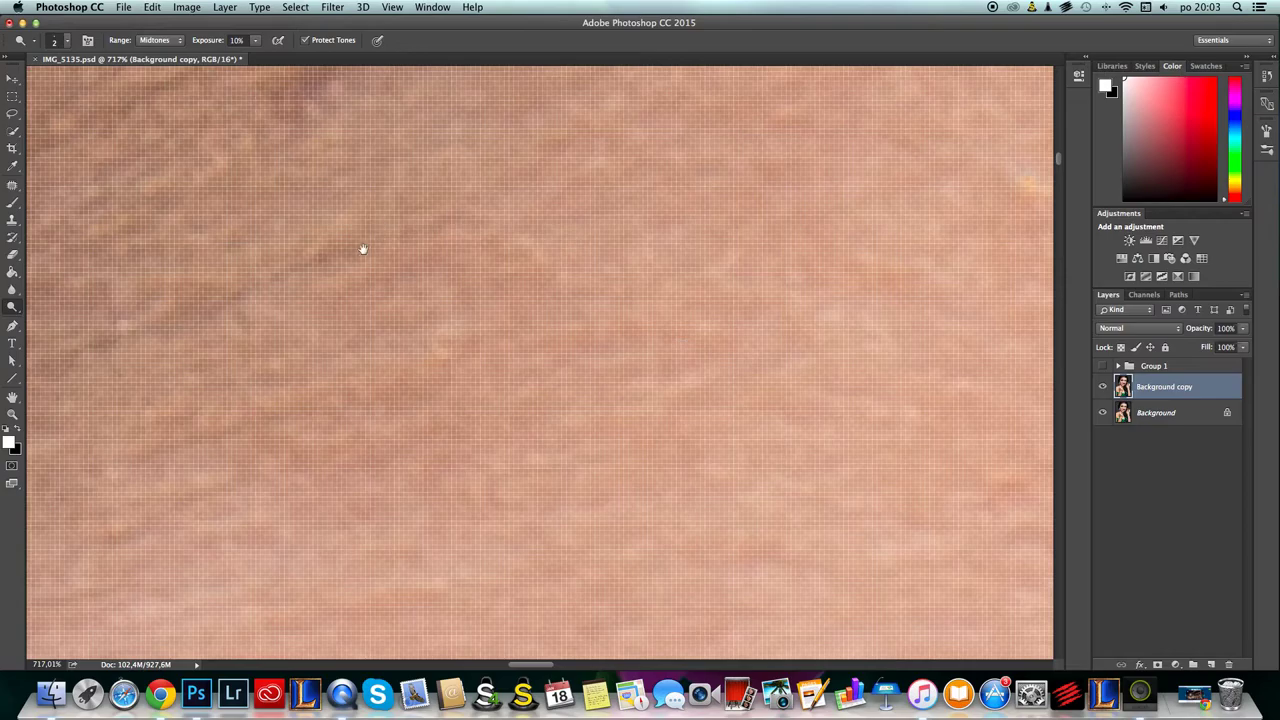
- Enlarge the Dodge brush to 6 px and lighten the dark spot on the forehead near the hairline
left_click_drag(370, 242, 556, 232)
scroll(580, 214, "up", 3)
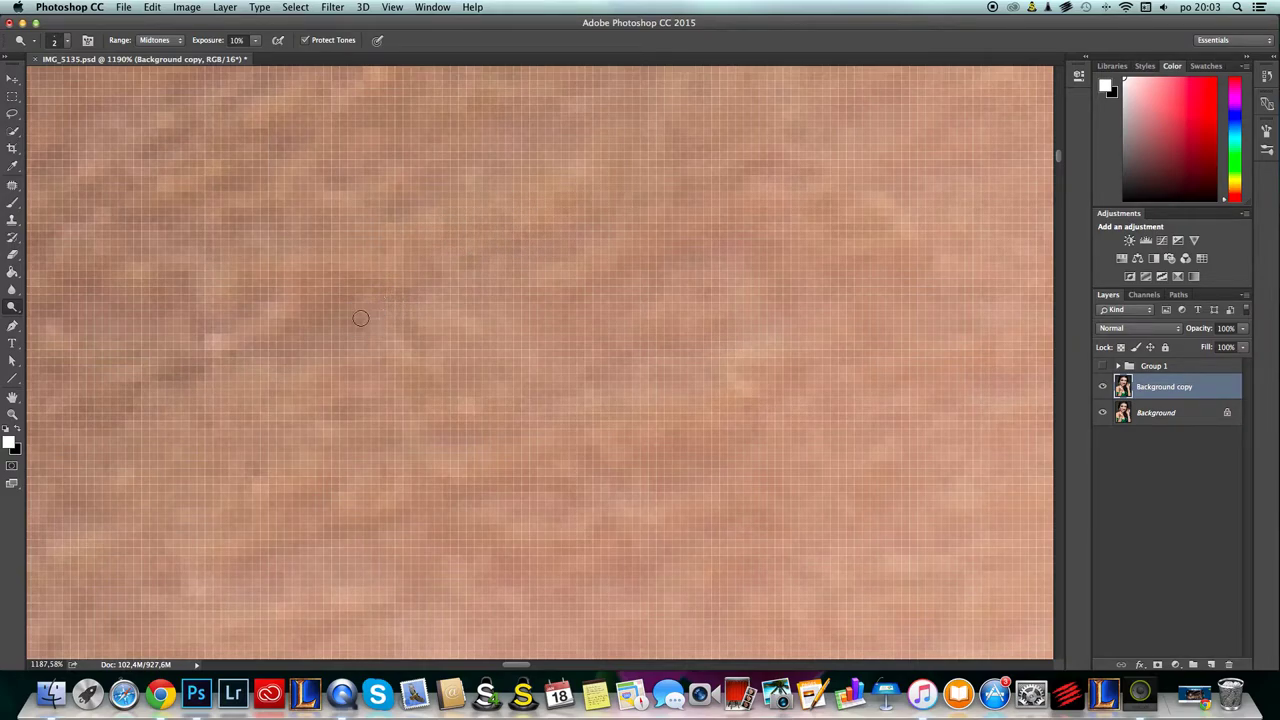
scroll(671, 311, "down", 10)
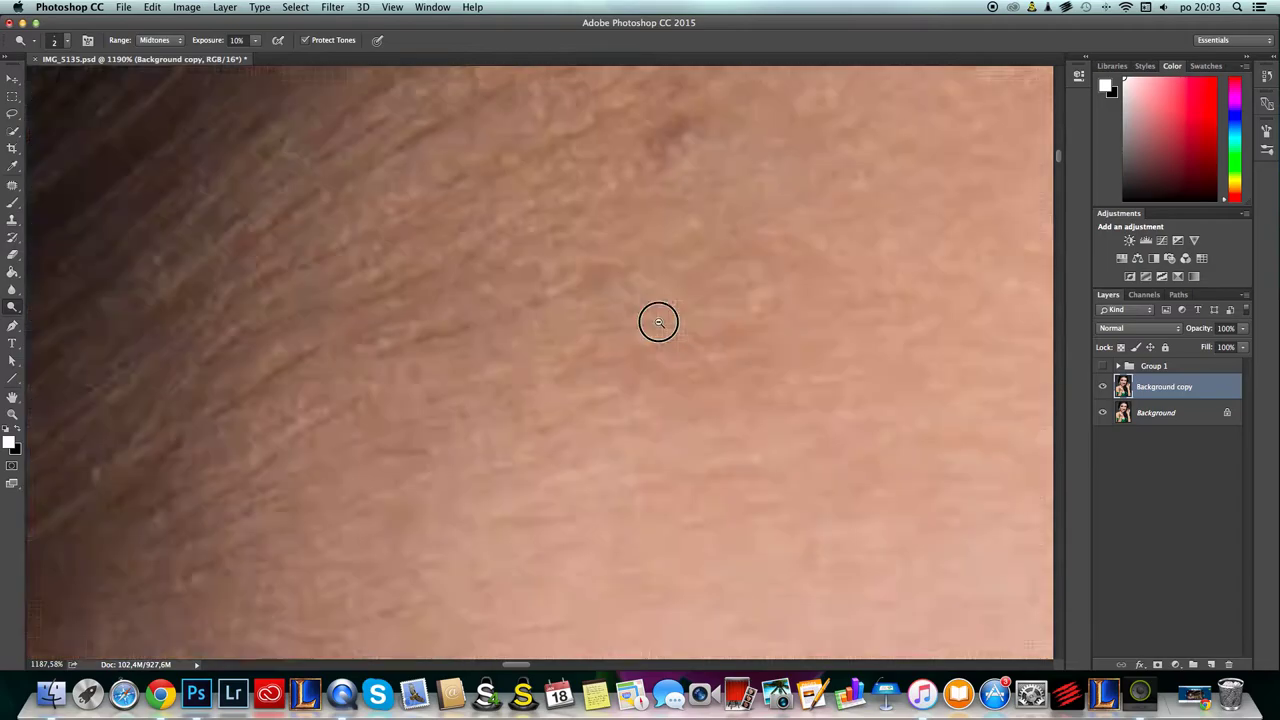
scroll(840, 267, "up", 7)
right_click(570, 237)
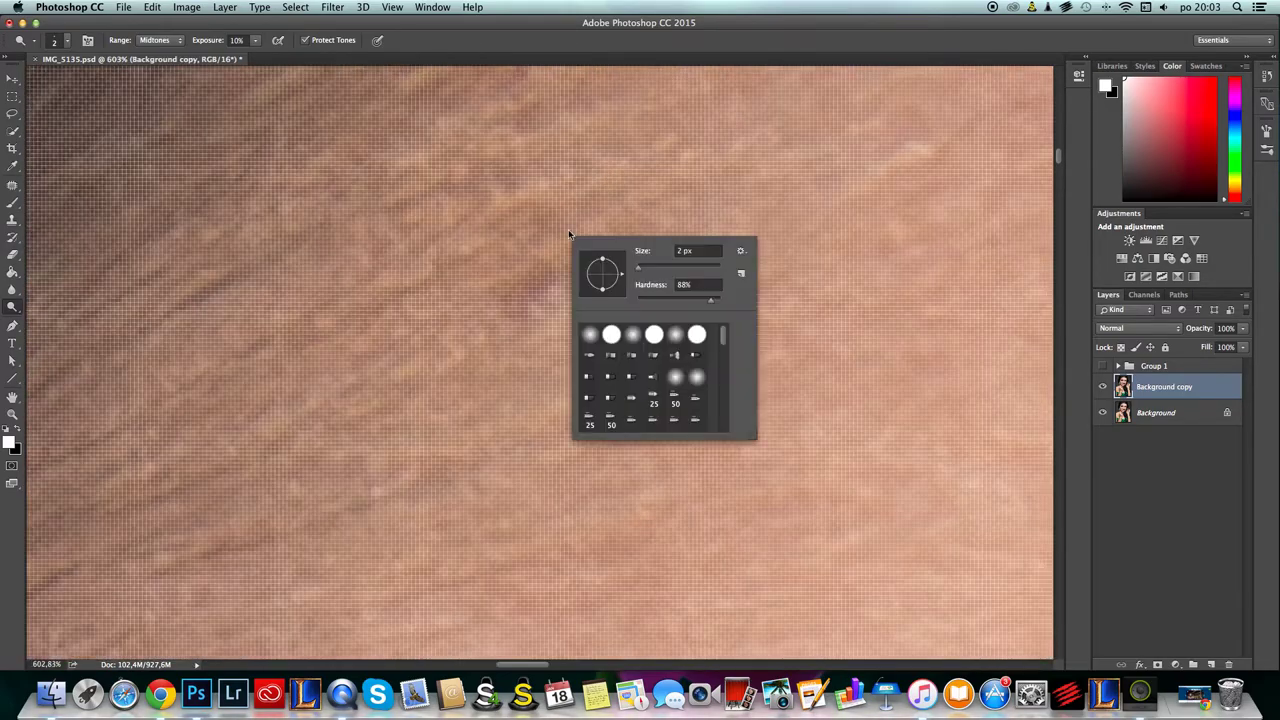
left_click_drag(640, 270, 638, 262)
left_click(629, 226)
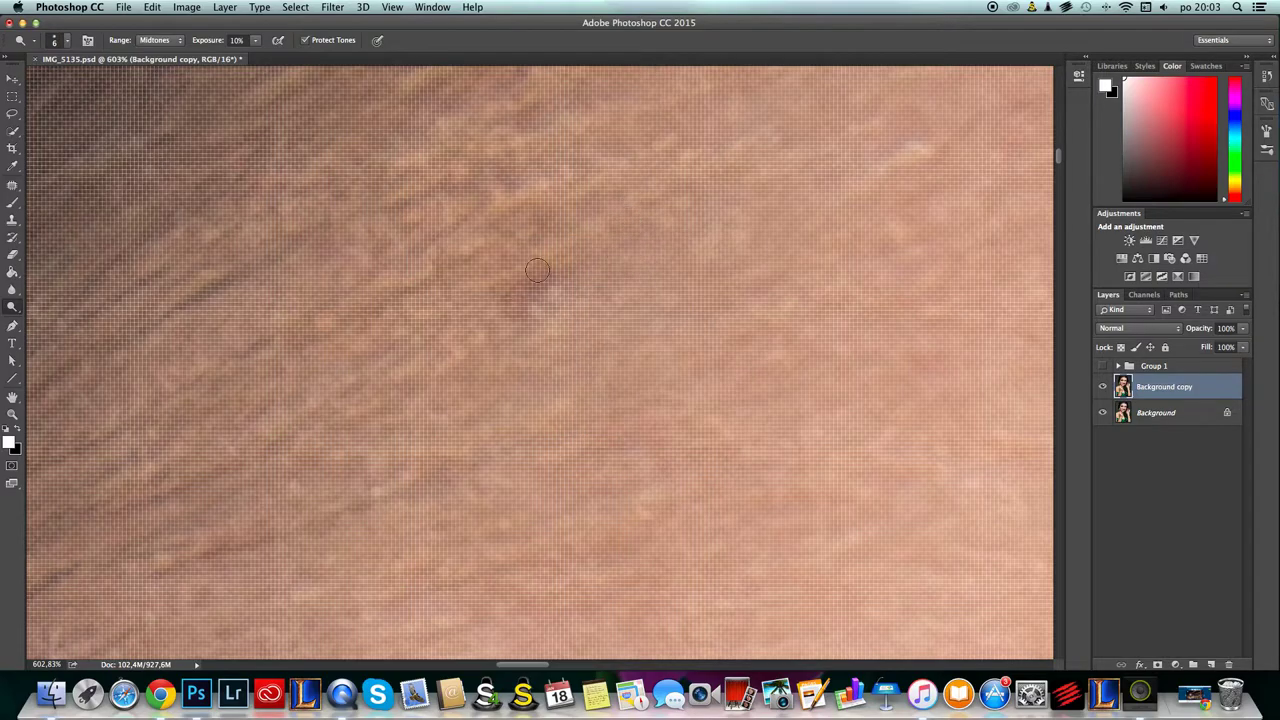
left_click_drag(563, 261, 522, 286)
left_click_drag(560, 219, 524, 231)
left_click_drag(508, 236, 486, 246)
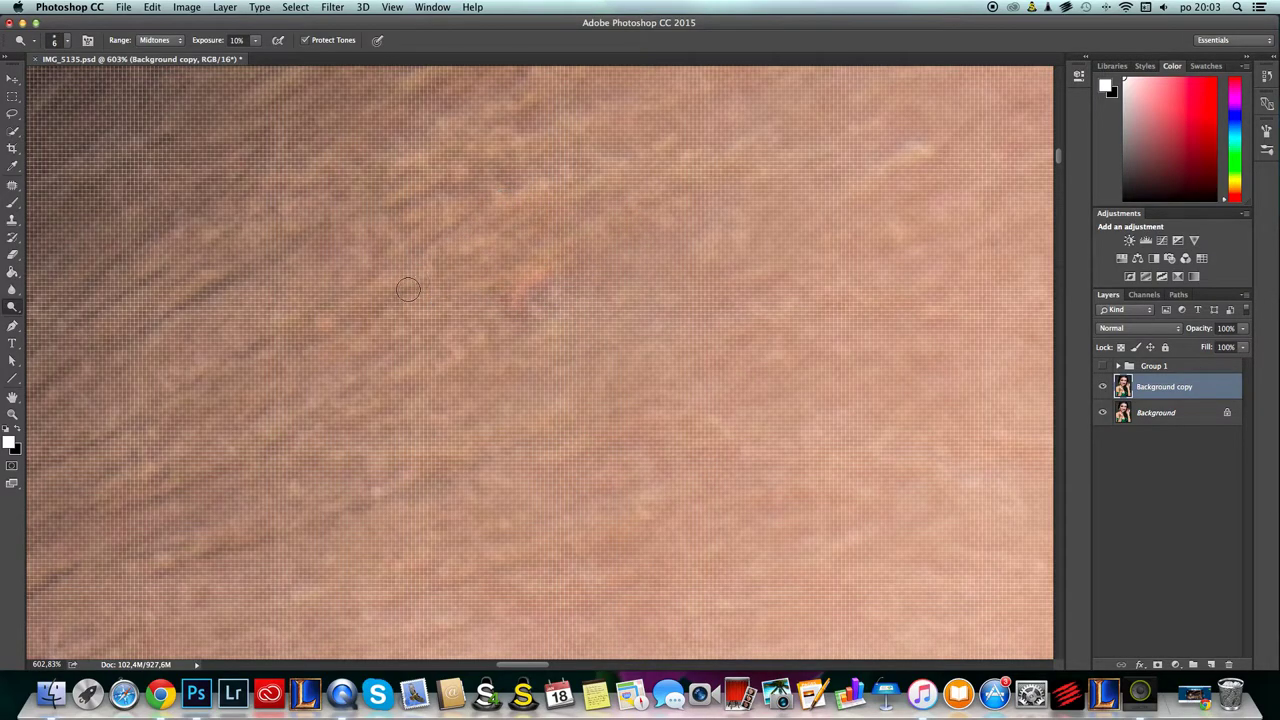
left_click(518, 251)
left_click_drag(577, 314, 557, 343)
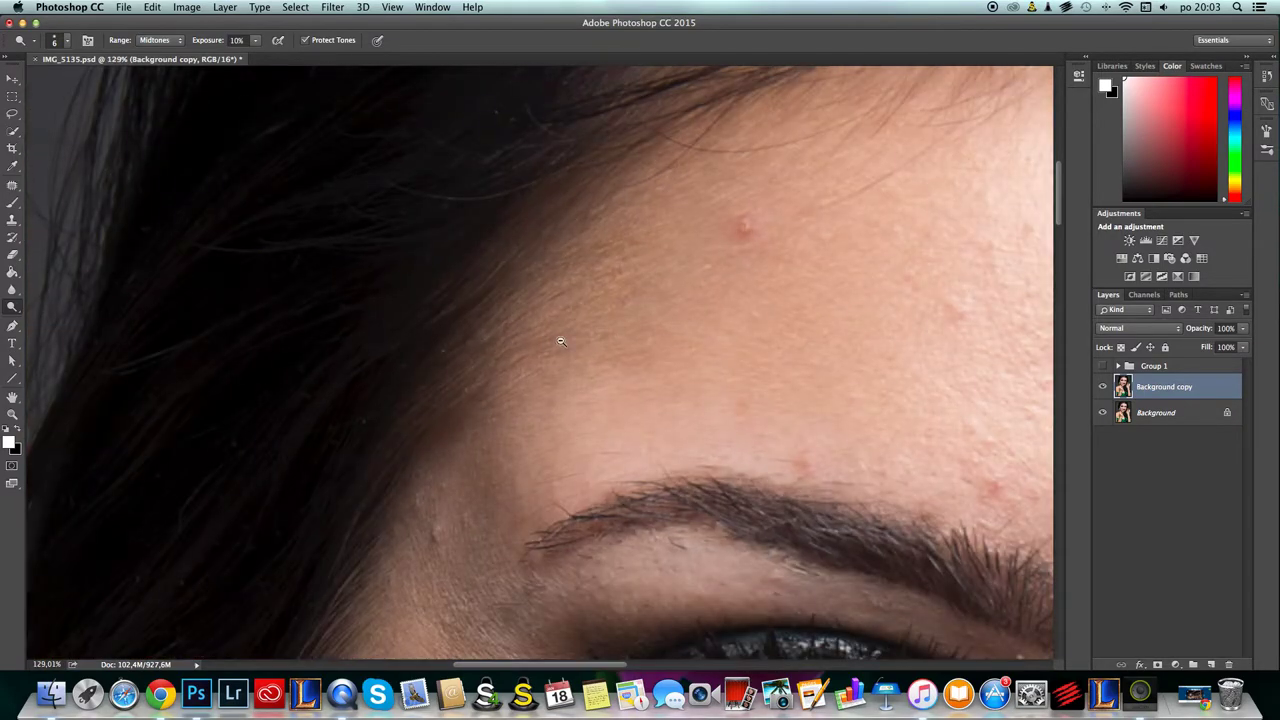
- Lighten the dark edges of the reddish blemish on the upper forehead with the 6 px Dodge brush
left_click_drag(772, 222, 797, 215)
scroll(750, 220, "up", 5)
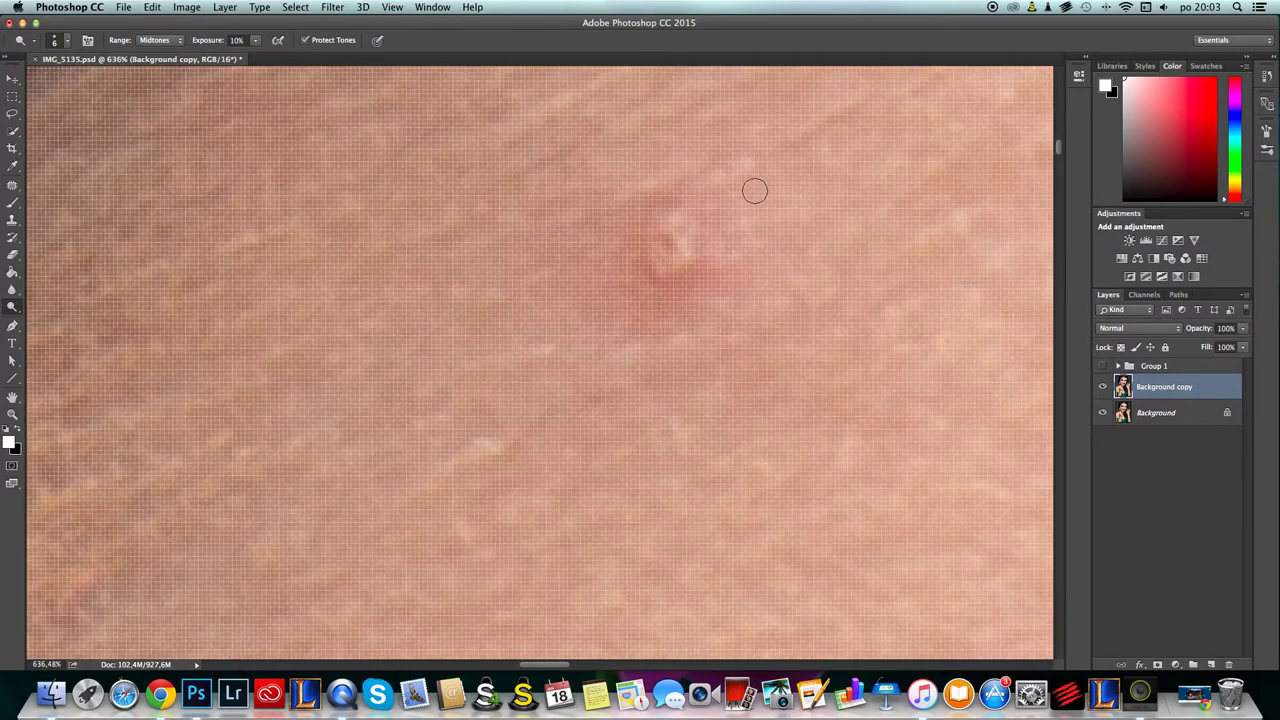
left_click(645, 269)
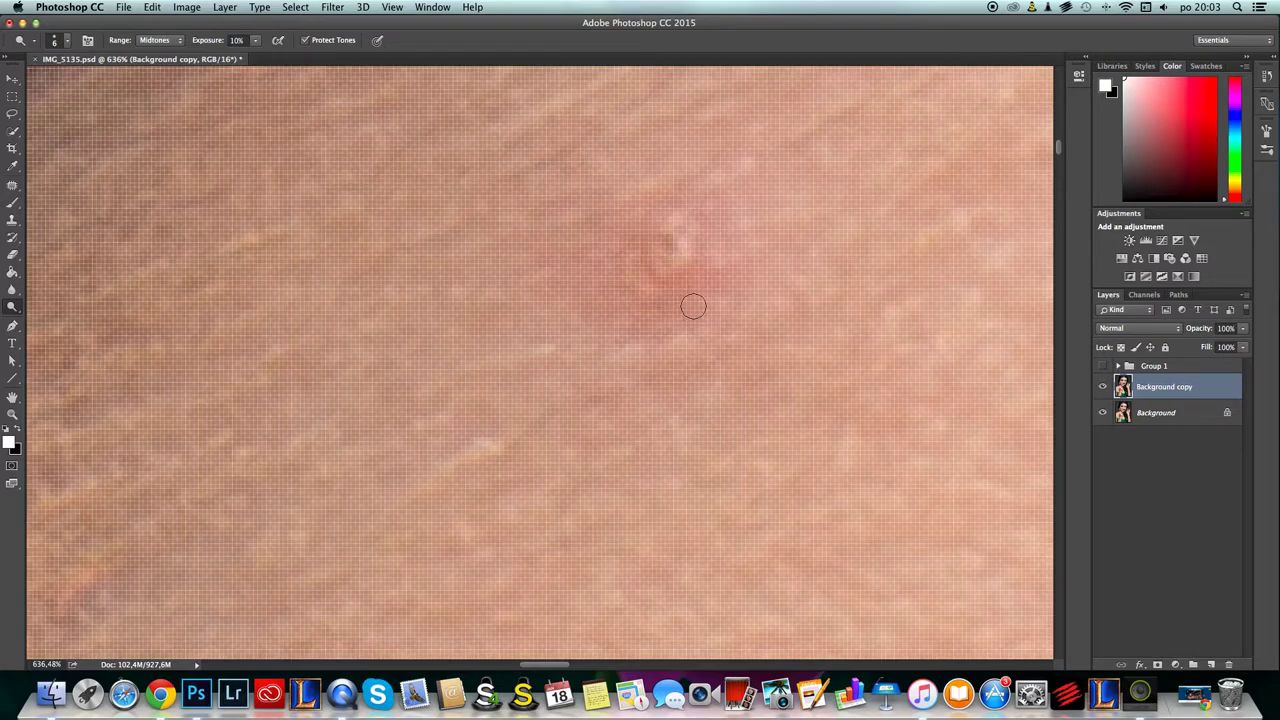
left_click(664, 334)
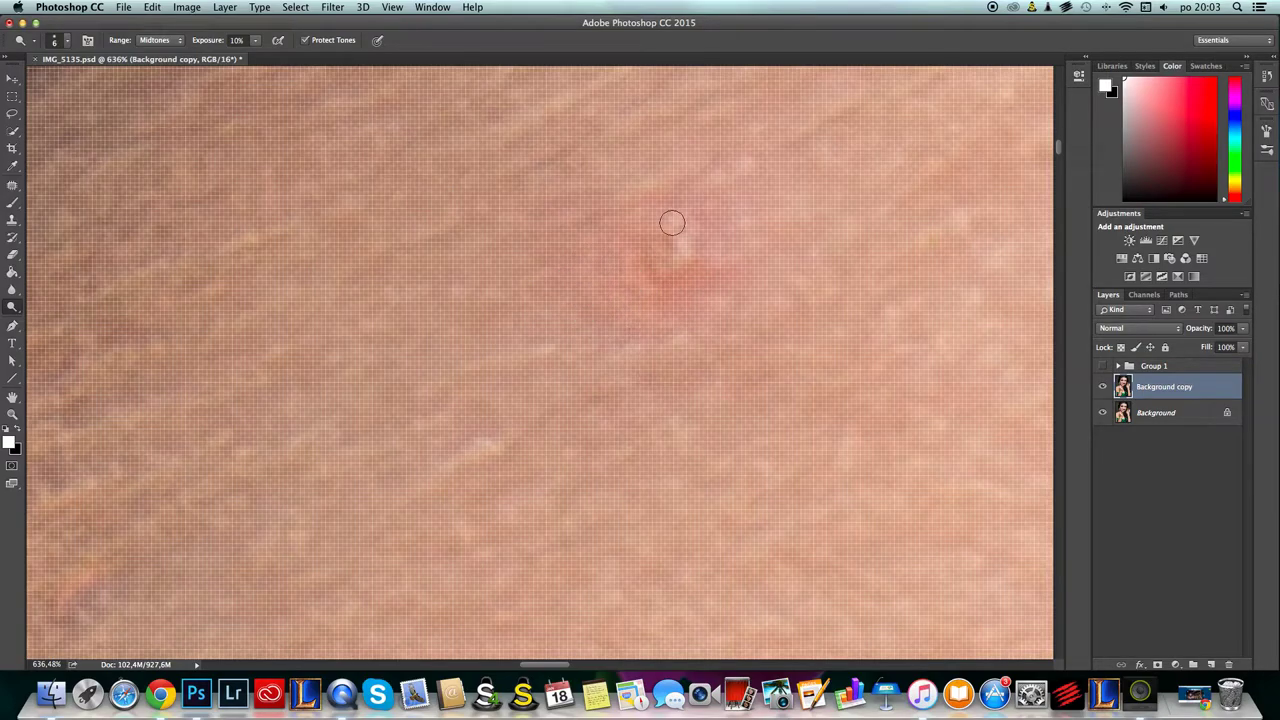
- Switch to the Burn tool and darken the bright pixels inside the reddish blemish with a 2 px brush
scroll(697, 271, "up", 7)
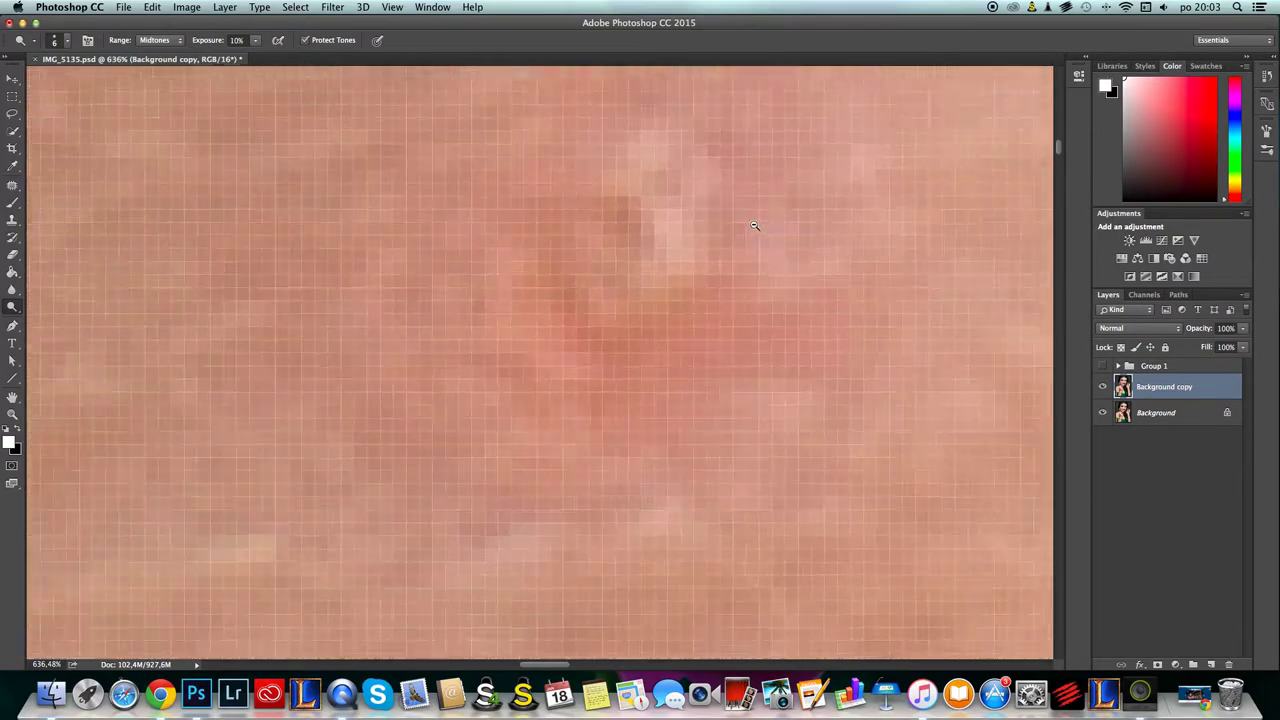
key("shift+o")
key("shift+o")
key("shift+o")
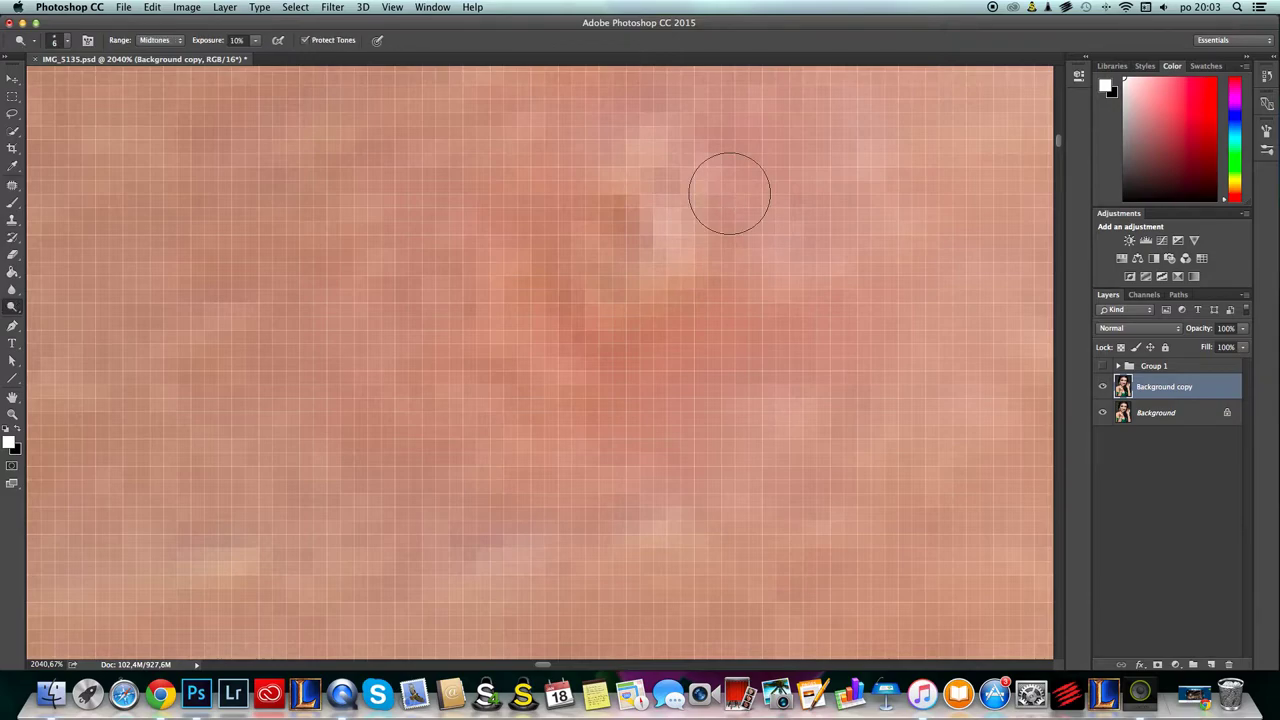
left_click(664, 223)
left_click(665, 245)
left_click(672, 248)
left_click(656, 269)
left_click(689, 199)
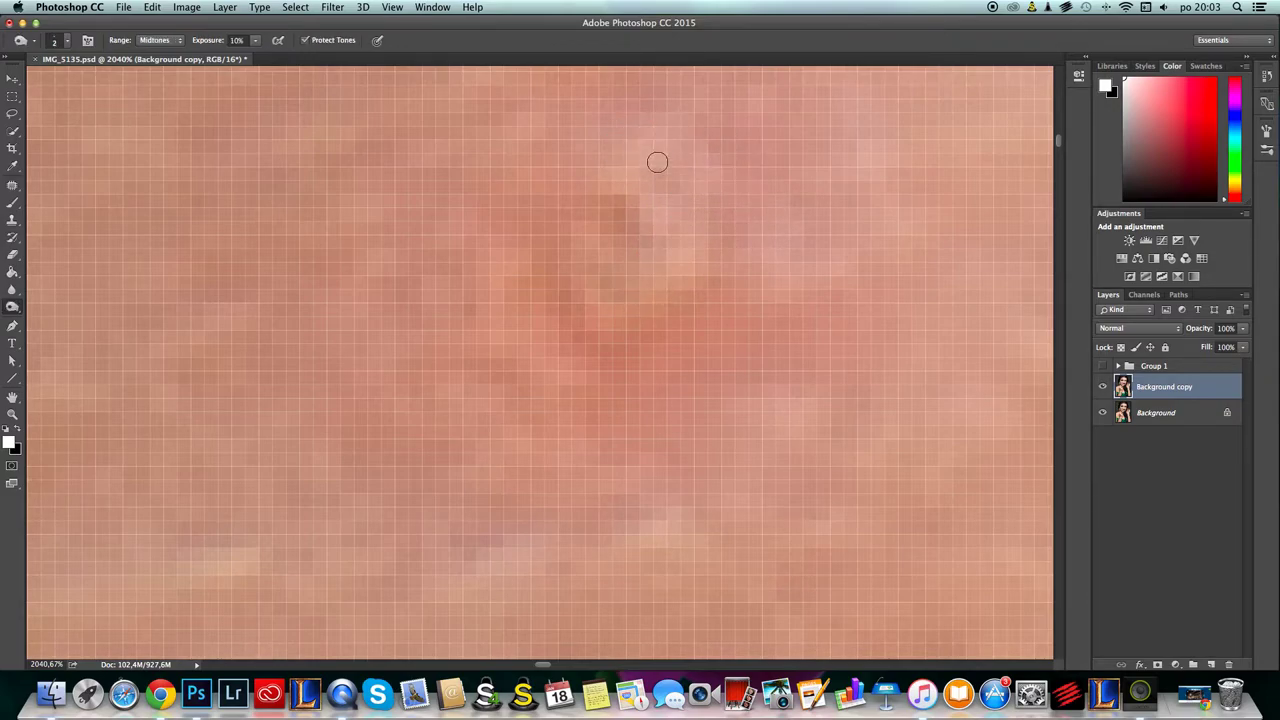
key("bracketleft")
- Burn the small bright speck on the forehead below the blemish with the 2 px brush
left_click(823, 253, "alt")
scroll(823, 263, "down", 4)
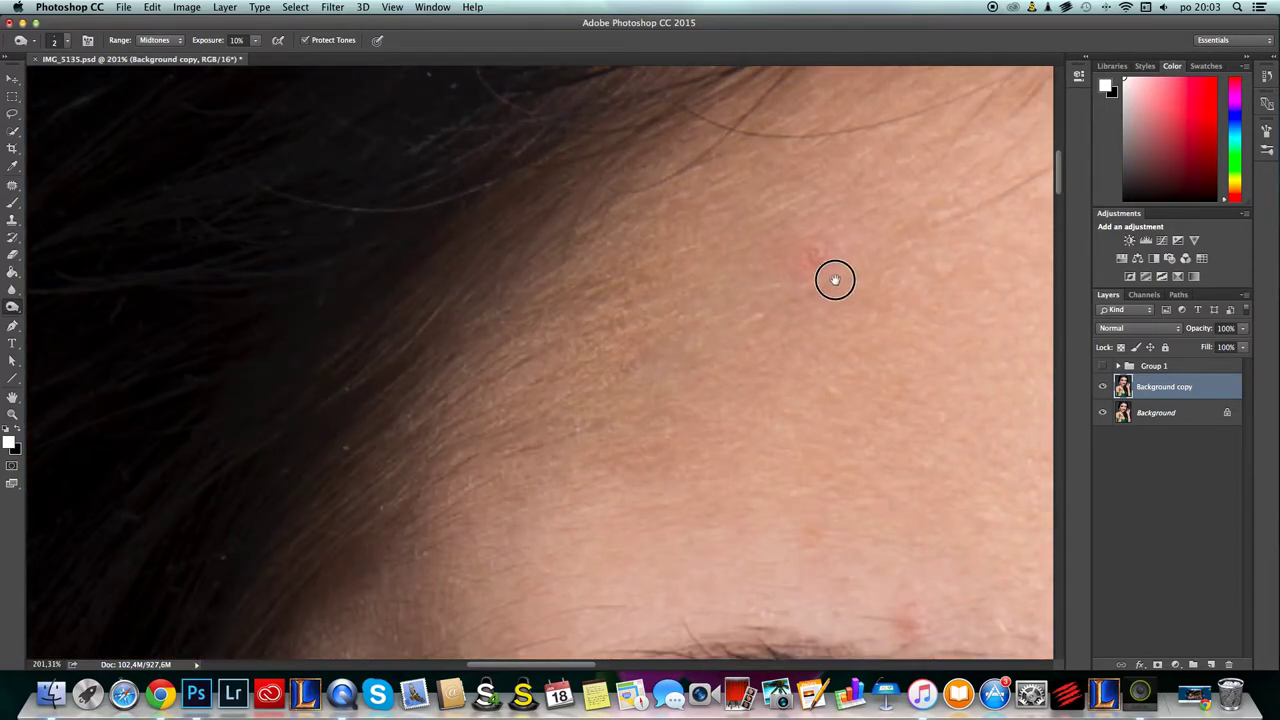
scroll(843, 274, "down", 1)
scroll(773, 287, "up", 4)
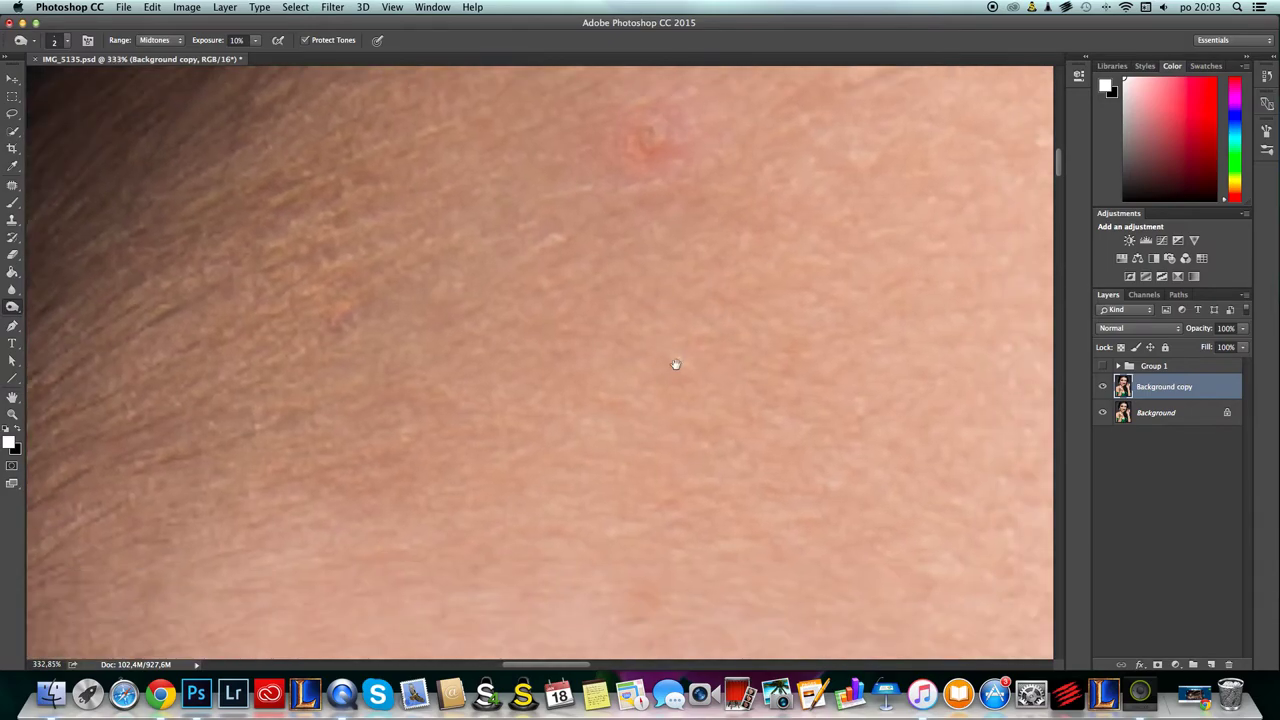
scroll(677, 363, "up", 4)
scroll(715, 318, "up", 3)
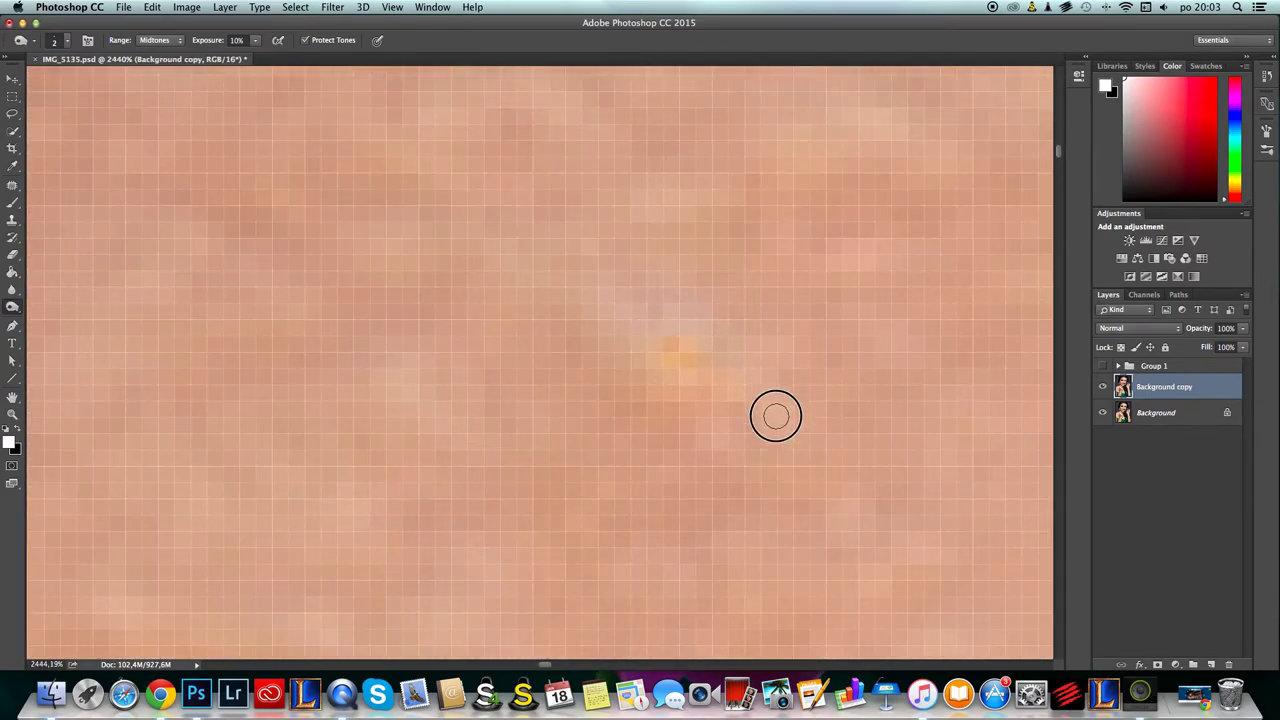
scroll(657, 351, "down", 8)
left_click_drag(724, 329, 662, 351)
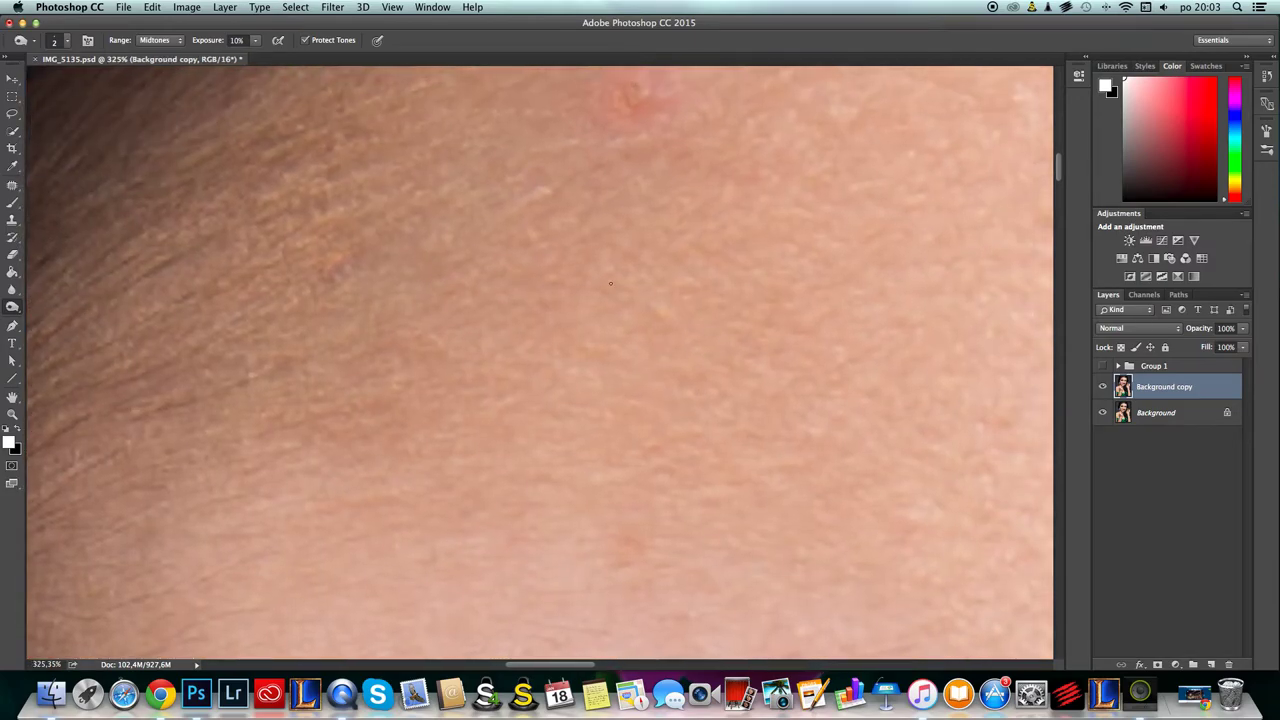
- Switch to the Dodge tool with a 3 px brush and lighten the small dark spot below the reddish blemish
scroll(616, 160, "up", 7)
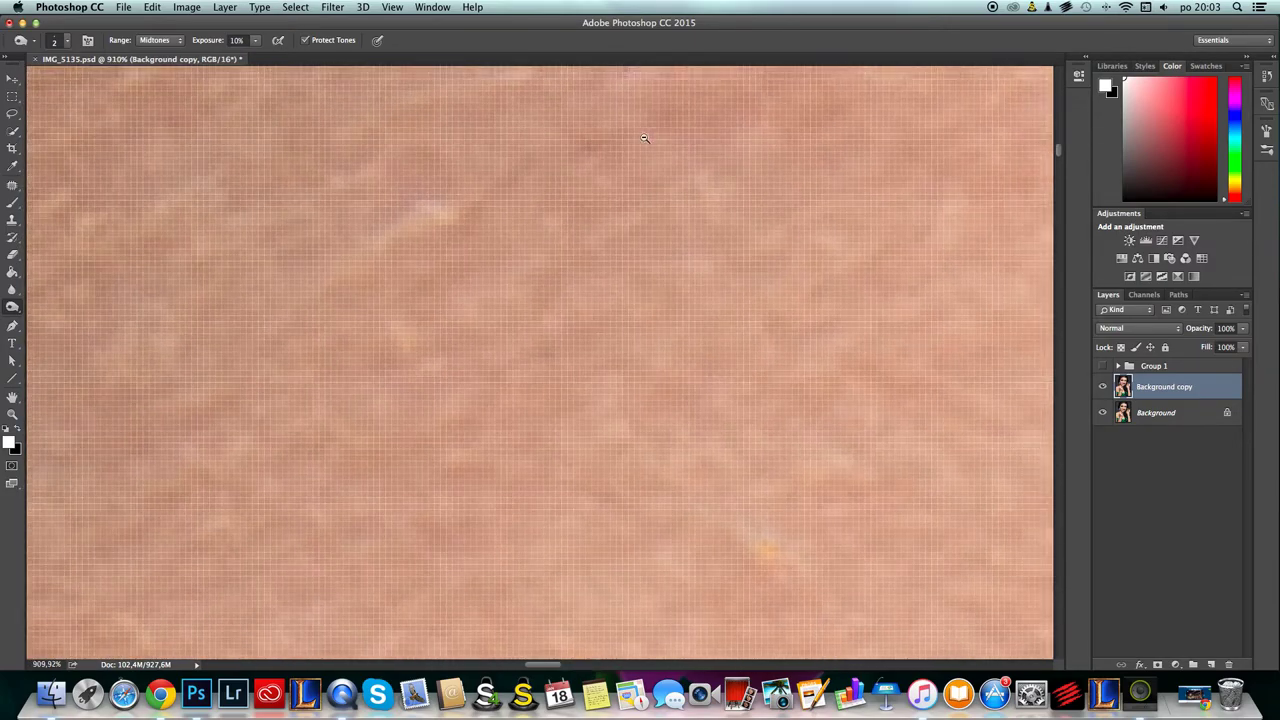
key("bracketright")
key("bracketright")
key("bracketright")
key("bracketright")
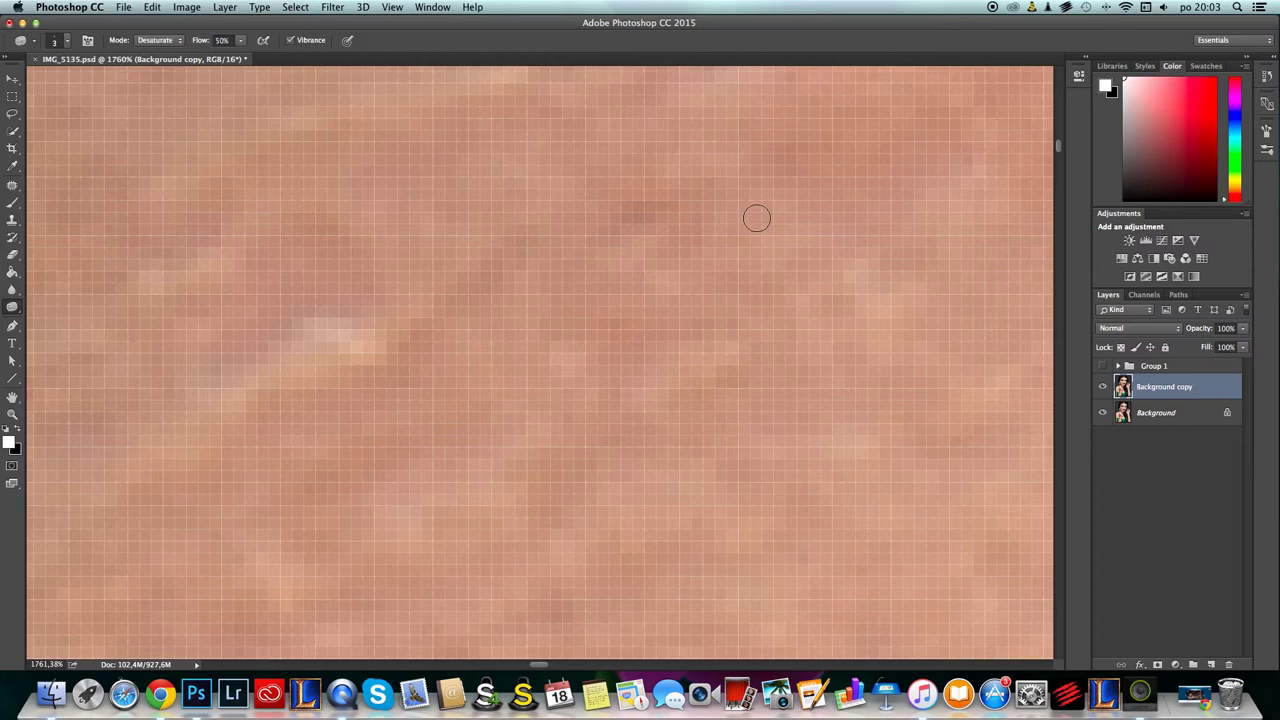
right_click(662, 220)
left_click(775, 234)
type("3")
key("Return")
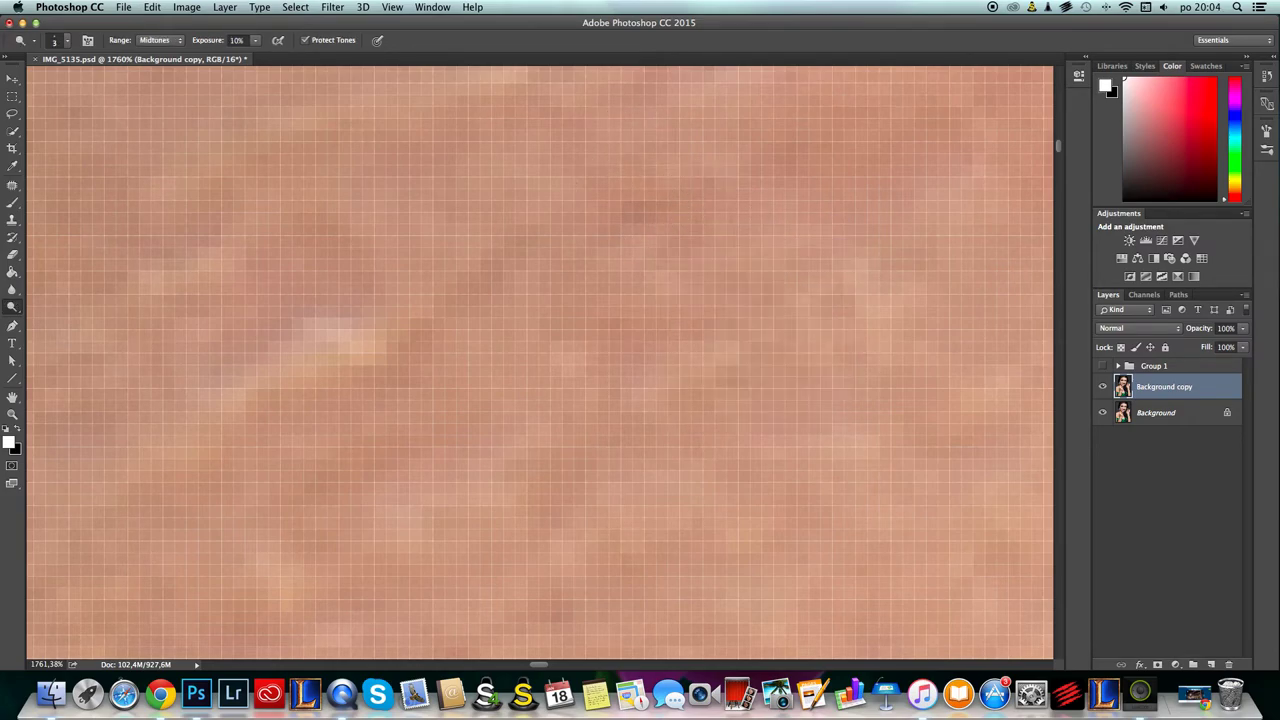
scroll(656, 213, "down", 3)
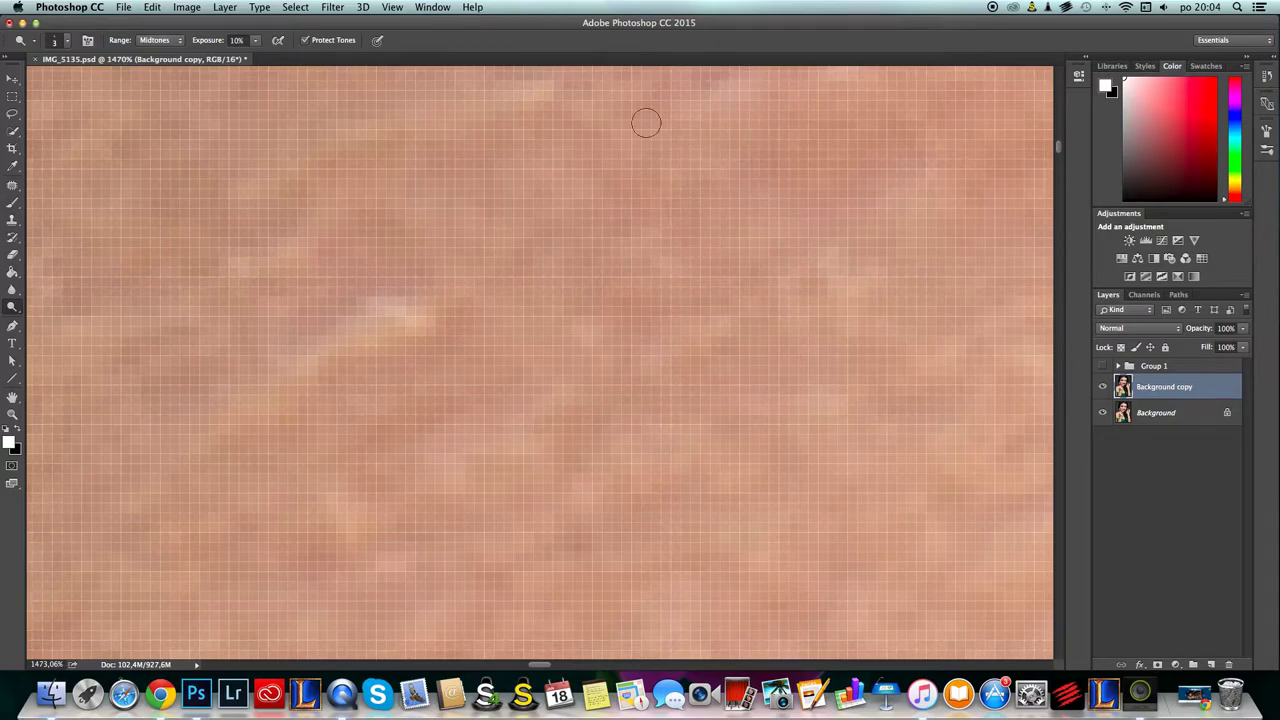
- Dodge the remaining dark patches around the bright streak below the blemish with the 3 px brush
left_click(537, 430)
left_click(730, 348)
left_click(810, 289)
left_click(987, 188)
left_click(409, 270)
left_click(146, 404)
scroll(373, 251, "down", 5)
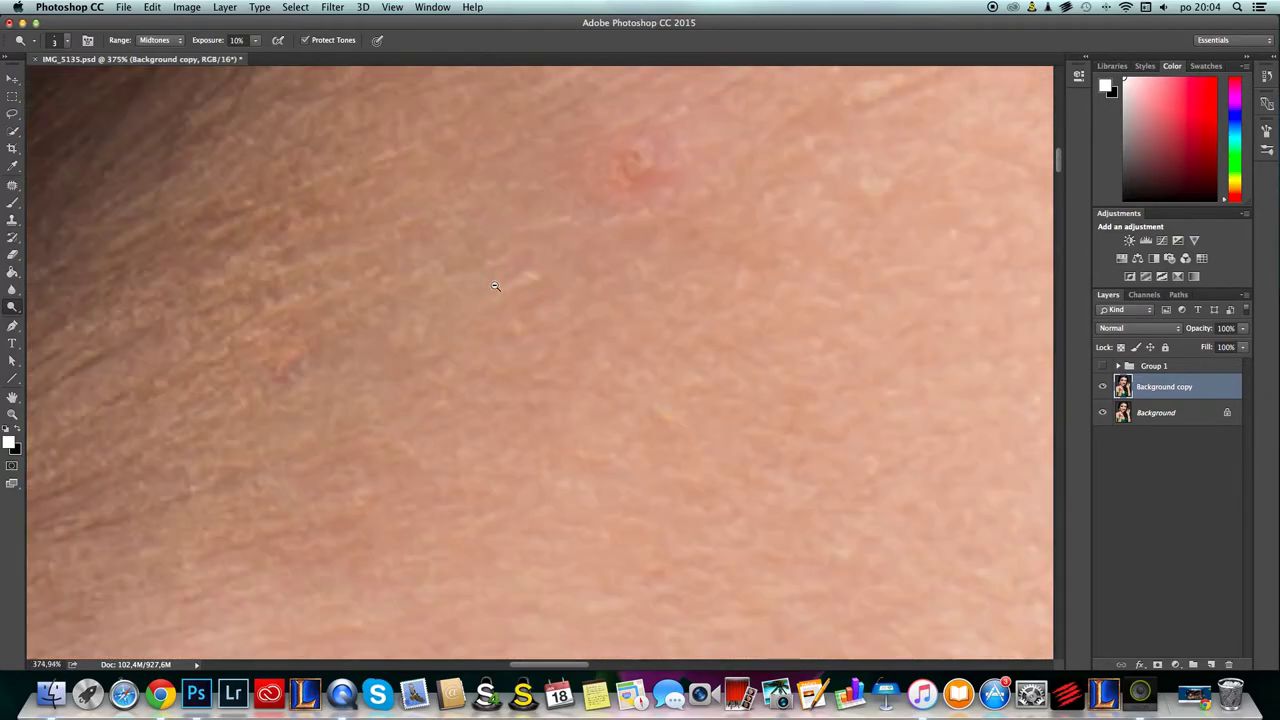
- Dodge the dark pixels within the reddish blemish and burn its bright pixels with the 2 px Burn brush
scroll(651, 151, "up", 10)
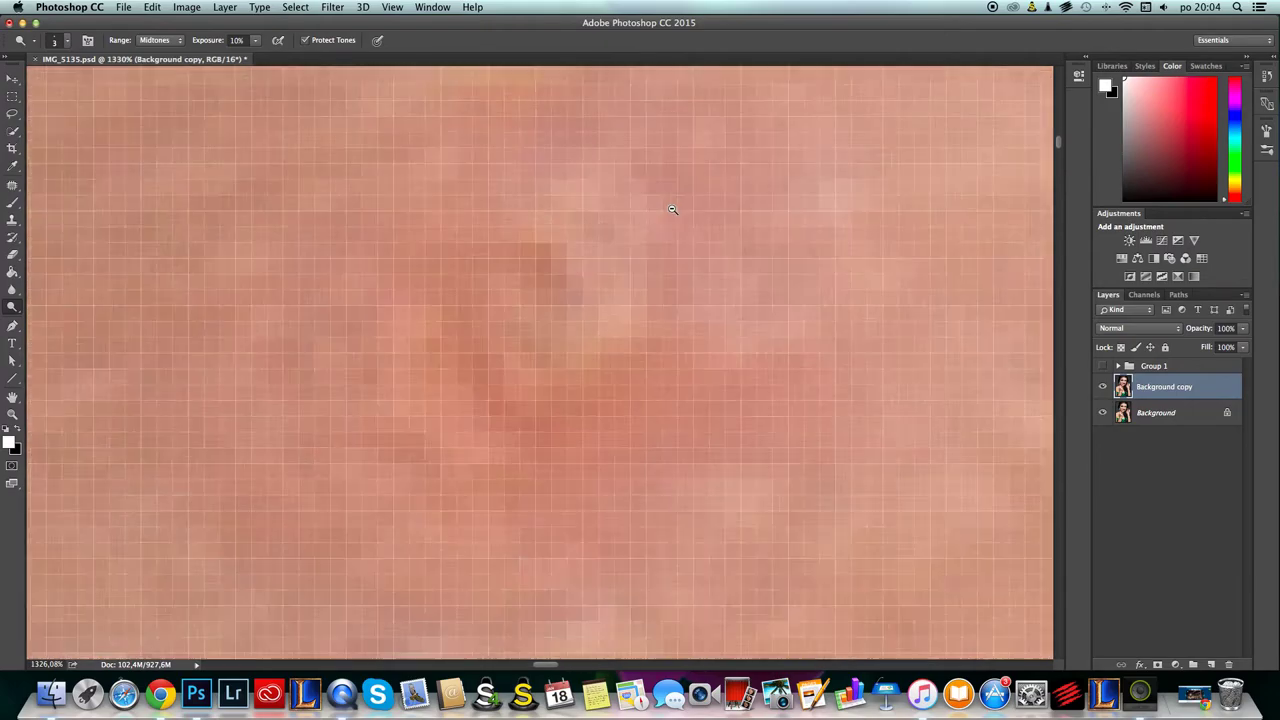
mouse_move(569, 312)
left_mouse_down()
mouse_move(520, 319)
mouse_move(385, 415)
mouse_move(404, 401)
mouse_move(496, 513)
mouse_move(570, 425)
mouse_move(553, 484)
mouse_move(661, 387)
mouse_move(682, 308)
mouse_move(520, 571)
mouse_move(507, 551)
mouse_move(545, 585)
left_mouse_up()
mouse_move(704, 479)
left_mouse_down()
mouse_move(657, 497)
mouse_move(736, 425)
left_mouse_up()
key("shift+o")
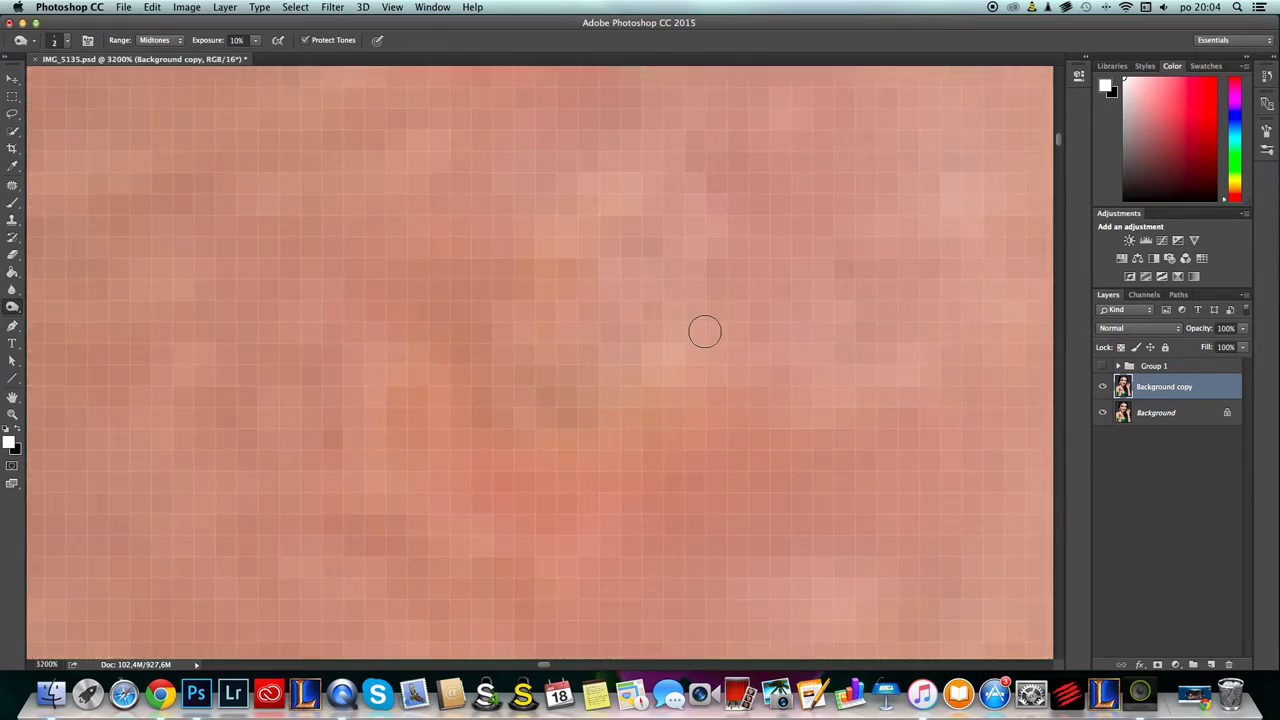
mouse_move(649, 382)
left_mouse_down()
mouse_move(680, 295)
mouse_move(618, 278)
left_mouse_up()
- Toggle the Background copy layer's visibility repeatedly to compare the forehead with and without the retouching
scroll(661, 239, "down", 10)
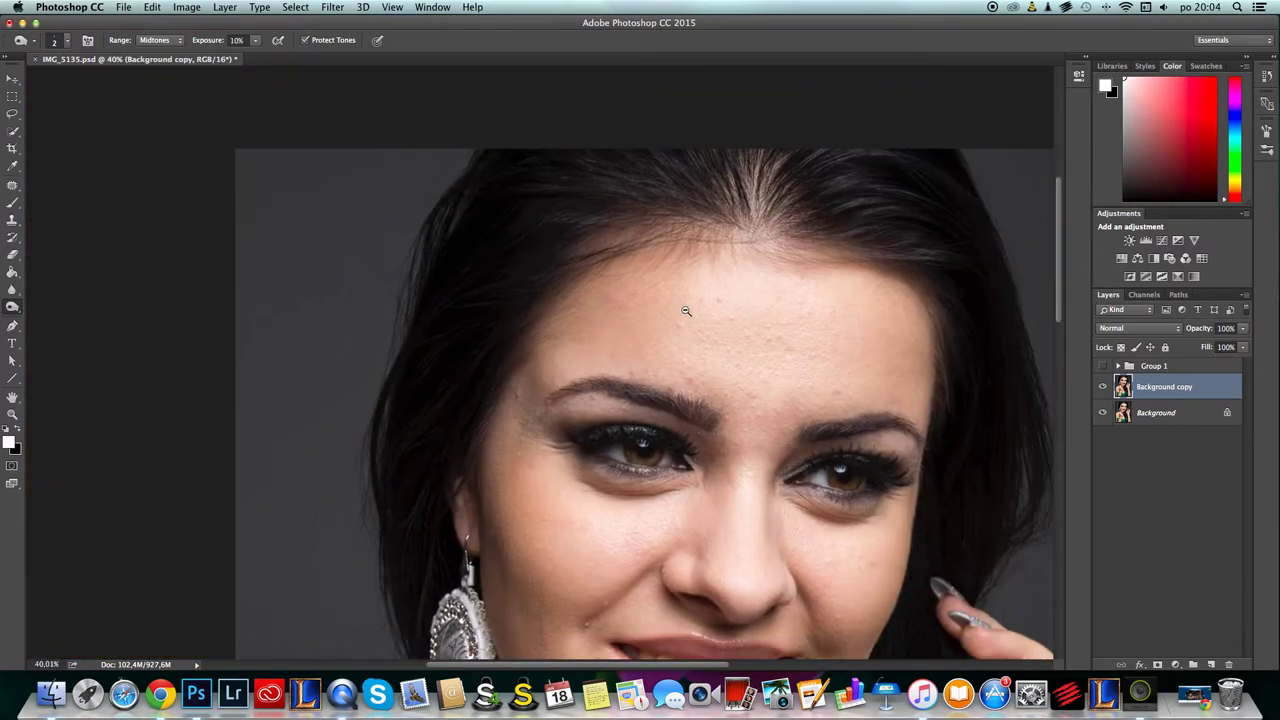
scroll(686, 311, "up", 4)
left_click(1103, 387)
left_click(1102, 388)
left_click(1103, 388)
left_click(1103, 388)
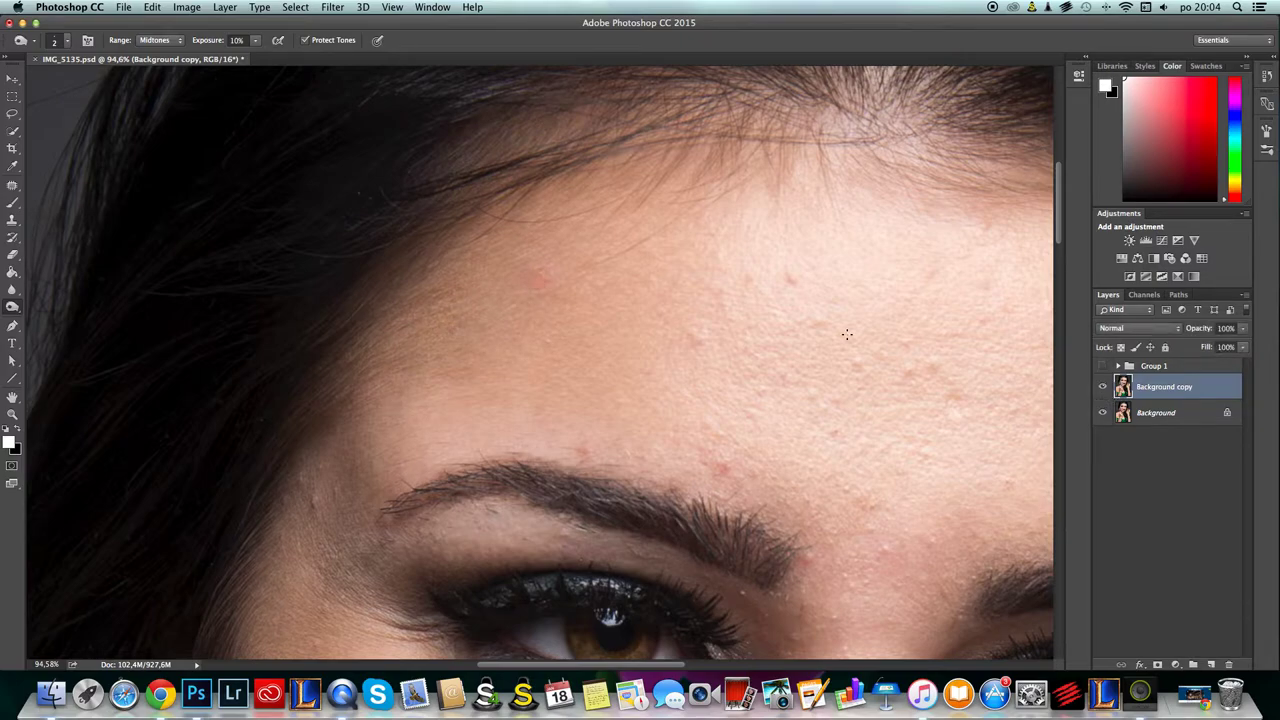
left_click(1103, 389)
left_click(1103, 389)
left_click(1103, 387)
left_click(1103, 387)
- Switch to the 3 px Dodge brush and lighten the dark patches all around the orange speck on the forehead
mouse_move(529, 337)
left_mouse_down()
mouse_move(636, 325)
mouse_move(608, 319)
left_mouse_up()
key("shift+o")
key("shift+o")
left_click_drag(653, 409, 717, 423)
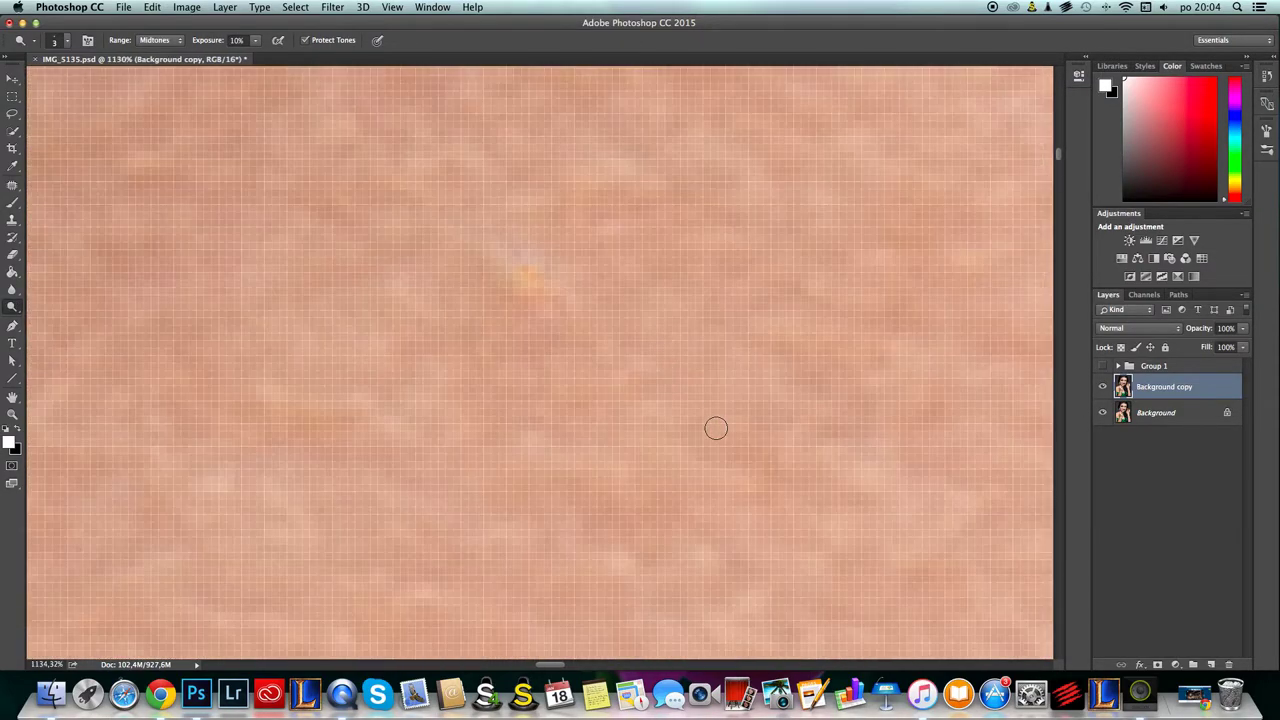
left_click(401, 255)
left_click(809, 300)
left_click(901, 307)
left_click_drag(911, 252, 886, 240)
left_click_drag(1023, 348, 1024, 357)
left_click(933, 417)
left_click(878, 354)
left_click(813, 450)
mouse_move(857, 418)
left_mouse_down()
mouse_move(849, 380)
mouse_move(838, 399)
left_mouse_up()
left_click(777, 342)
left_click_drag(916, 573, 931, 572)
left_click_drag(812, 484, 762, 471)
left_click(663, 560)
left_click(732, 592)
left_click(620, 504)
left_click(288, 432)
mouse_move(288, 432)
left_mouse_down()
mouse_move(246, 411)
mouse_move(258, 415)
left_mouse_up()
left_click_drag(190, 354, 180, 337)
left_click(115, 265)
left_click(391, 194)
left_click(348, 148)
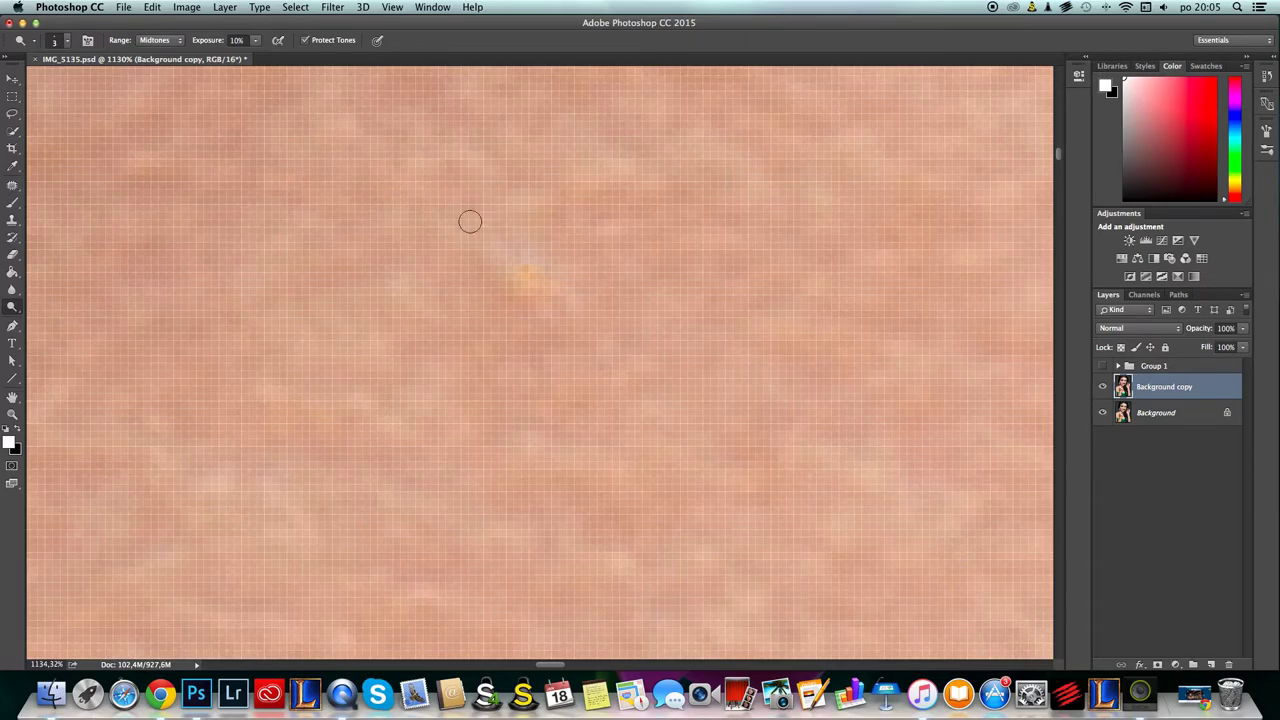
scroll(568, 341, "down", 10)
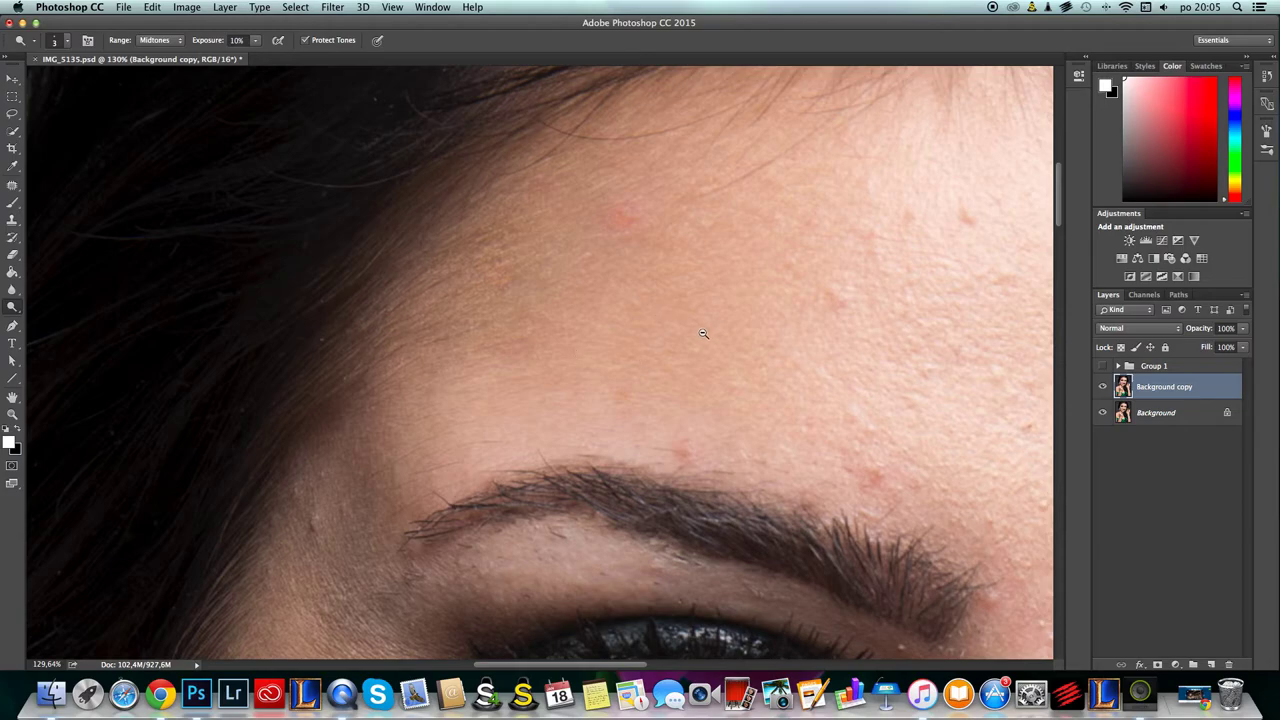
- Switch to the 2 px Burn brush and darken the bright patches and streaks across the forehead
scroll(669, 271, "up", 3)
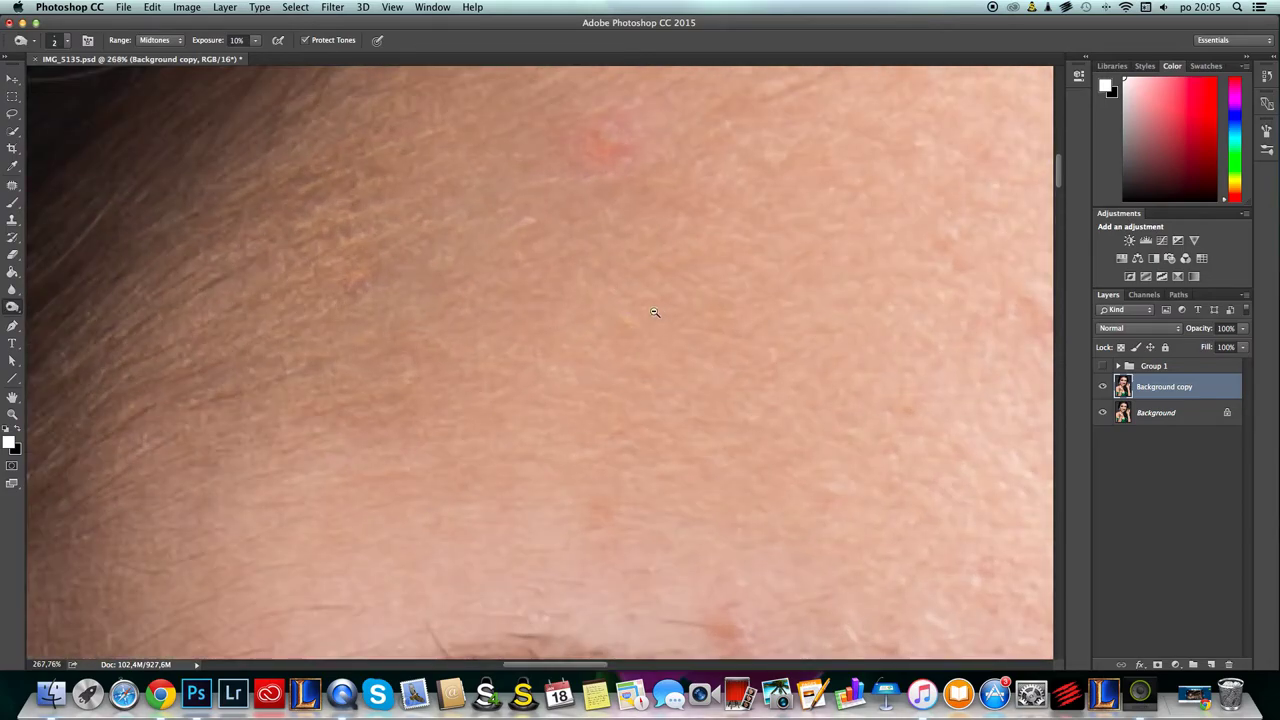
scroll(660, 313, "up", 5)
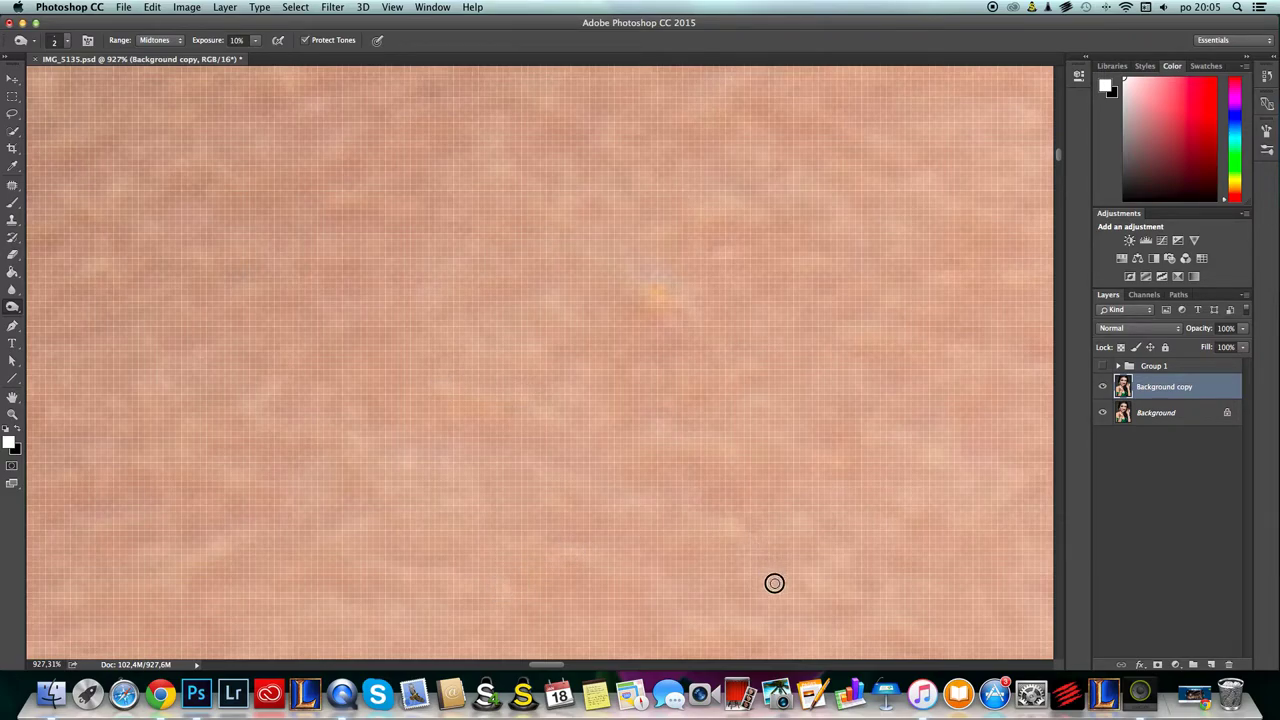
left_click_drag(460, 280, 520, 271)
scroll(496, 405, "up", 5)
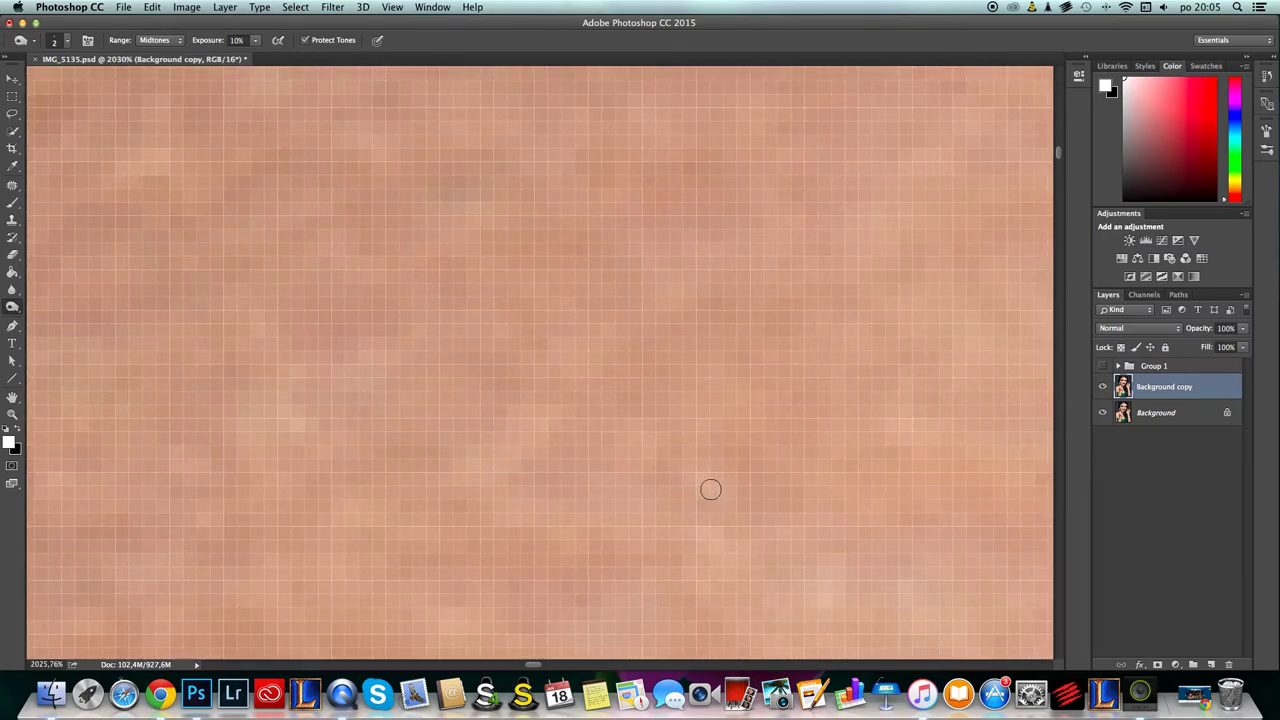
left_click_drag(612, 294, 549, 298)
left_click_drag(566, 222, 592, 346)
left_click_drag(640, 202, 715, 164)
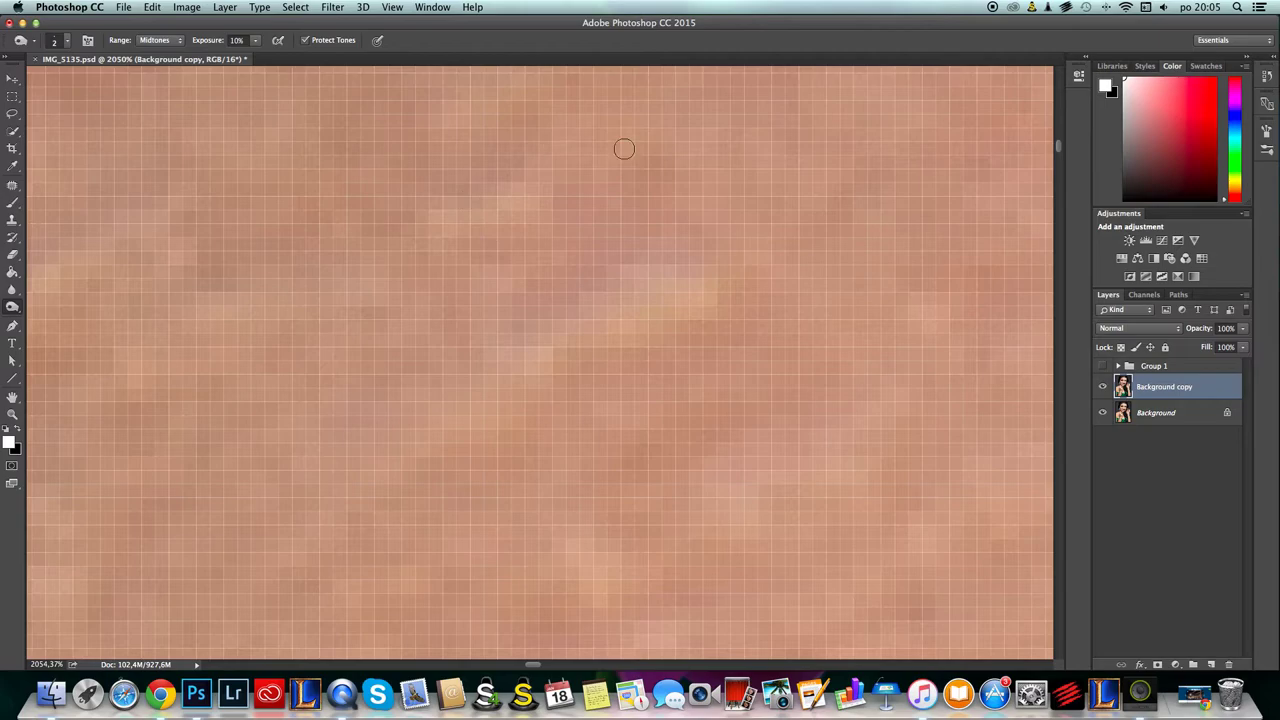
scroll(700, 233, "down", 6)
scroll(789, 305, "up", 4)
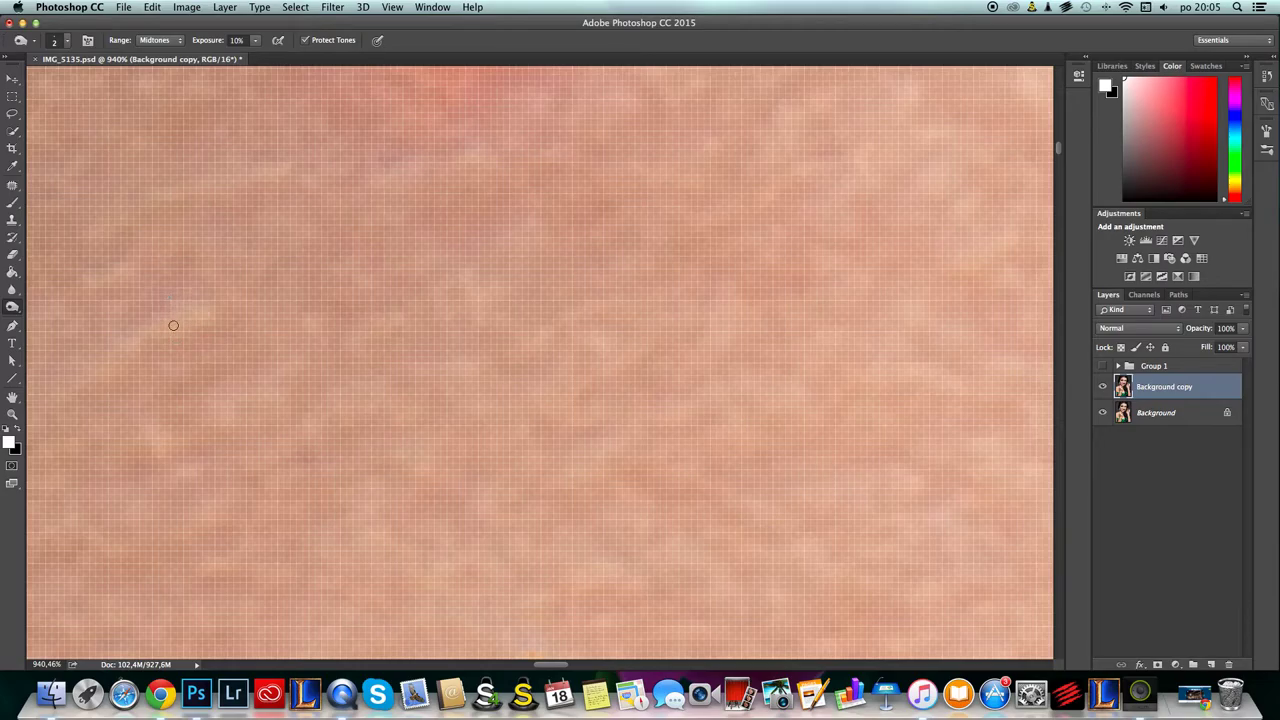
left_click_drag(570, 366, 450, 391, "super+space")
left_click_drag(733, 350, 834, 306, "alt")
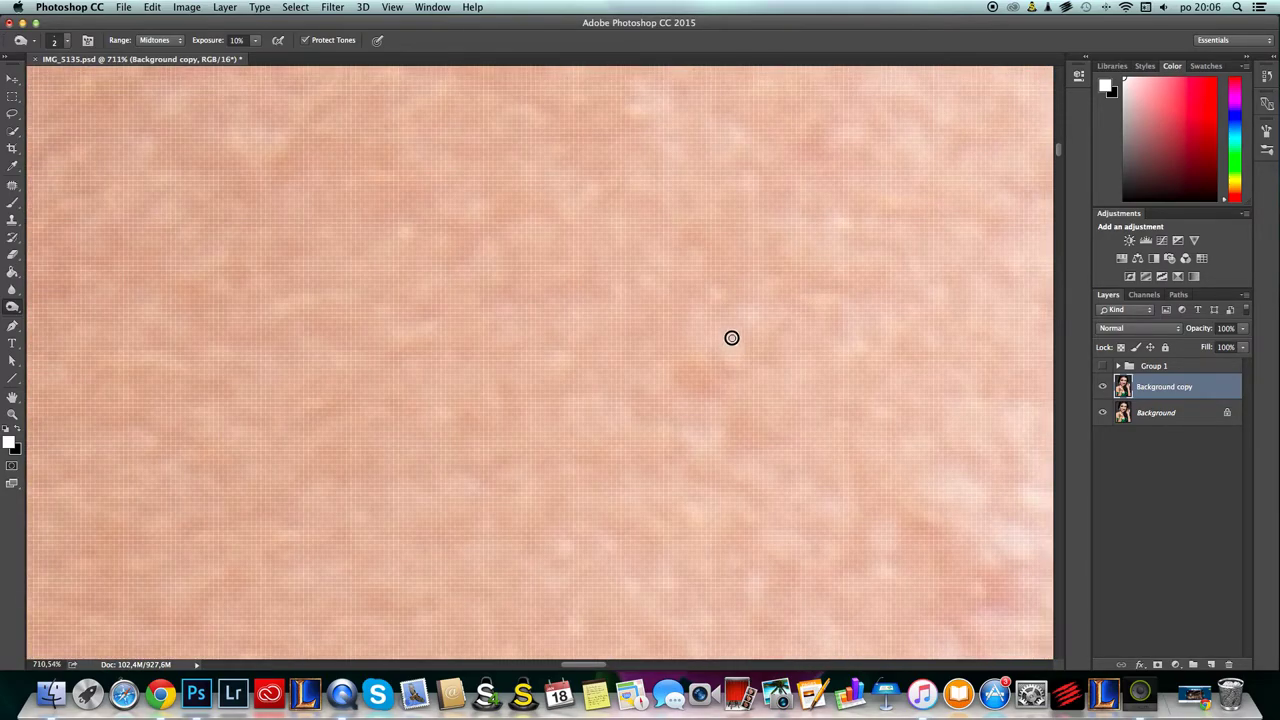
left_click(781, 340, "super")
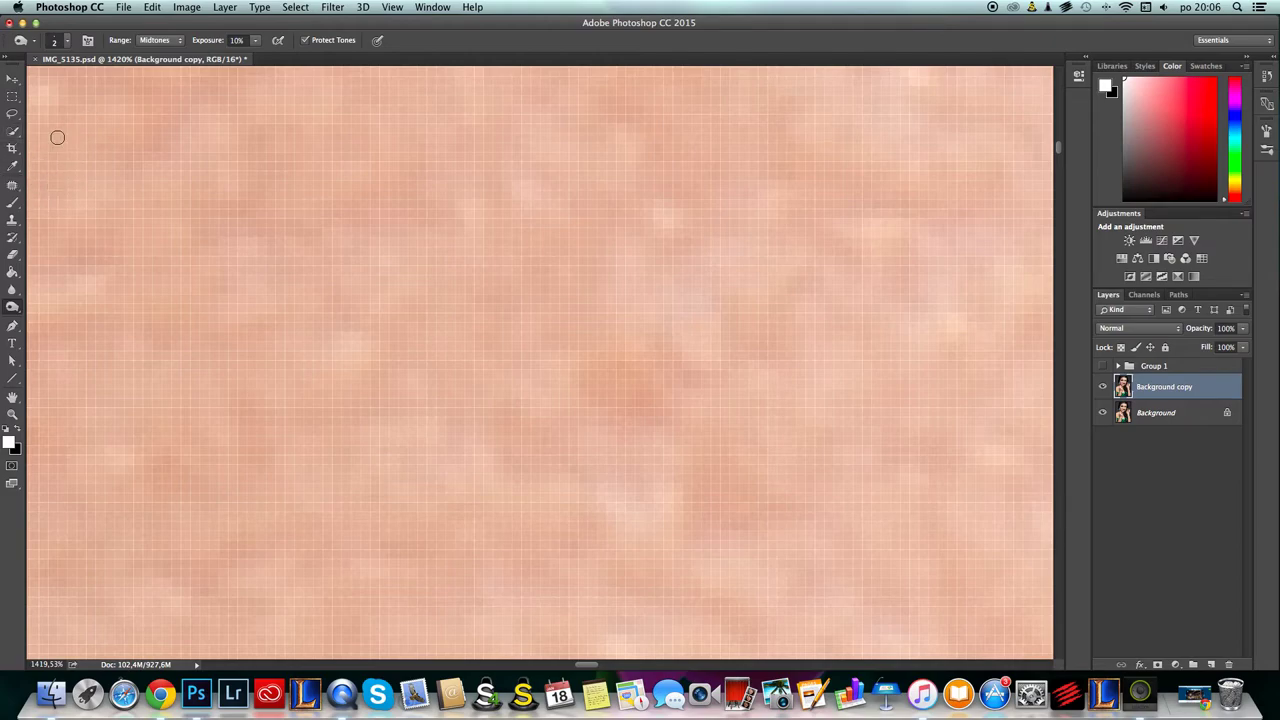
left_click(13, 188)
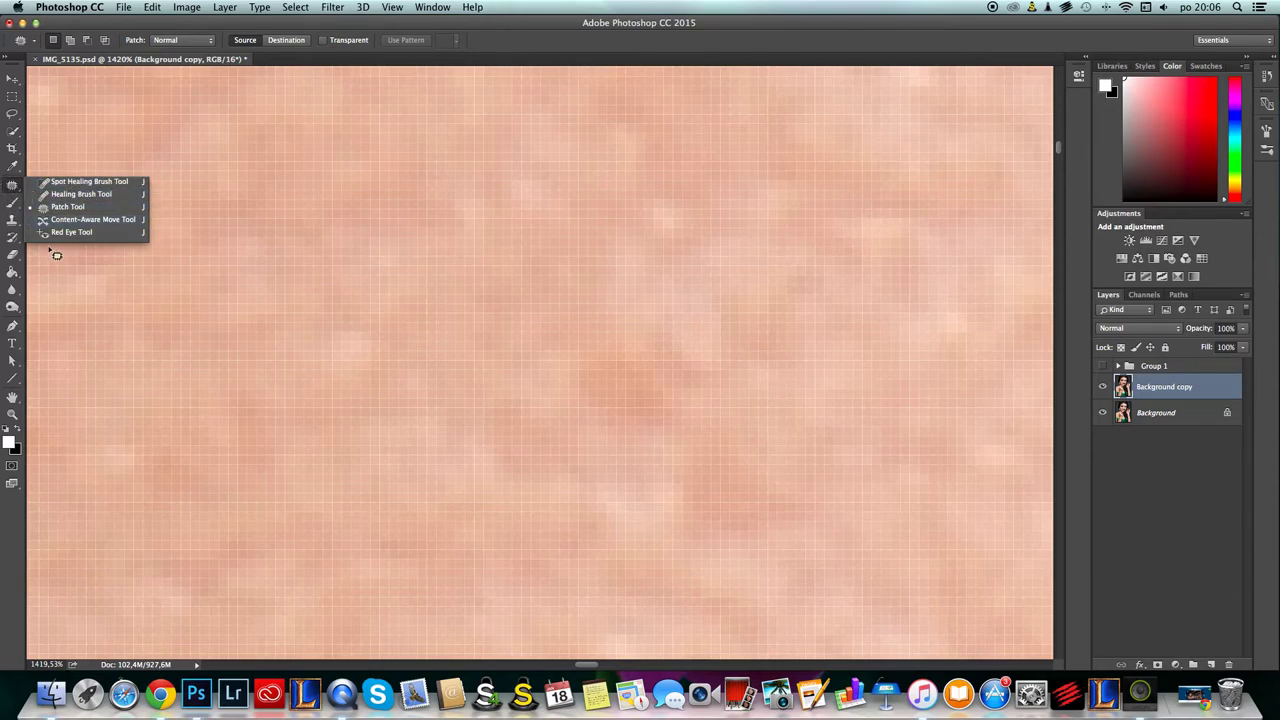
left_click(12, 219)
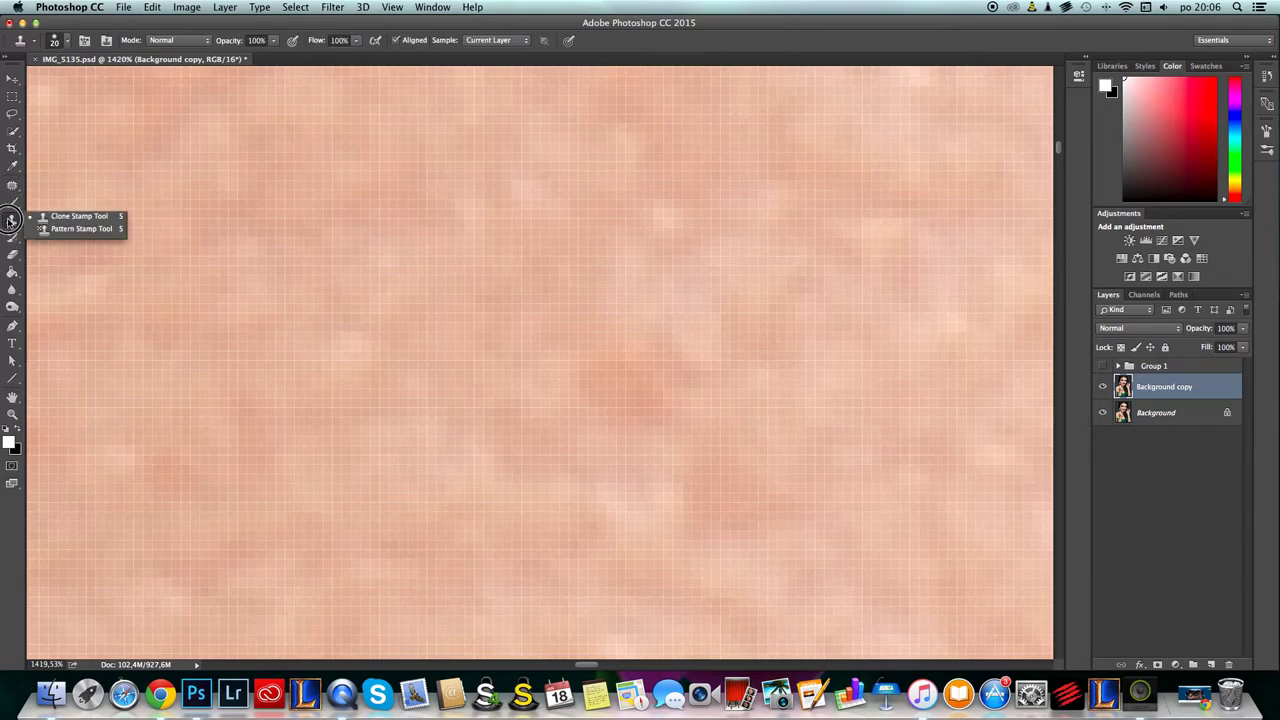
left_click(110, 217)
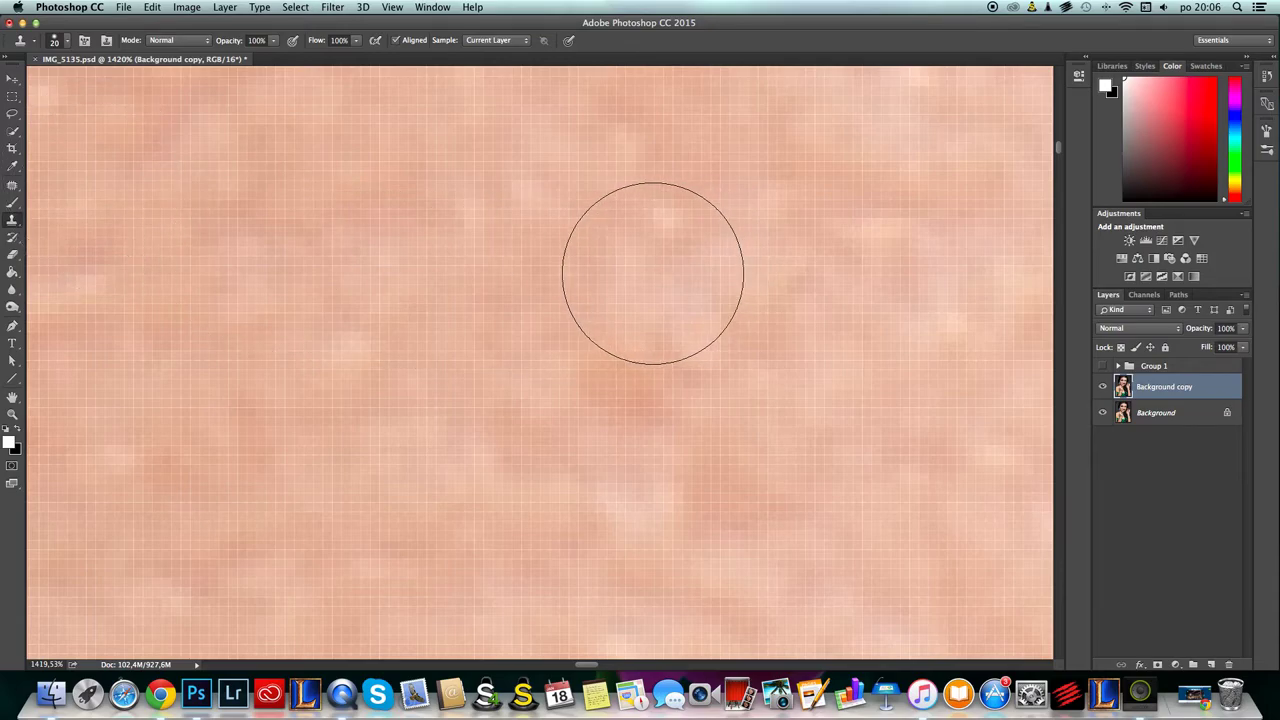
key("shift+s")
- Repair the small reddish spot on the forehead with the Patch tool and clear the selection
key("j")
scroll(625, 262, "down", 3)
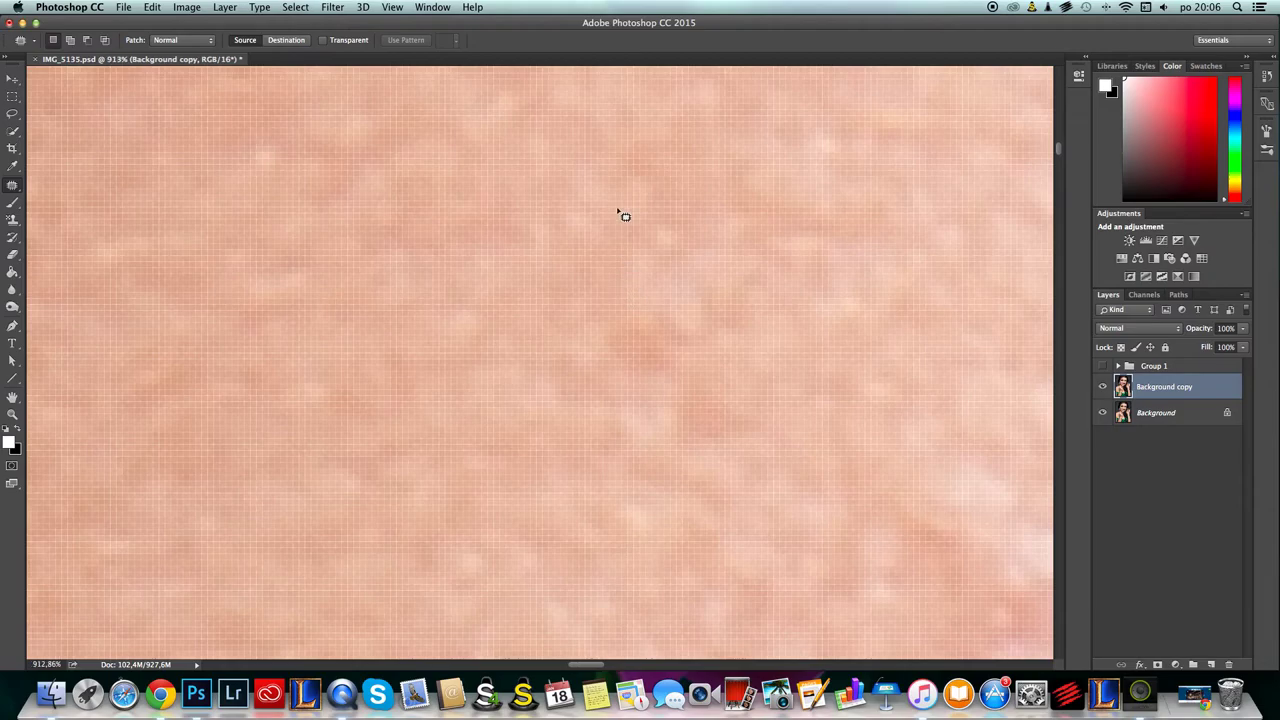
scroll(565, 390, "down", 3)
mouse_move(667, 326)
left_mouse_down()
mouse_move(677, 300)
mouse_move(596, 360)
left_mouse_up()
key("super+d")
scroll(596, 359, "down", 3)
- Switch to the 3 px Sponge brush in Desaturate mode at 50% flow and tone down the reddish forehead spot
key("o")
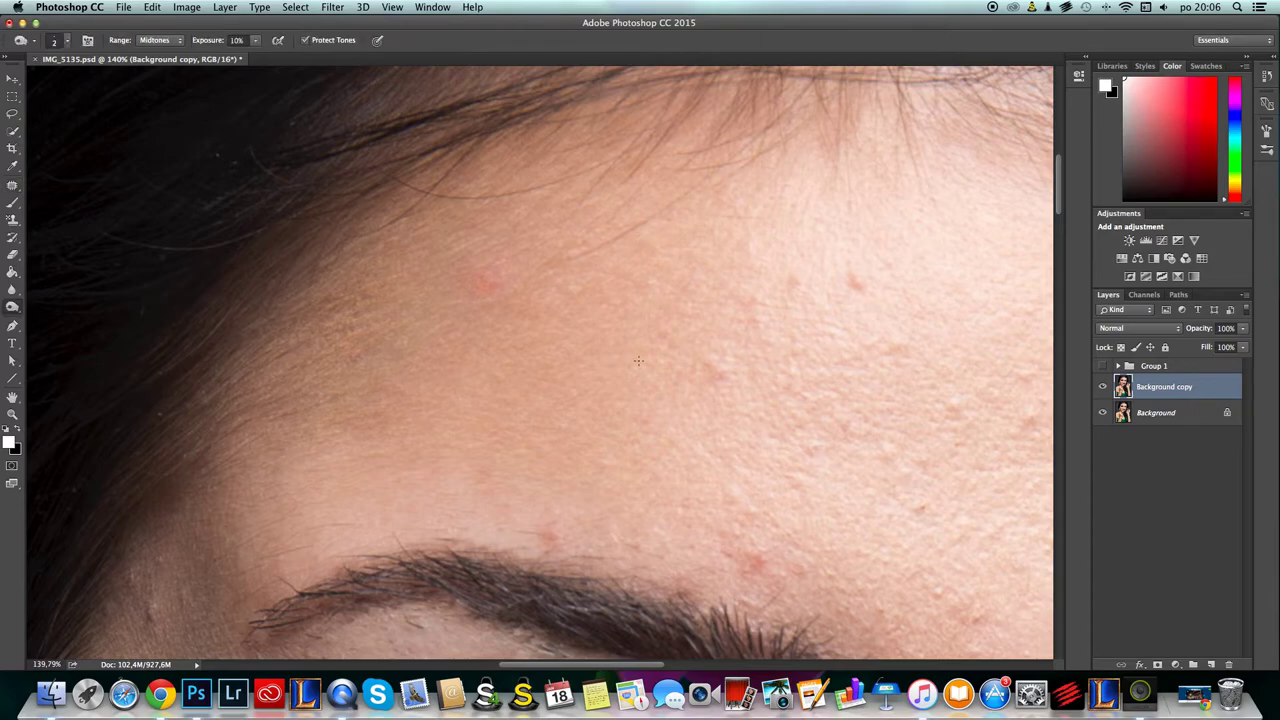
scroll(711, 361, "up", 10)
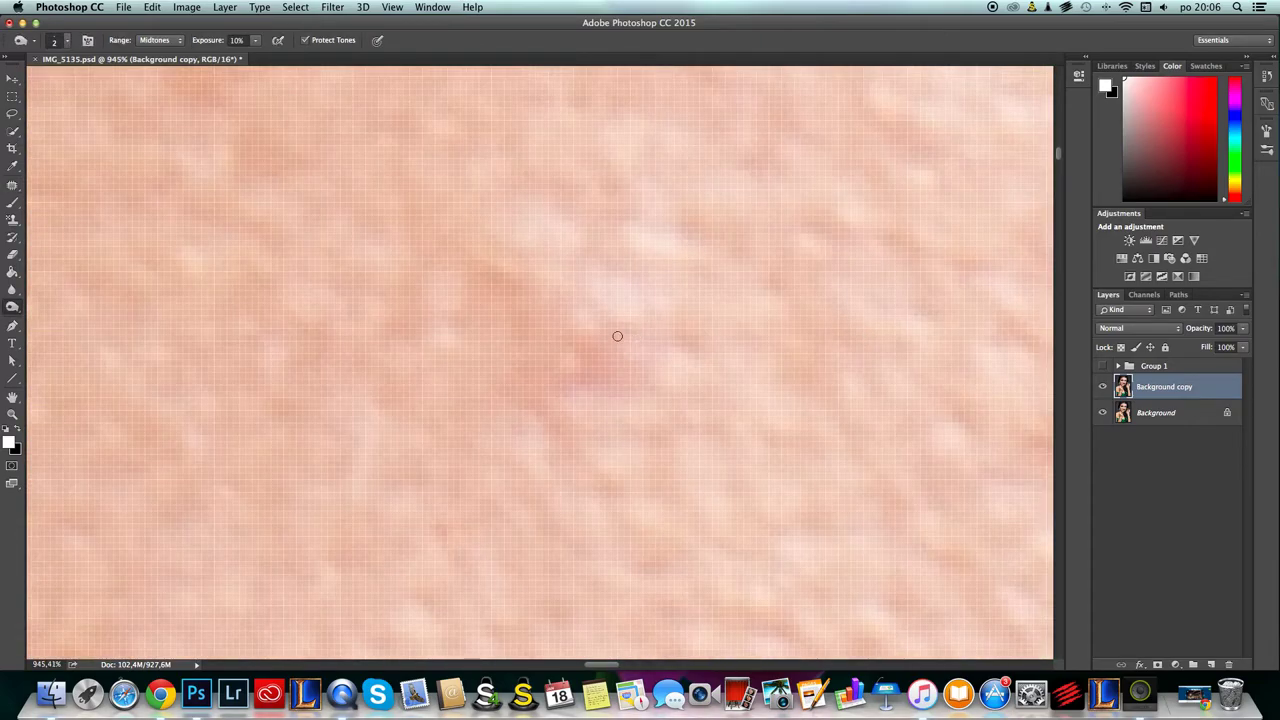
key("shift+o")
key("shift+o")
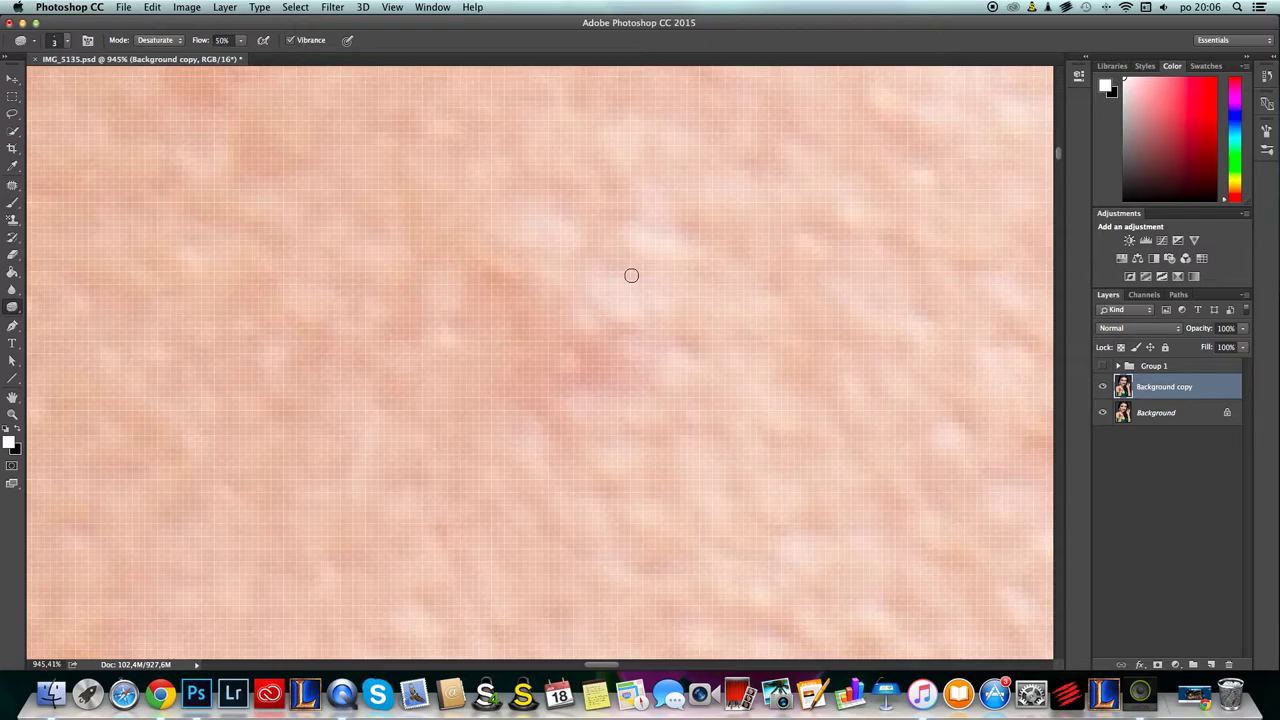
key("shift+o")
key("shift+o")
key("shift+o")
key("shift+o")
key("shift+o")
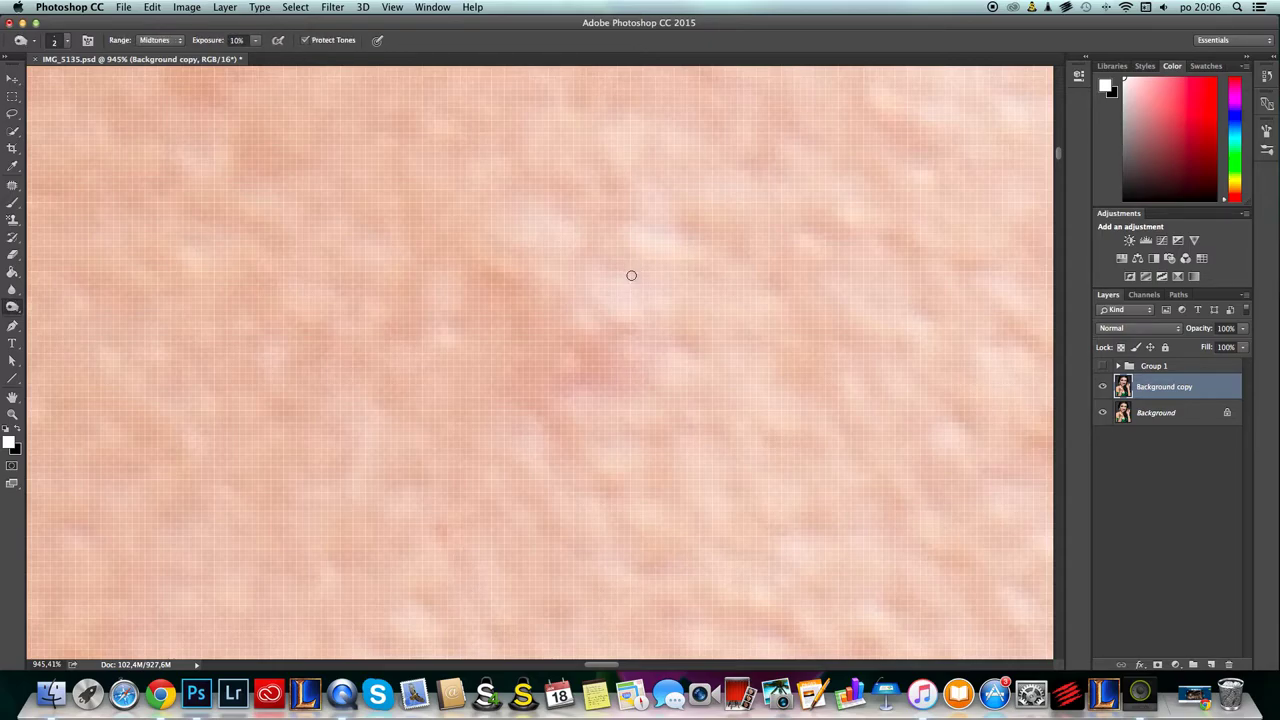
key("shift+o")
key("shift+o")
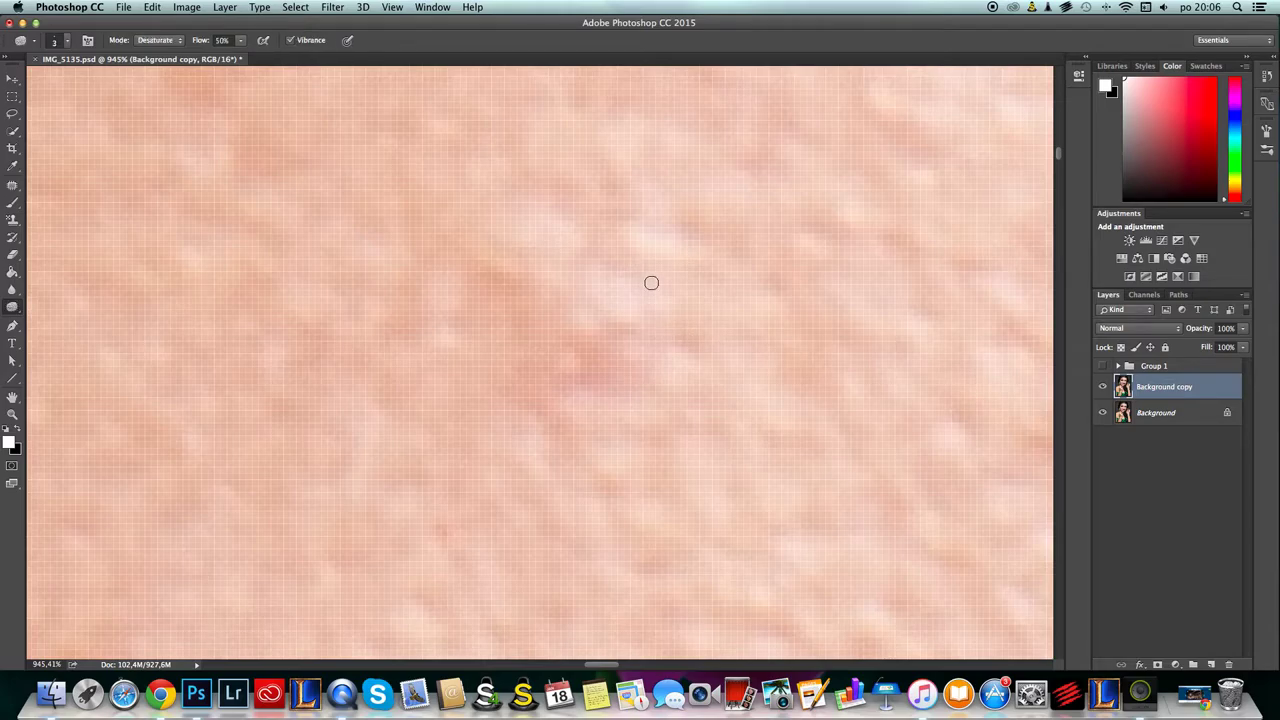
mouse_move(687, 348)
left_mouse_down()
mouse_move(681, 334)
mouse_move(616, 324)
mouse_move(583, 353)
mouse_move(613, 372)
mouse_move(595, 360)
mouse_move(612, 345)
left_mouse_up()
- Lighten the dark patches around and below the reddish forehead spot with the 3 px Dodge brush at 10% midtones exposure
left_click(671, 434)
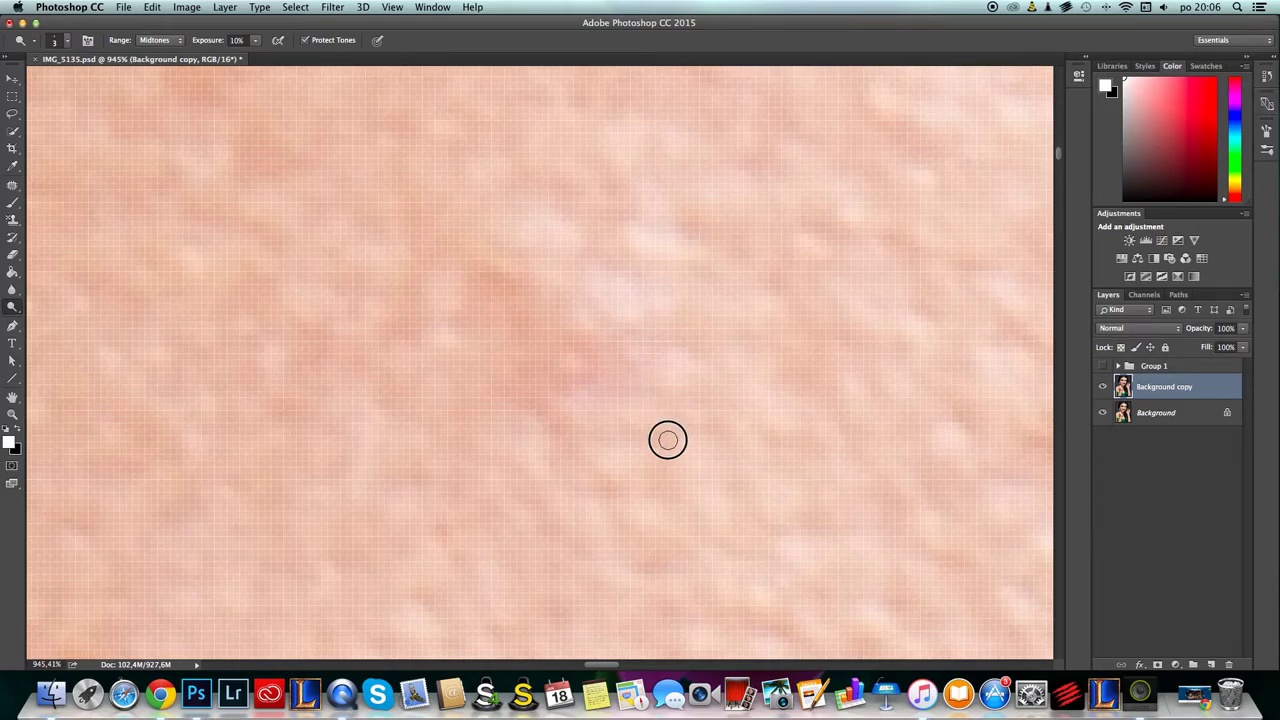
left_click(688, 433)
left_click(700, 394)
left_click(494, 271)
left_click(557, 394)
left_click(546, 433)
left_click_drag(606, 479, 617, 502)
left_click_drag(451, 529, 444, 536)
mouse_move(660, 567)
left_mouse_down()
mouse_move(676, 548)
mouse_move(646, 548)
left_mouse_up()
left_click(687, 605)
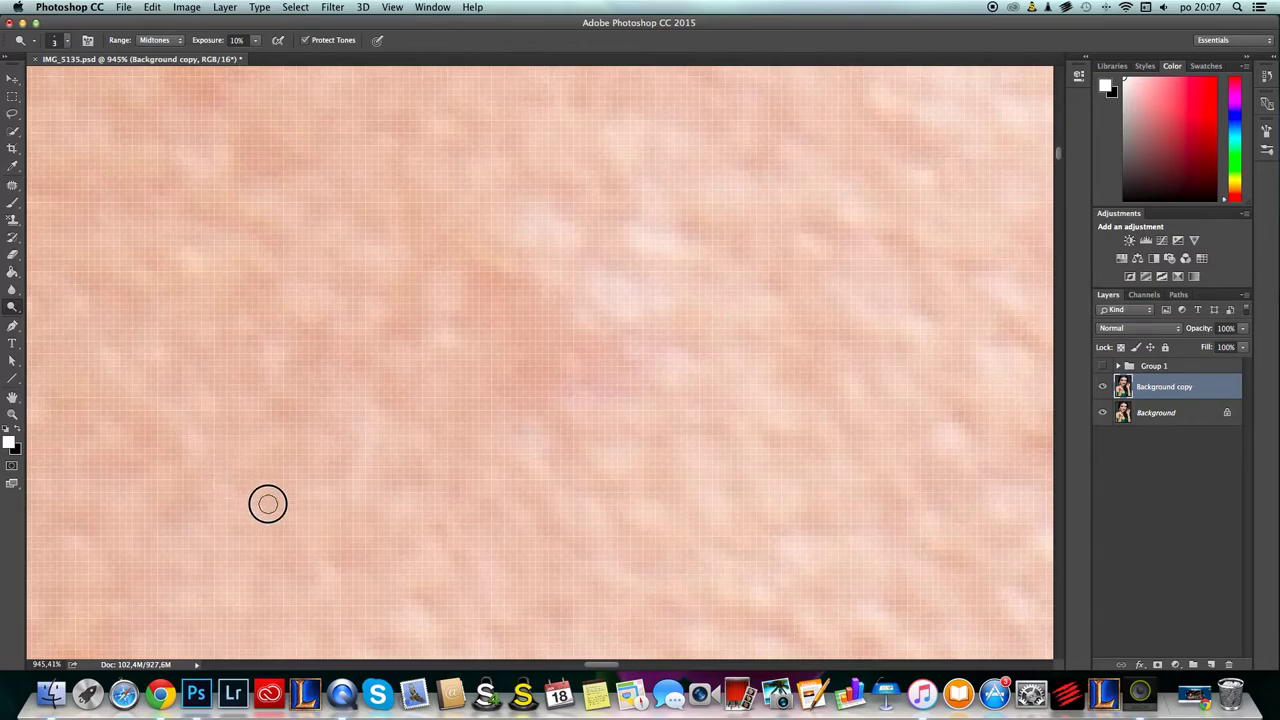
left_click(233, 9)
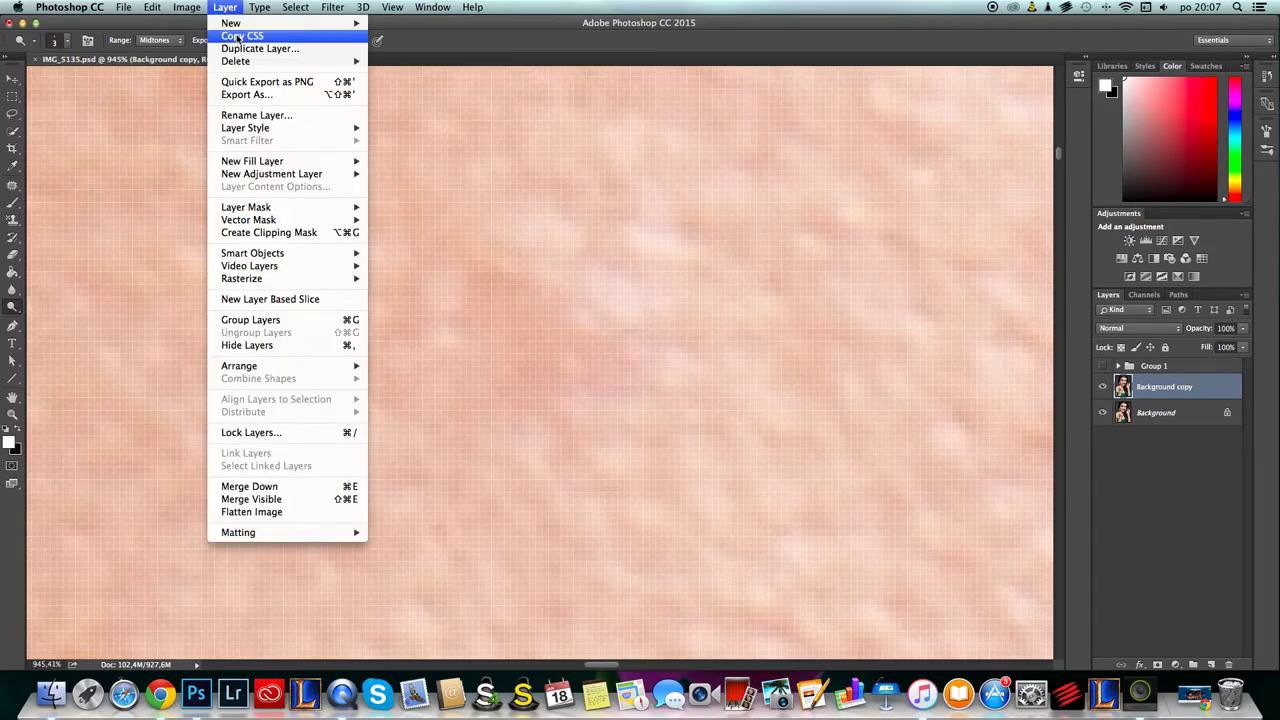
mouse_move(261, 26)
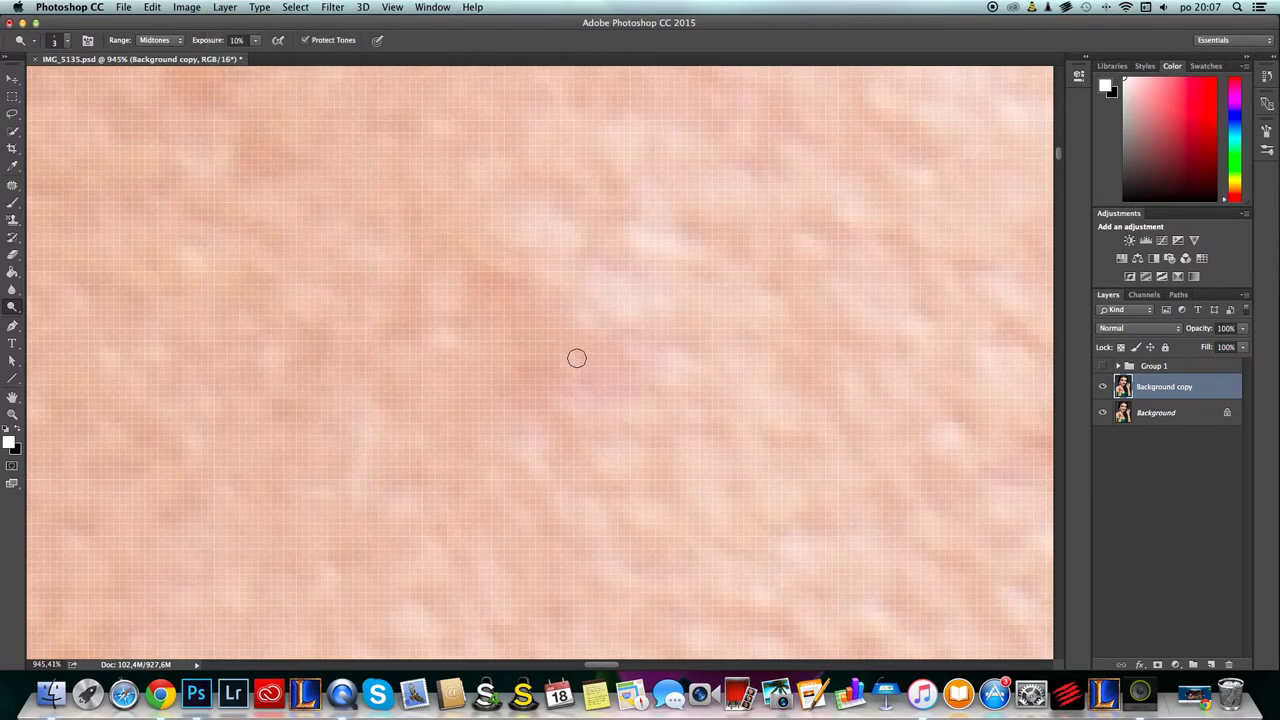
- Dodge the dark streaks above and beside the former reddish spot, toward the brighter side of the forehead, with the 3 px brush
mouse_move(833, 223)
left_mouse_down()
mouse_move(809, 227)
mouse_move(901, 246)
left_mouse_up()
left_click_drag(691, 219, 695, 231)
left_click_drag(766, 268, 776, 287)
mouse_move(1000, 314)
left_mouse_down()
mouse_move(1033, 349)
mouse_move(1003, 333)
left_mouse_up()
left_click(975, 261)
left_click(911, 249)
left_click_drag(924, 303, 932, 309)
left_click_drag(885, 234, 895, 246)
left_click_drag(615, 184, 618, 224)
left_click_drag(699, 357, 576, 350)
- Enlarge the Dodge brush to 6 px and lighten the larger dark patches across the forehead
scroll(723, 351, "up", 6)
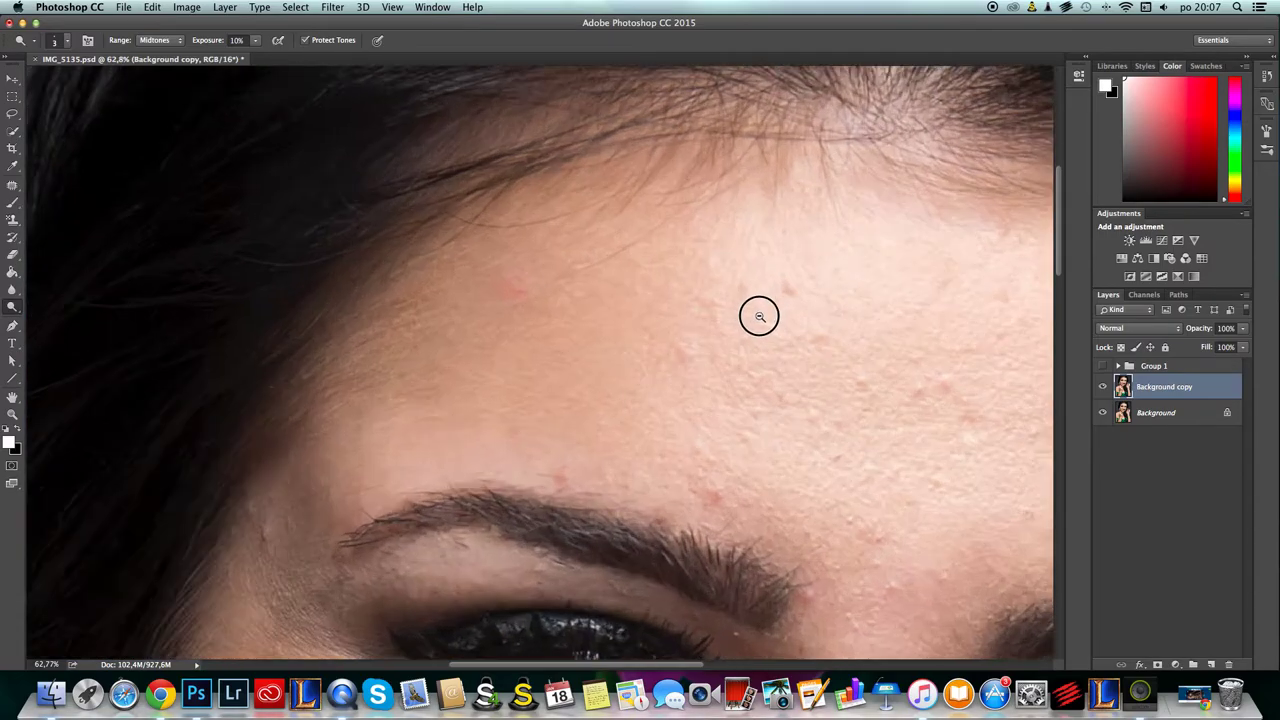
right_click(578, 400)
left_click(654, 433)
left_click_drag(659, 432, 653, 432)
key("Return")
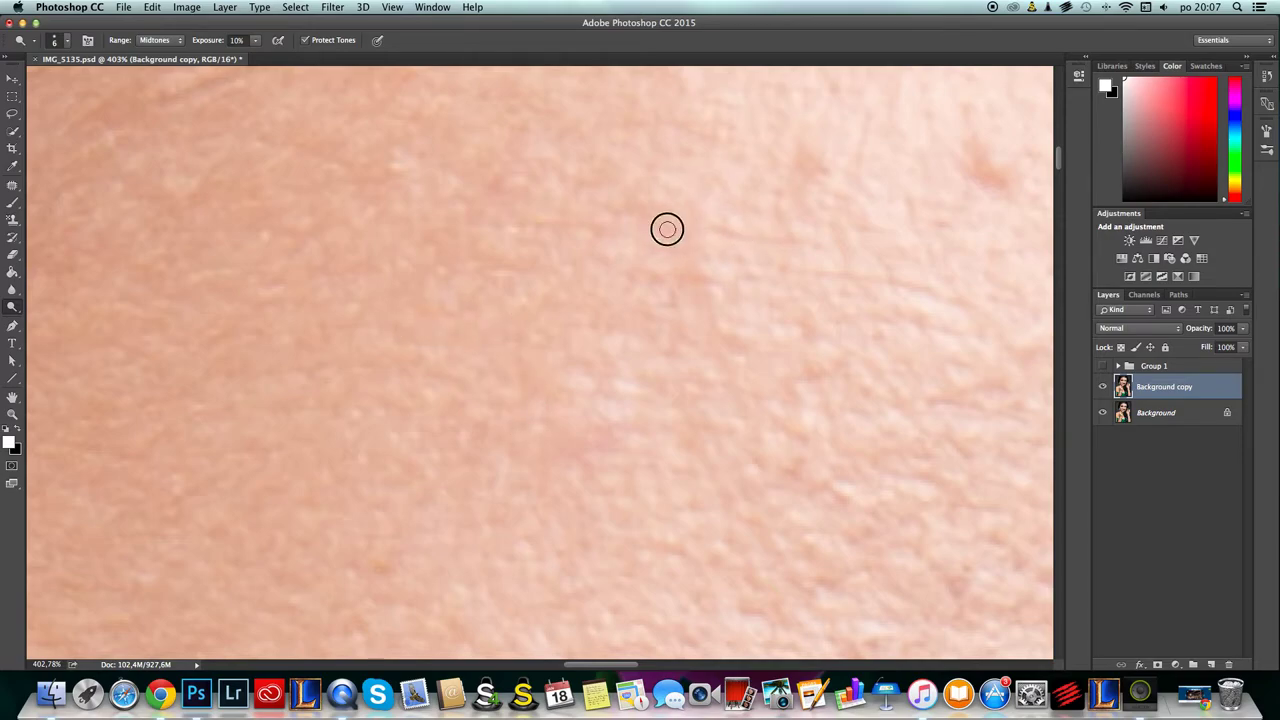
left_click(372, 181)
left_click(532, 463)
left_click(522, 490)
left_click(398, 573)
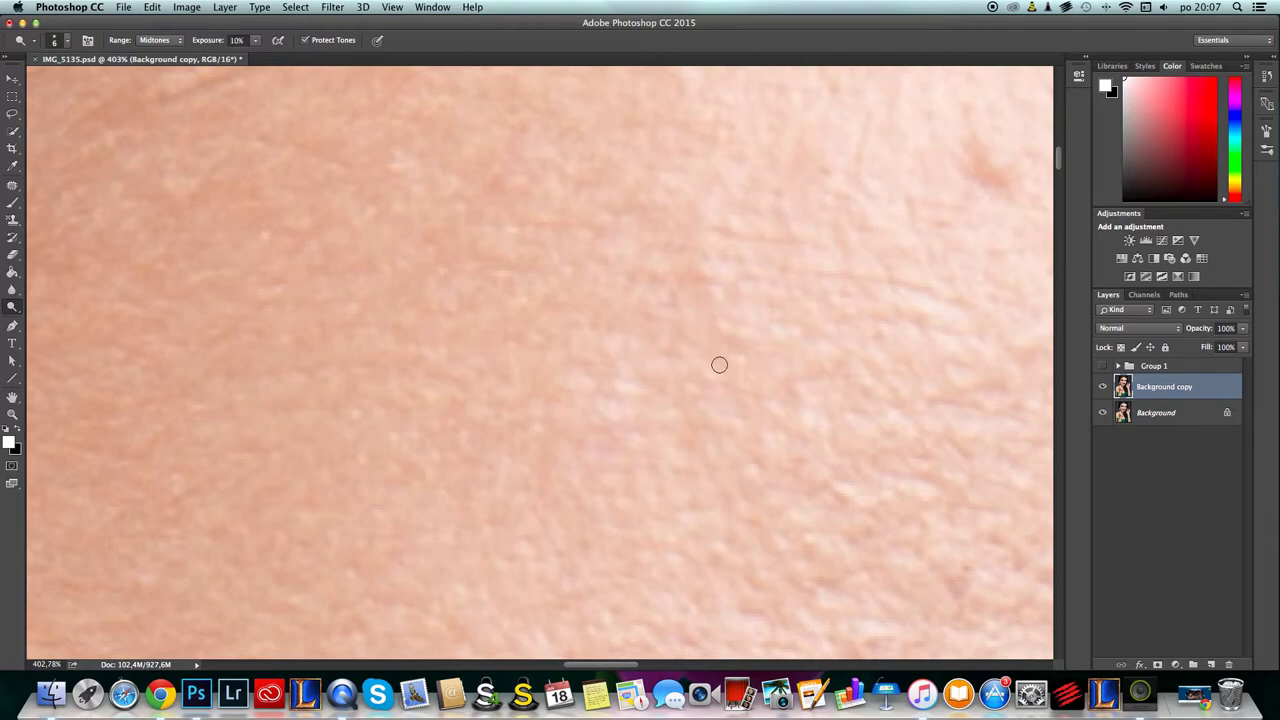
- Toggle the Background copy layer's visibility to compare the whole forehead with and without the retouching
left_click(580, 326, "alt")
left_click(631, 346, "alt")
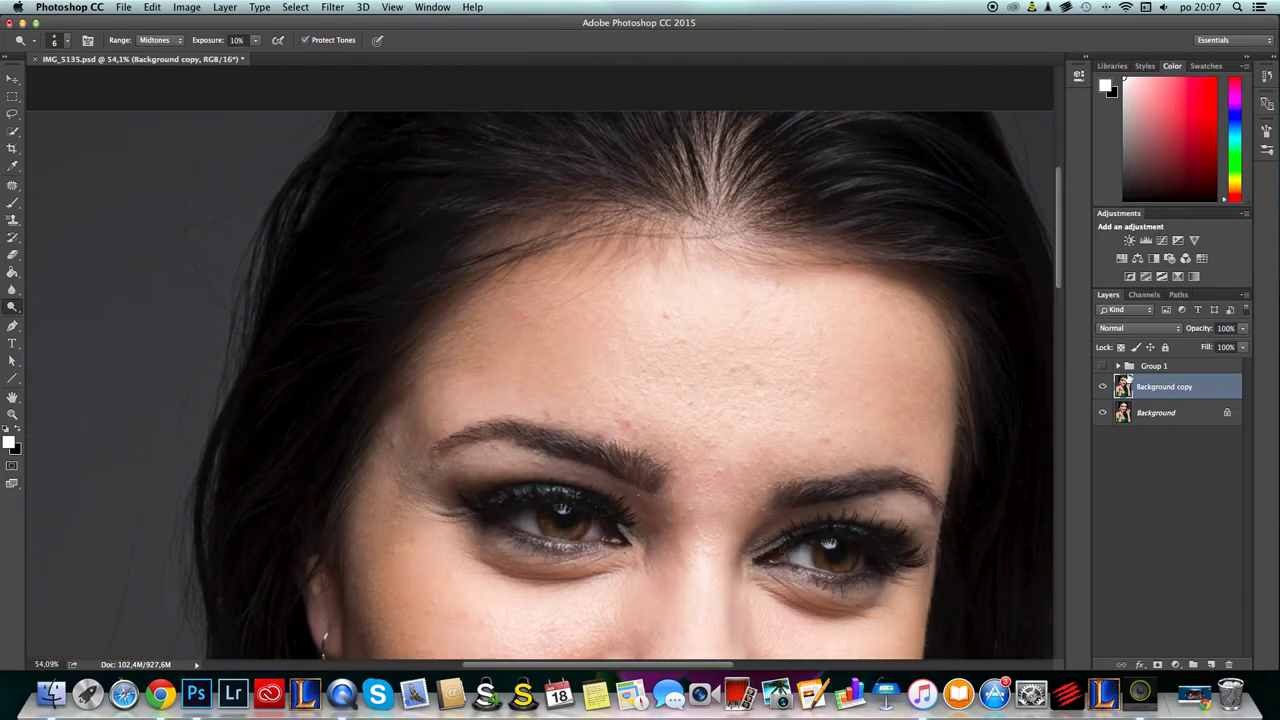
left_click(1103, 388)
left_click(1103, 388)
left_click_drag(608, 314, 719, 322)
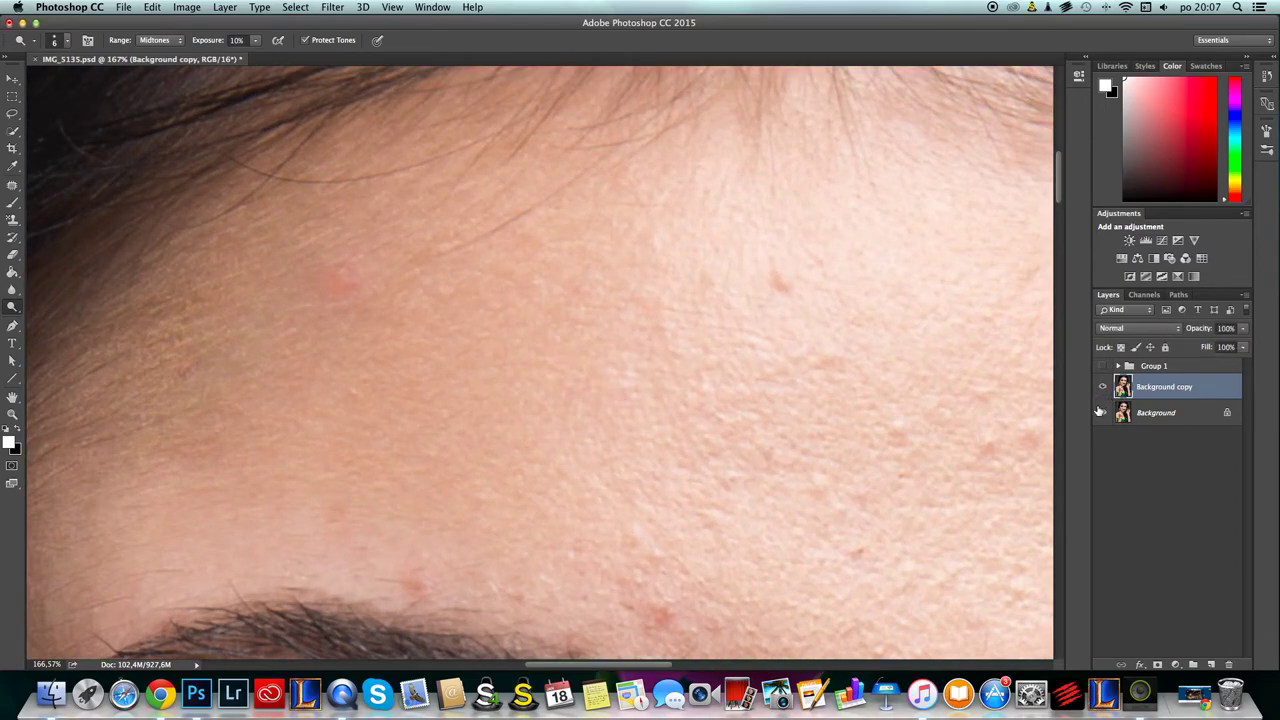
mouse_move(672, 393)
left_mouse_down()
mouse_move(692, 355)
mouse_move(643, 397)
mouse_move(707, 396)
mouse_move(584, 301)
left_mouse_up()
scroll(707, 396, "down", 4)
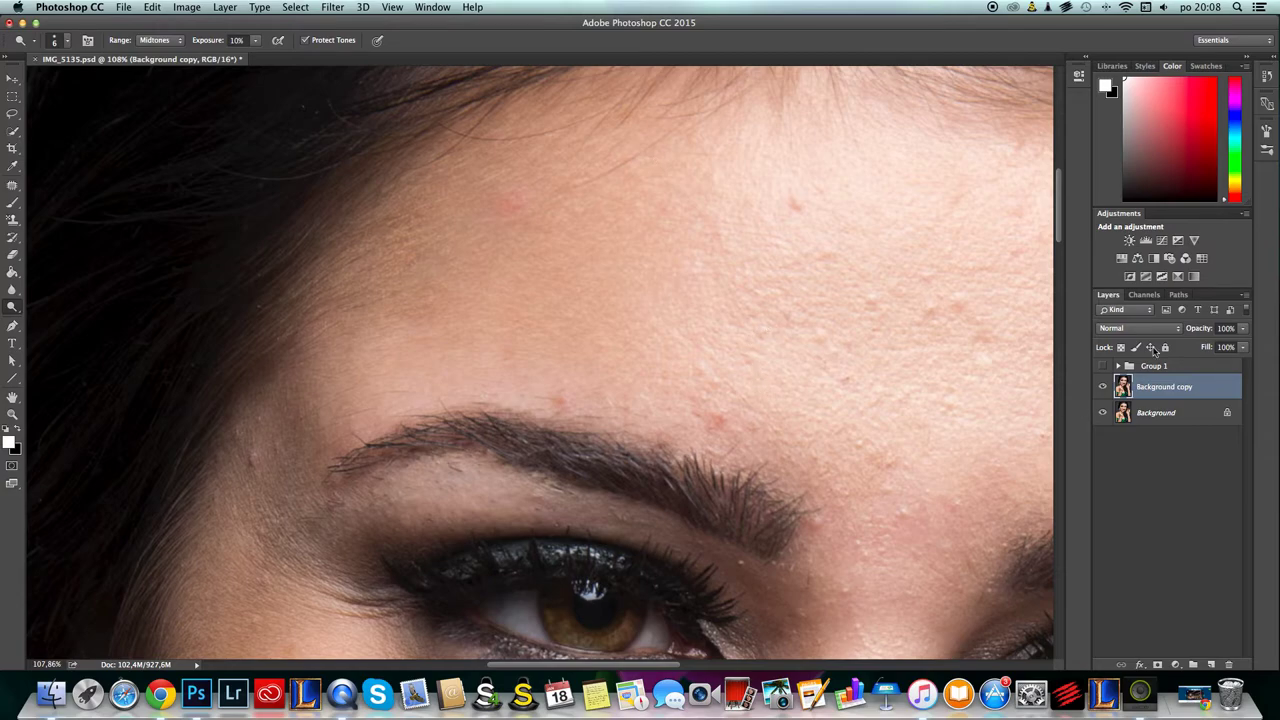
- Delete the Background copy layer and expand Group 1 to show its finished retouching layers
key("Delete")
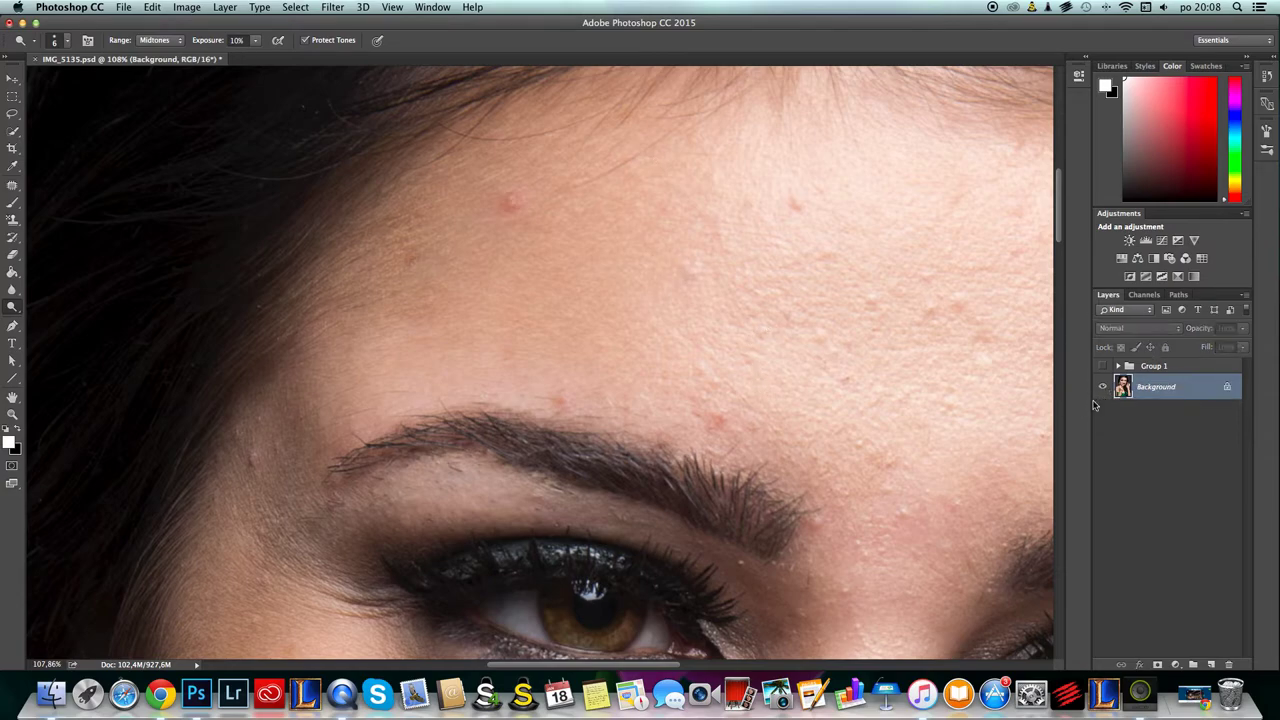
left_click(1118, 366)
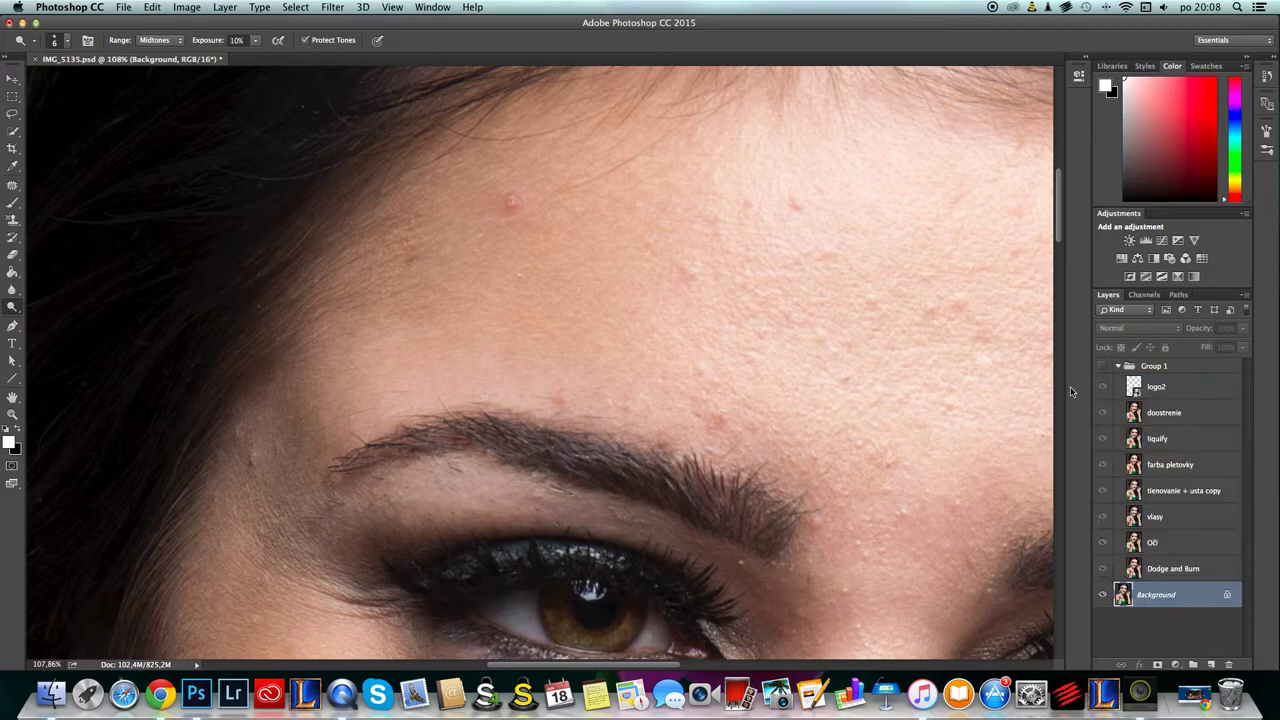
- Make Group 1 visible and hide all its layers from logo2 down to Oči, keeping only Dodge and Burn shown
left_click(1103, 577)
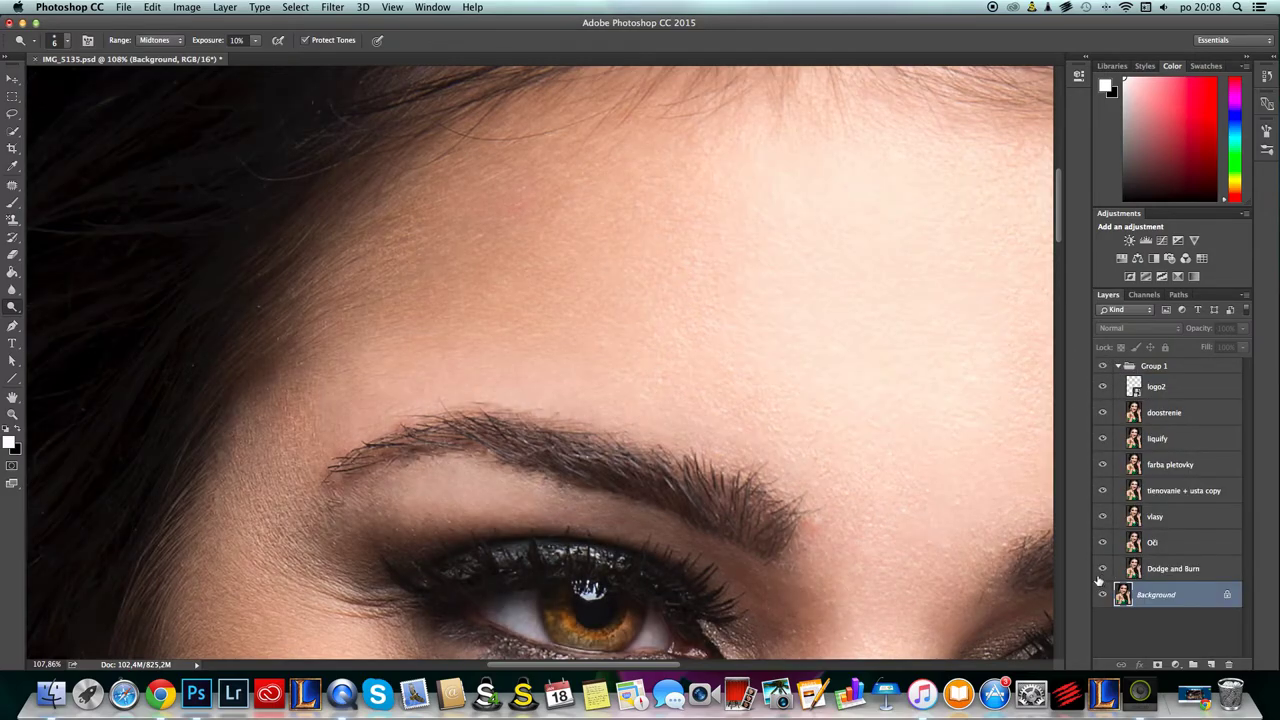
left_click(1103, 366)
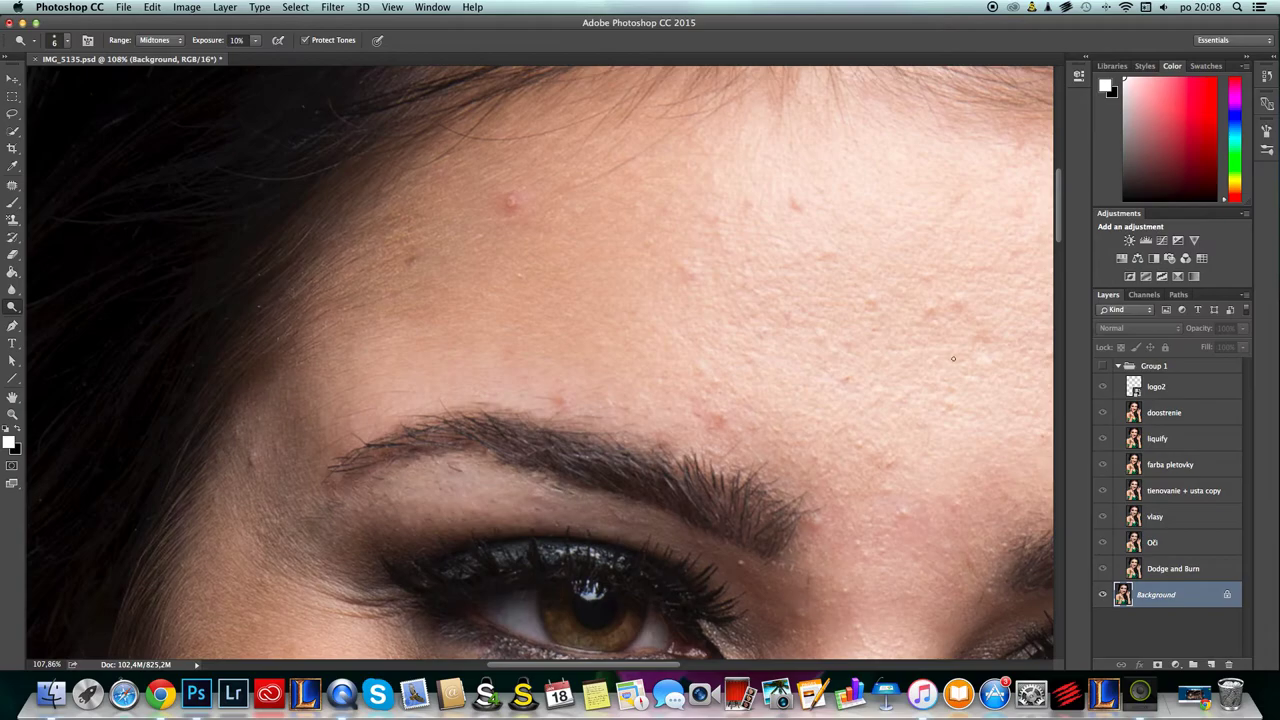
left_click(1103, 366)
left_click(1103, 412)
left_click(1103, 438)
left_click(1103, 516)
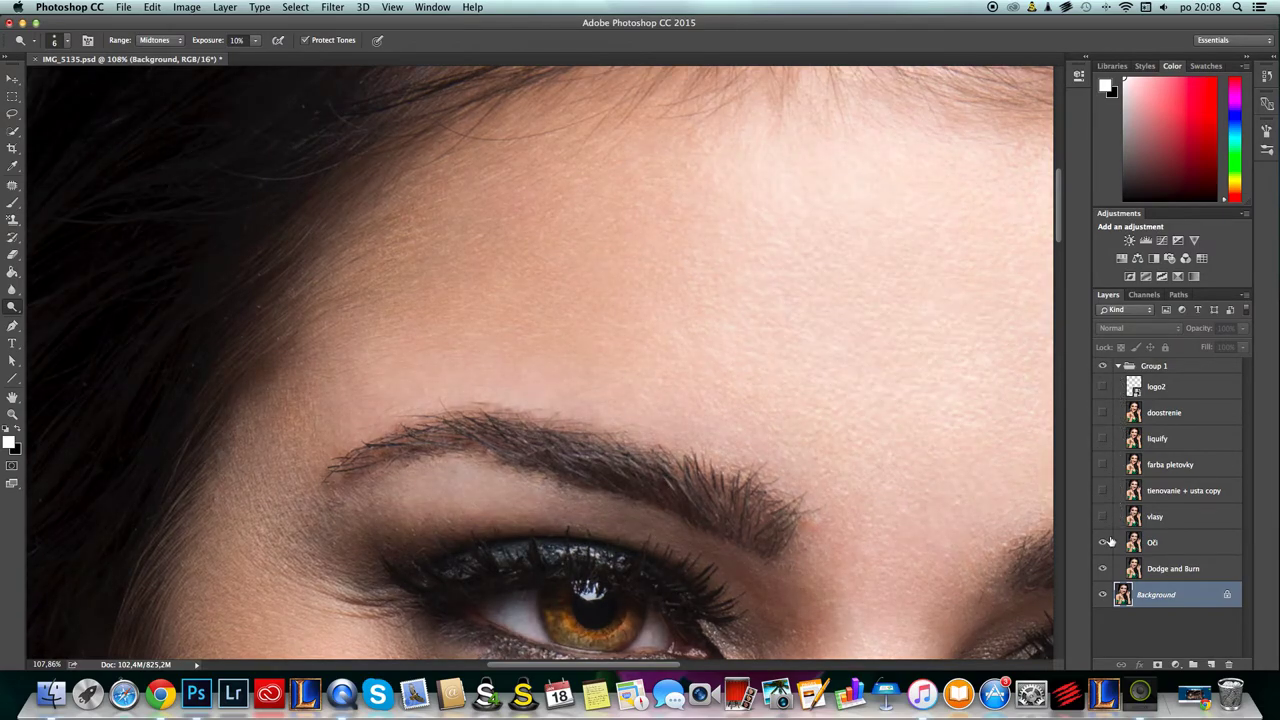
left_click(1103, 542)
left_click_drag(932, 473, 780, 393)
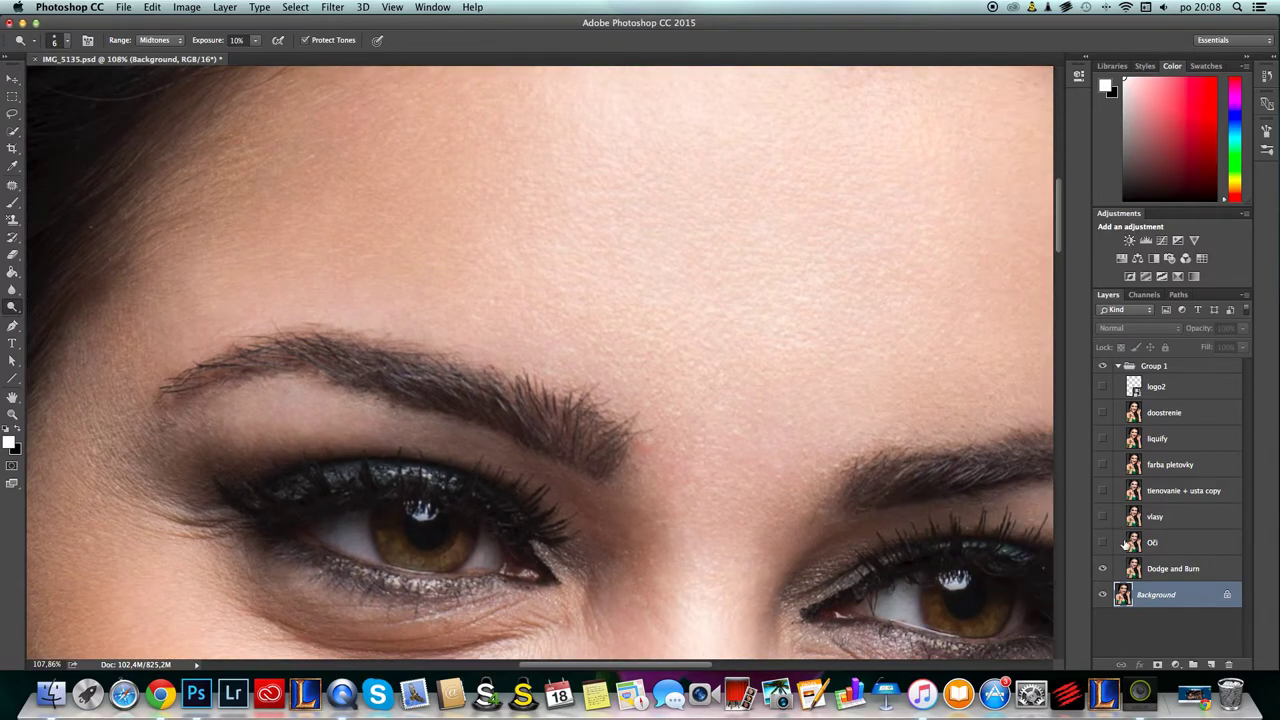
- Toggle the Dodge and Burn layer's visibility to compare the face and forehead before and after skin retouching
left_click(1103, 568)
scroll(876, 390, "down", 5)
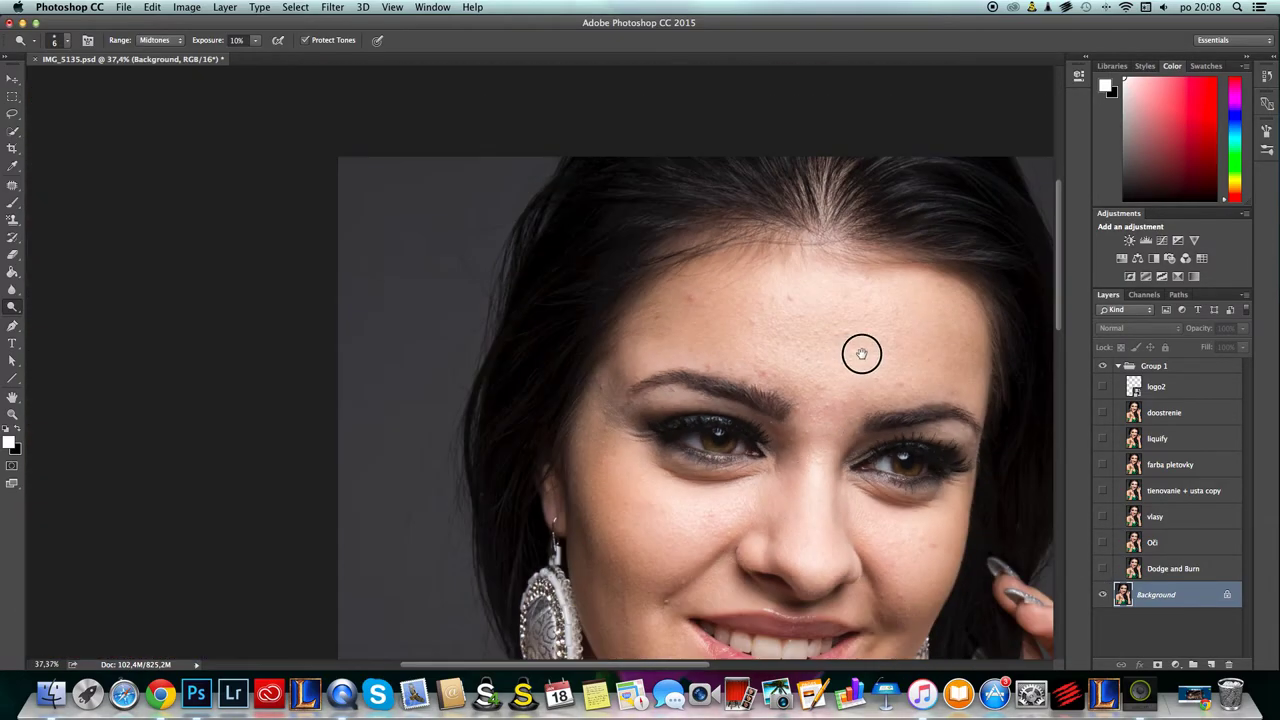
scroll(856, 362, "up", 3)
left_click_drag(886, 431, 894, 377)
scroll(890, 386, "down", 5)
scroll(882, 396, "up", 3)
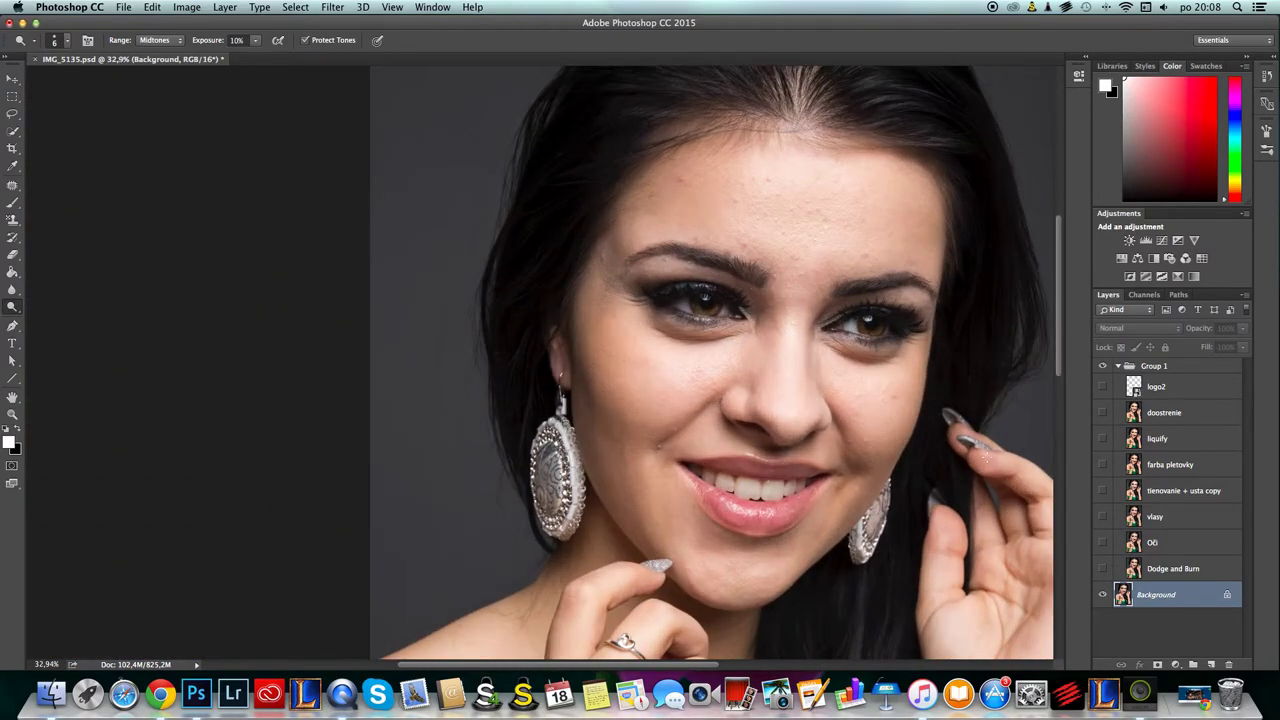
left_click(1103, 568)
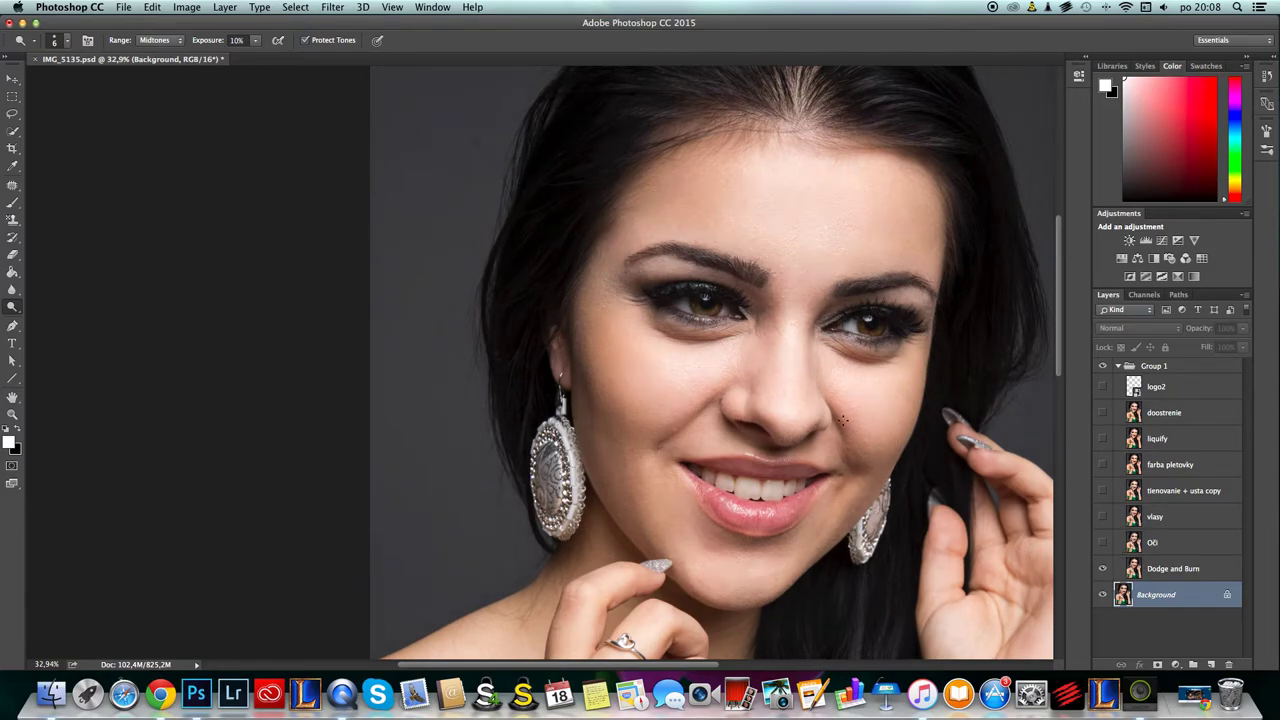
scroll(811, 246, "up", 2)
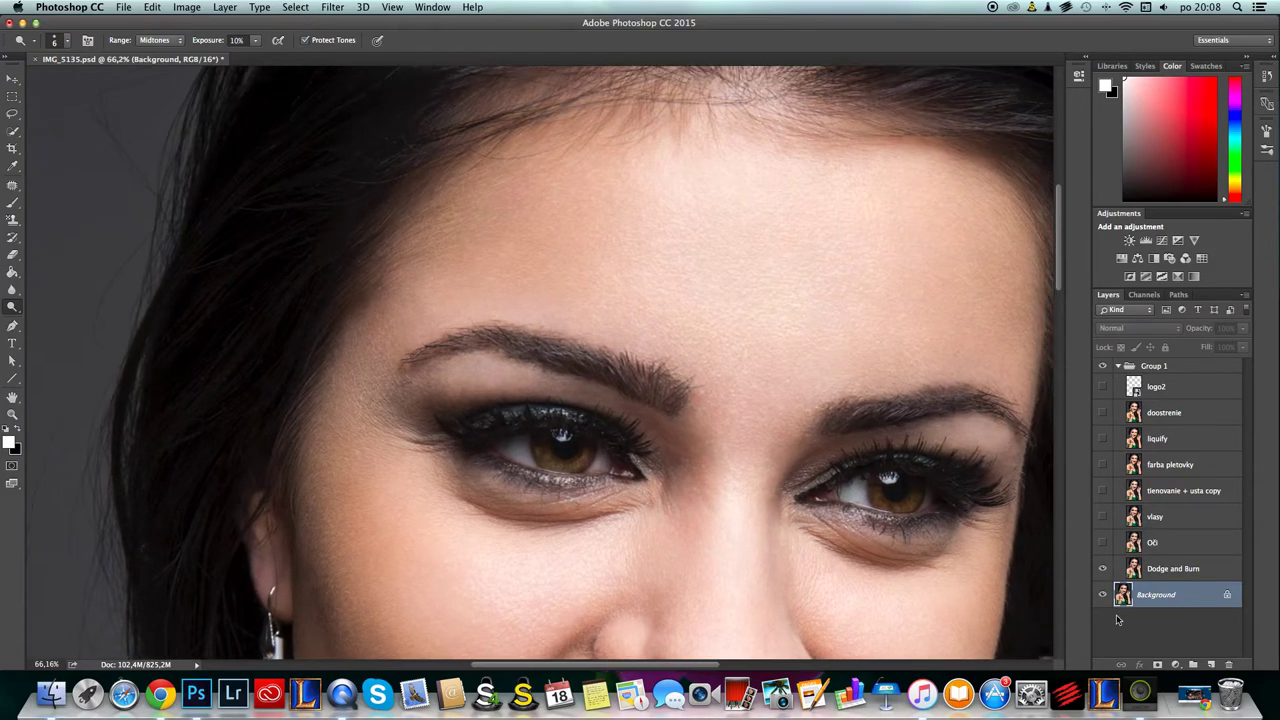
left_click(1103, 568)
left_click(1103, 568)
- Examine the Dodge and Burn layer's skin retouching on the cheeks, nose, mouth, chin and around the eyes
left_click_drag(772, 426, 827, 366)
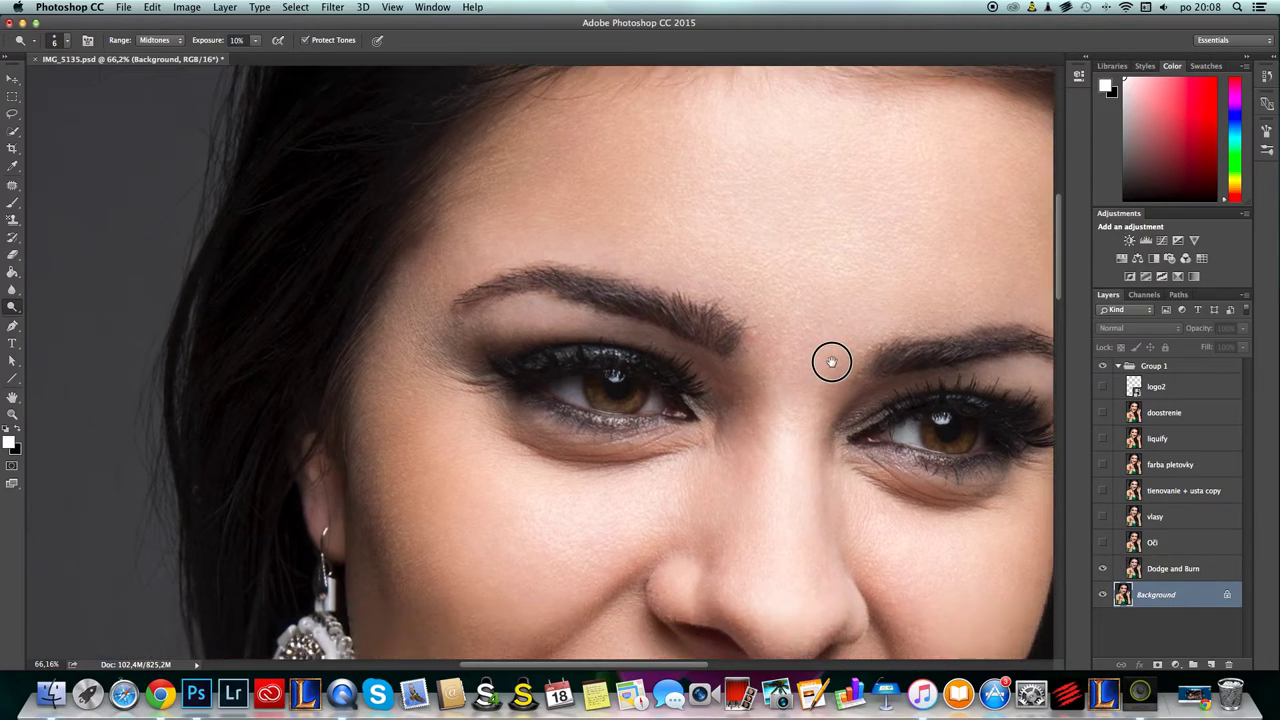
scroll(827, 366, "down", 5)
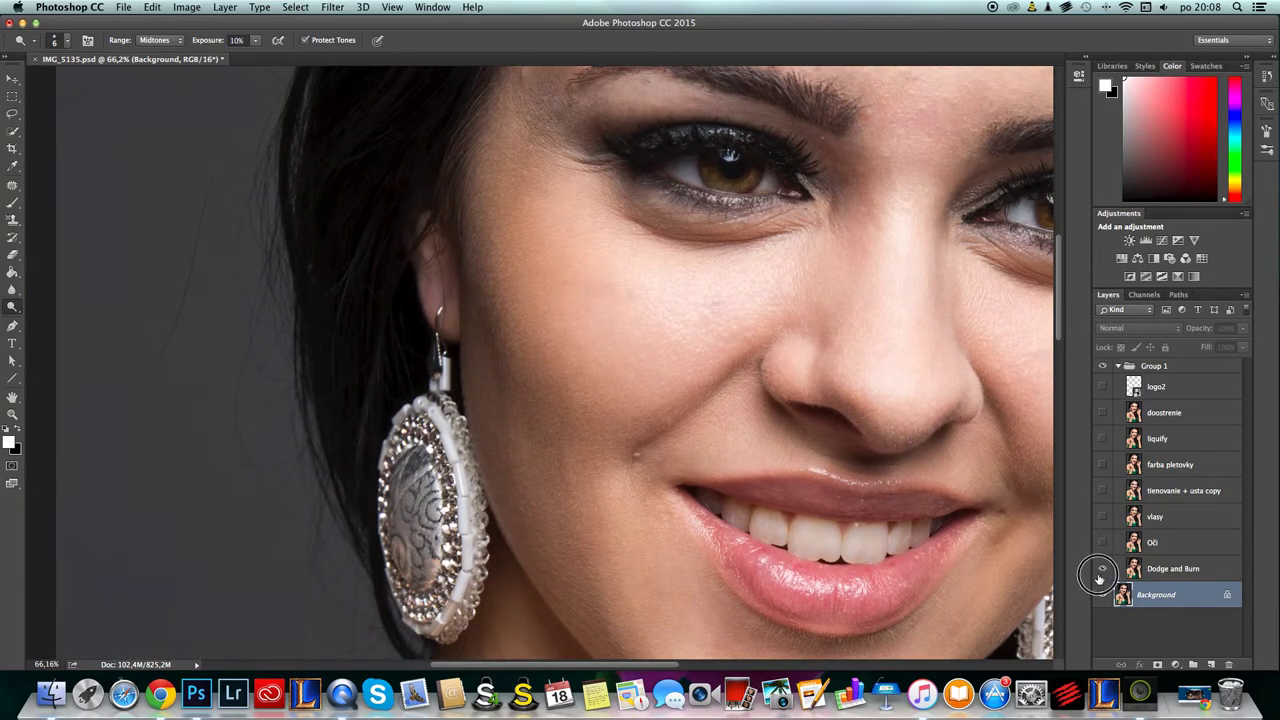
scroll(816, 458, "down", 5)
scroll(816, 458, "right", 2)
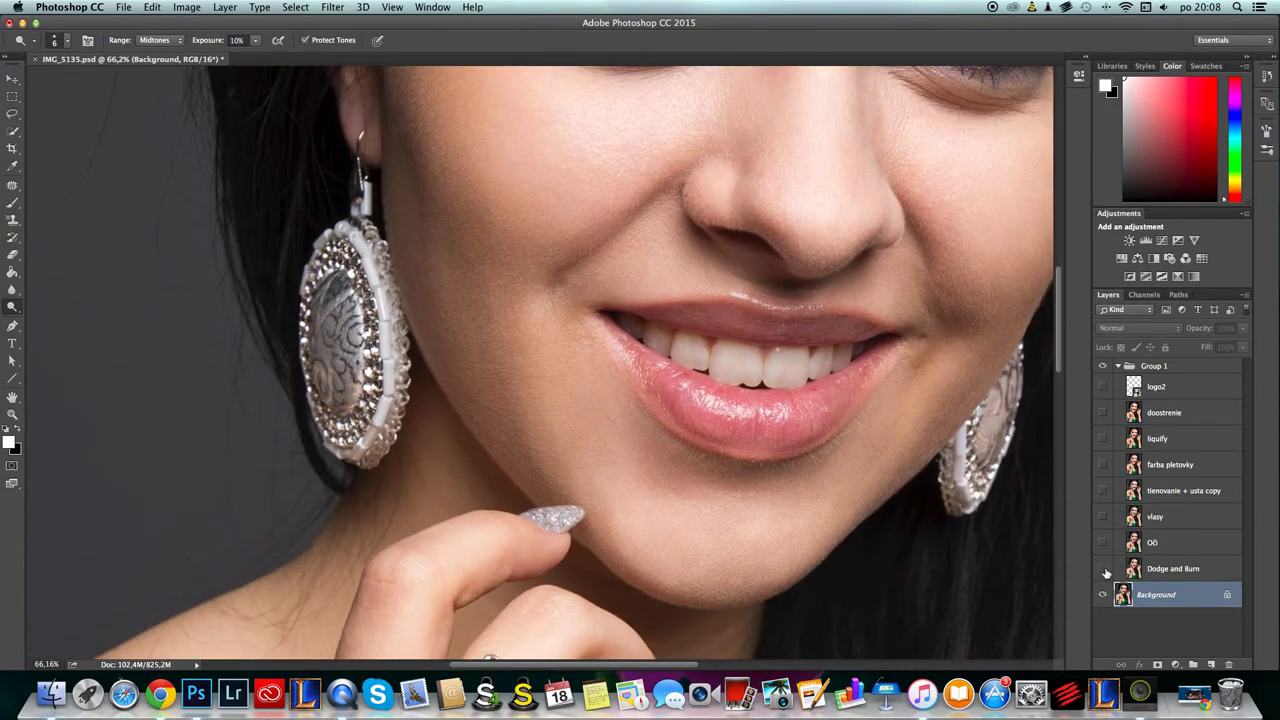
scroll(908, 508, "right", 3)
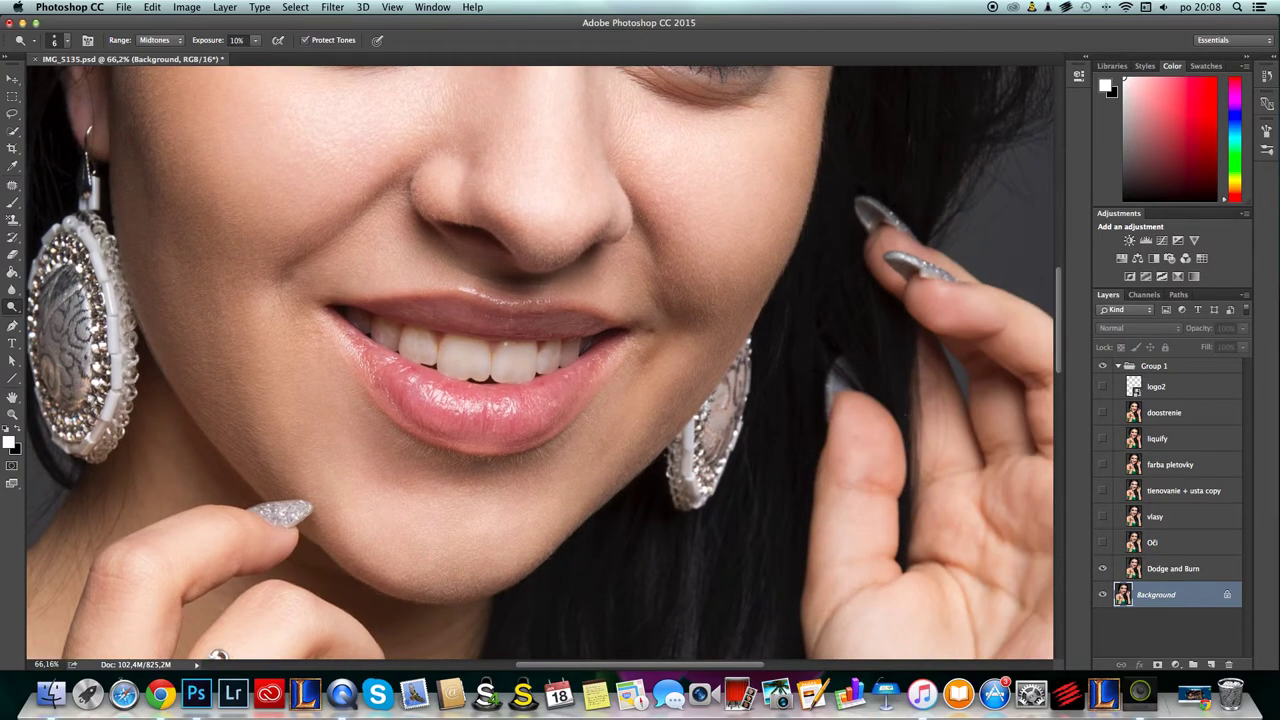
scroll(757, 434, "up", 2)
scroll(757, 434, "right", 1)
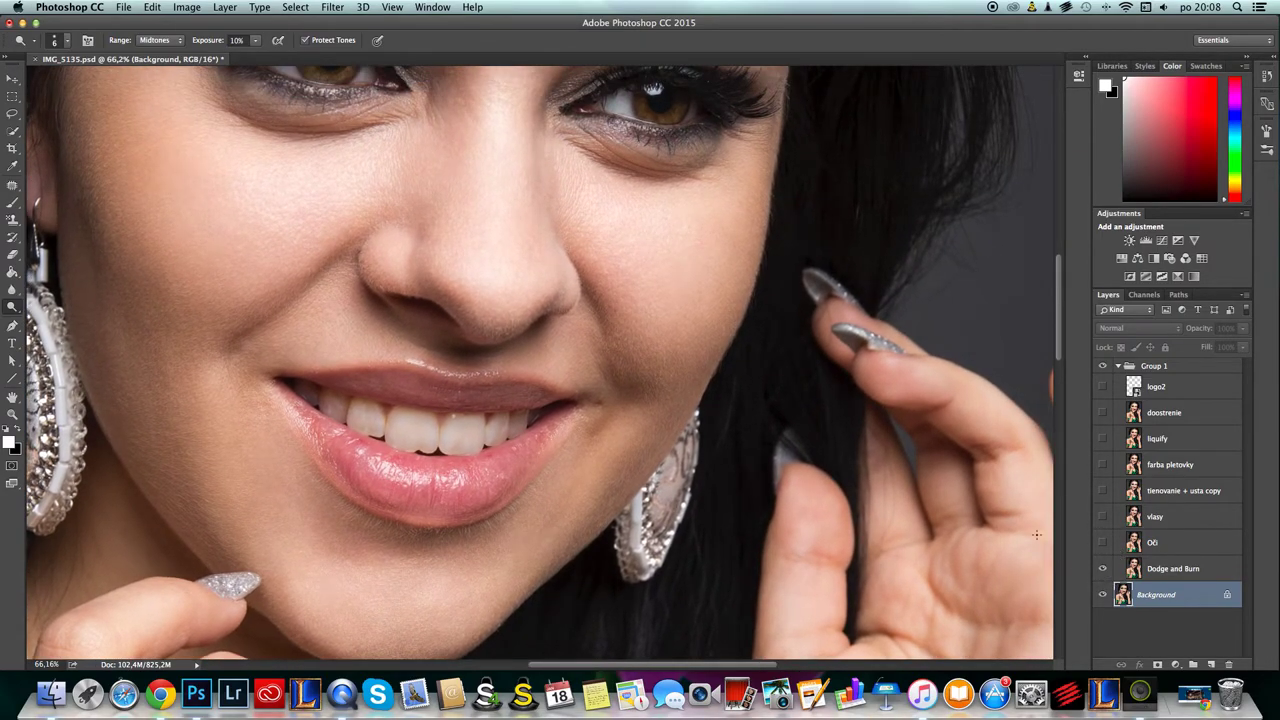
scroll(452, 487, "up", 4)
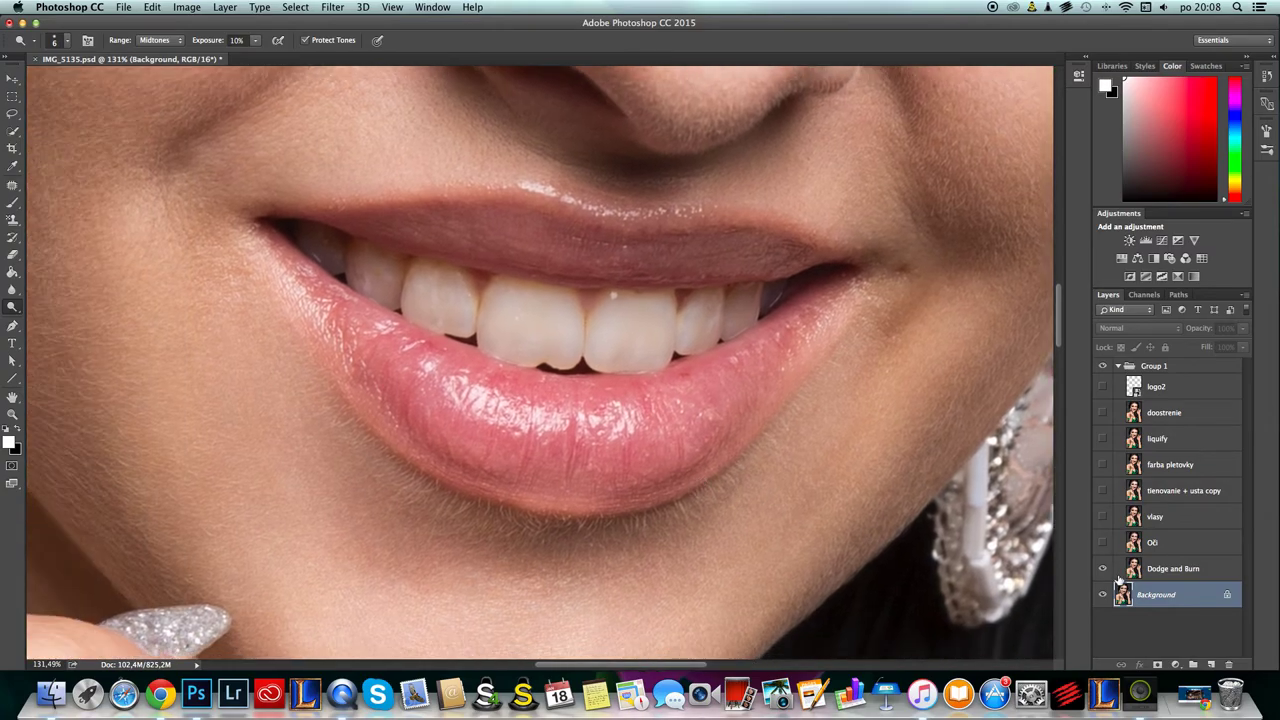
scroll(895, 363, "up", 5)
scroll(895, 363, "right", 3)
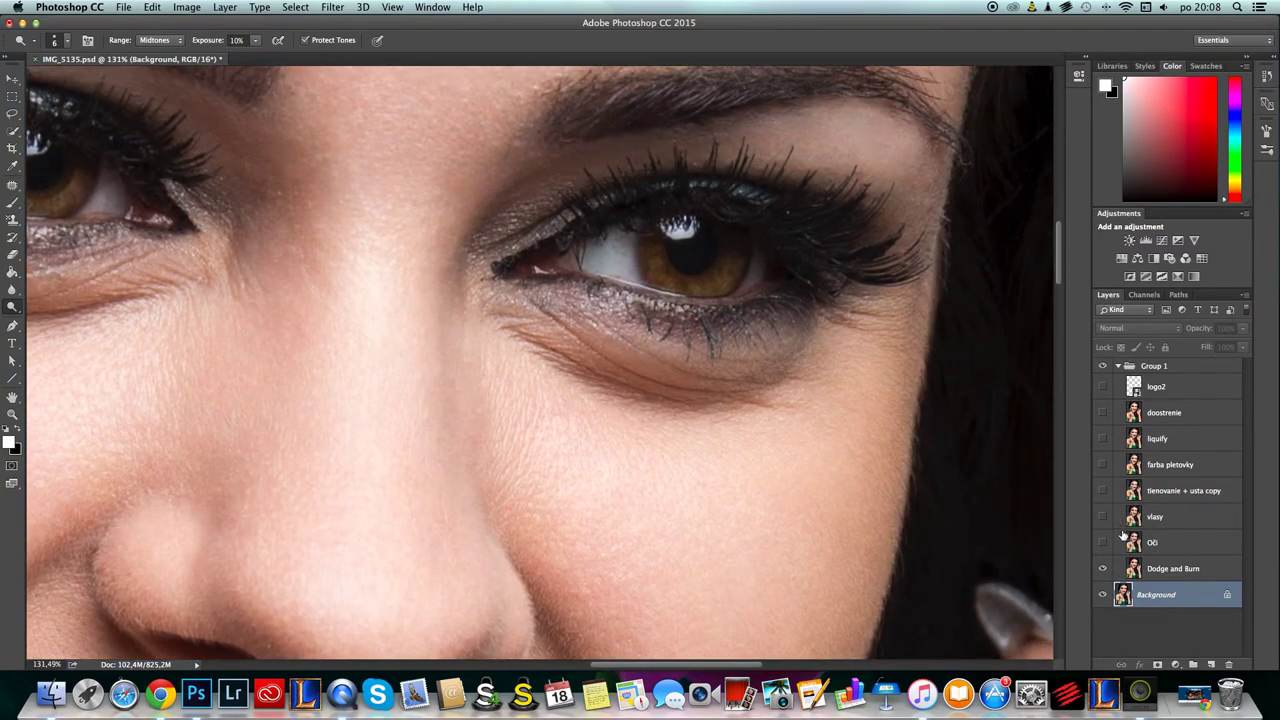
- Toggle the Oči layer's visibility to compare the eyes with and without their retouching, leaving the layer shown
left_click(1102, 542)
left_click(1102, 542)
left_click(1102, 542)
scroll(849, 443, "down", 3)
scroll(831, 451, "down", 2)
scroll(831, 451, "left", 2)
left_click(1104, 543)
left_click(1104, 543)
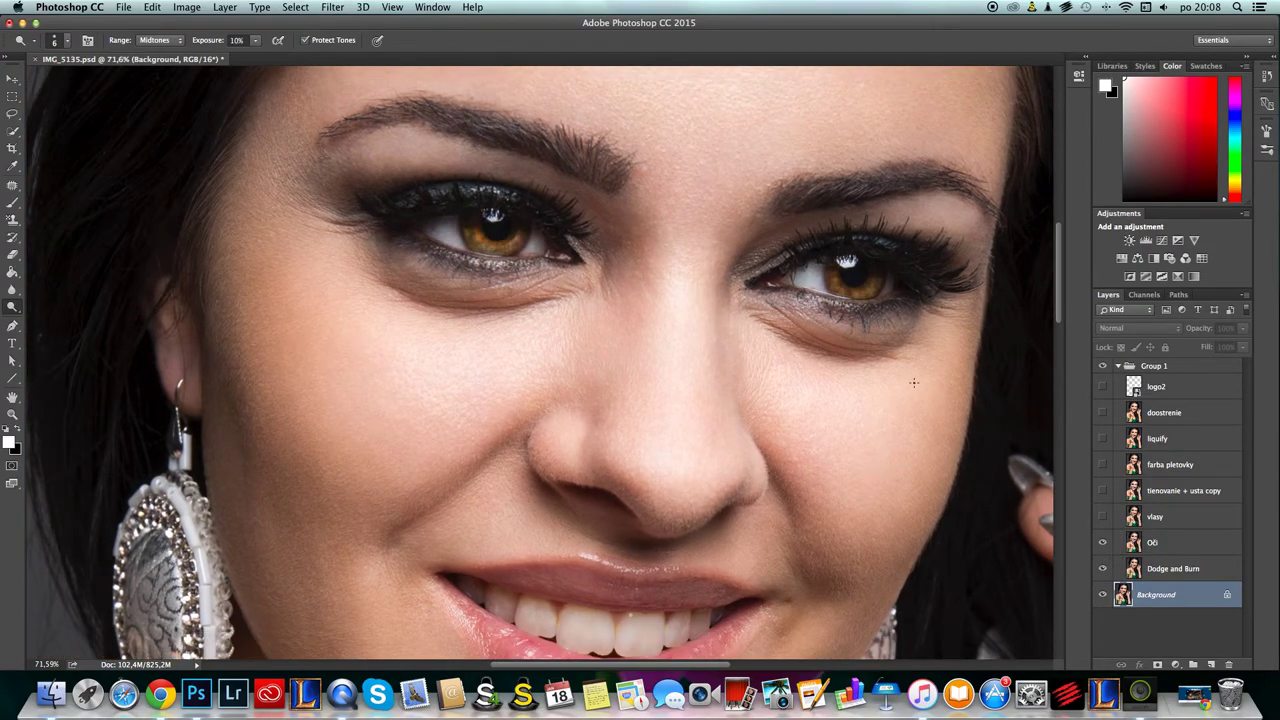
scroll(880, 406, "up", 2)
scroll(880, 406, "right", 1)
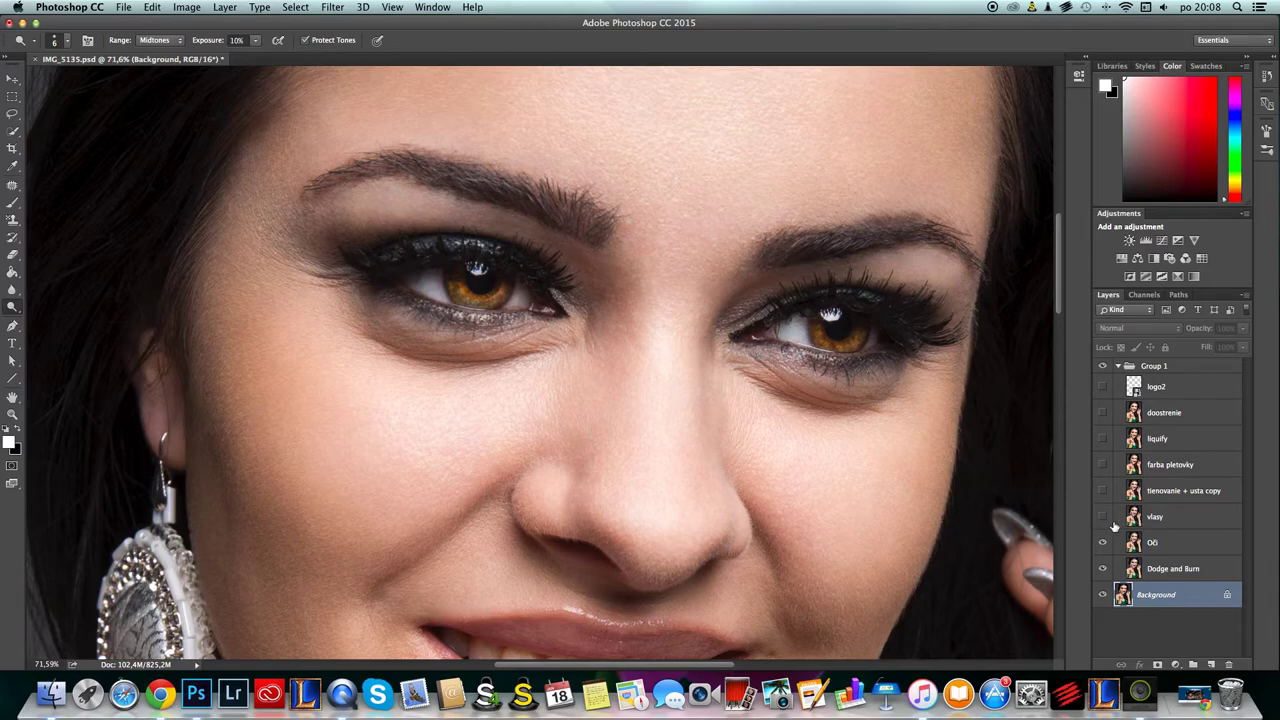
scroll(858, 393, "down", 2)
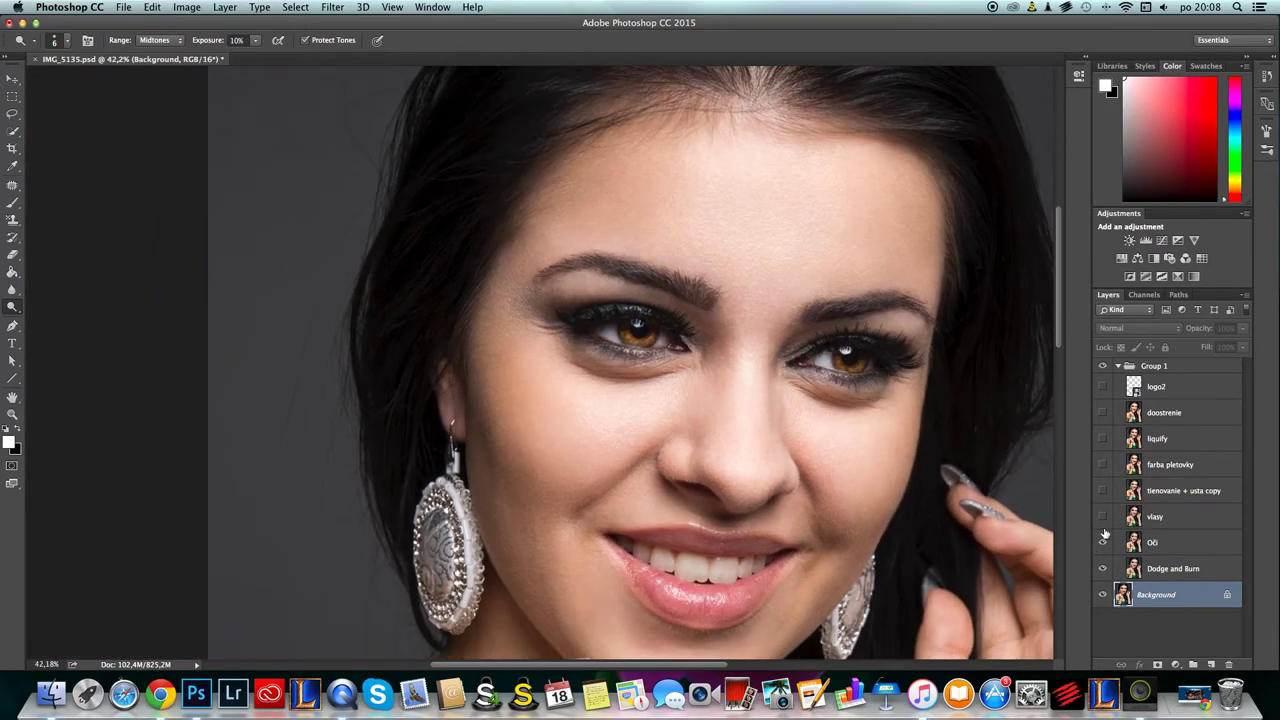
- Show the vlasy layer and toggle its visibility to compare the hair before and after retouching, leaving it shown
scroll(808, 448, "up", 3)
scroll(808, 448, "left", 3)
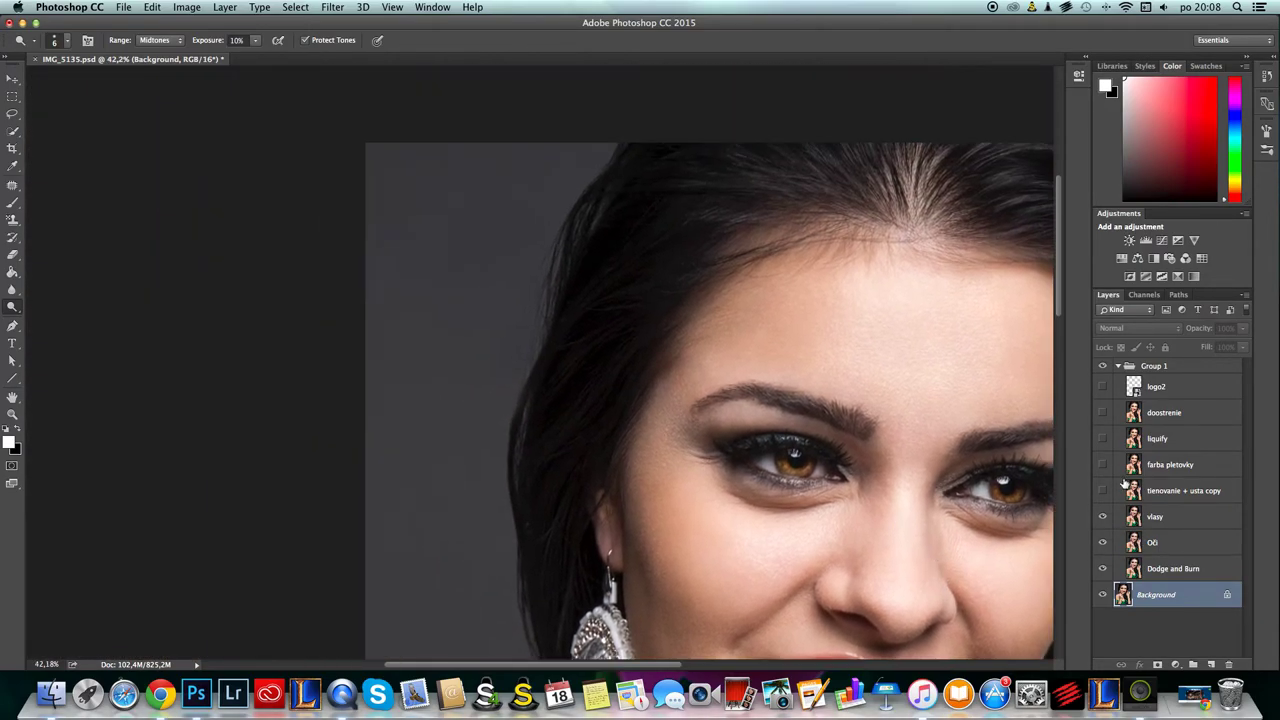
left_click(1105, 518)
left_click(1102, 518)
left_click_drag(518, 176, 614, 191)
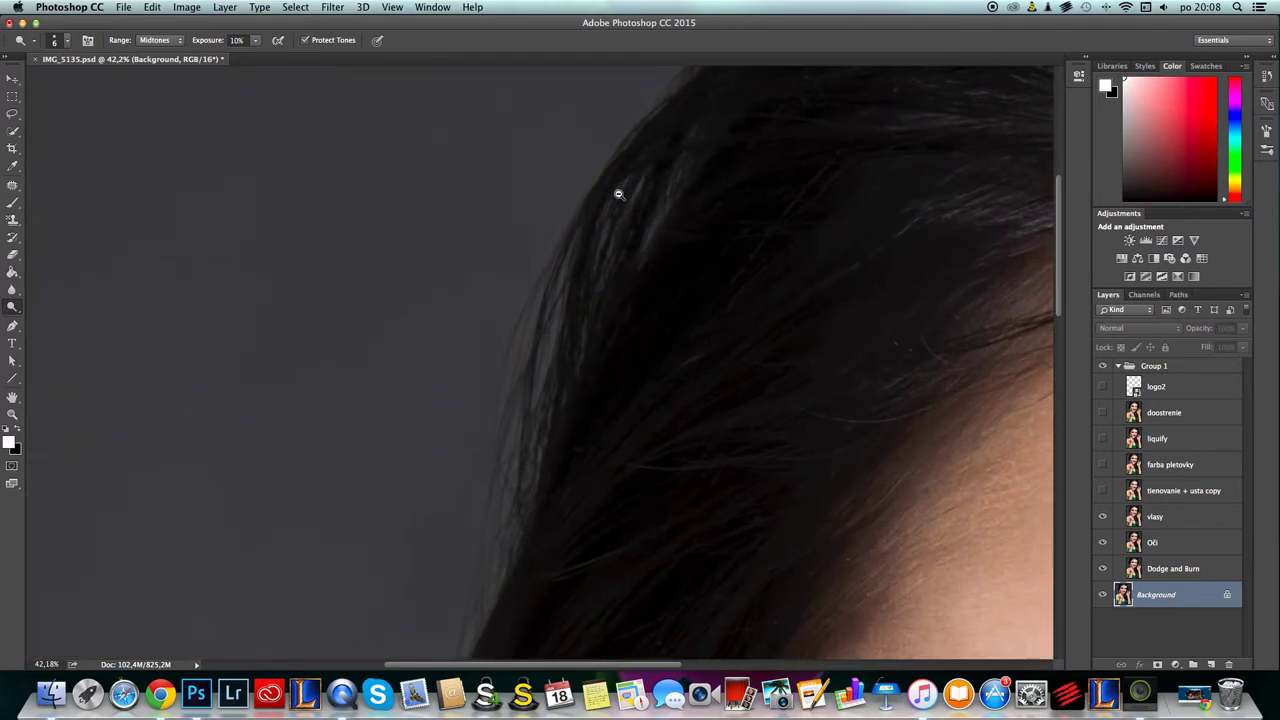
- Show the tienovanie + usta copy layer and use the Clone Stamp on it to cover stray hairs along the upper-left hair edge
left_click_drag(12, 219, 63, 215)
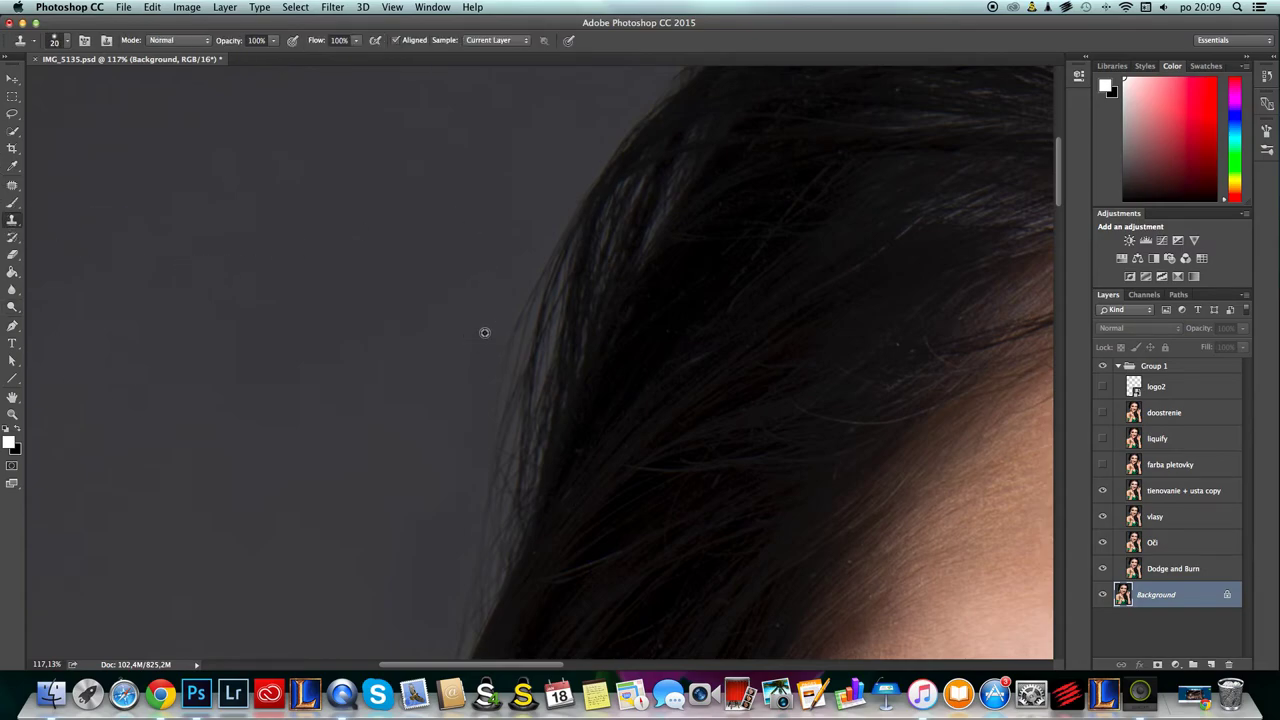
left_click_drag(532, 318, 540, 294)
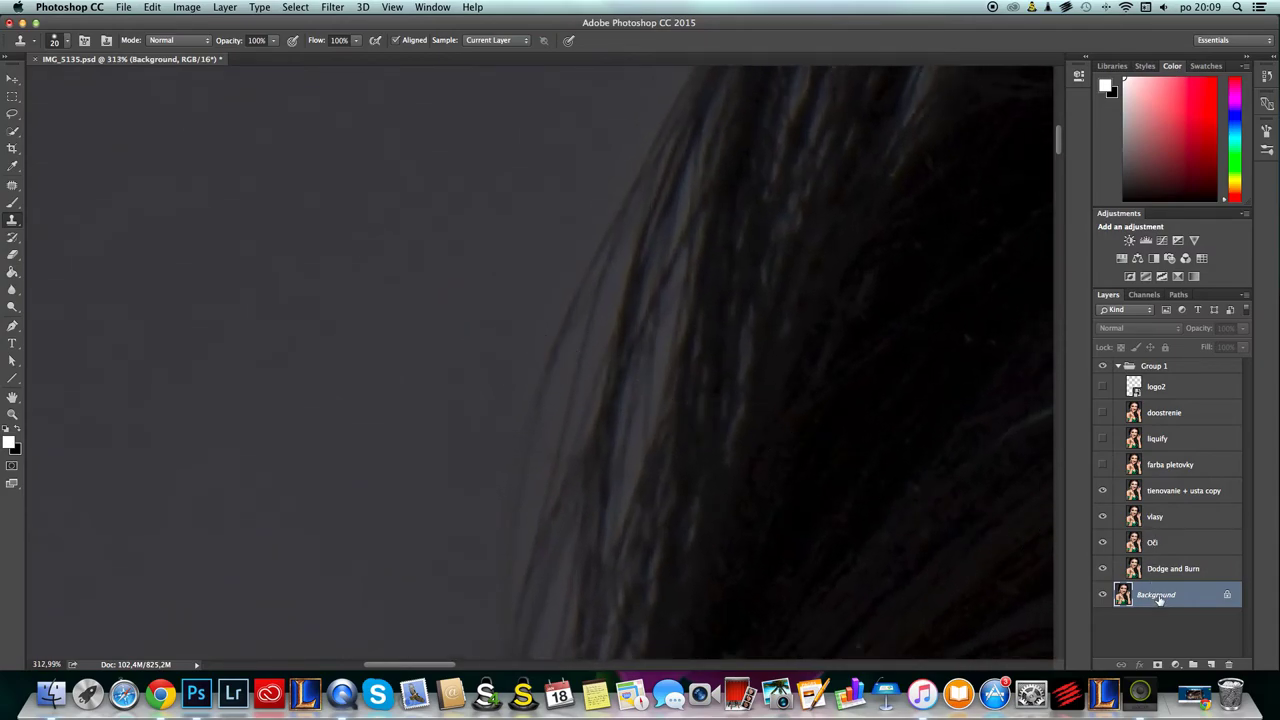
left_click(1176, 517)
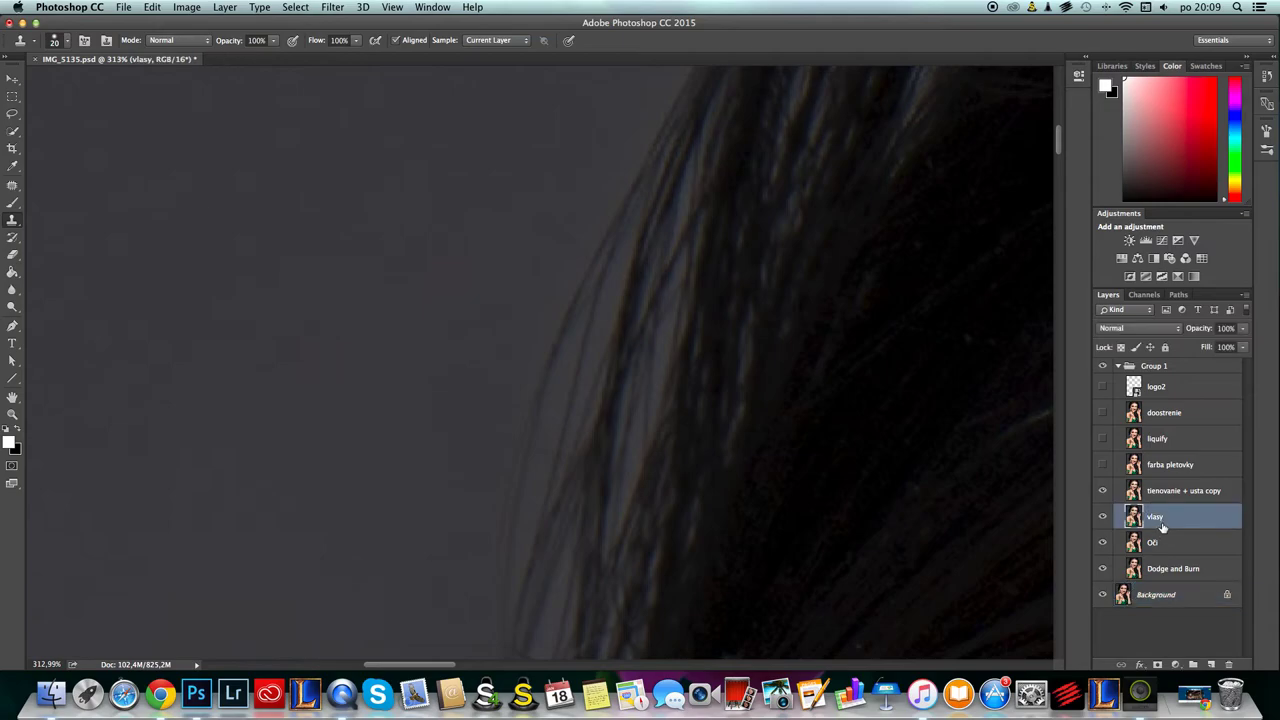
left_click(1170, 491)
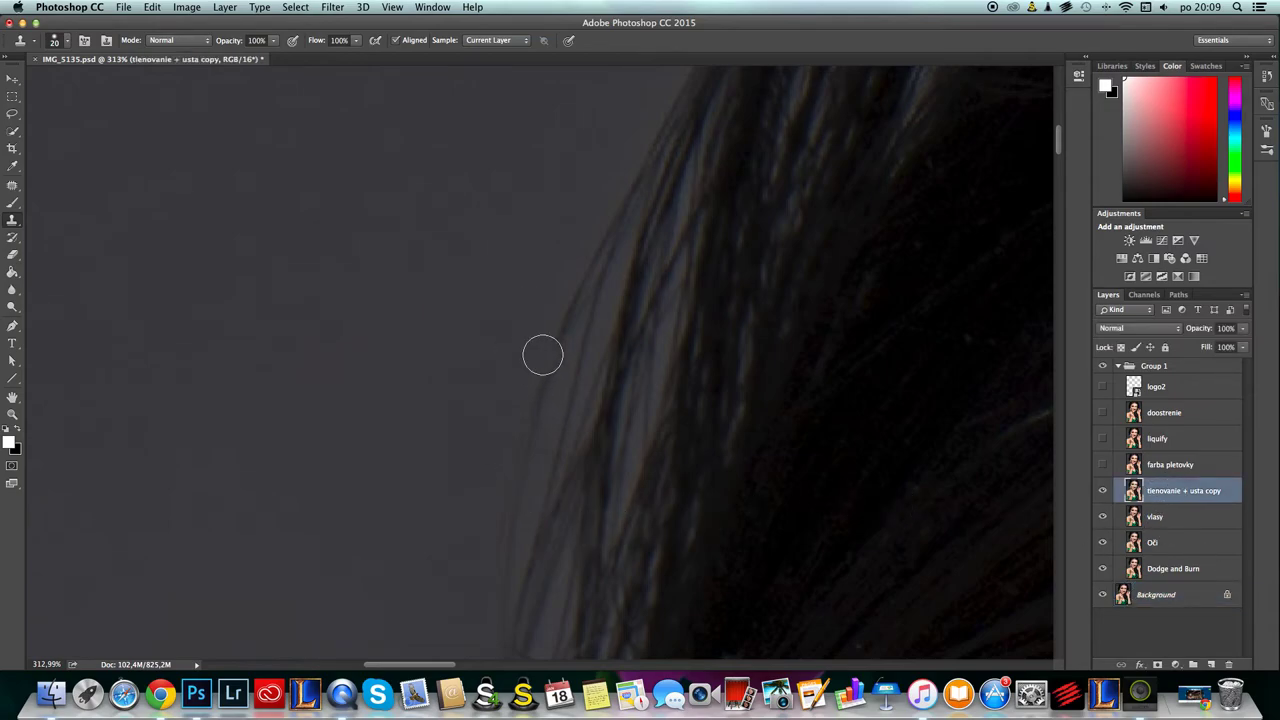
left_click(529, 438)
left_click_drag(456, 412, 481, 280)
left_click_drag(538, 358, 521, 443)
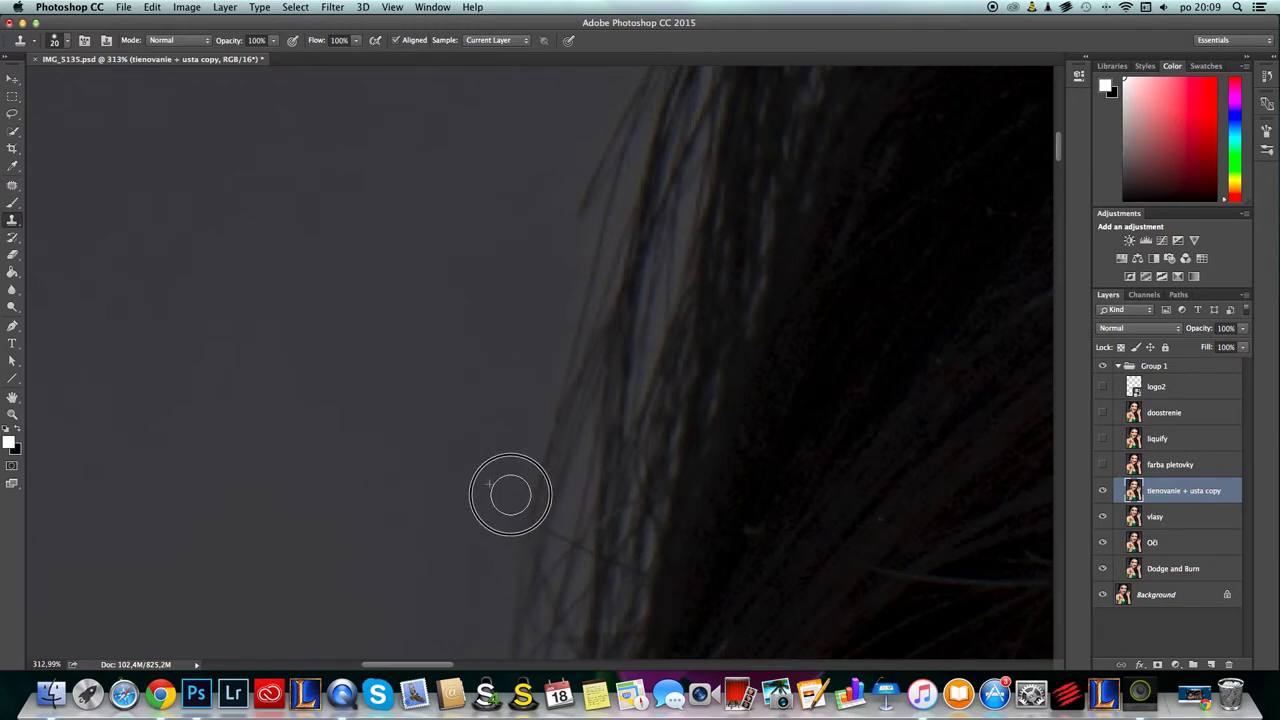
- Examine the cloned outline of the hair against the grey background, both close up and from a distance
mouse_move(520, 309)
left_mouse_down()
mouse_move(463, 338)
mouse_move(494, 374)
mouse_move(521, 354)
mouse_move(472, 339)
mouse_move(426, 380)
left_mouse_up()
scroll(470, 335, "up", 3)
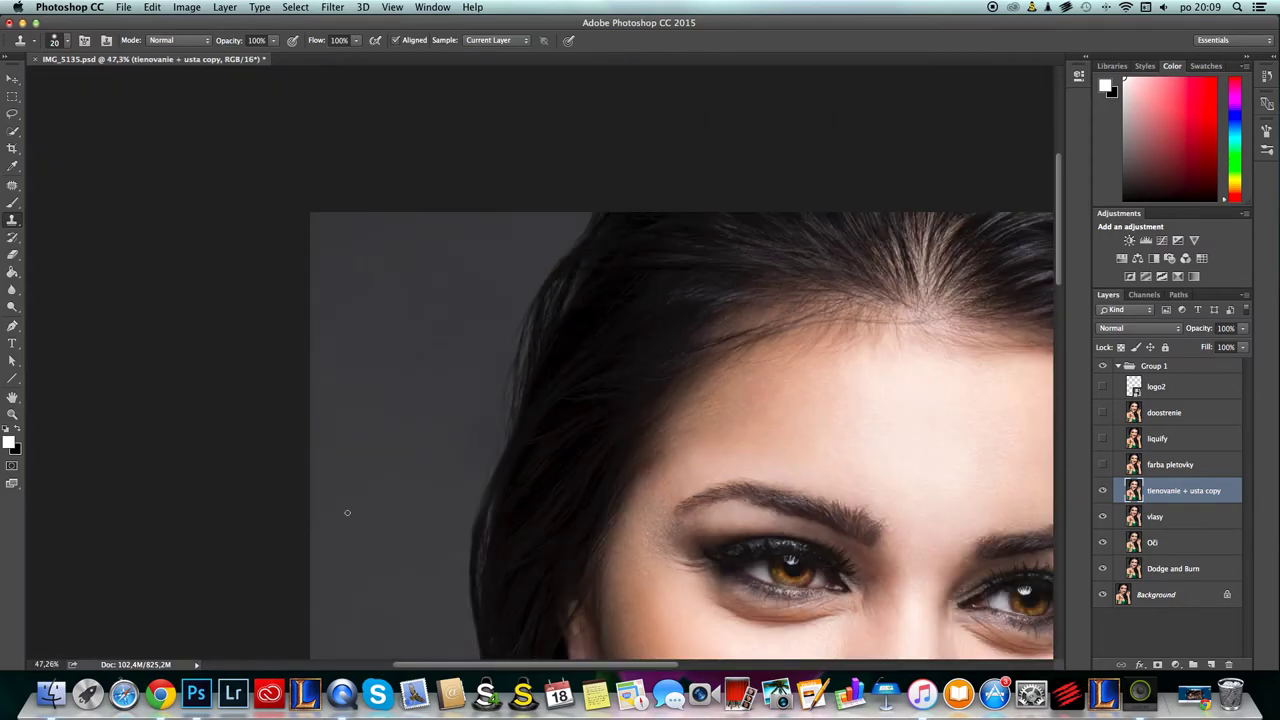
left_click_drag(474, 325, 517, 289)
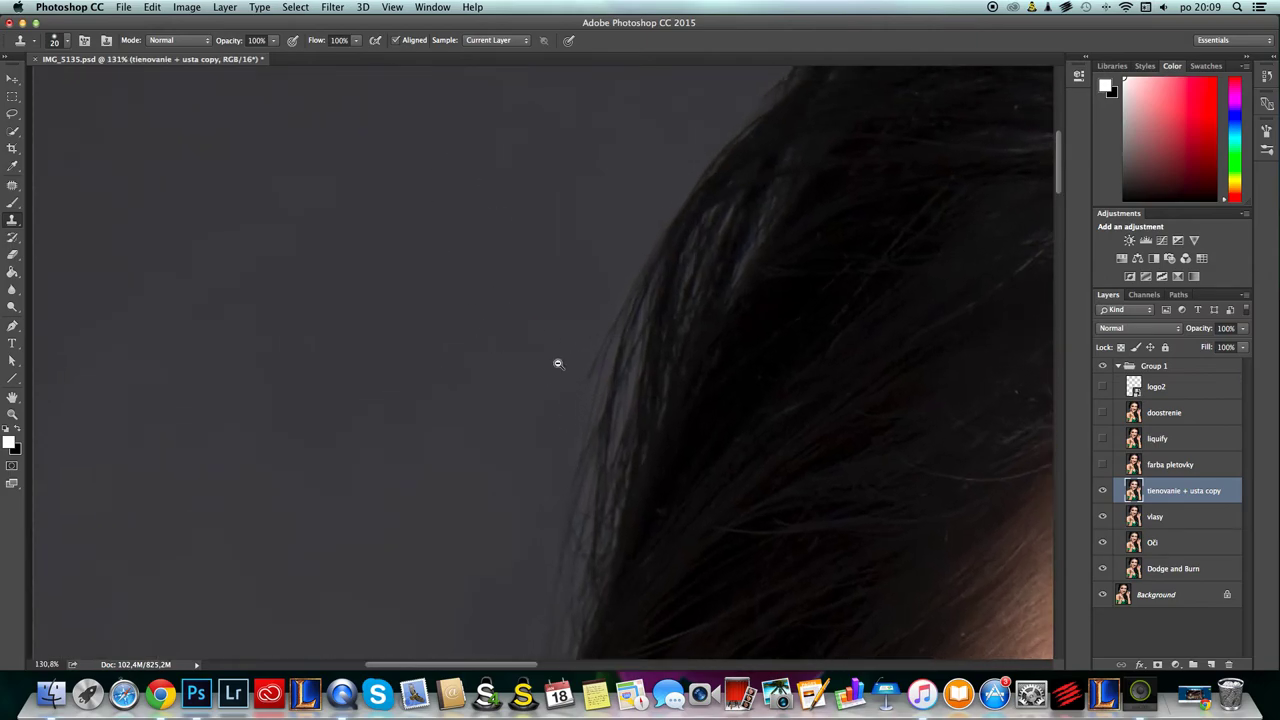
left_click_drag(560, 363, 551, 311)
left_click_drag(622, 423, 543, 422)
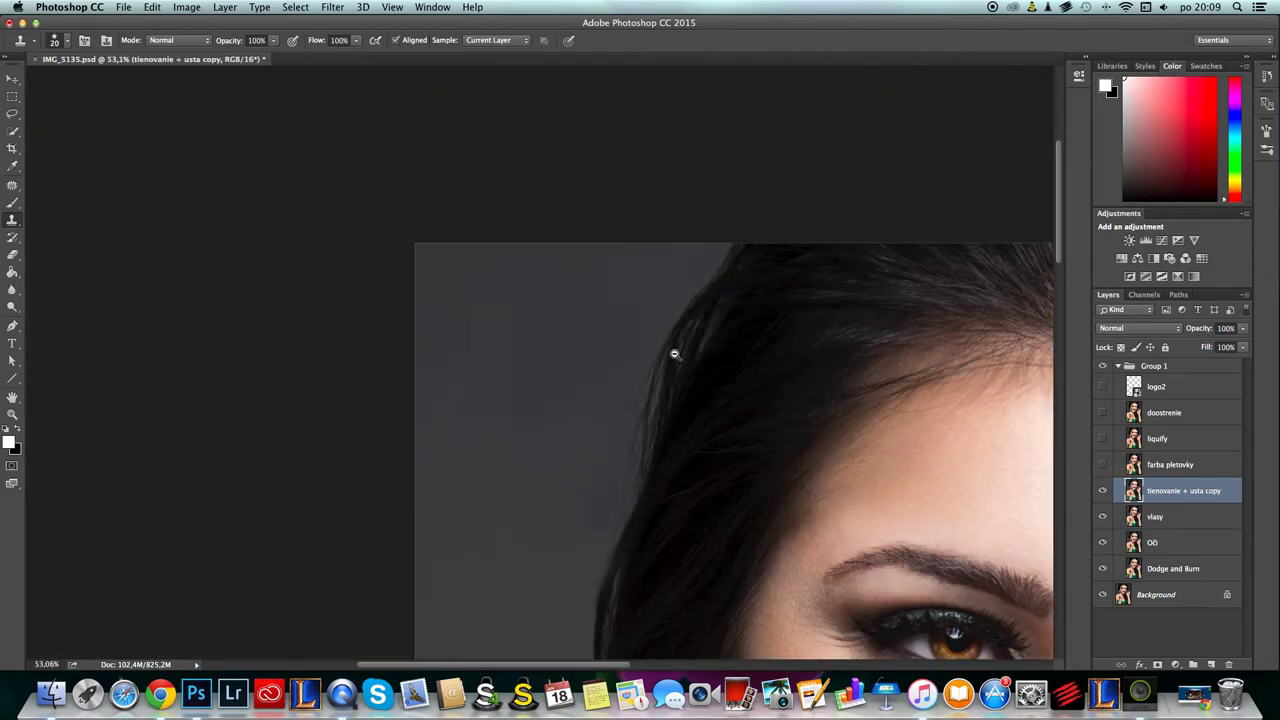
scroll(670, 355, "up", 8)
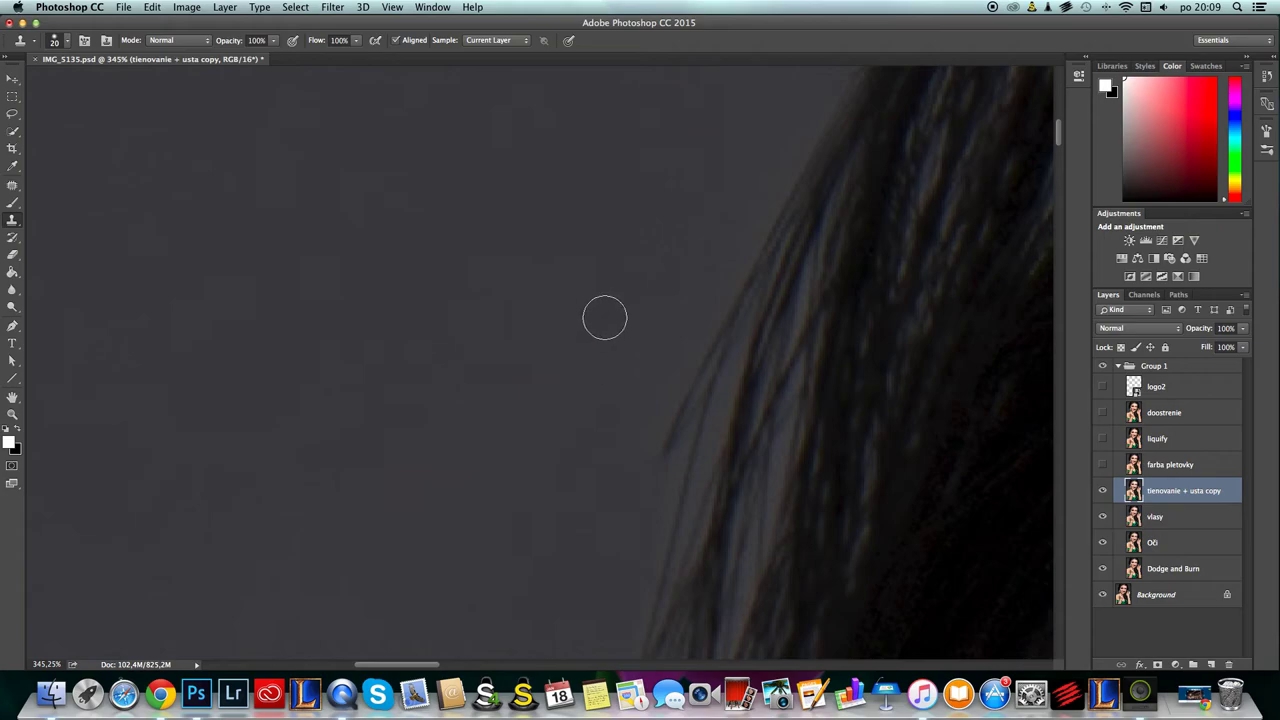
scroll(605, 314, "down", 6)
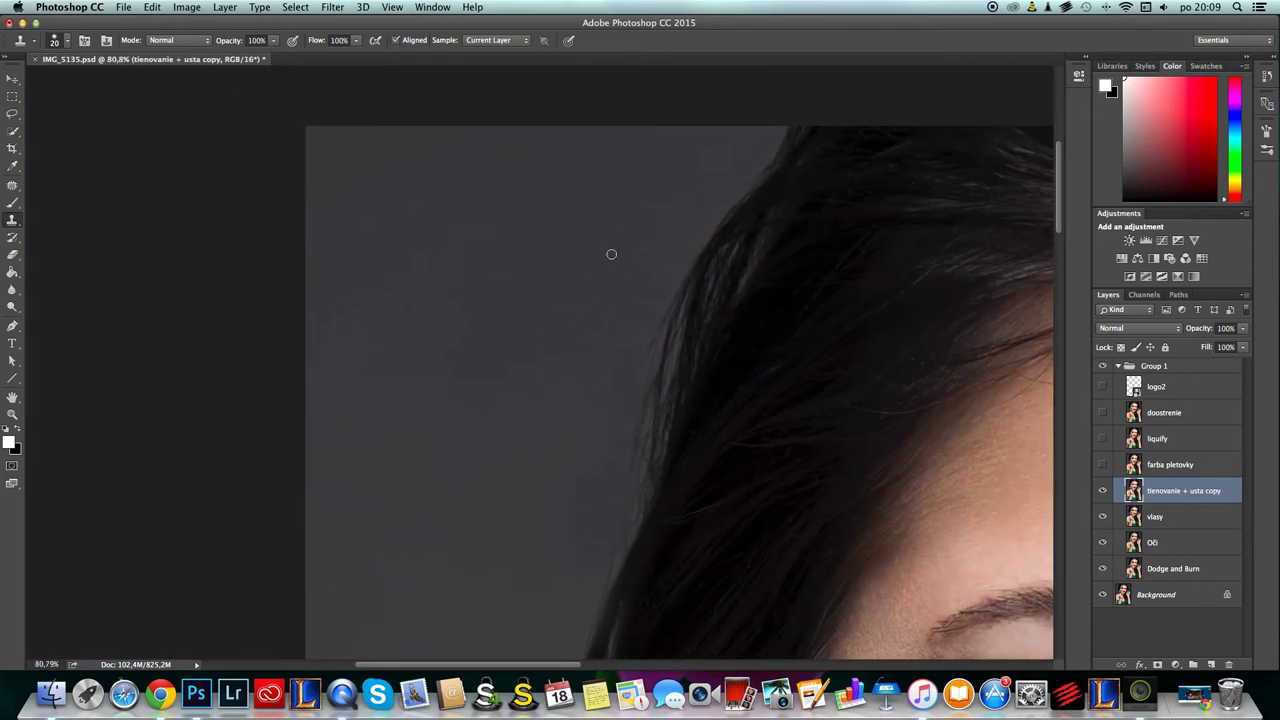
scroll(605, 335, "up", 5)
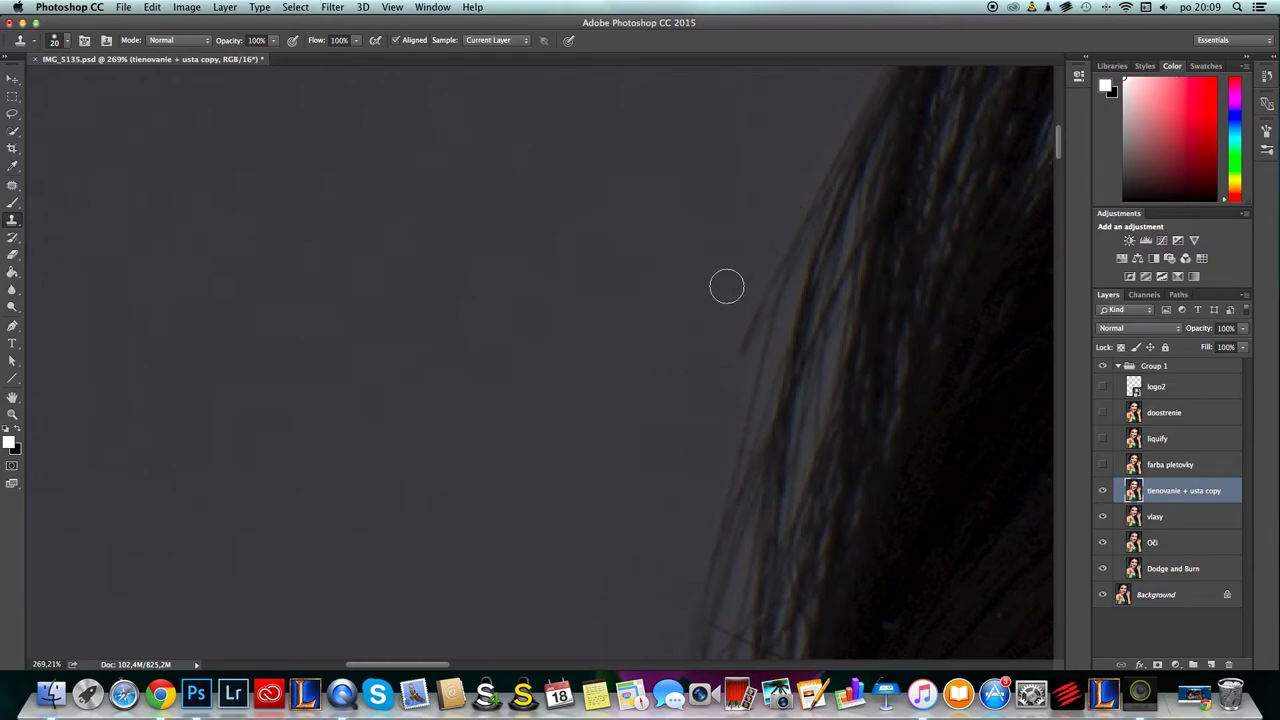
- Try to cover more stray hairs at the hair edge with sampled background, and undo the last clone strokes
left_click(695, 315, "alt")
left_click_drag(731, 374, 737, 338)
left_click_drag(742, 324, 750, 294)
scroll(703, 277, "down", 5)
scroll(650, 264, "down", 3)
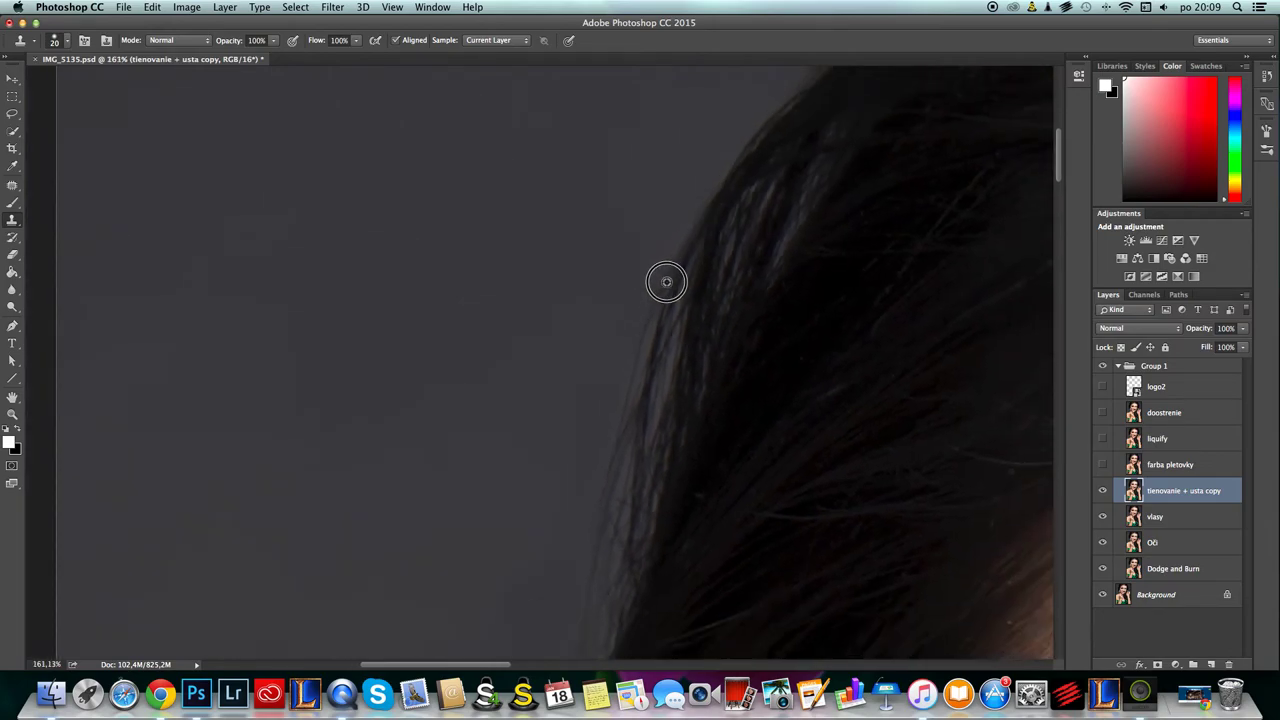
key("alt+super+z")
key("alt+super+z")
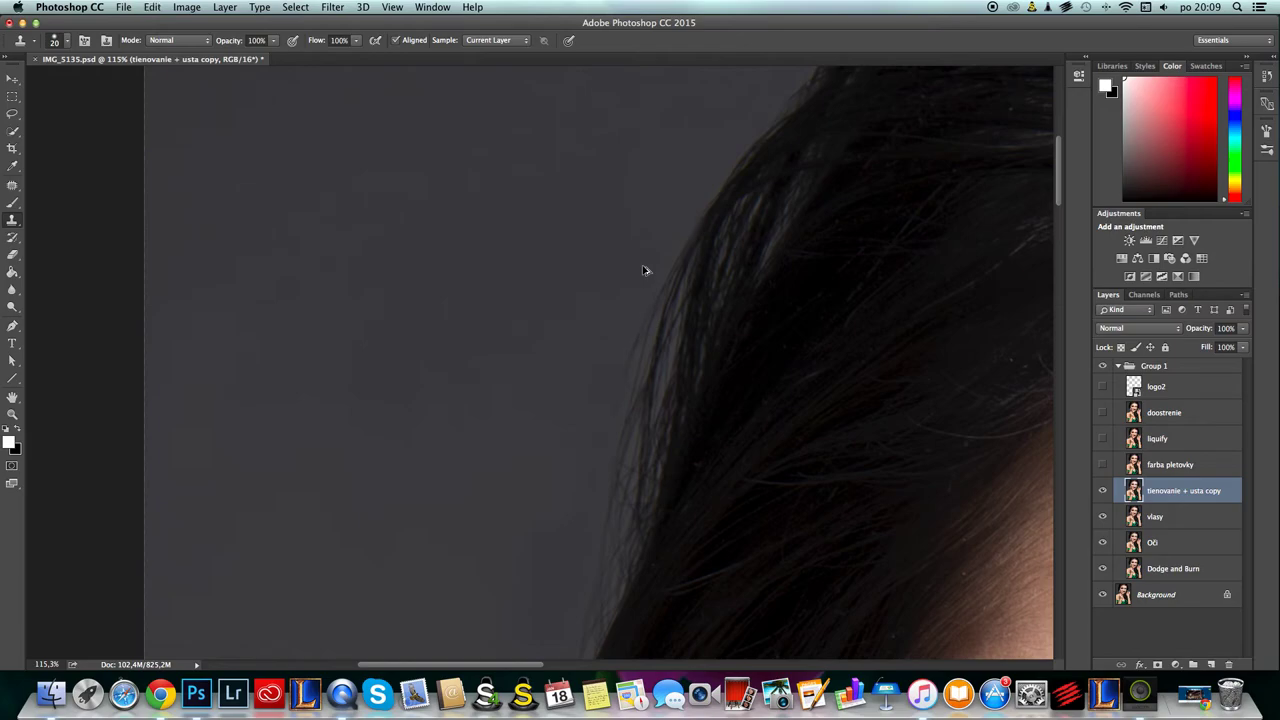
- Show the farba pletovky layer and review the skin colour across the face, shoulder and hands
scroll(603, 298, "down", 5)
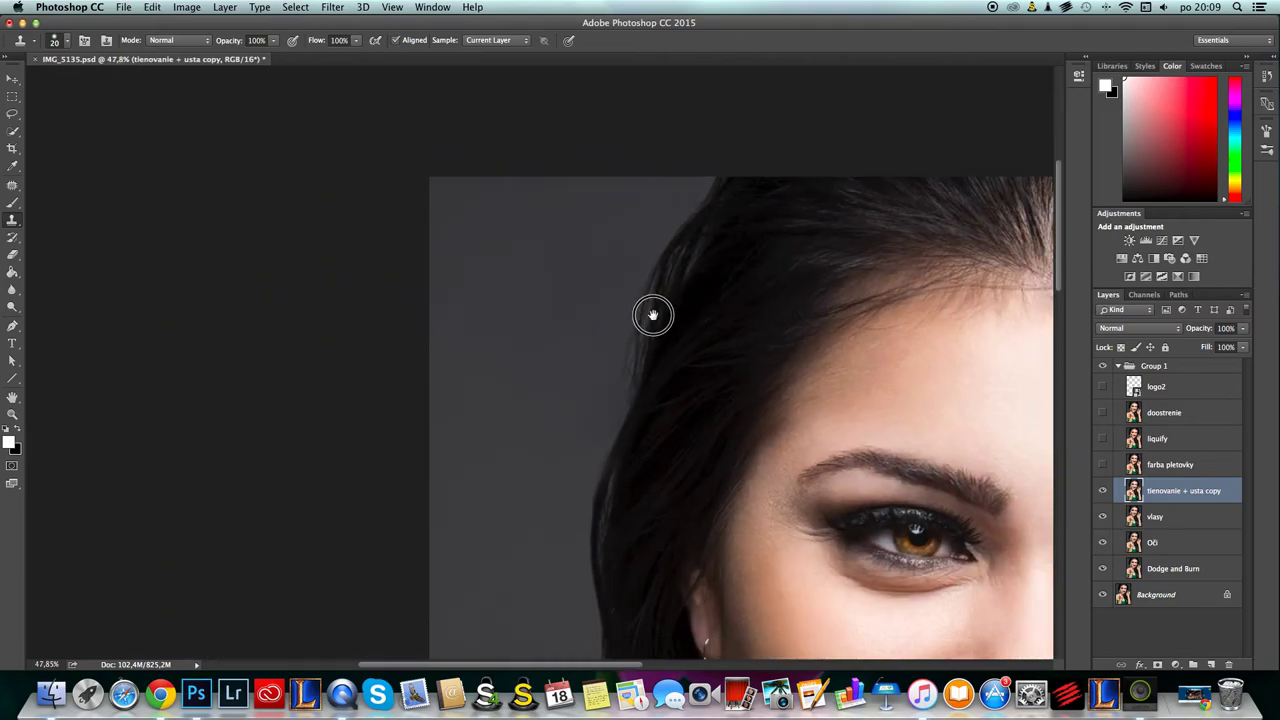
left_click_drag(1021, 451, 723, 329)
scroll(844, 428, "down", 4)
left_click_drag(857, 502, 790, 398)
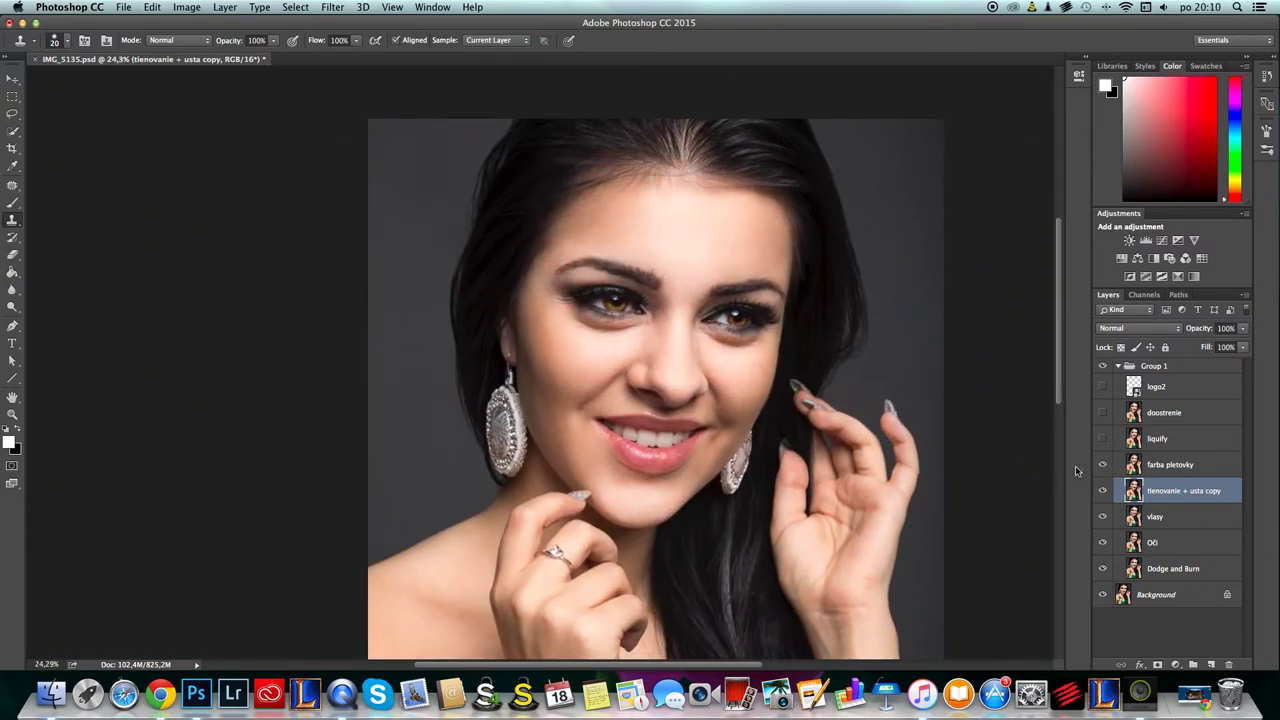
scroll(868, 447, "up", 3)
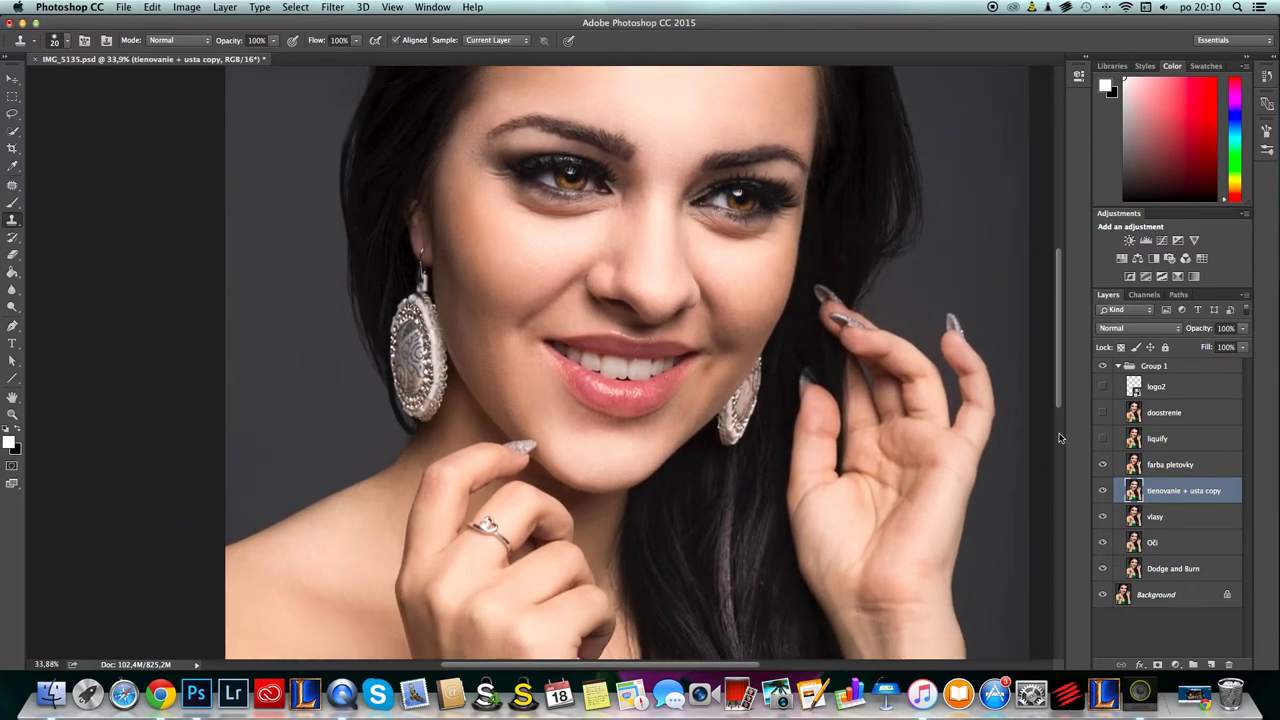
- Show the liquify layer and toggle its visibility to compare the hair and body shape, leaving it shown
left_click(1102, 438)
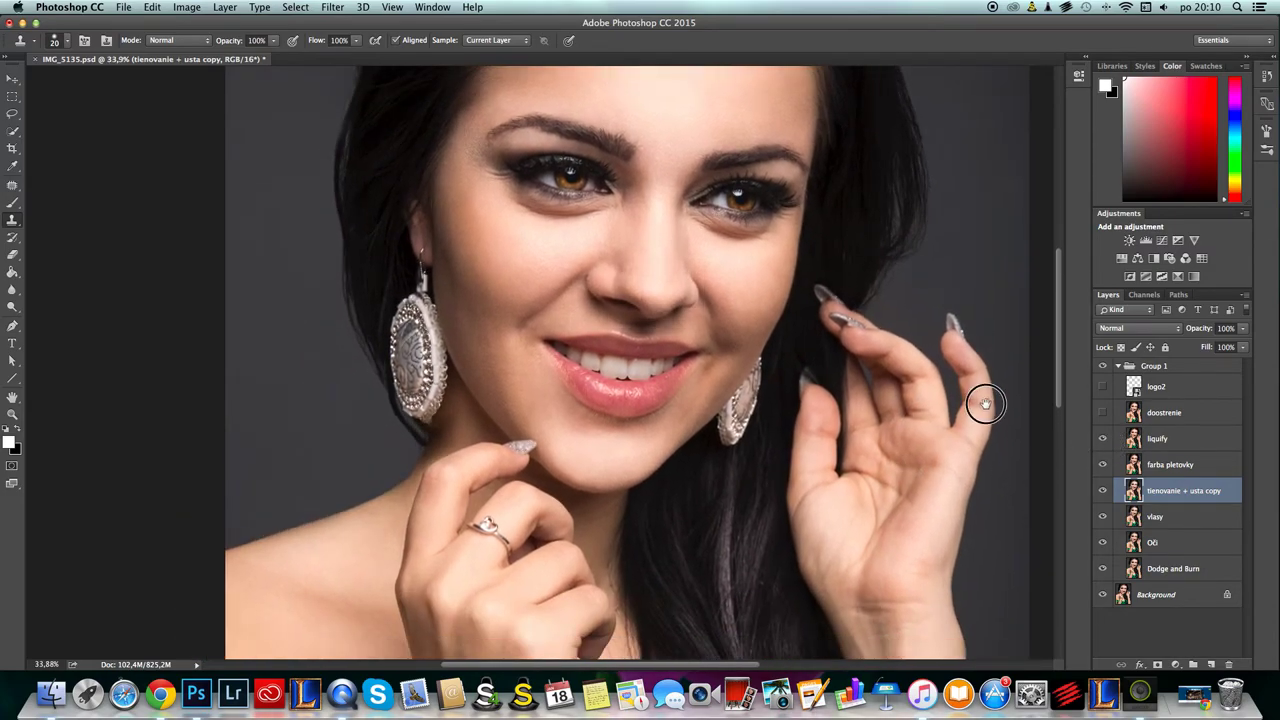
scroll(990, 415, "down", 3)
left_click(1105, 442)
left_click(1099, 444)
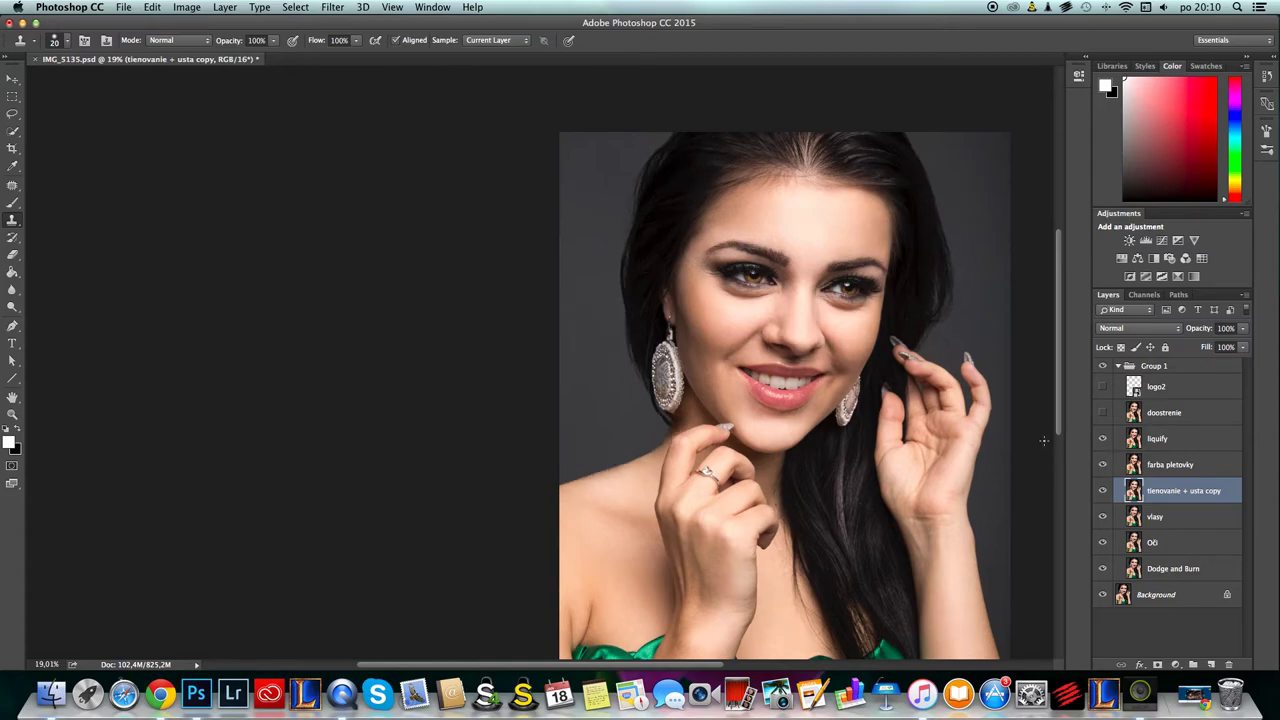
left_click(1102, 438)
left_click(1102, 439)
- Show the doostrenie and logo2 layers and toggle Group 1's visibility to compare the whole portrait before and after retouching
left_click(1104, 369)
left_click(1103, 368)
left_click_drag(928, 314, 826, 282)
scroll(920, 327, "down", 2)
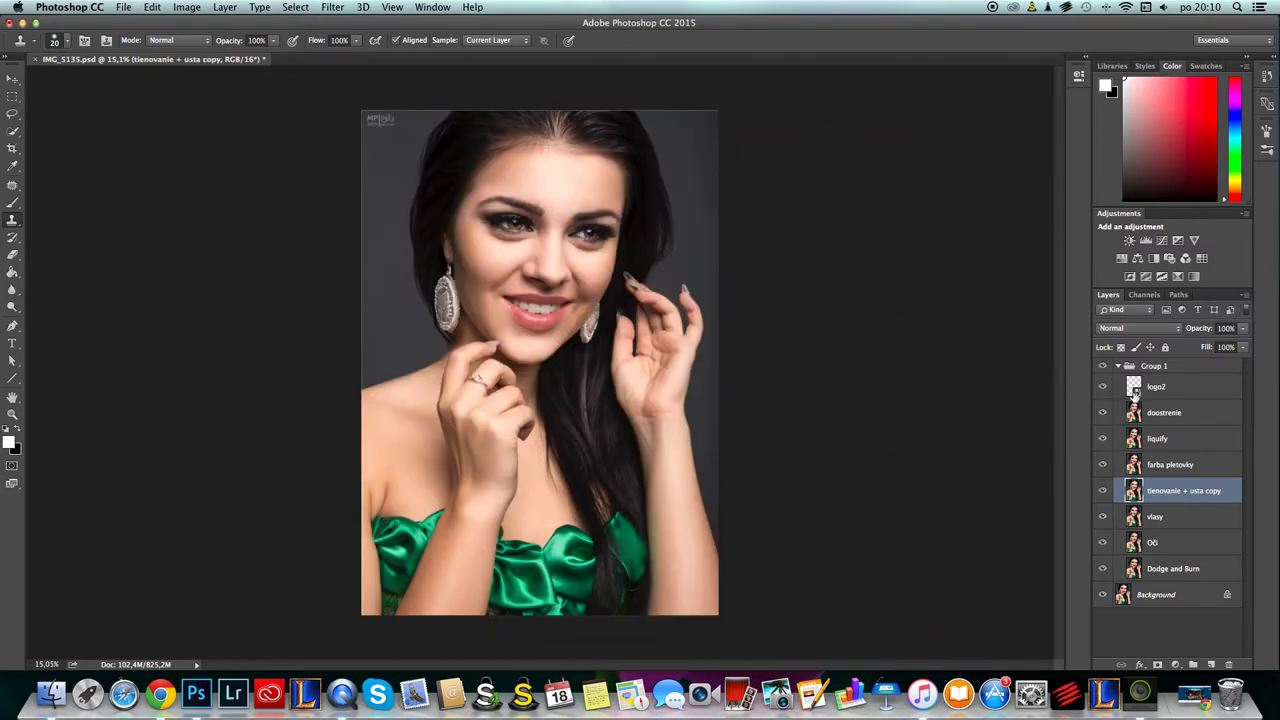
left_click(1104, 368)
left_click(1104, 368)
left_click(1104, 368)
left_click(1104, 368)
- Toggle Group 1's visibility to compare the eyes and forehead before and after retouching, leaving the group shown
scroll(626, 285, "up", 5)
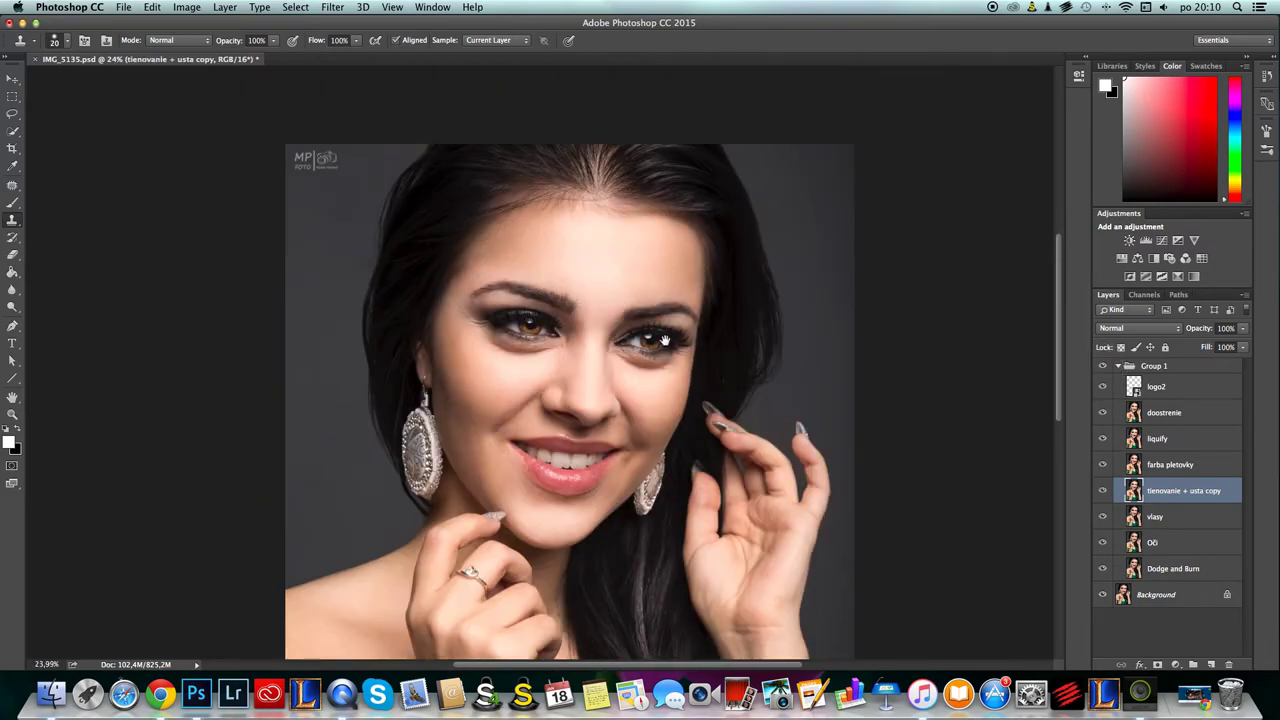
scroll(663, 274, "up", 2)
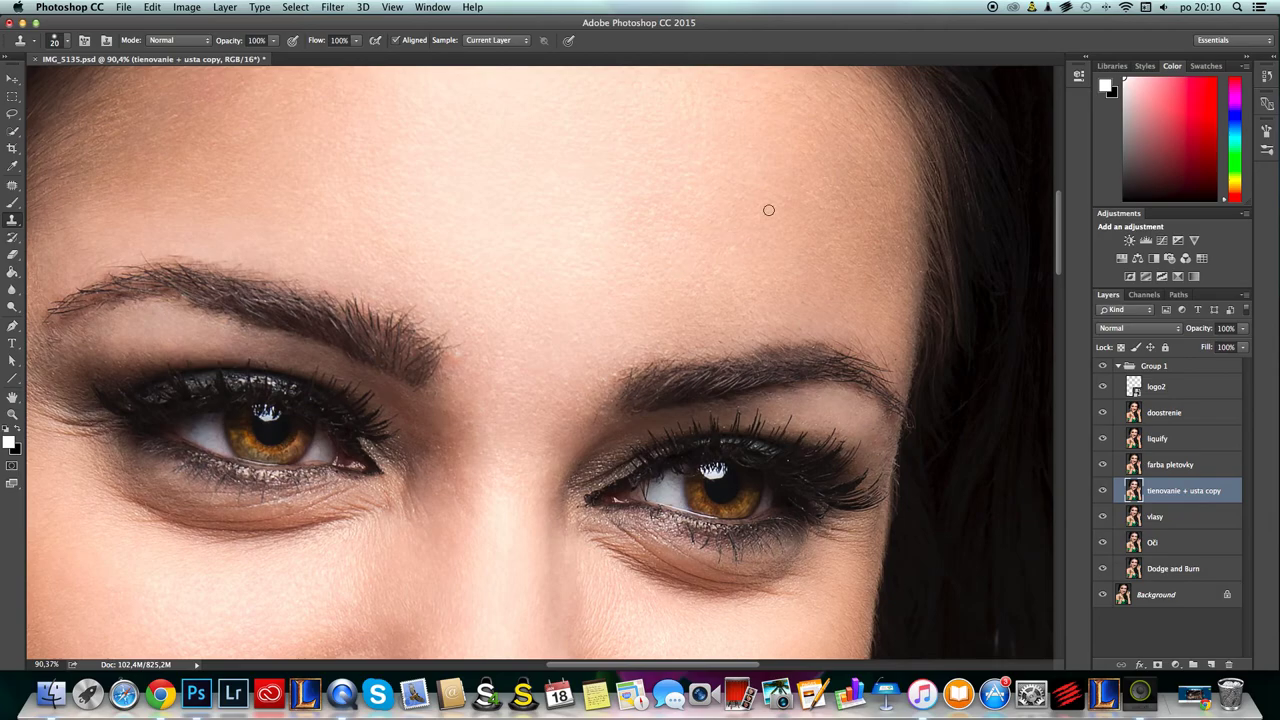
scroll(706, 294, "down", 2)
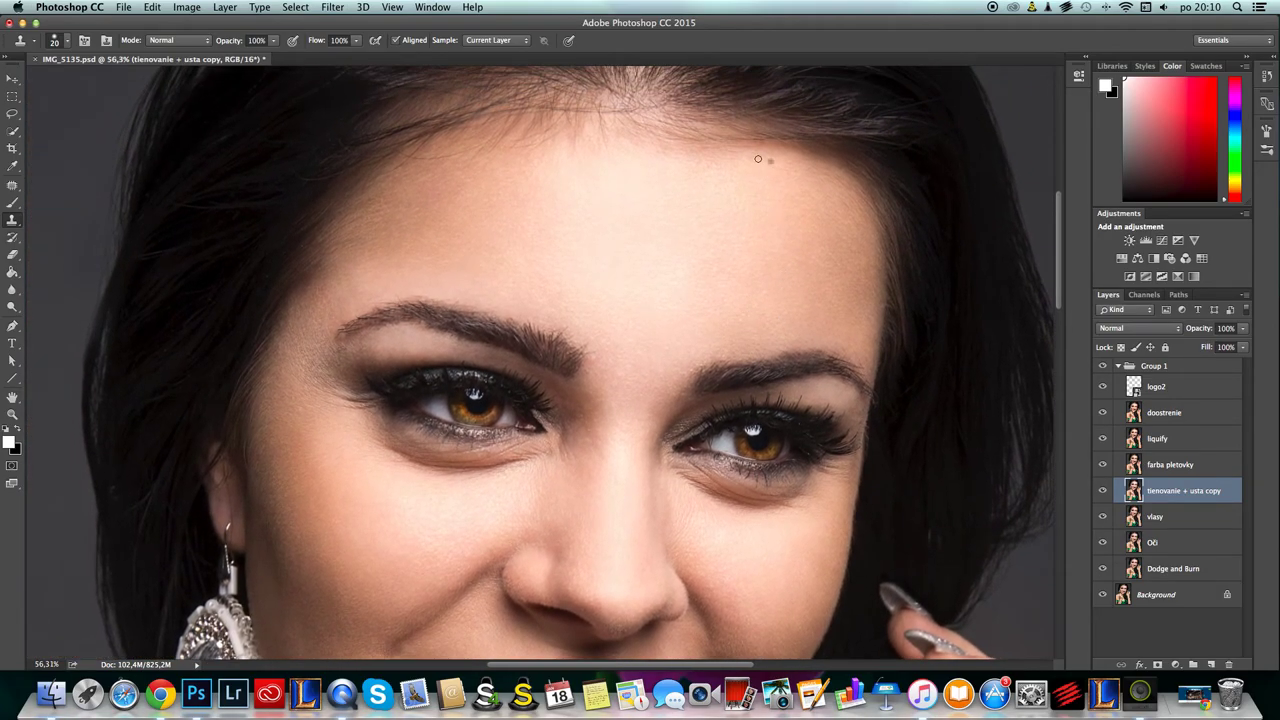
left_click(1103, 367)
left_click(1103, 367)
- Examine the finished retouching on the forehead, eyes, cheeks, mouth and hair, and on the portrait as a whole
scroll(783, 289, "left", 5)
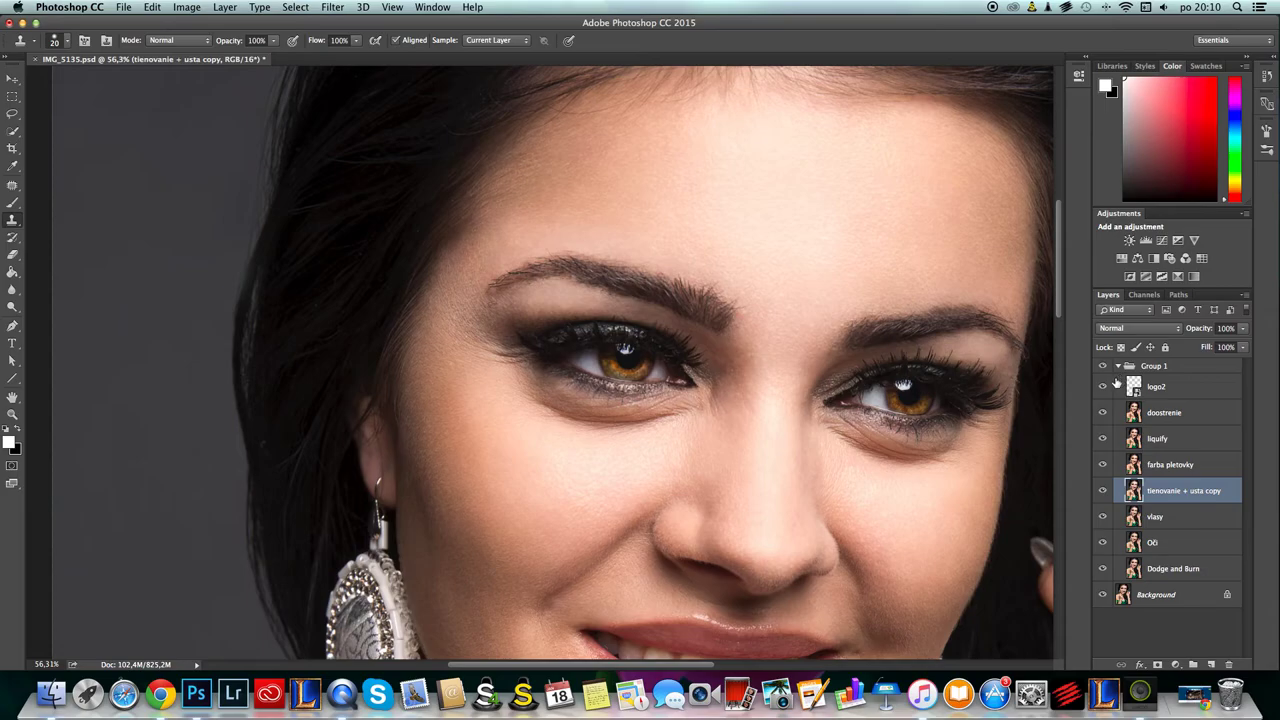
scroll(786, 306, "down", 1)
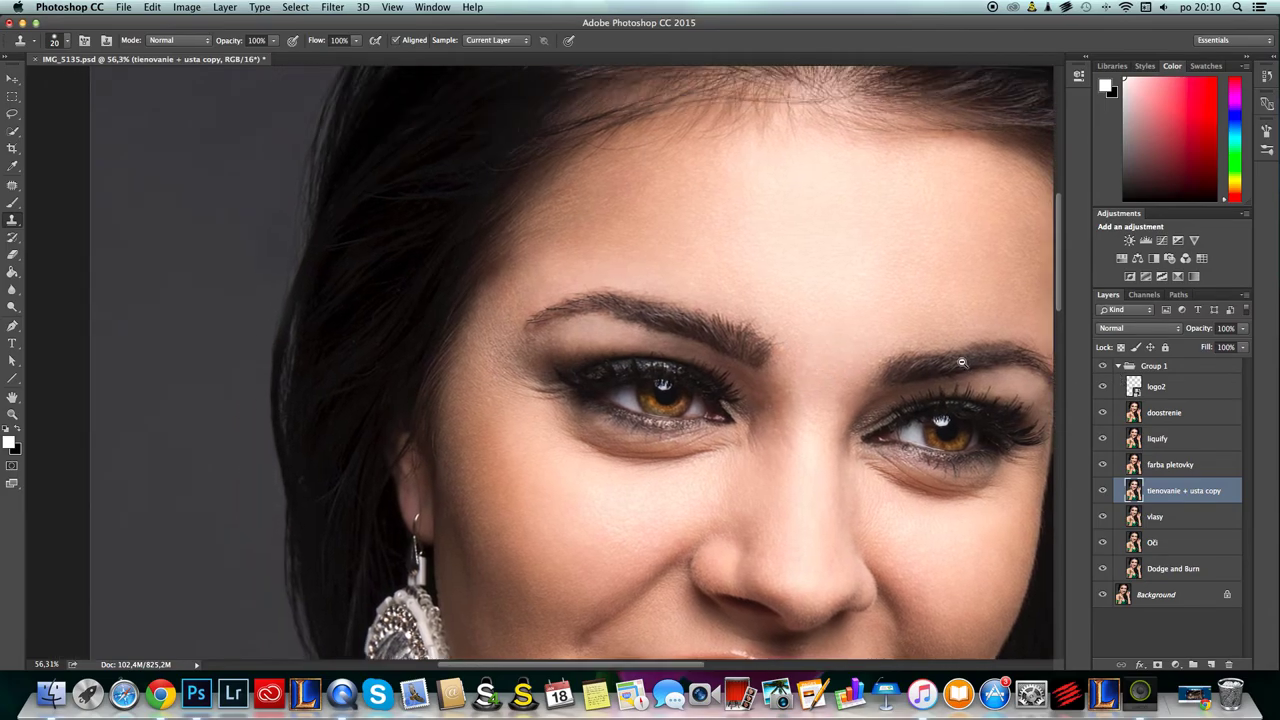
scroll(831, 347, "down", 3)
scroll(831, 347, "right", 4)
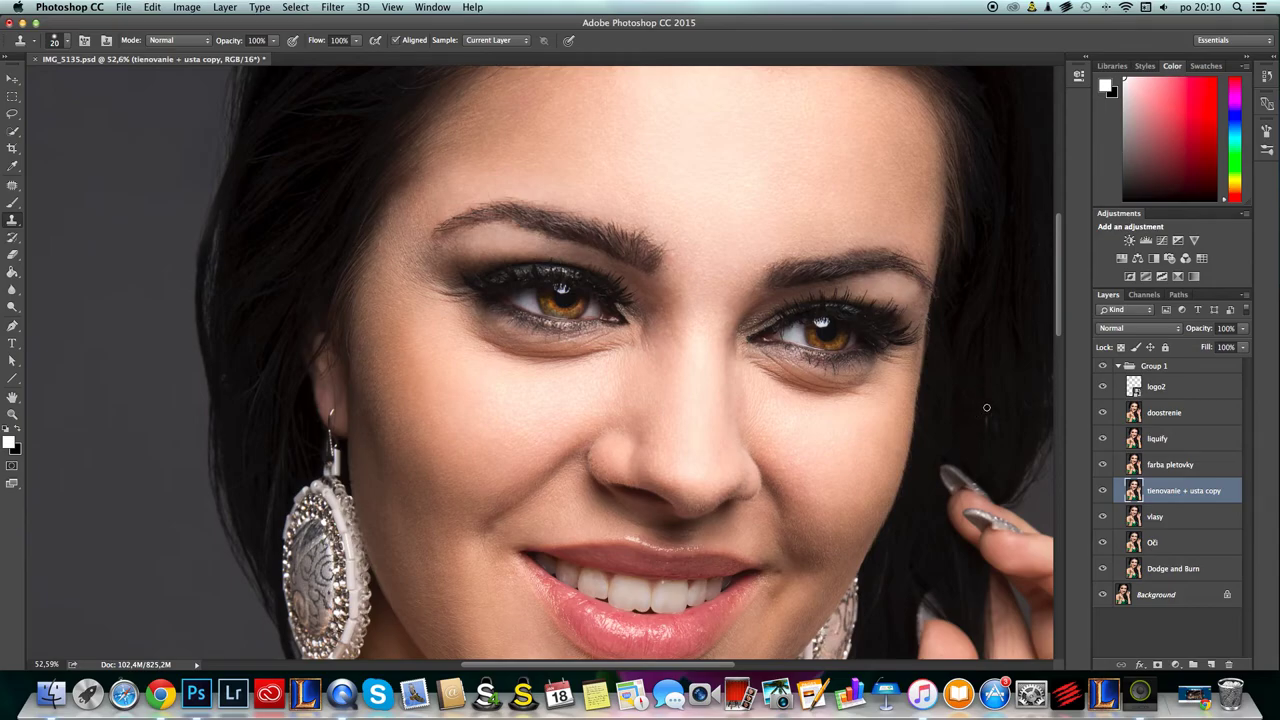
scroll(798, 197, "down", 4)
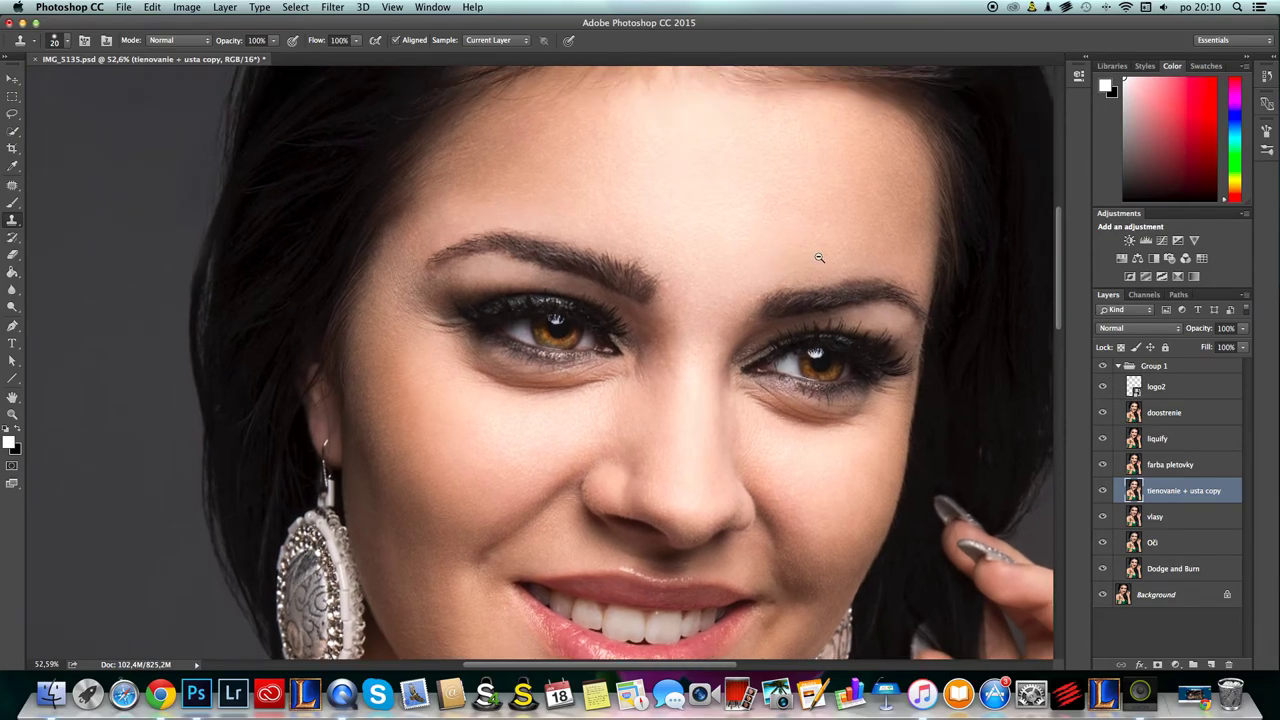
scroll(778, 243, "up", 7)
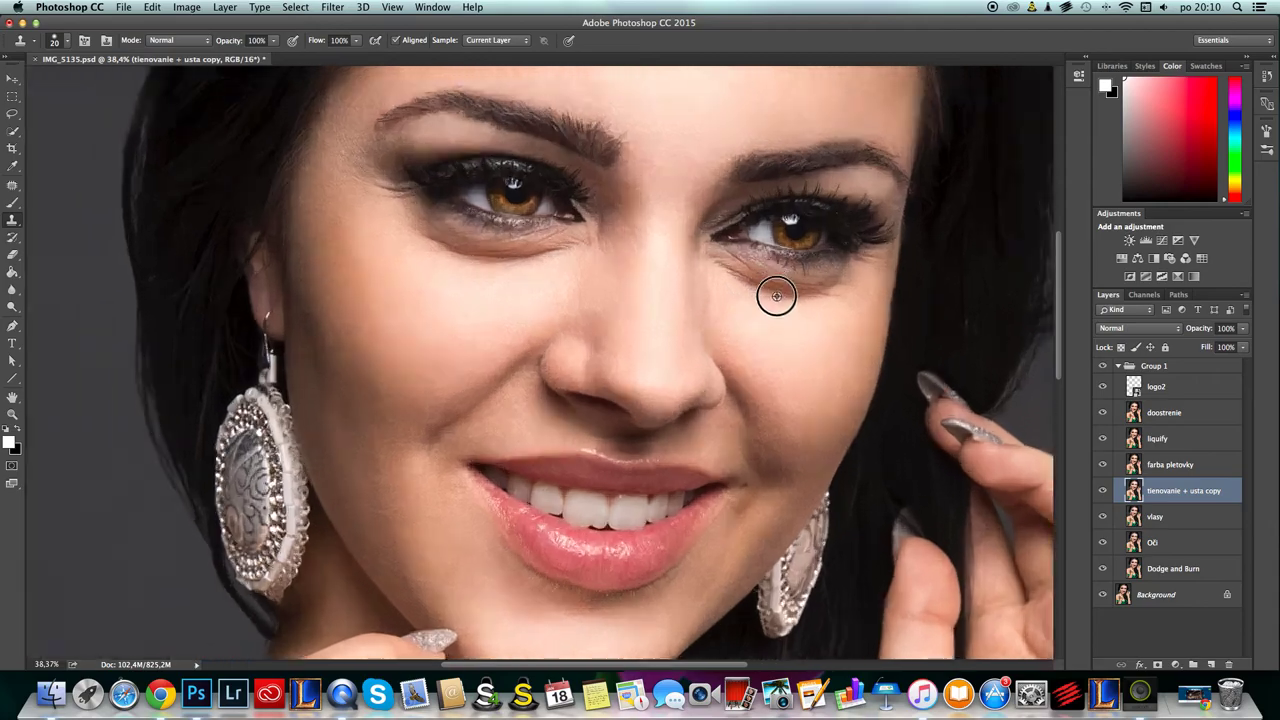
scroll(737, 309, "down", 2)
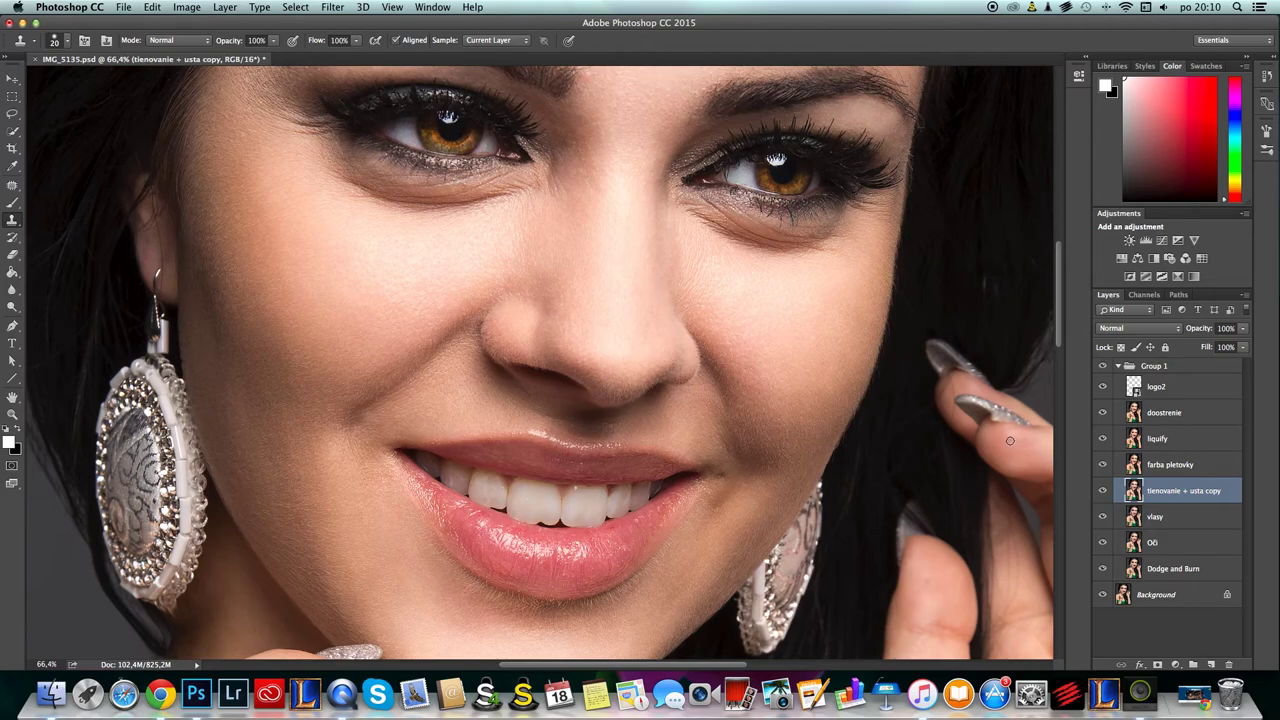
scroll(759, 200, "down", 7)
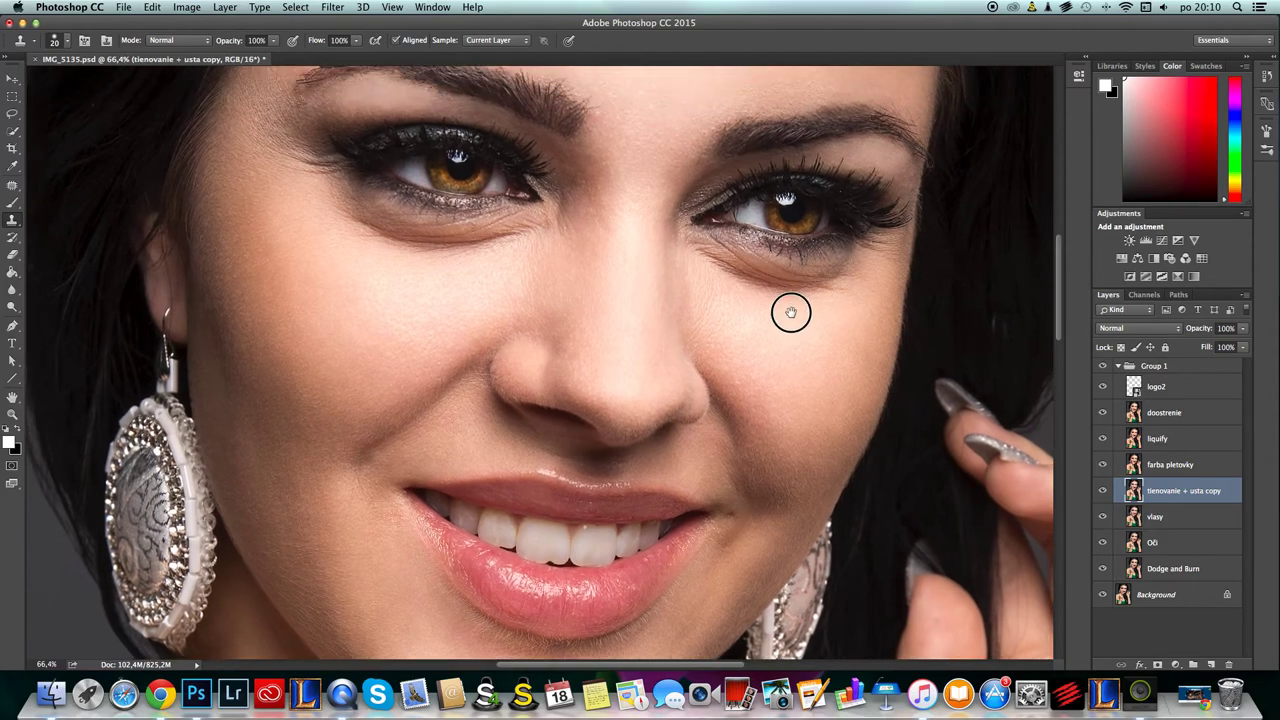
scroll(734, 232, "down", 6)
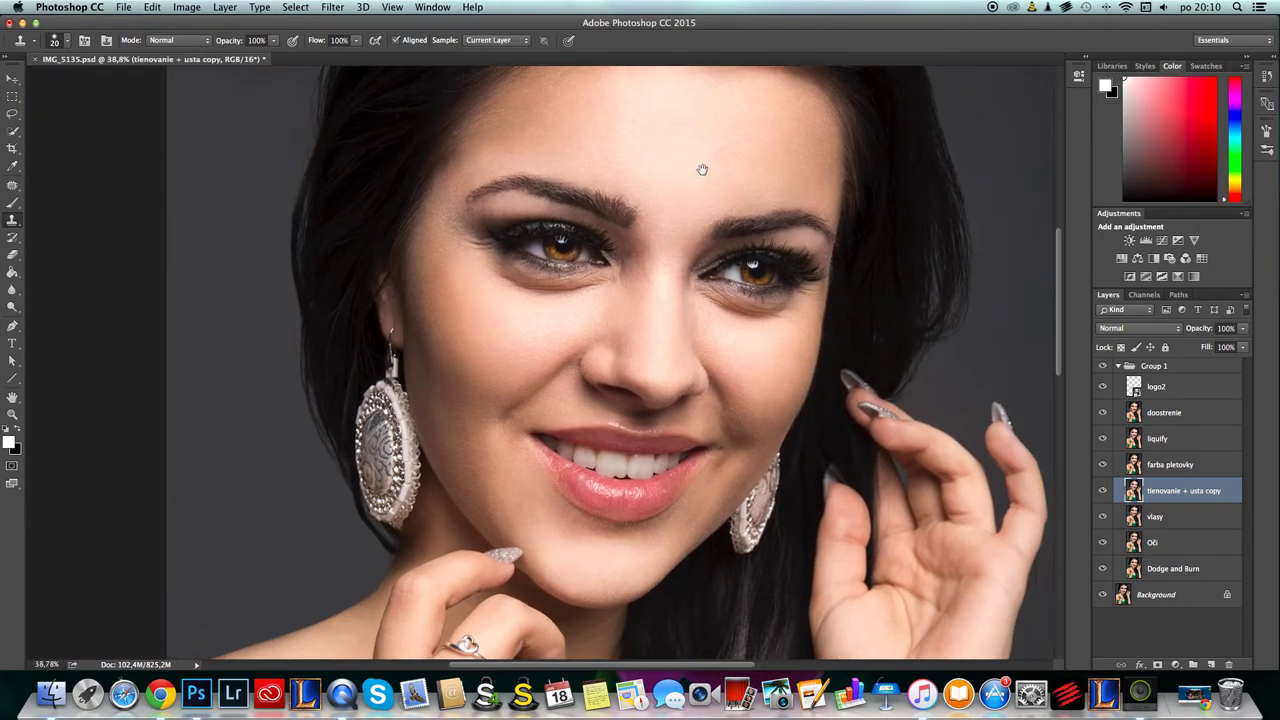
scroll(770, 296, "down", 2)
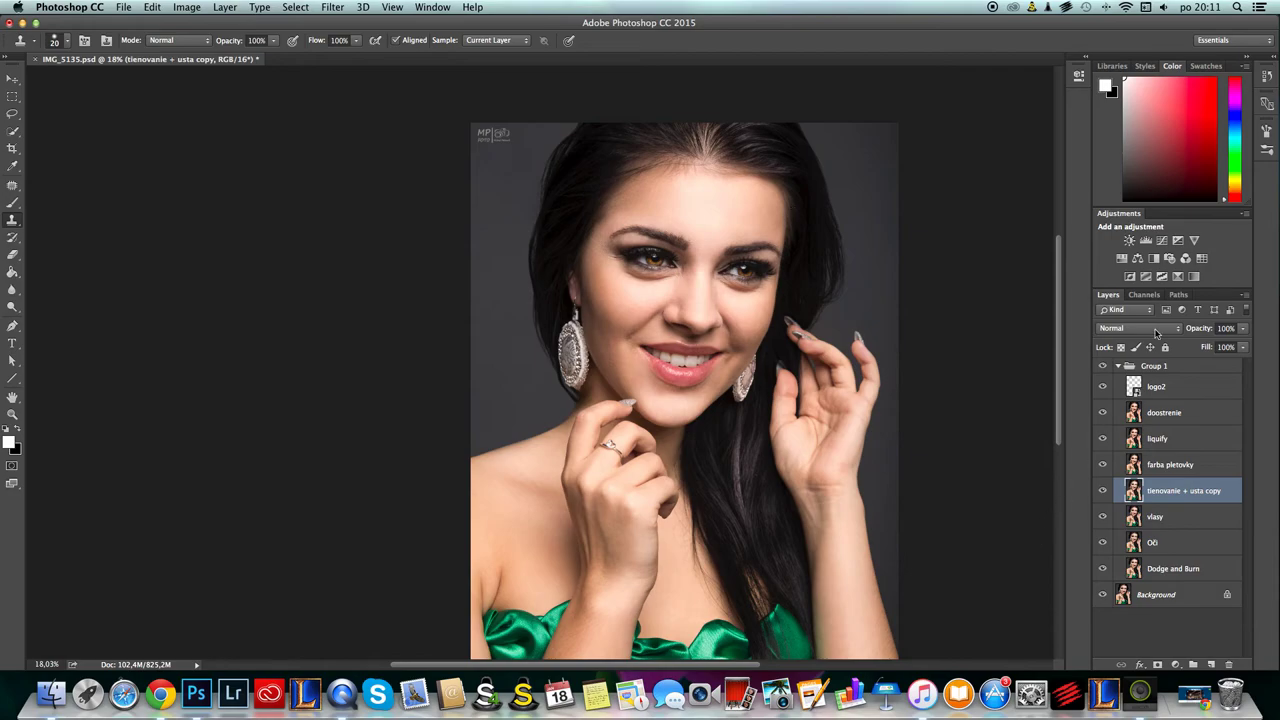
- Select Group 1 and collapse it so only the group and the Background layer are listed
left_click(1120, 366)
left_click(1119, 366)
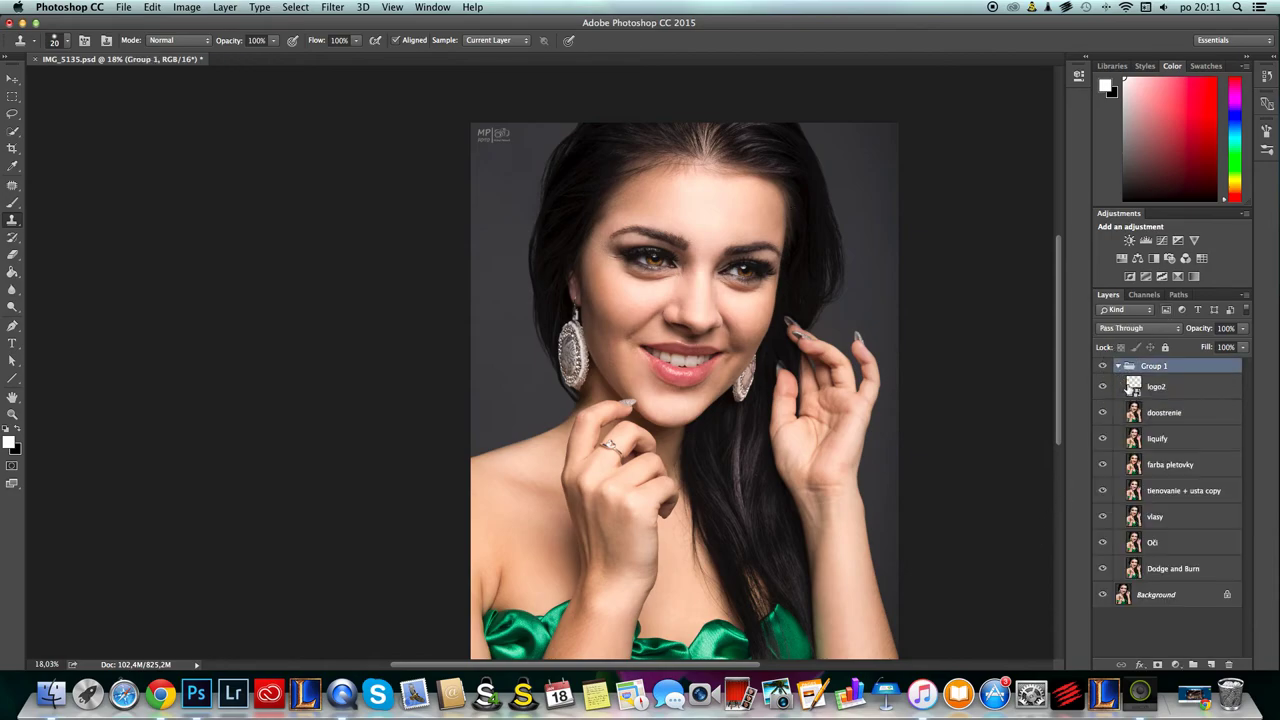
left_click(1119, 366)
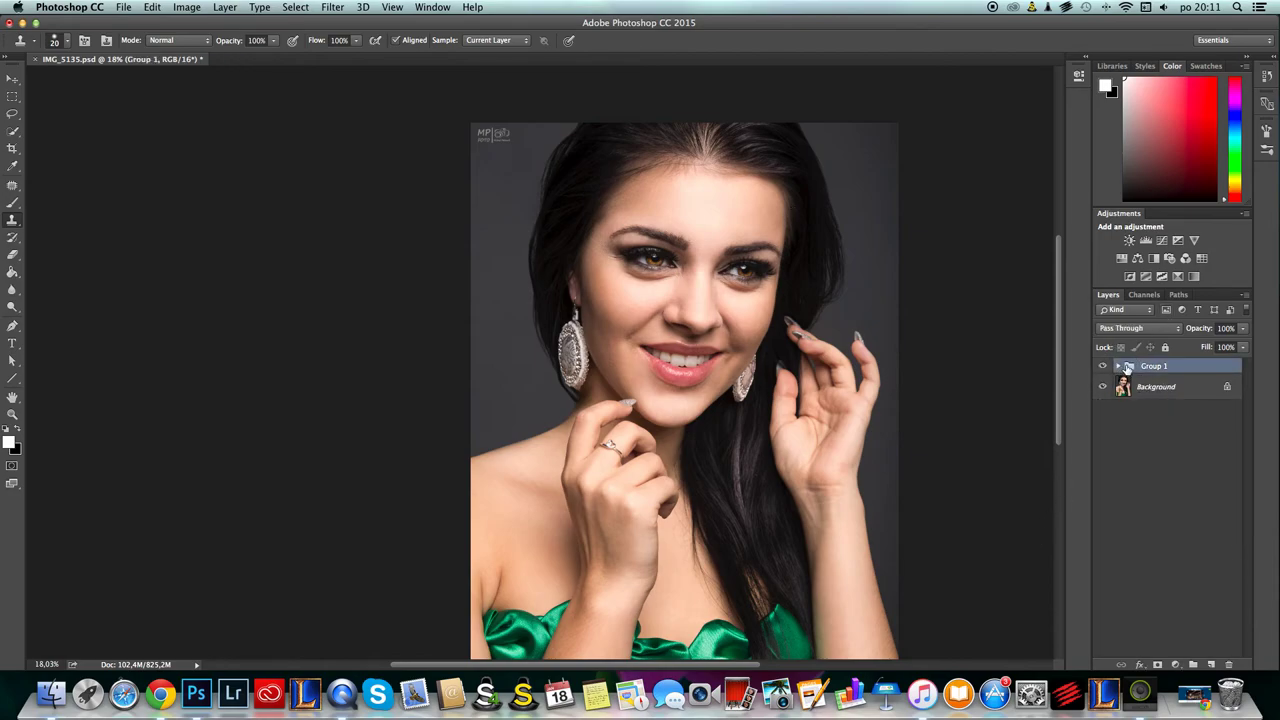
- Examine the retouched portrait as a whole and around the face and hands, with Group 1 collapsed in the layer list
left_click(1120, 366)
left_click(1120, 366)
scroll(749, 206, "up", 4)
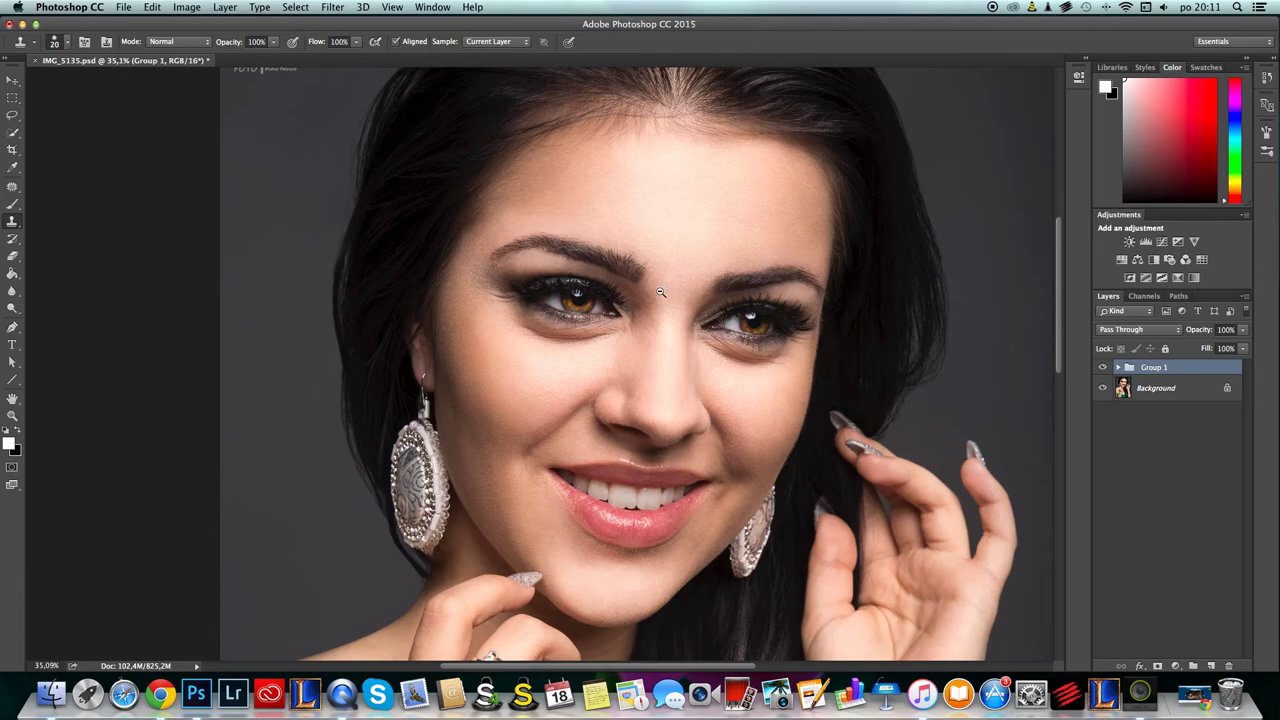
scroll(712, 291, "up", 3)
scroll(712, 304, "down", 4)
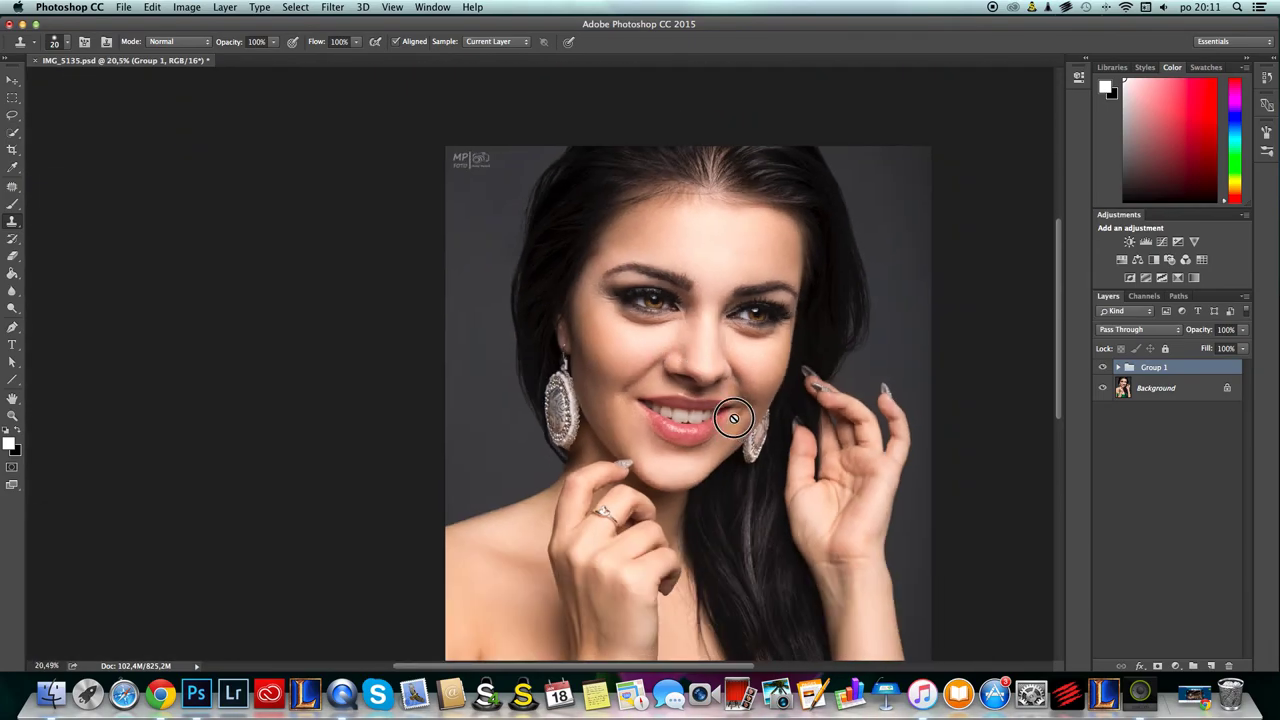
scroll(712, 380, "down", 2)
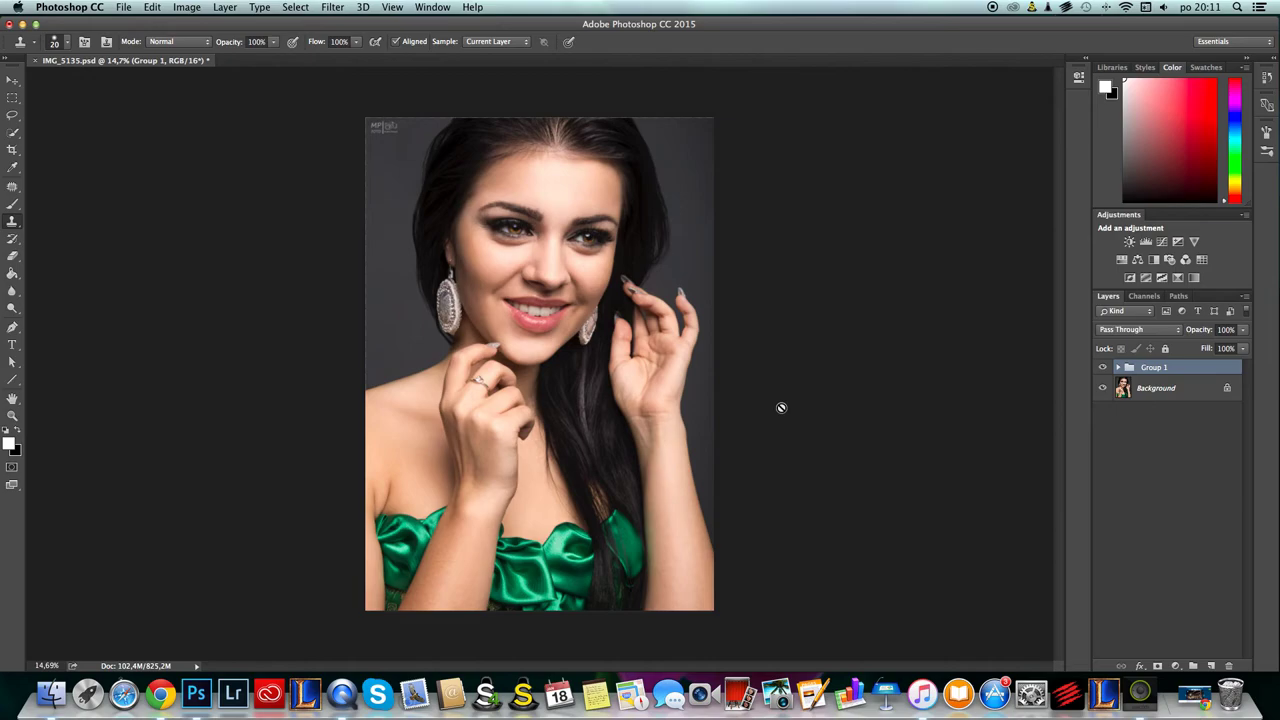
scroll(680, 200, "up", 2)
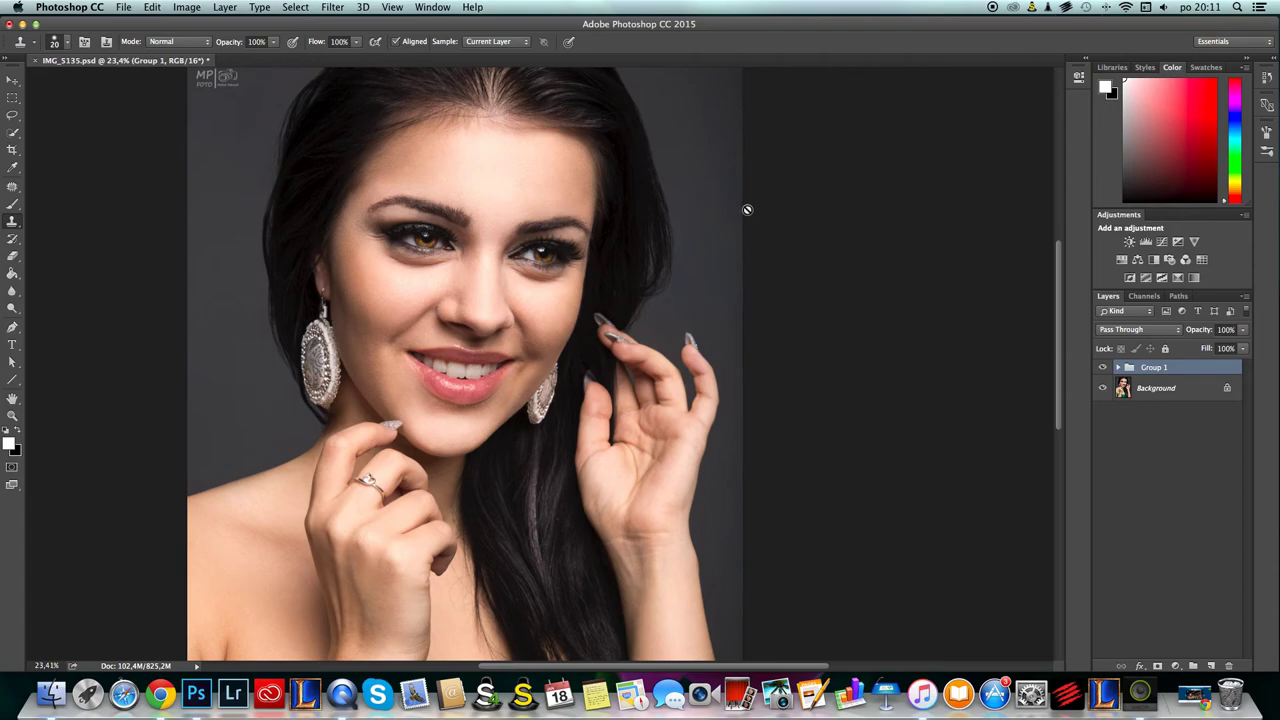
left_click(1119, 368)
left_click(1121, 368)
scroll(628, 250, "left", 4)
scroll(628, 250, "up", 3)
left_click_drag(673, 362, 593, 370)
left_click_drag(541, 236, 639, 234)
scroll(639, 233, "up", 3)
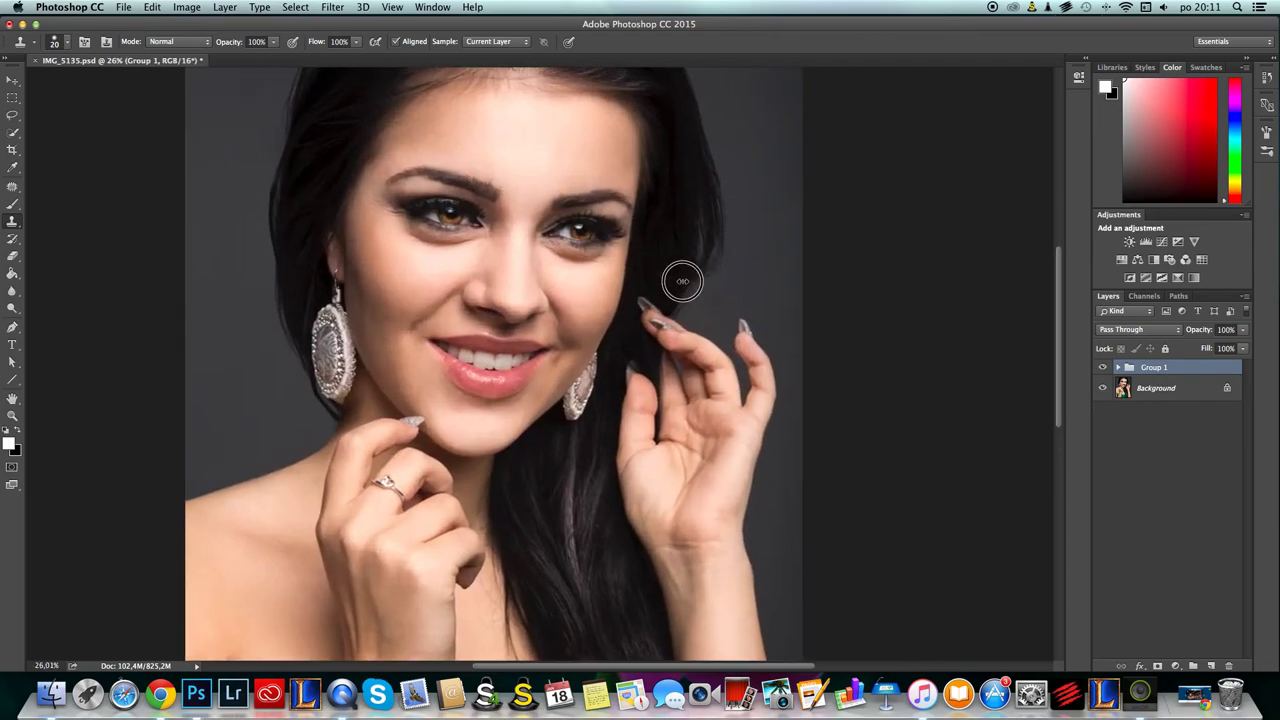
- Toggle Group 1's visibility repeatedly to compare the face before and after retouching, leaving the group shown
left_click(1103, 368)
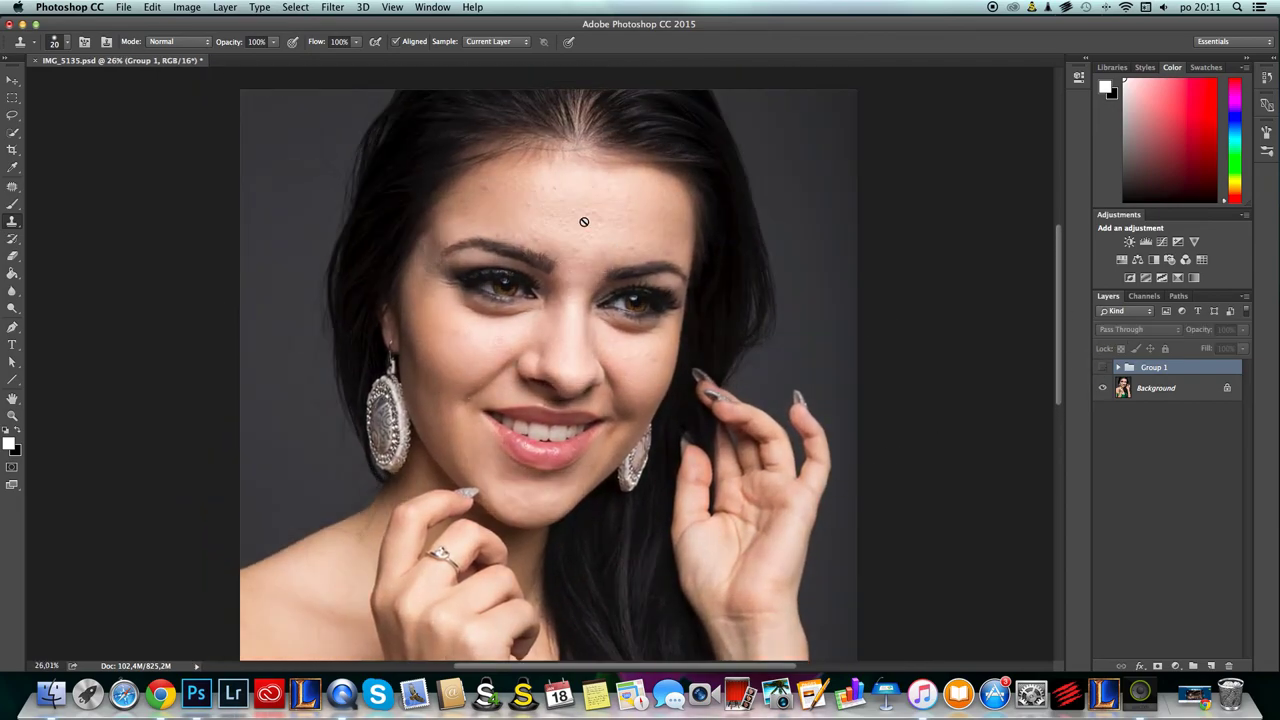
scroll(638, 276, "up", 3)
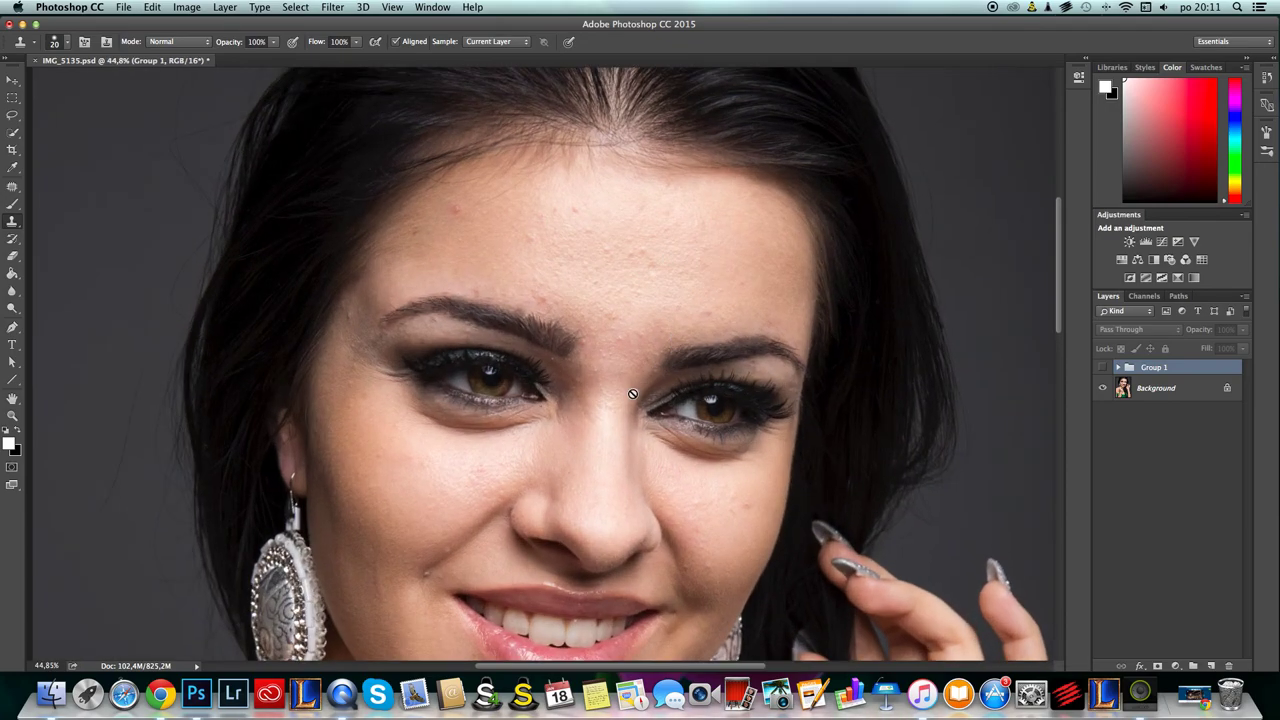
left_click(1103, 368)
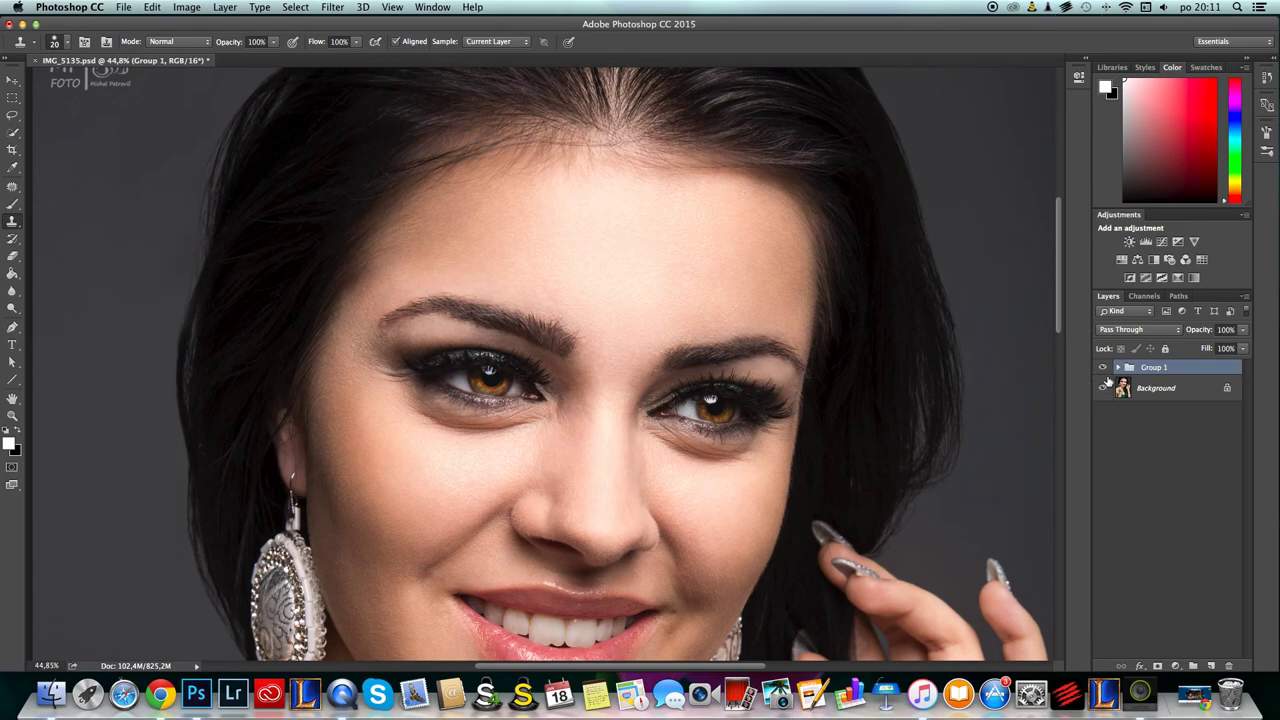
left_click(1105, 369)
left_click(1105, 369)
left_click(1104, 369)
left_click(1105, 371)
- Examine the retouched cheeks, mouth and forehead, and the skin around the eyes up close
scroll(712, 279, "down", 5)
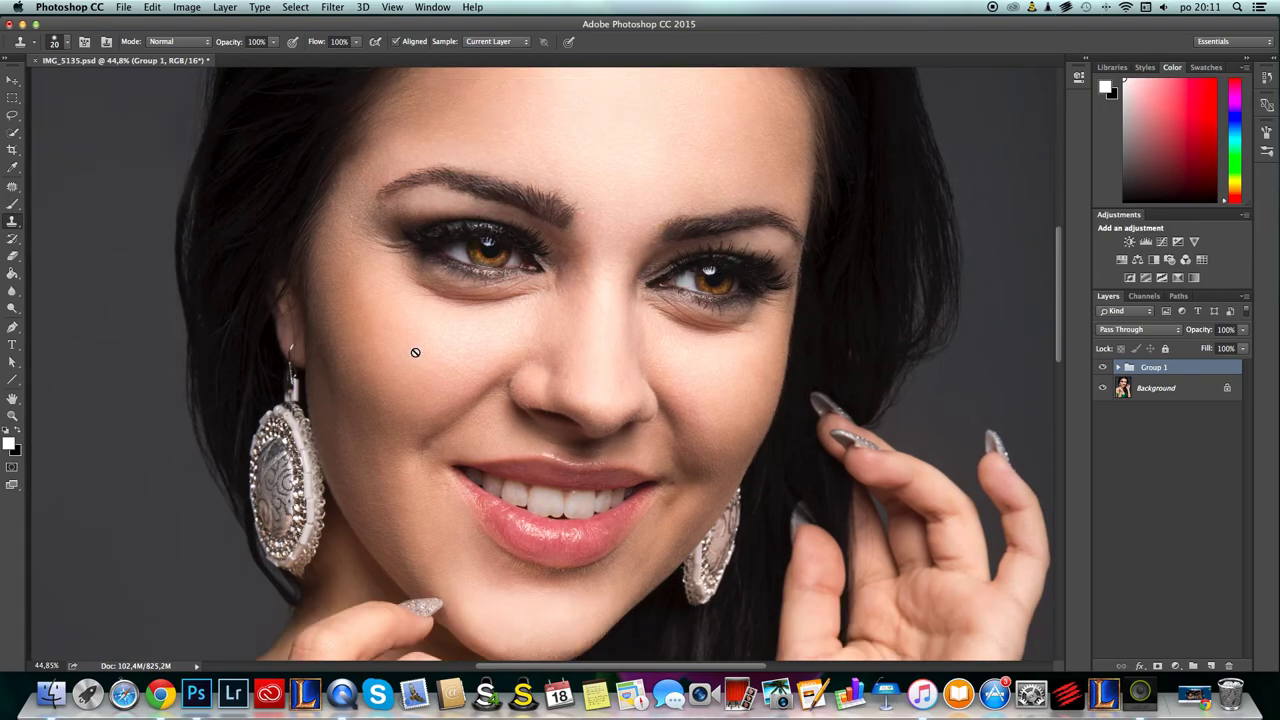
scroll(677, 337, "down", 3)
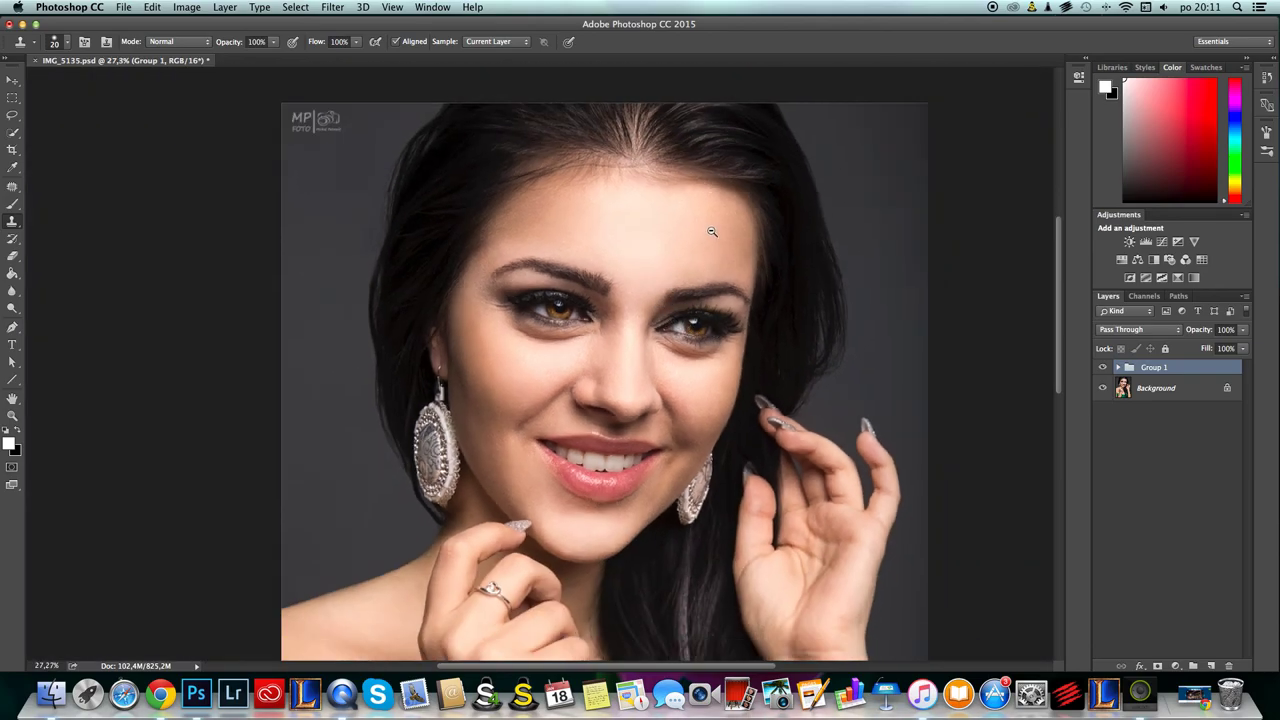
scroll(705, 233, "up", 3)
scroll(708, 234, "down", 3)
scroll(694, 249, "up", 2)
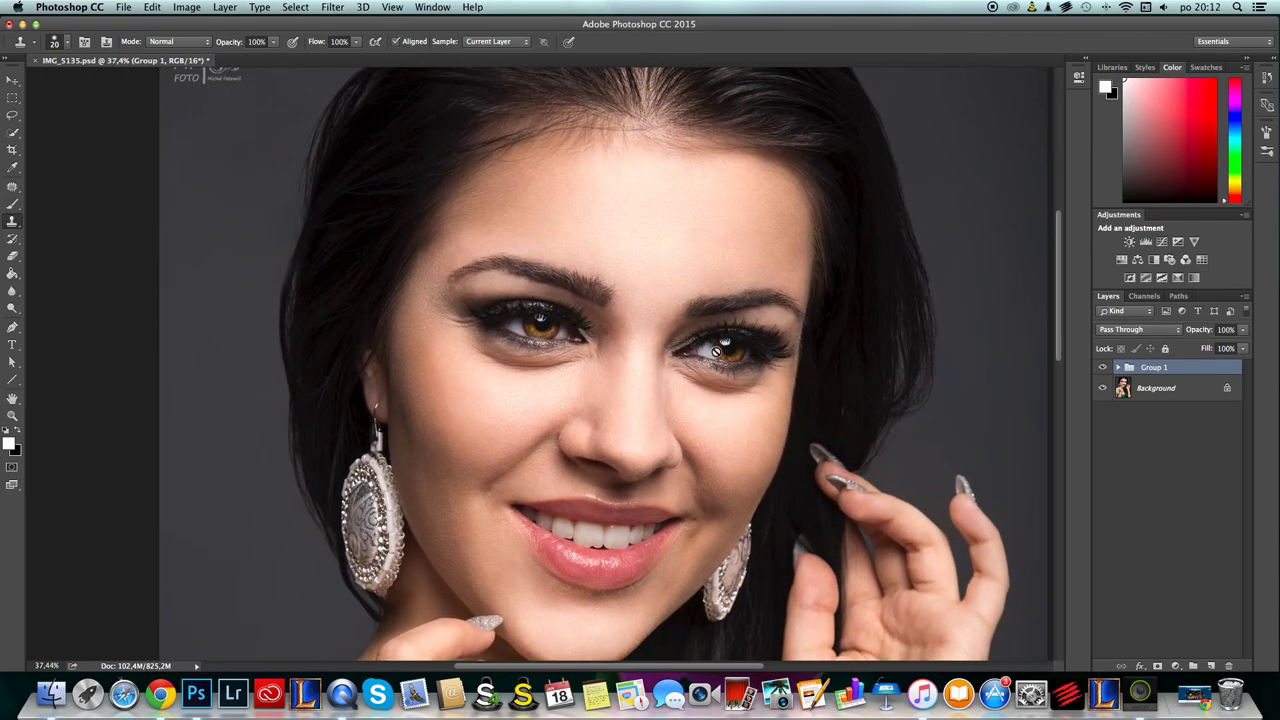
scroll(690, 315, "up", 3)
scroll(727, 403, "down", 3)
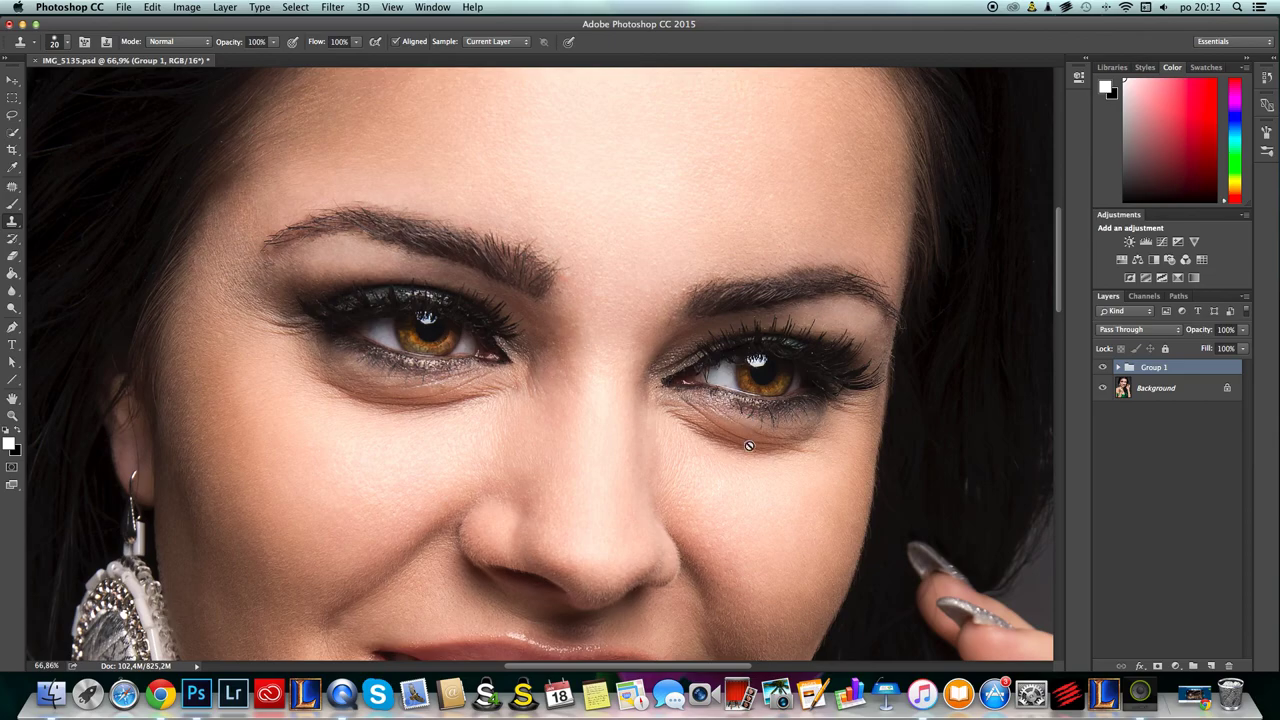
scroll(738, 391, "down", 3)
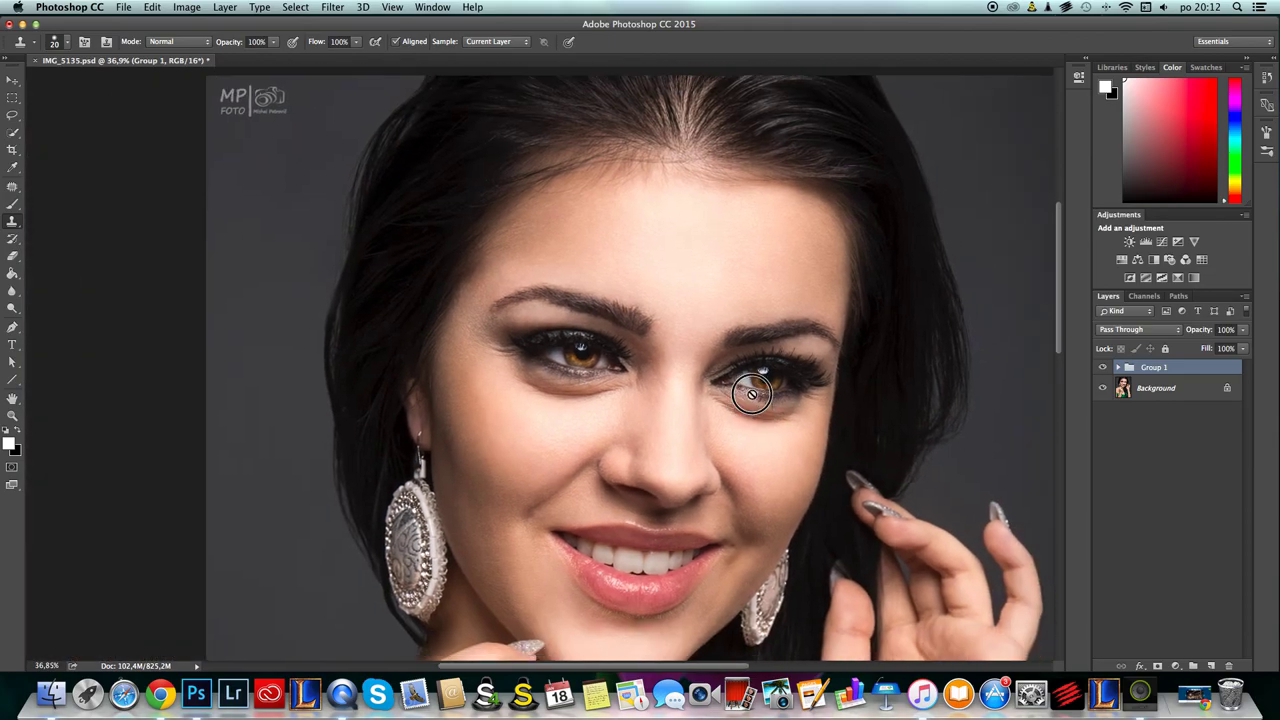
scroll(740, 330, "down", 2)
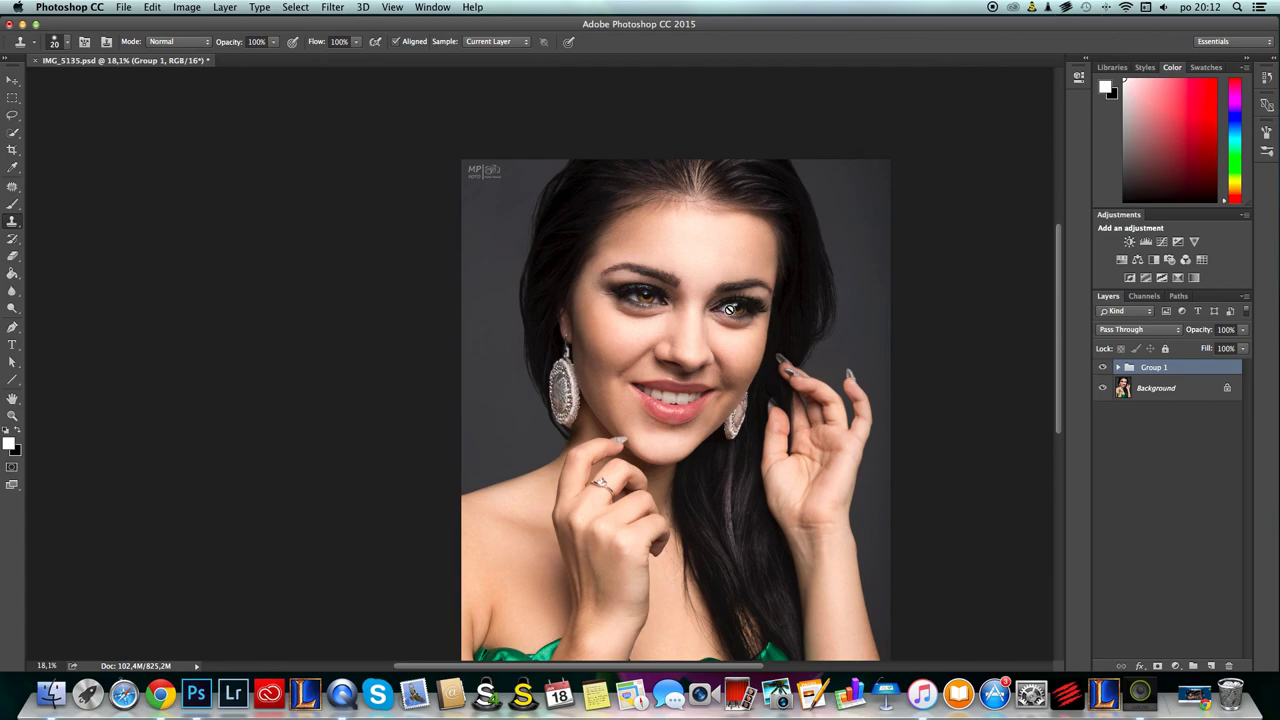
- Examine the retouched portrait from the hair to the dress, including the shoulder and hands, and the lower face up close
left_click_drag(720, 369, 668, 348)
left_click_drag(643, 398, 663, 359)
left_click_drag(718, 267, 706, 305)
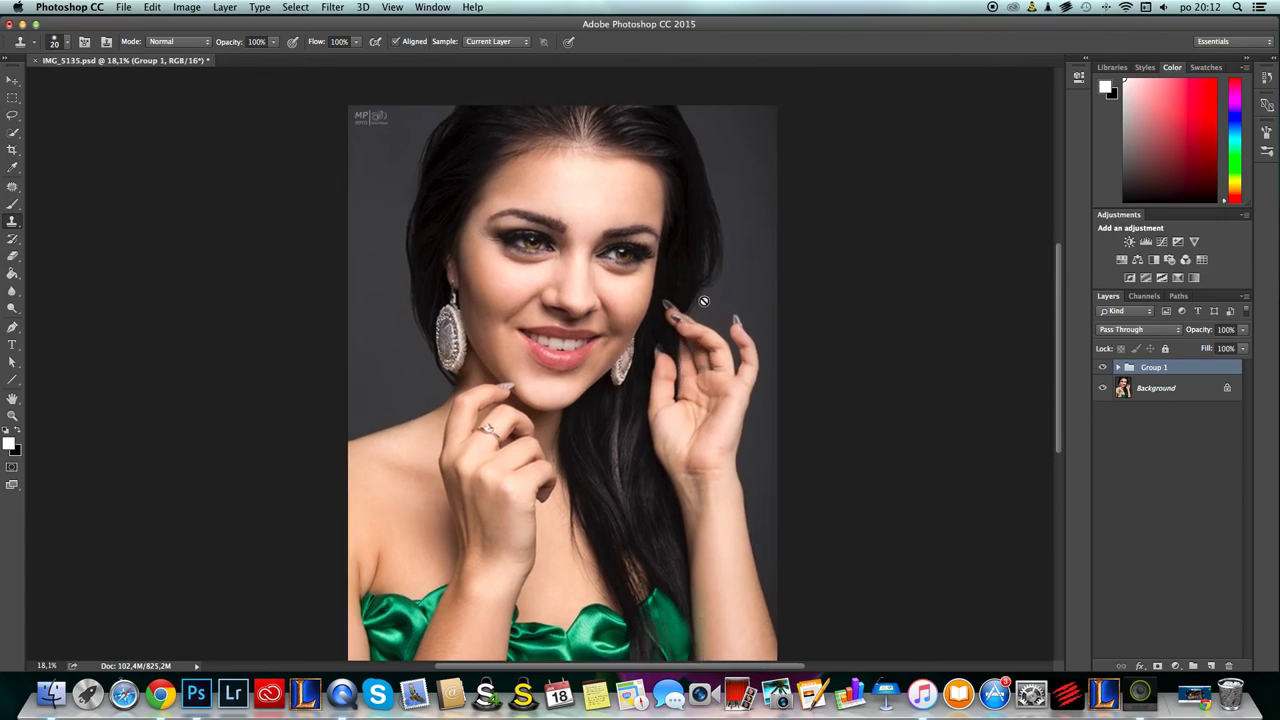
left_click_drag(661, 175, 734, 202)
left_click_drag(756, 408, 694, 348)
scroll(694, 348, "down", 3)
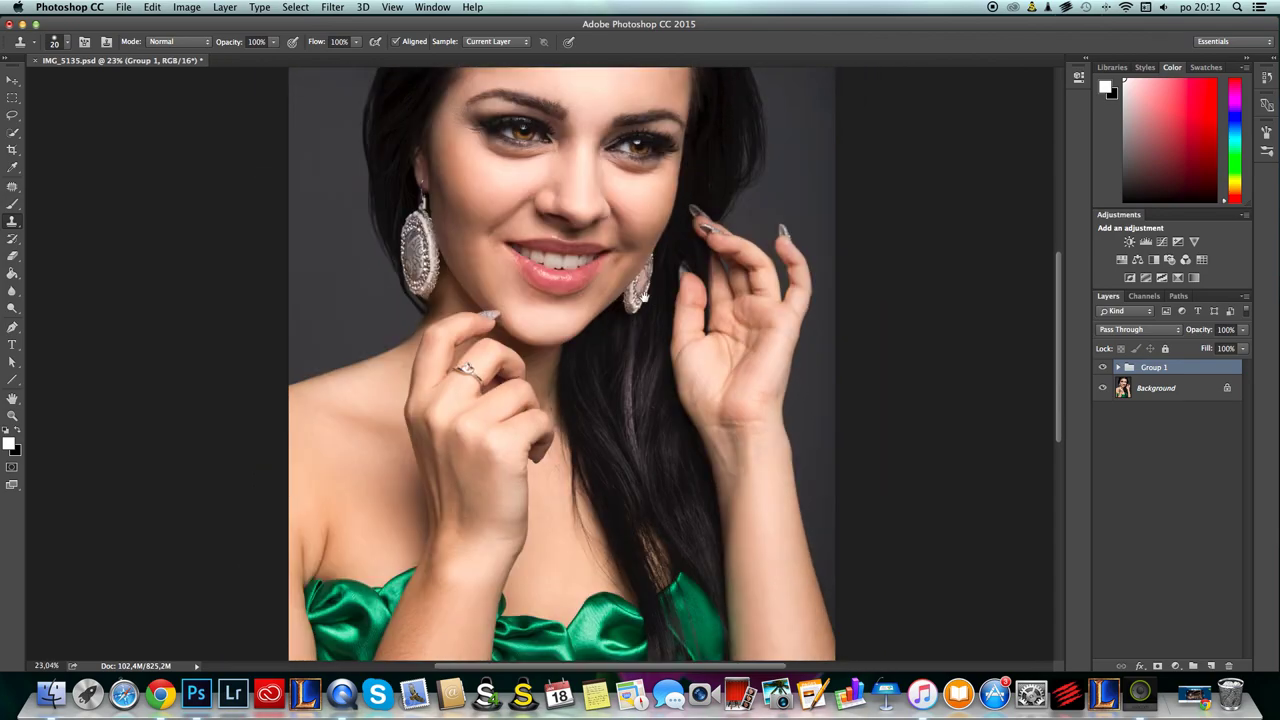
scroll(606, 374, "up", 2)
scroll(666, 297, "up", 3)
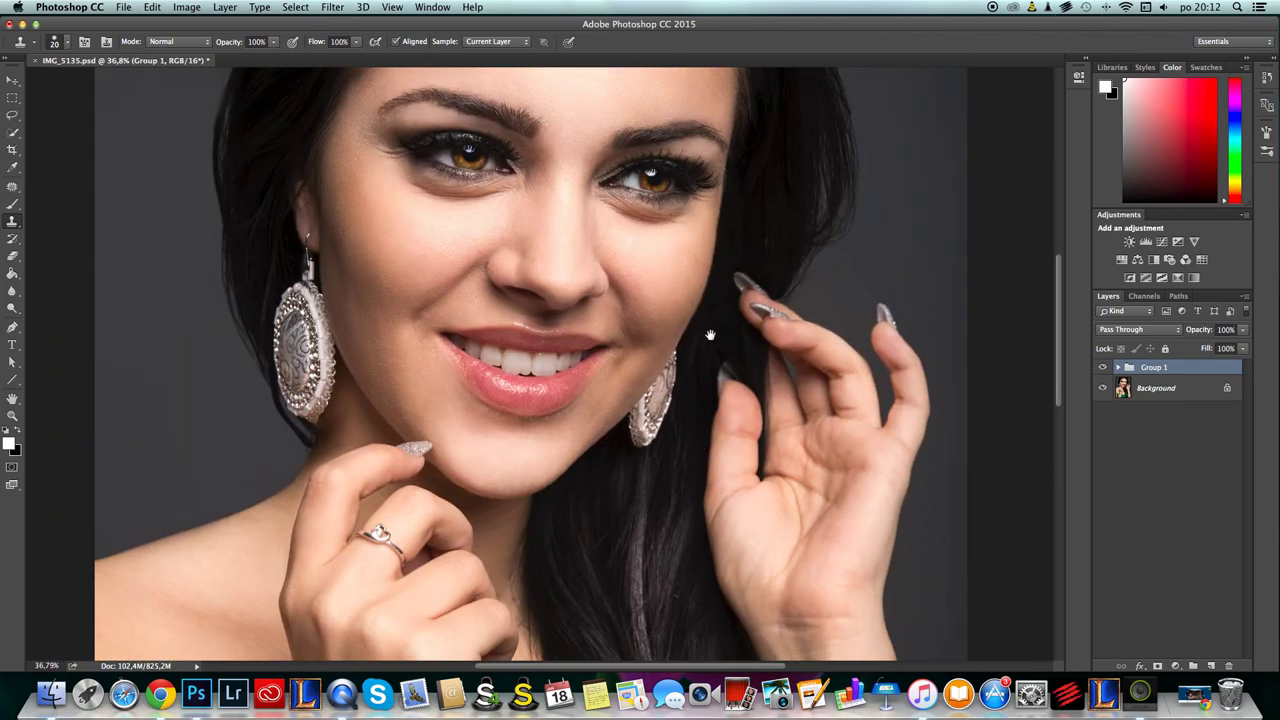
scroll(710, 334, "up", 3)
scroll(708, 345, "down", 3)
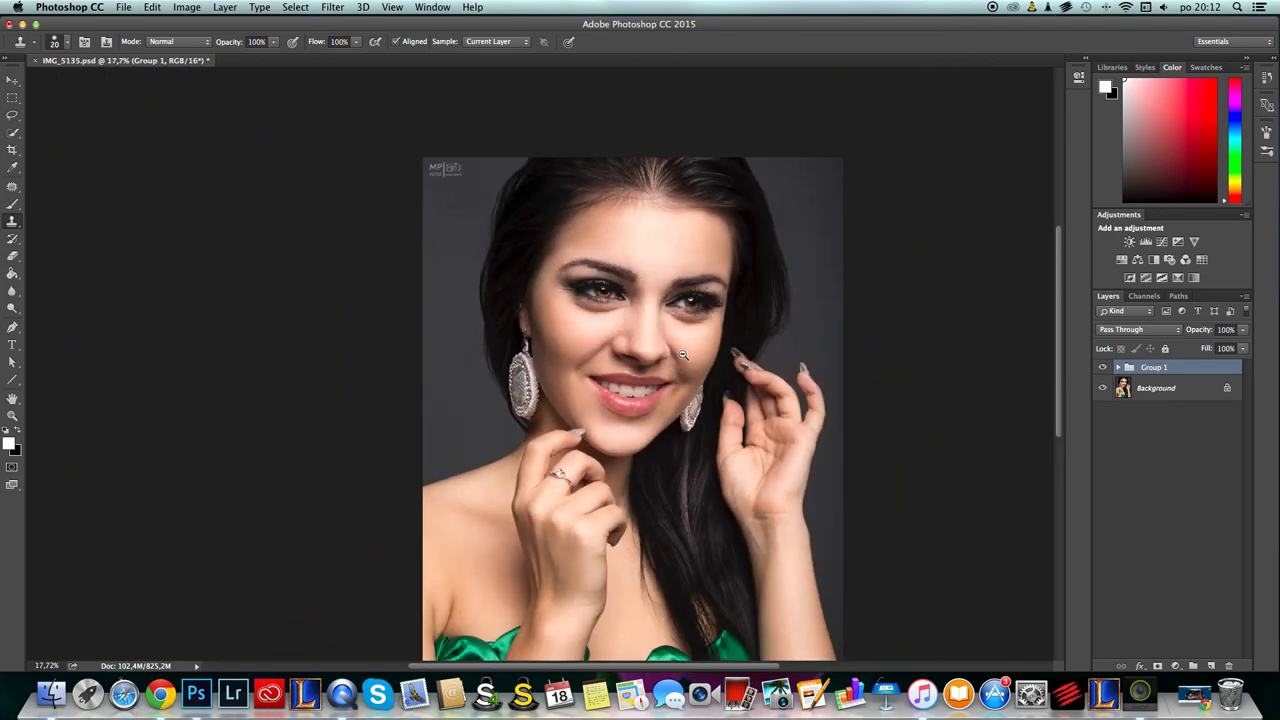
scroll(700, 330, "up", 2)
scroll(650, 325, "up", 1)
scroll(650, 325, "up", 2)
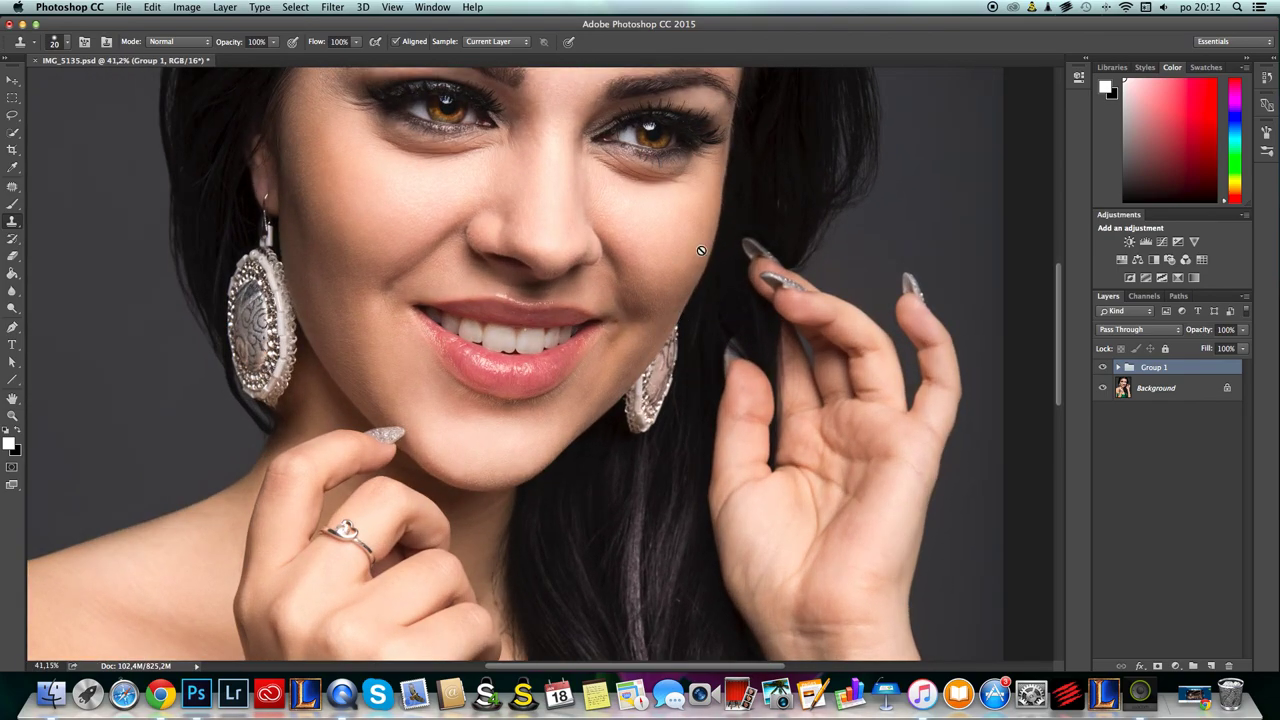